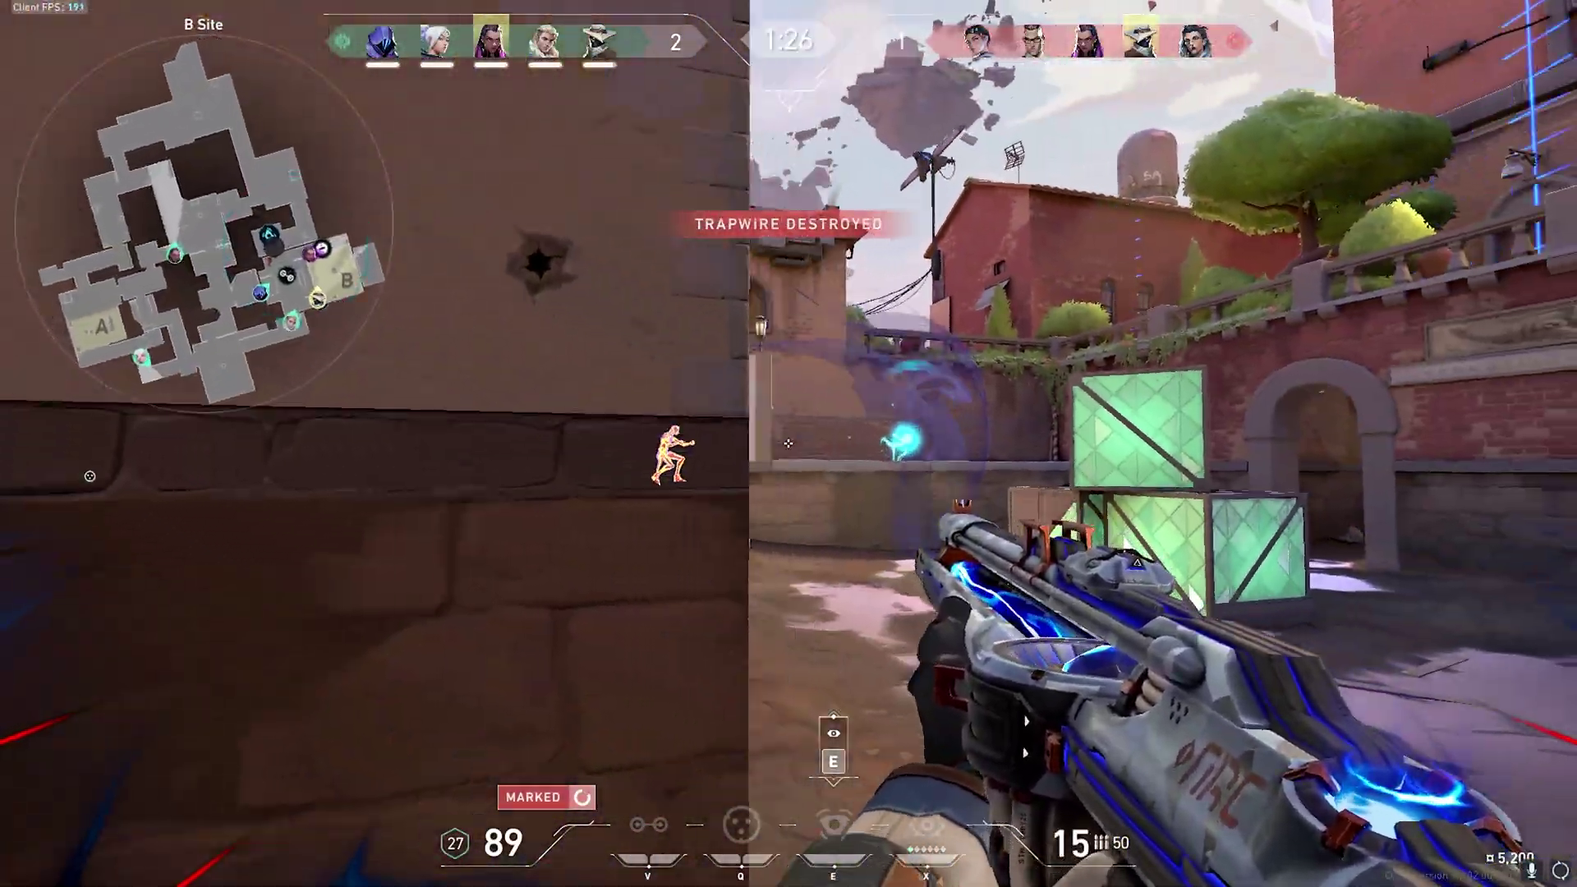
Play Valorant at B Site: fire at enemies, reload the rifle and check the remote camera
left_click(789, 444)
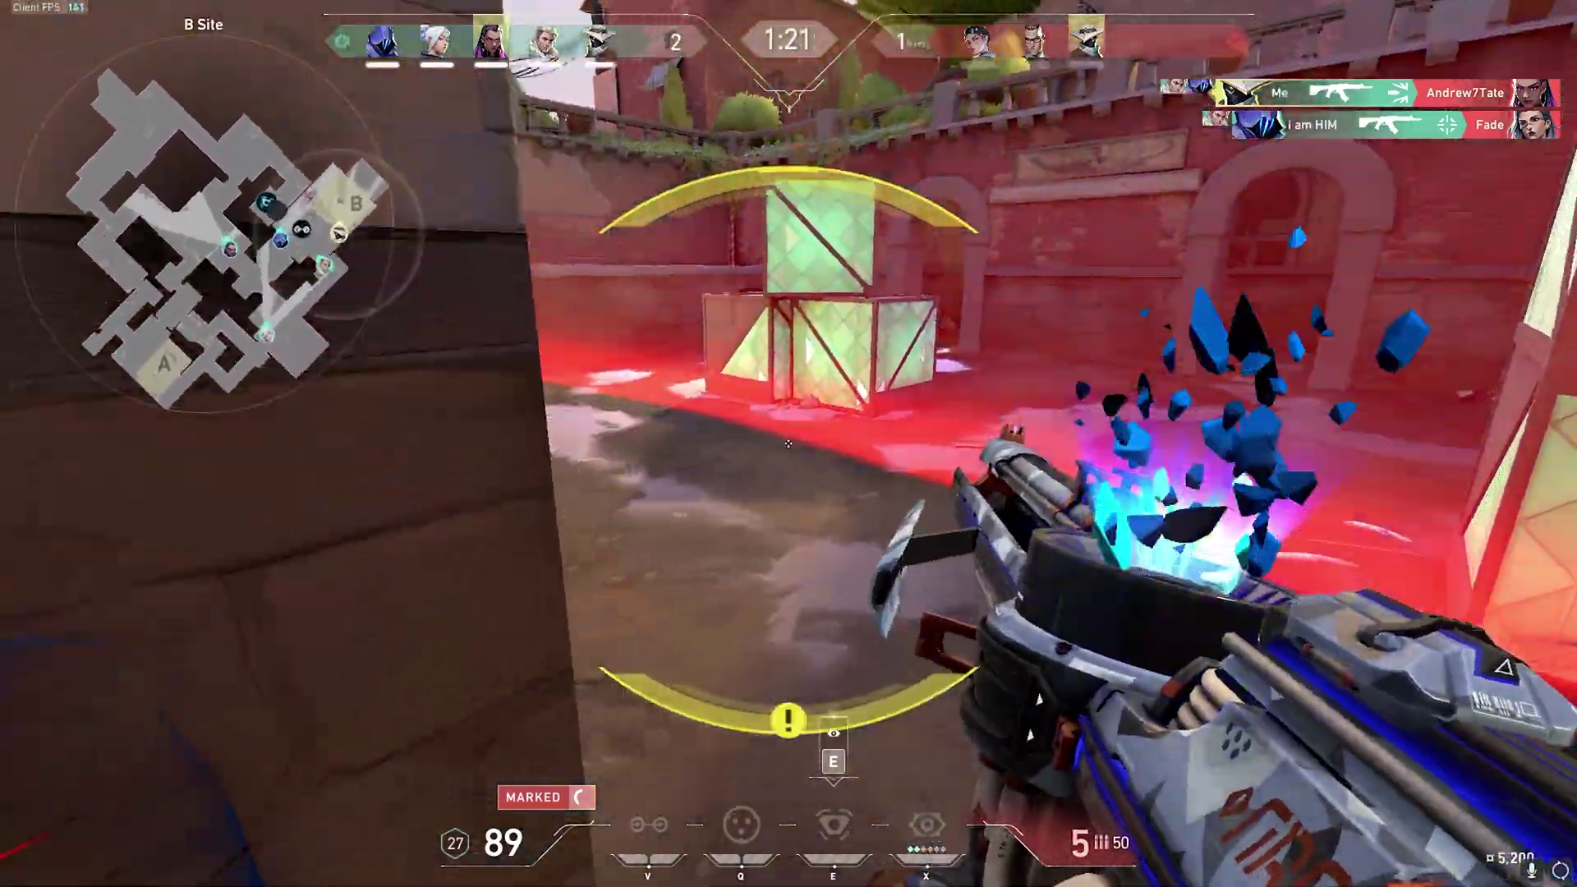
key("r")
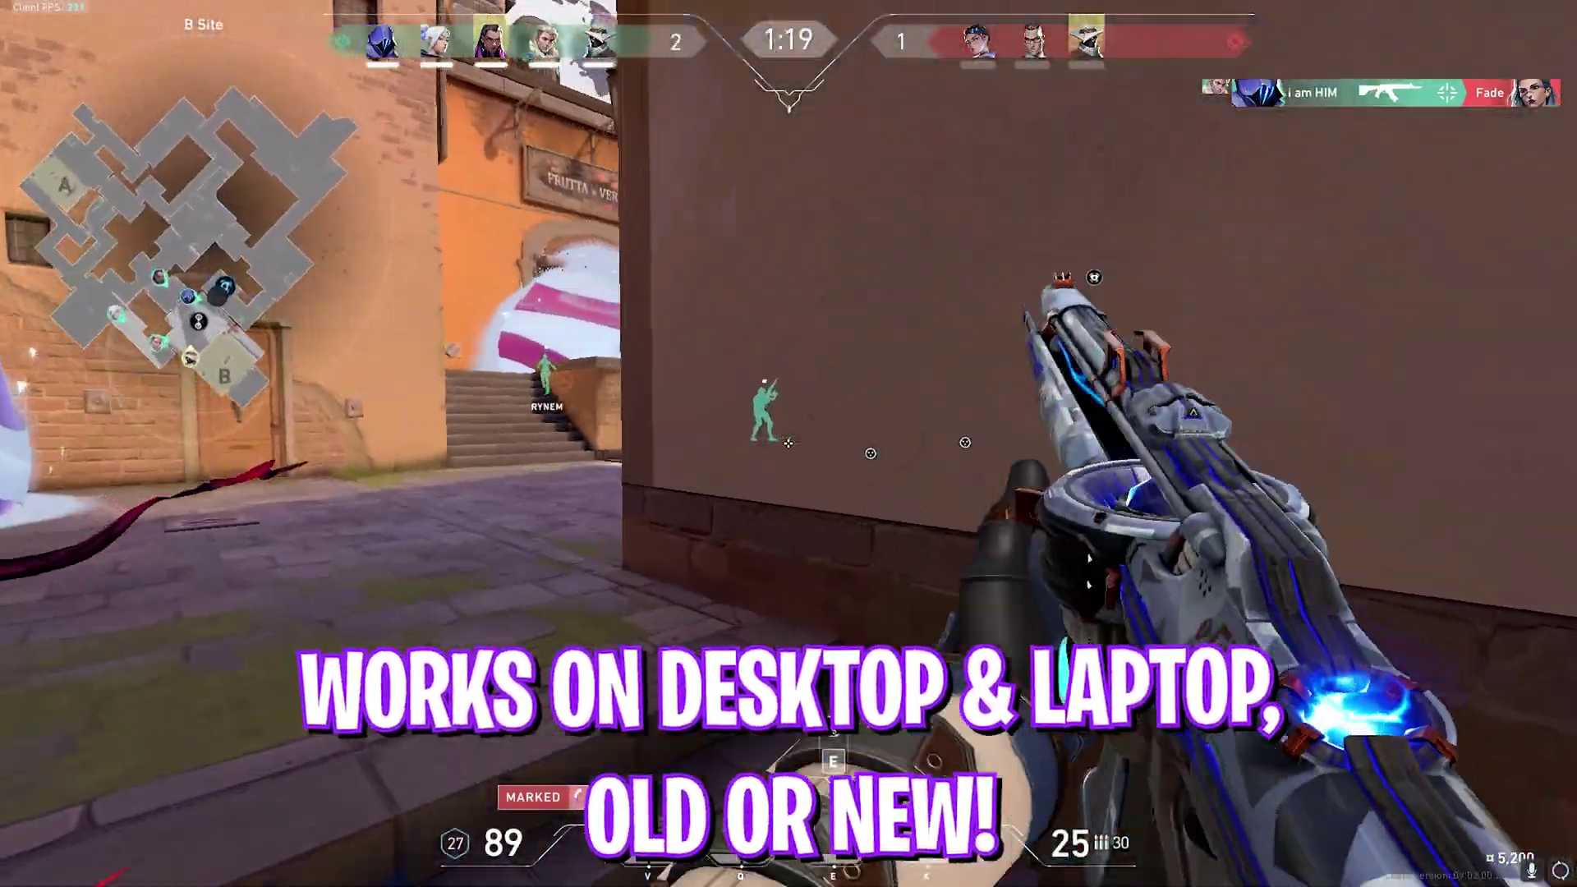
key("e")
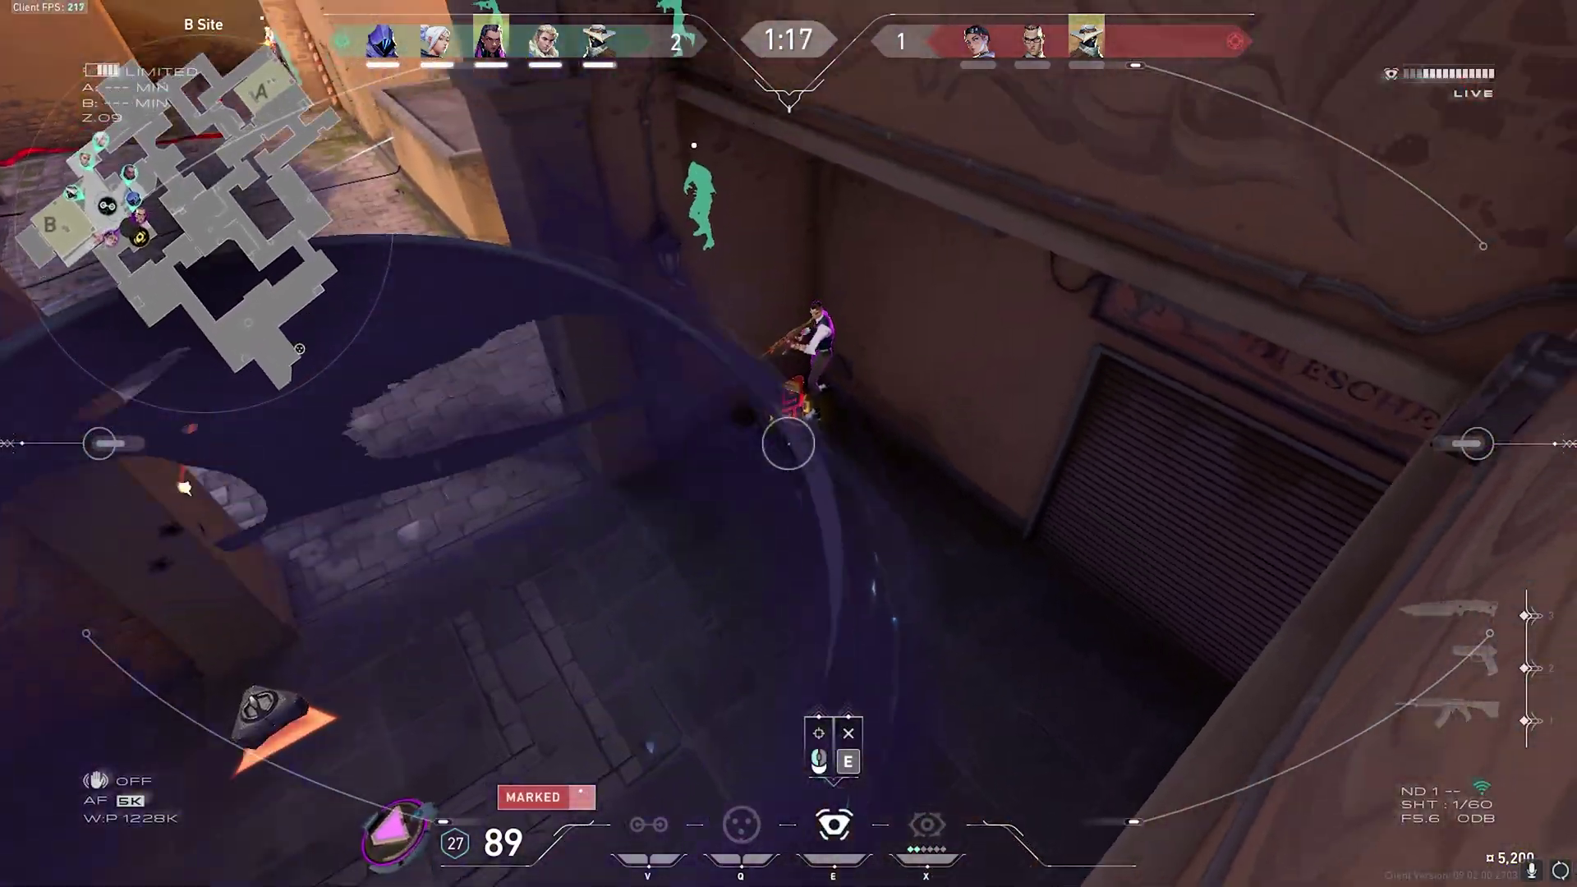
key("e")
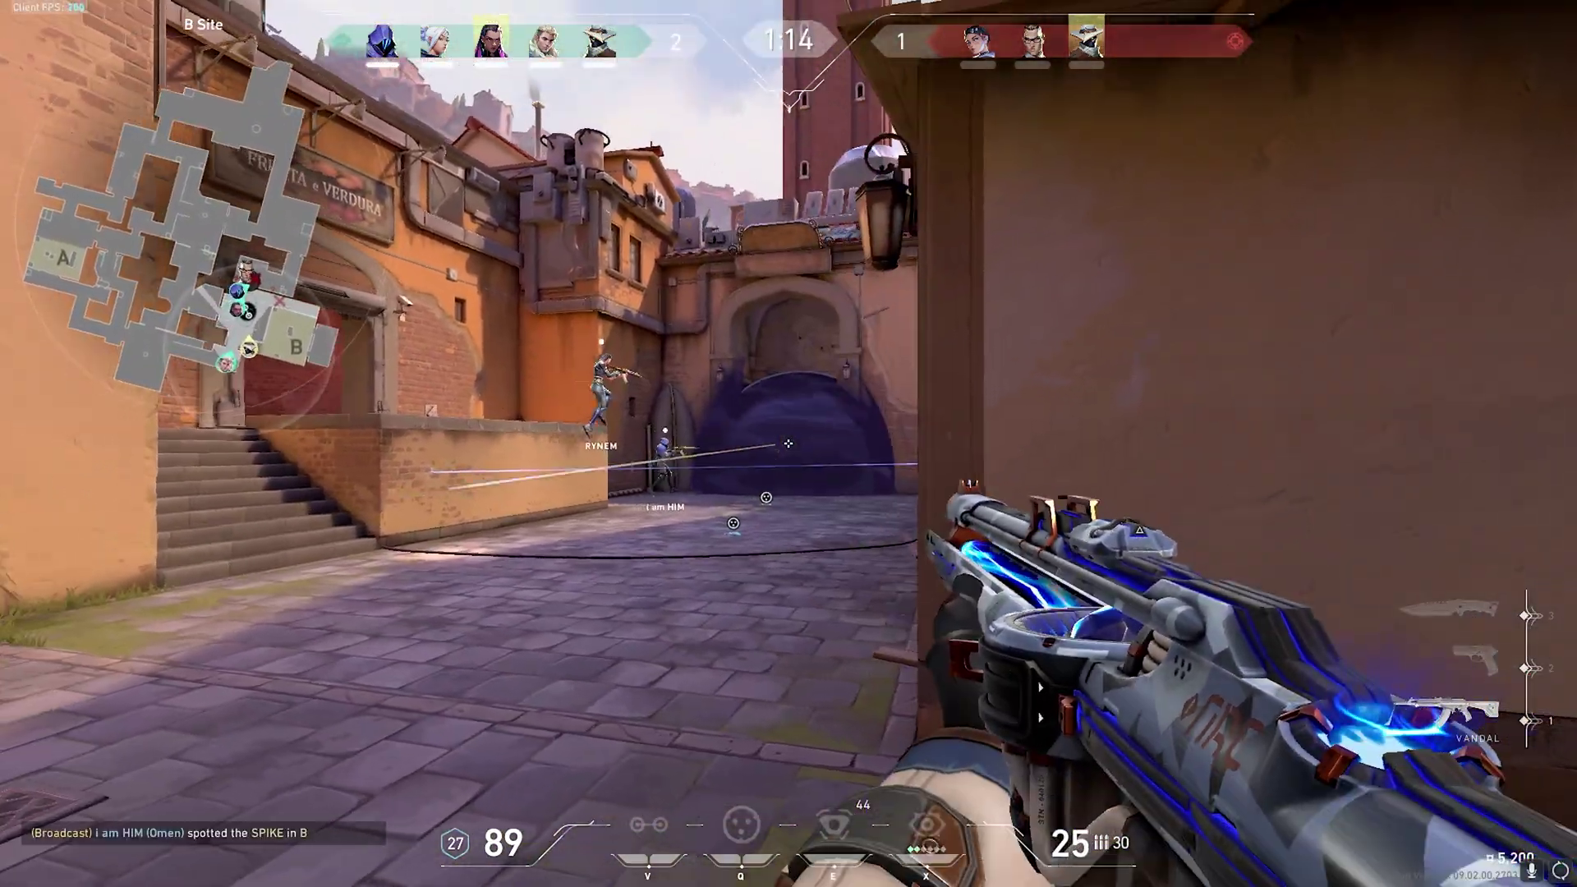
left_click_drag(789, 443, 789, 444)
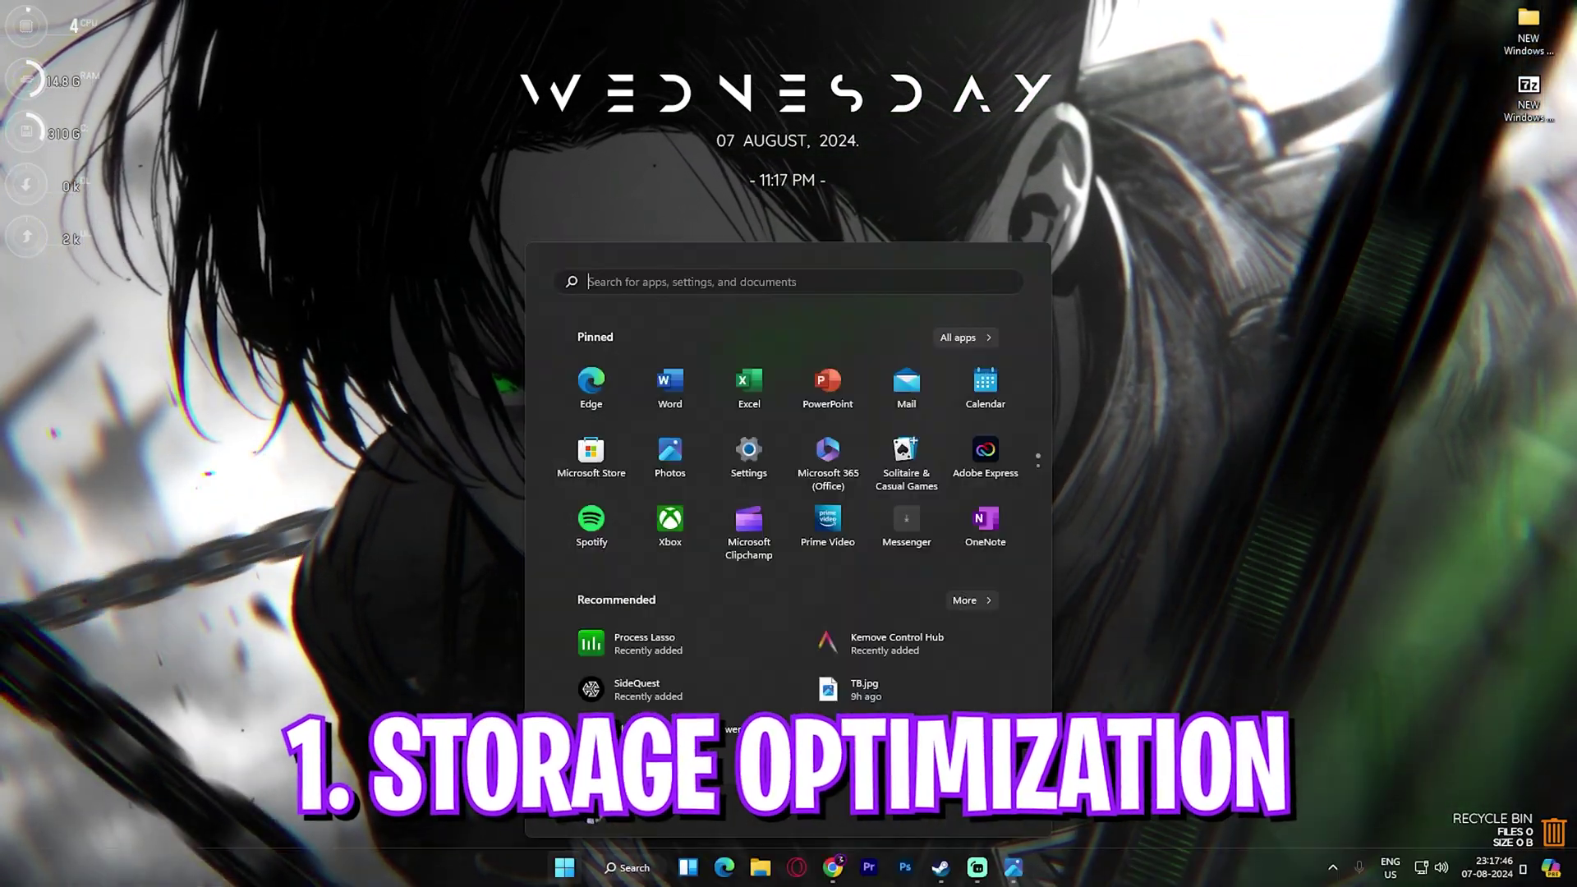
Search Start for 'settings' and launch the Settings app
type("steam")
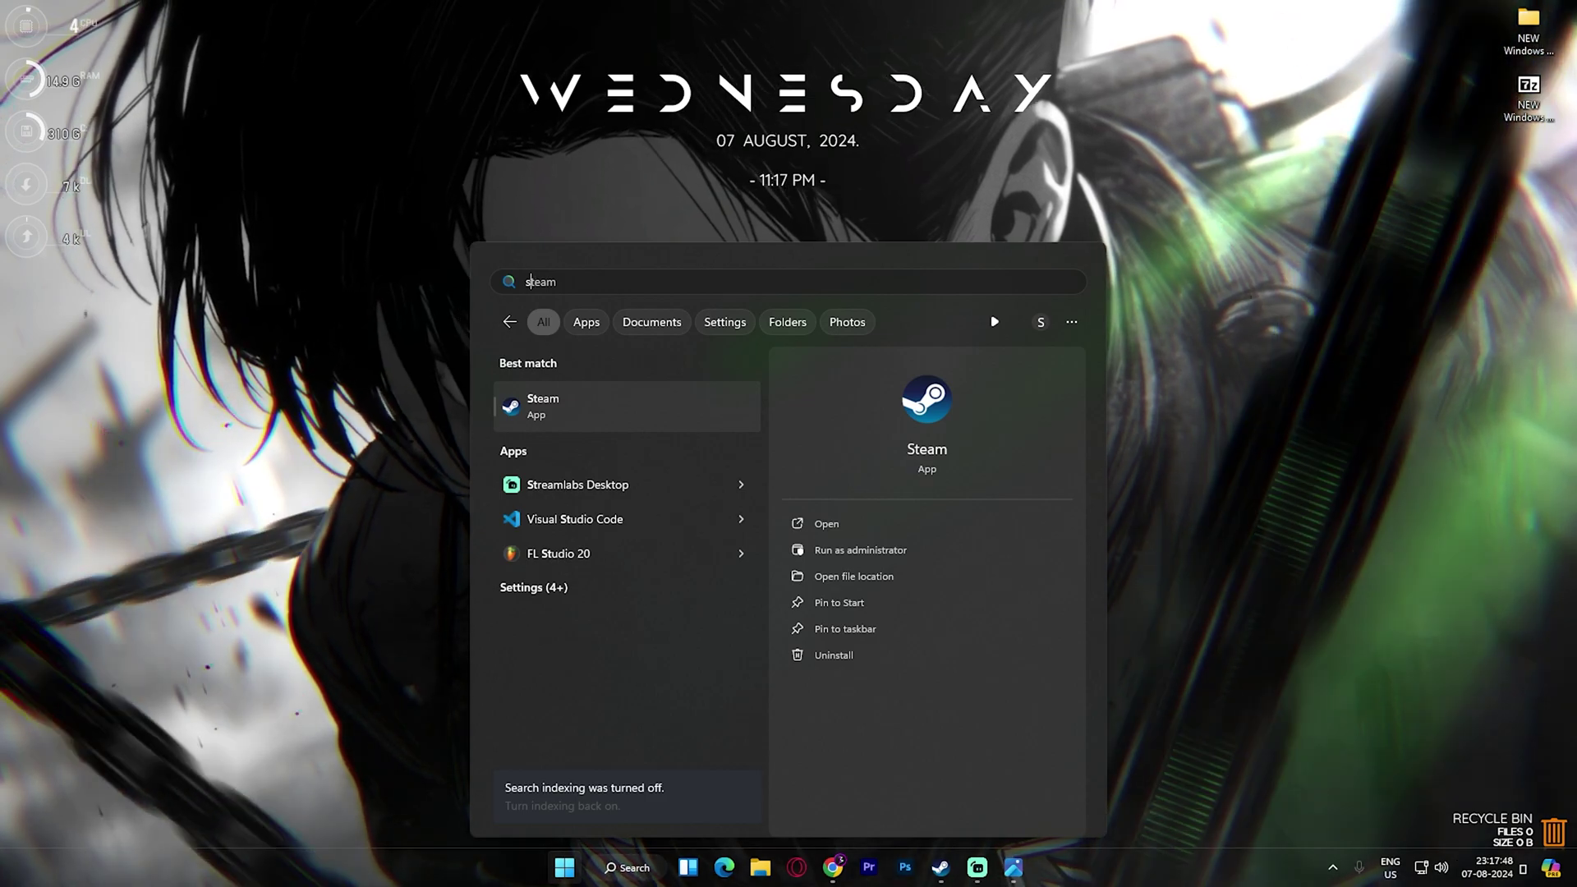
key("BackSpace")
key("BackSpace")
key("BackSpace")
key("BackSpace")
key("BackSpace")
type("settings")
key("Return")
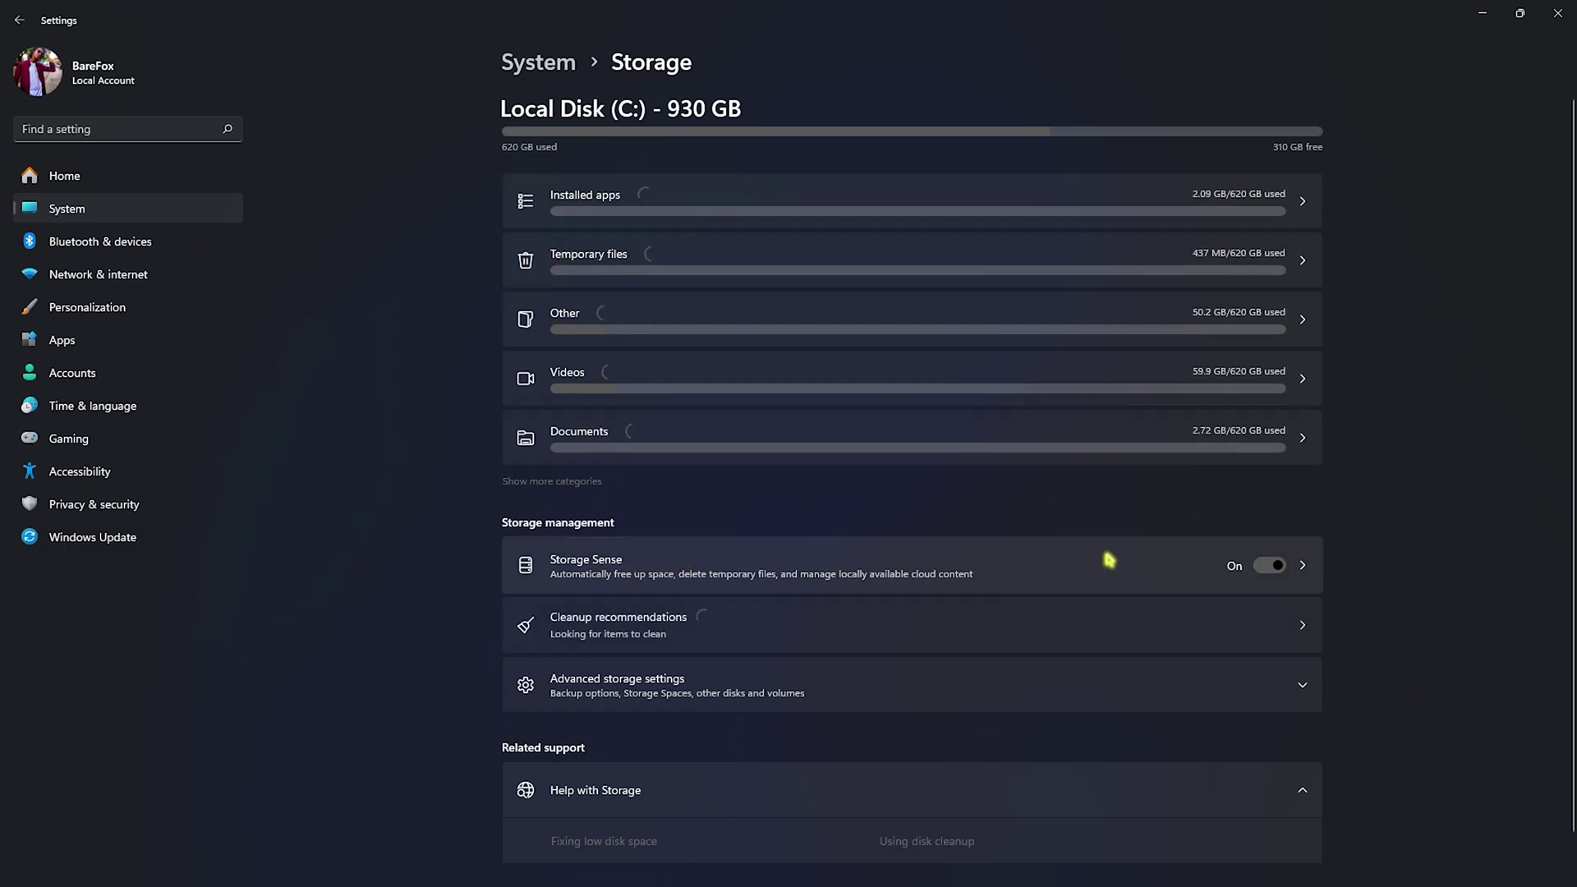
In Storage Sense, keep the daily run schedule and 14-day recycle-bin age, then run cleanup now
left_click(1177, 562)
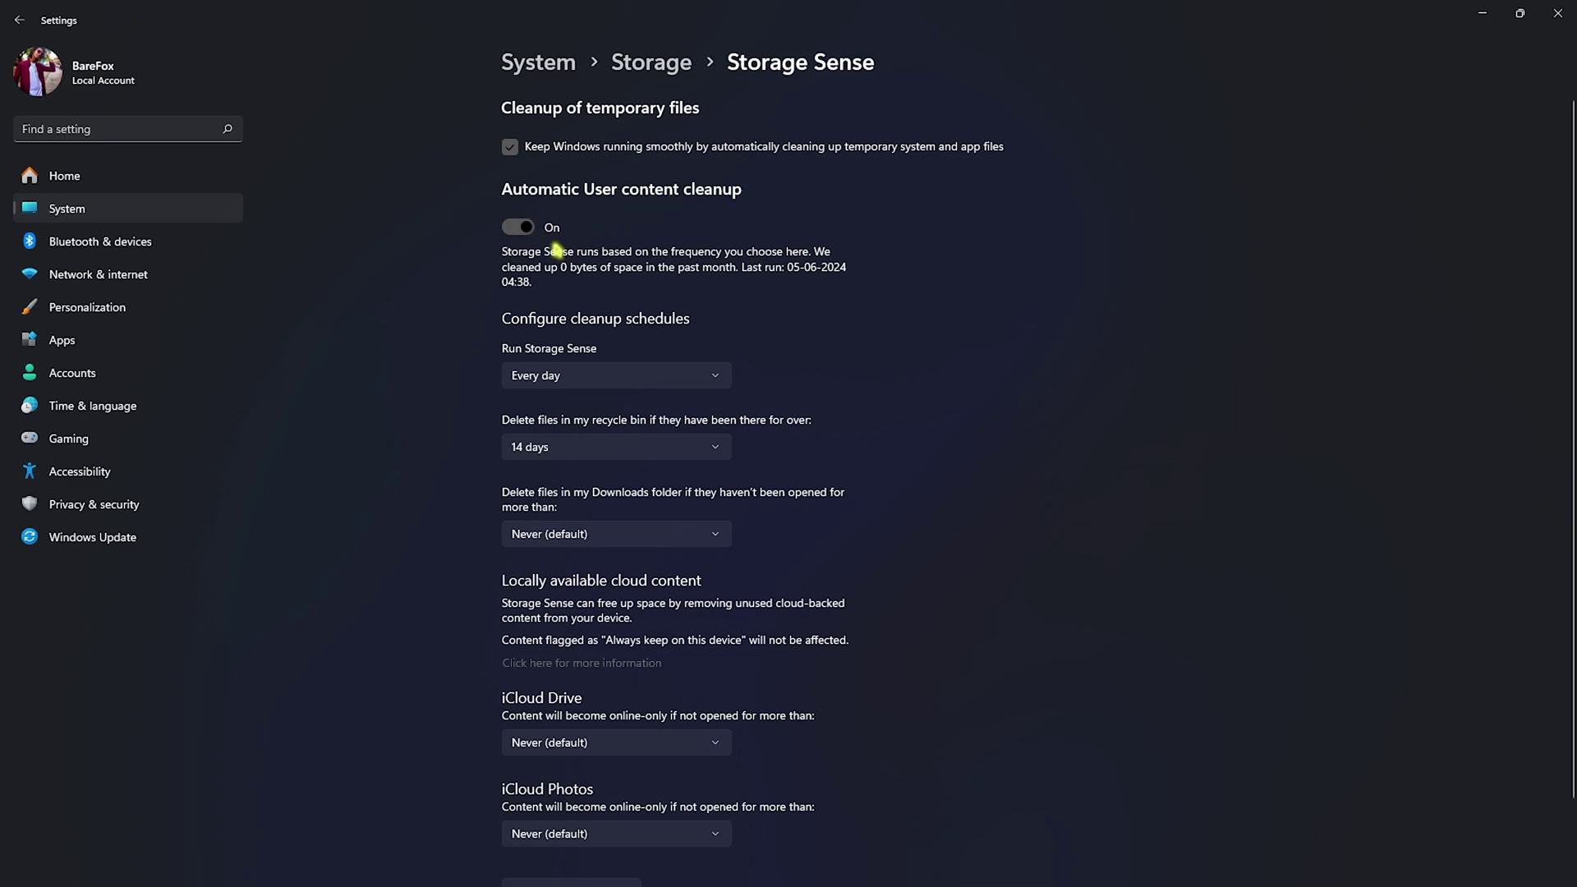
left_click(595, 376)
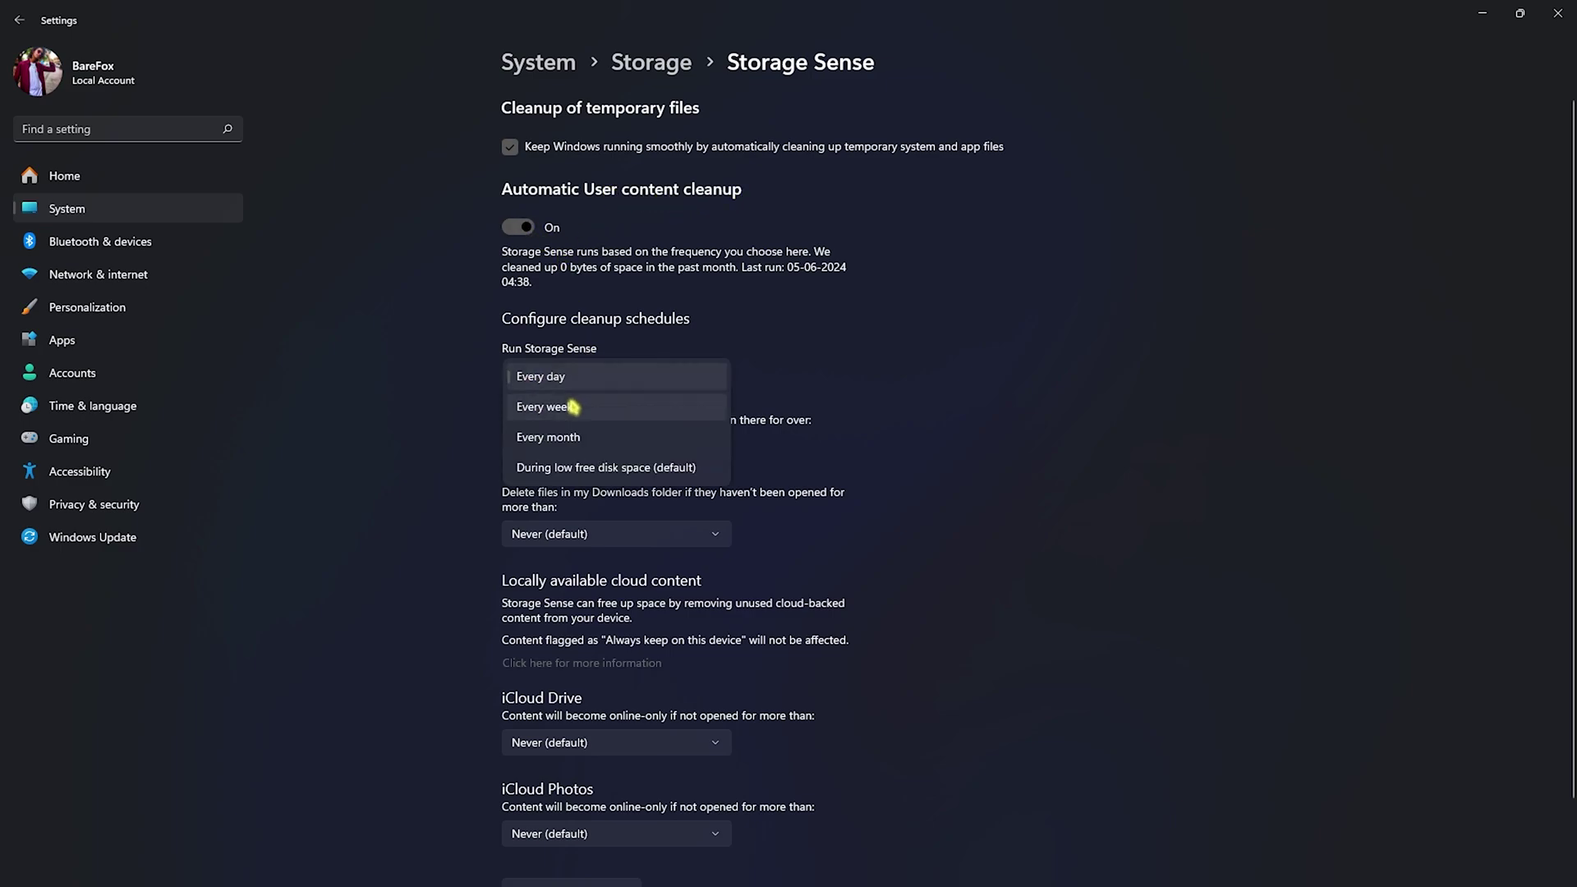
key("Escape")
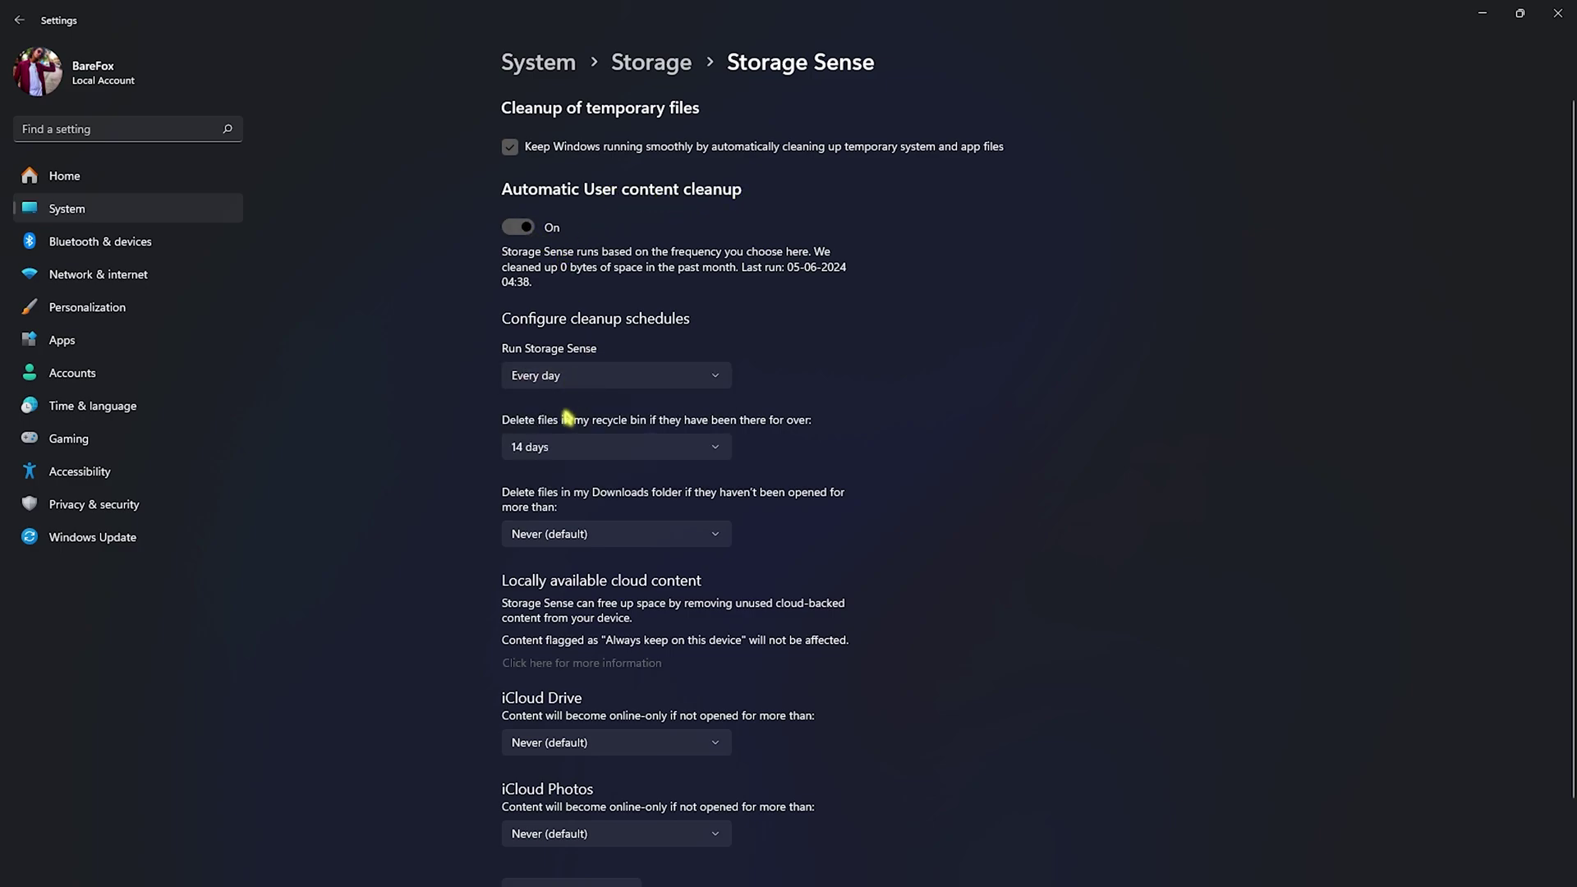
left_click(597, 448)
left_click(563, 453)
scroll(768, 511, "down", 2)
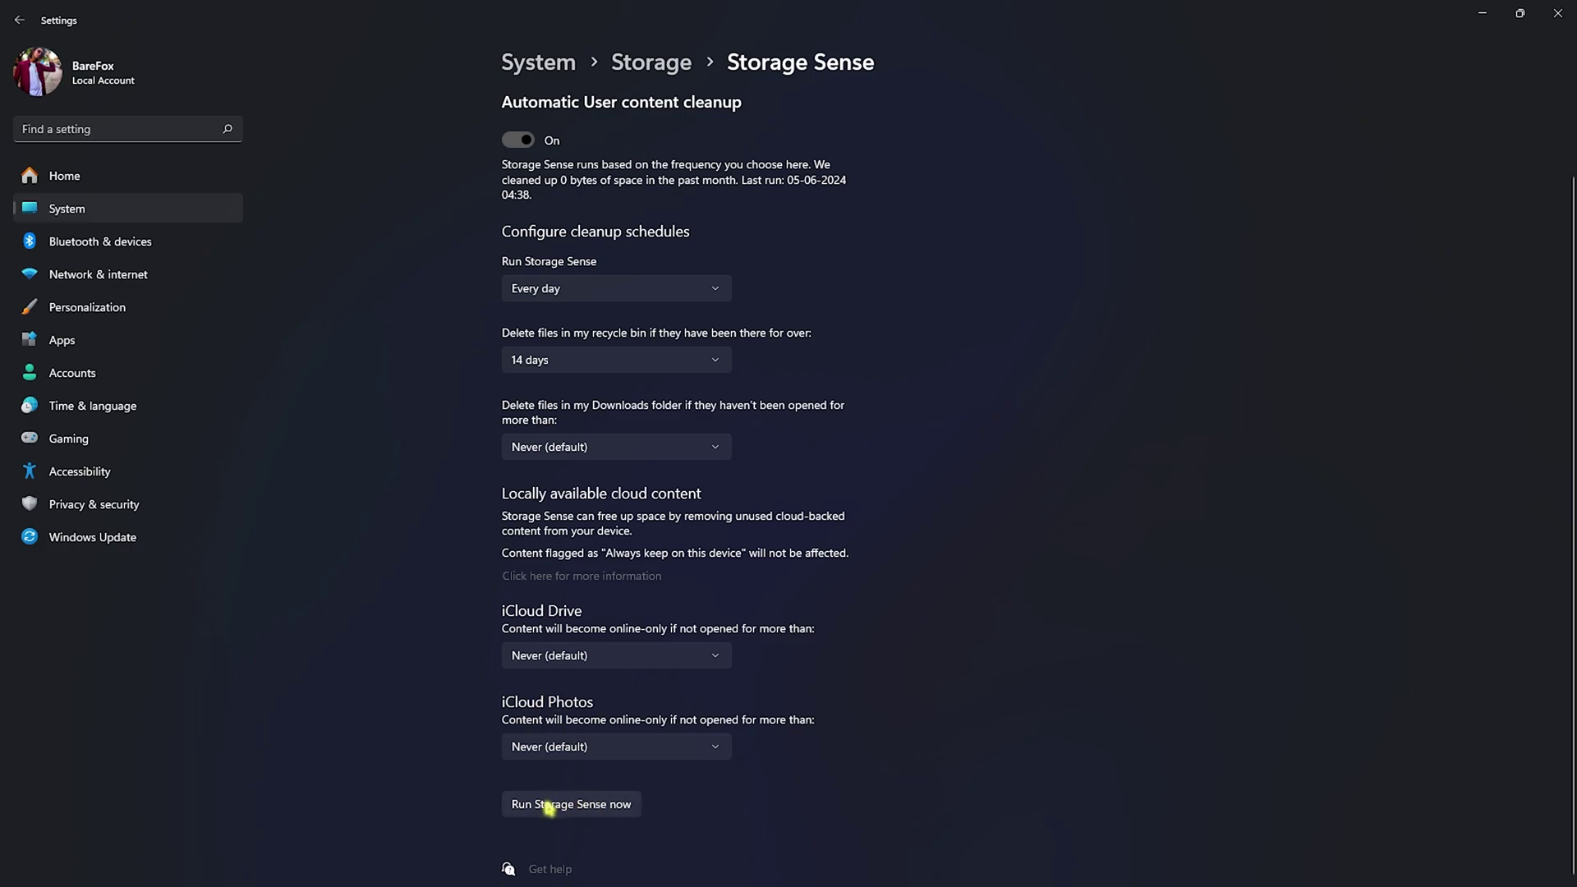
left_click(570, 804)
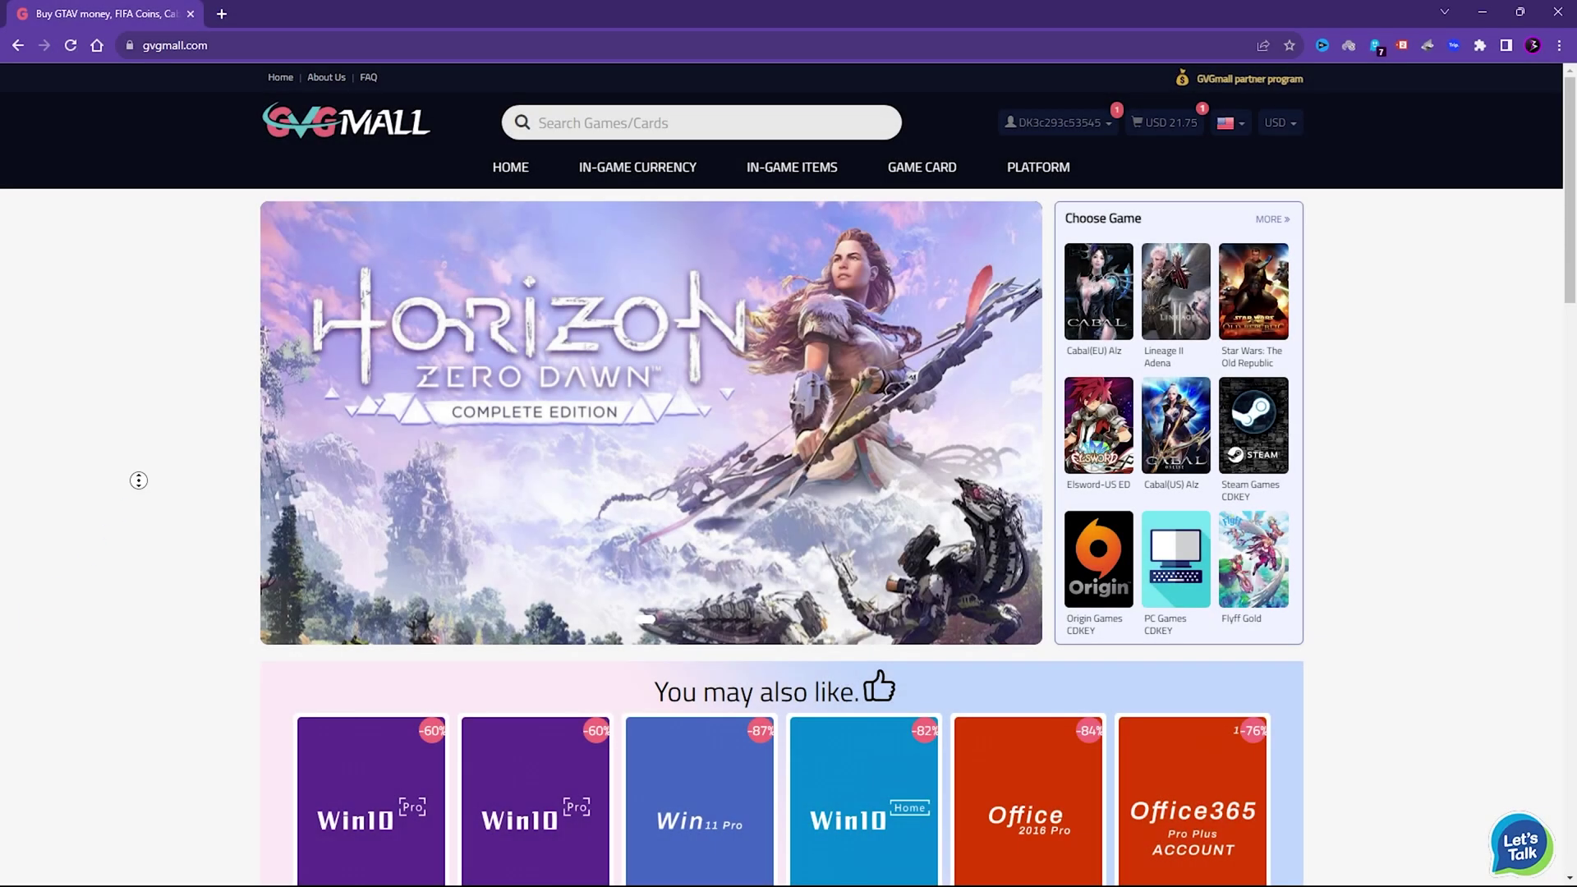
Scroll the GVGMall homepage and preview its top navigation menus
scroll(138, 481, "down", 4)
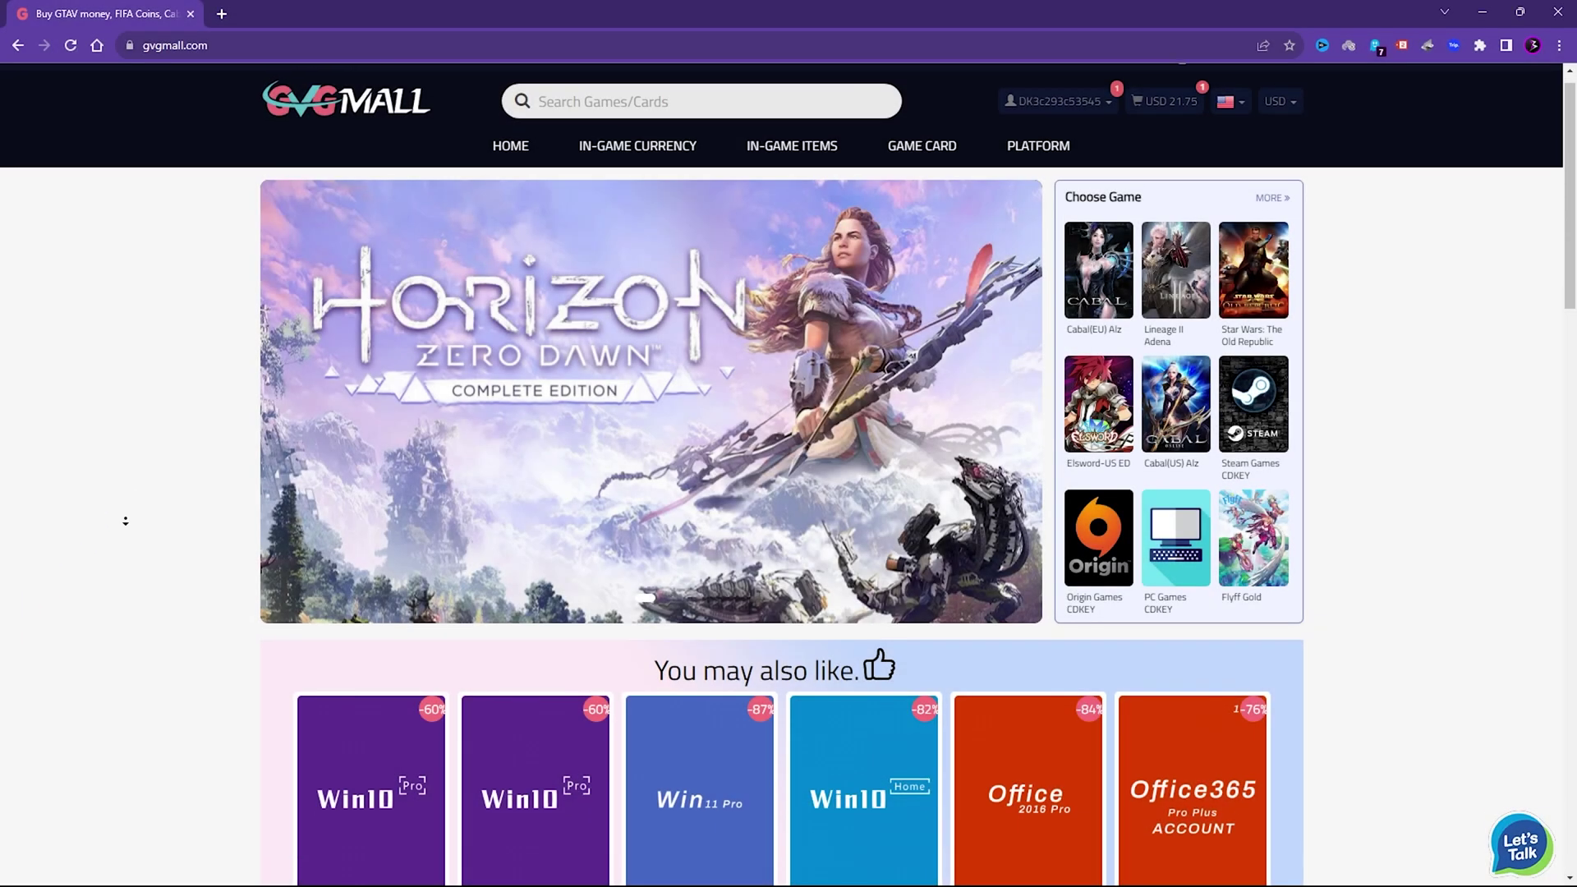
scroll(126, 525, "down", 5)
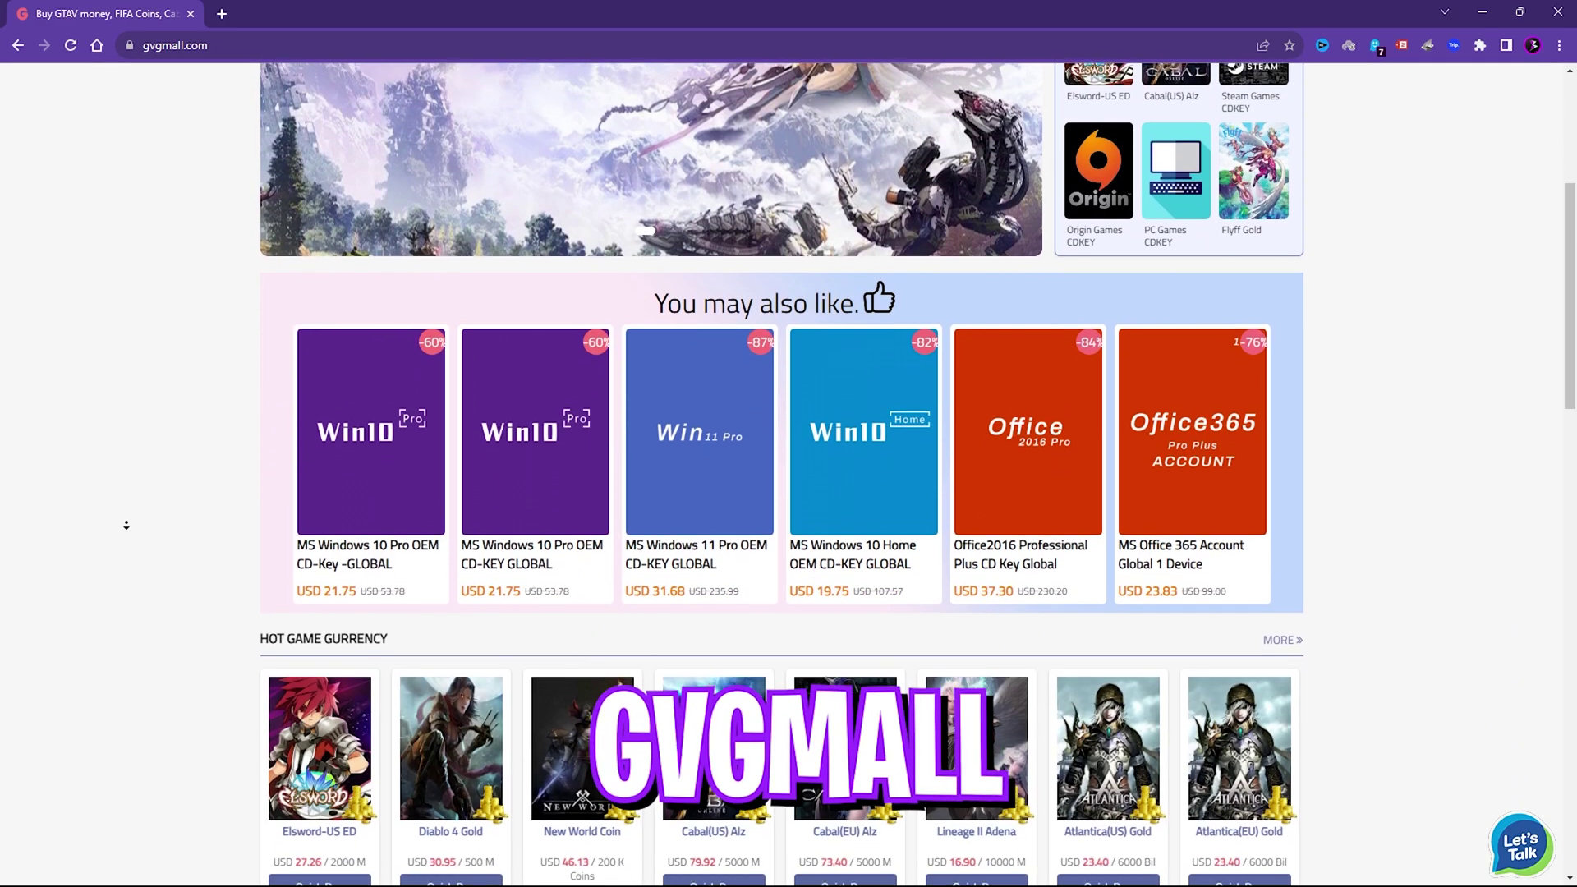
scroll(126, 525, "down", 6)
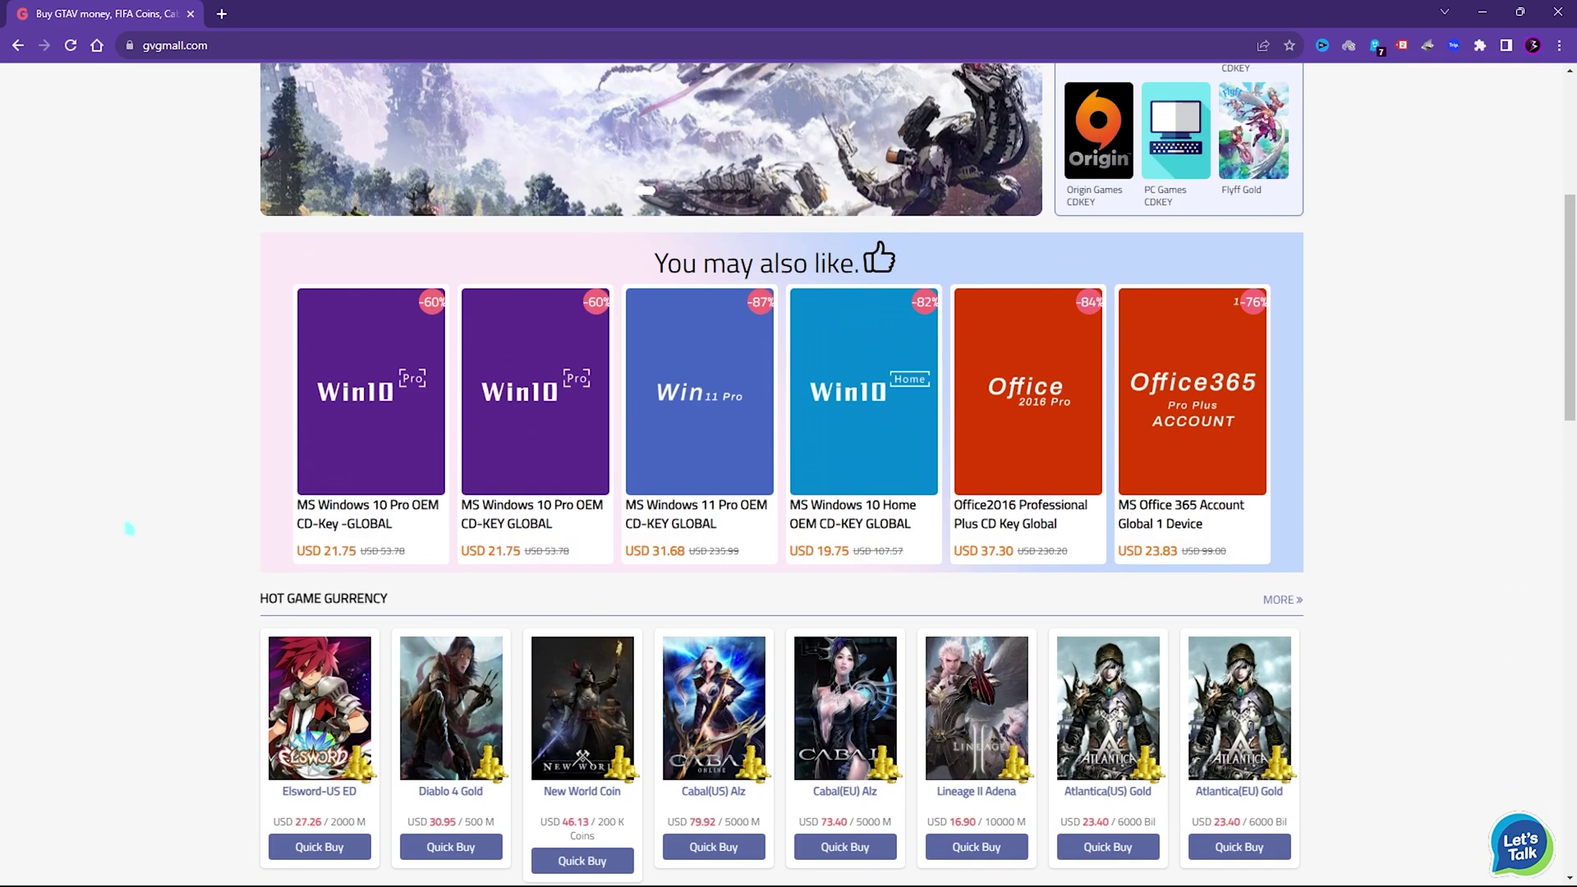
scroll(129, 528, "up", 5)
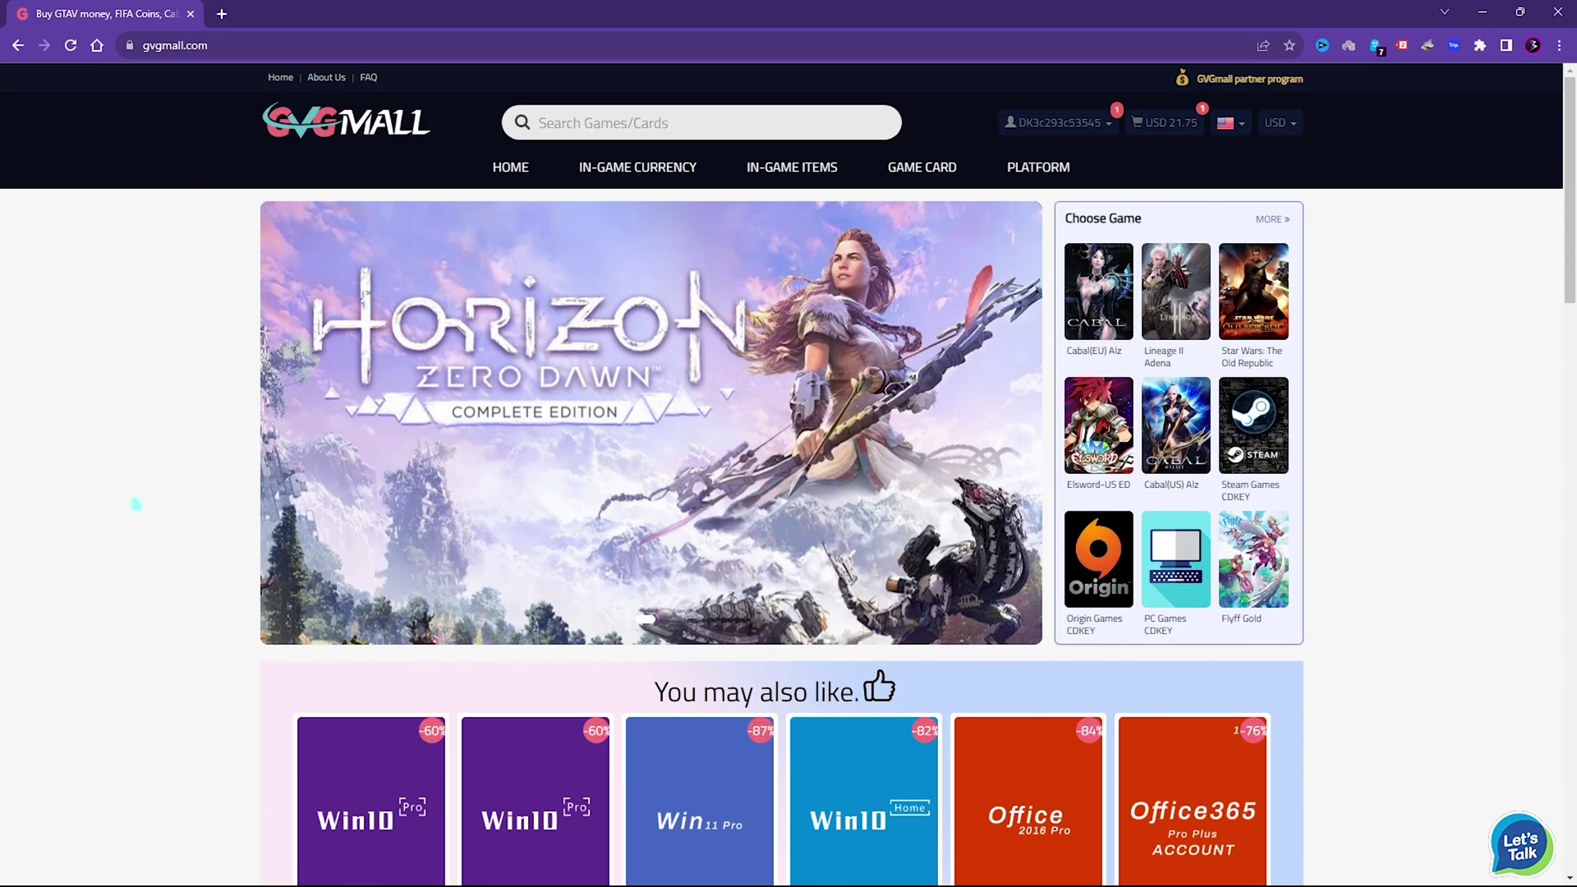
mouse_move(887, 168)
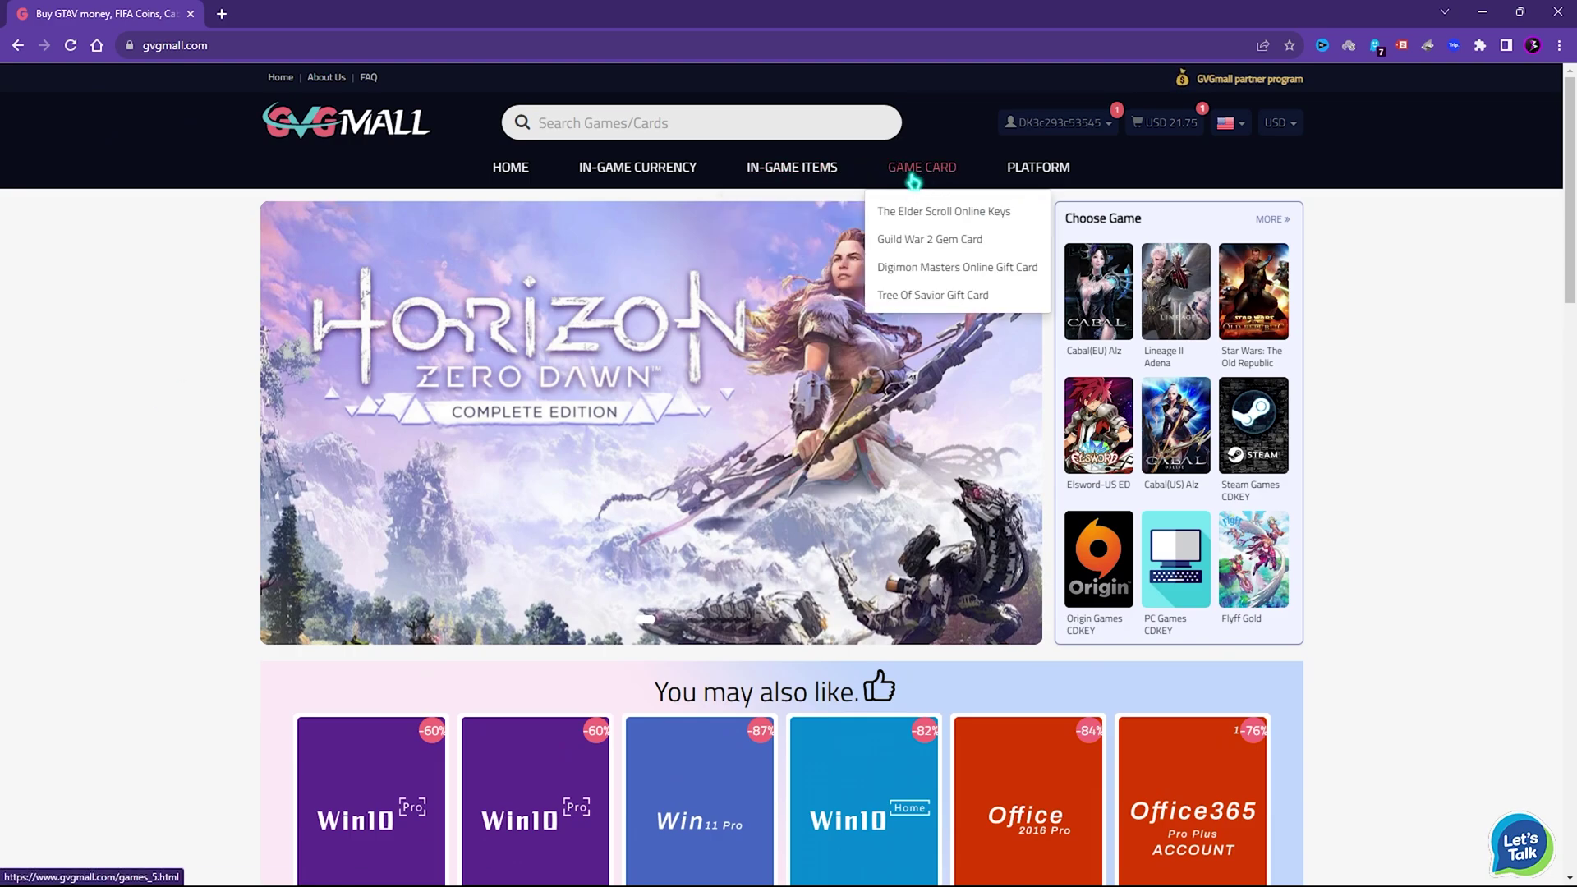
mouse_move(1010, 176)
mouse_move(801, 167)
mouse_move(637, 174)
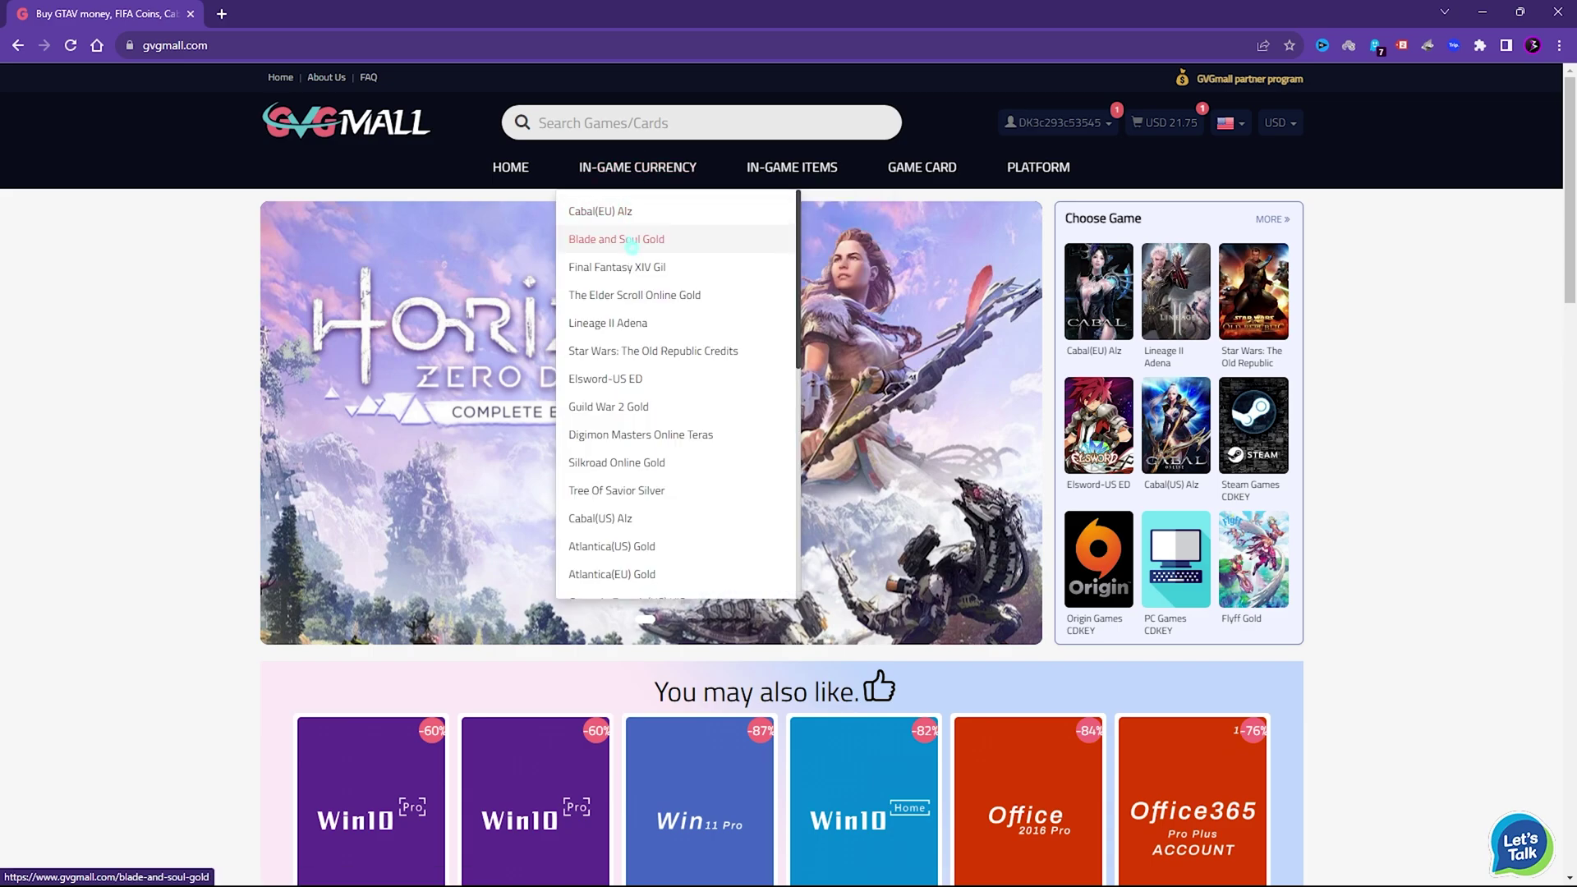
Scroll further down the homepage to the Windows 11 Pro OEM key sale listing
scroll(645, 445, "down", 5)
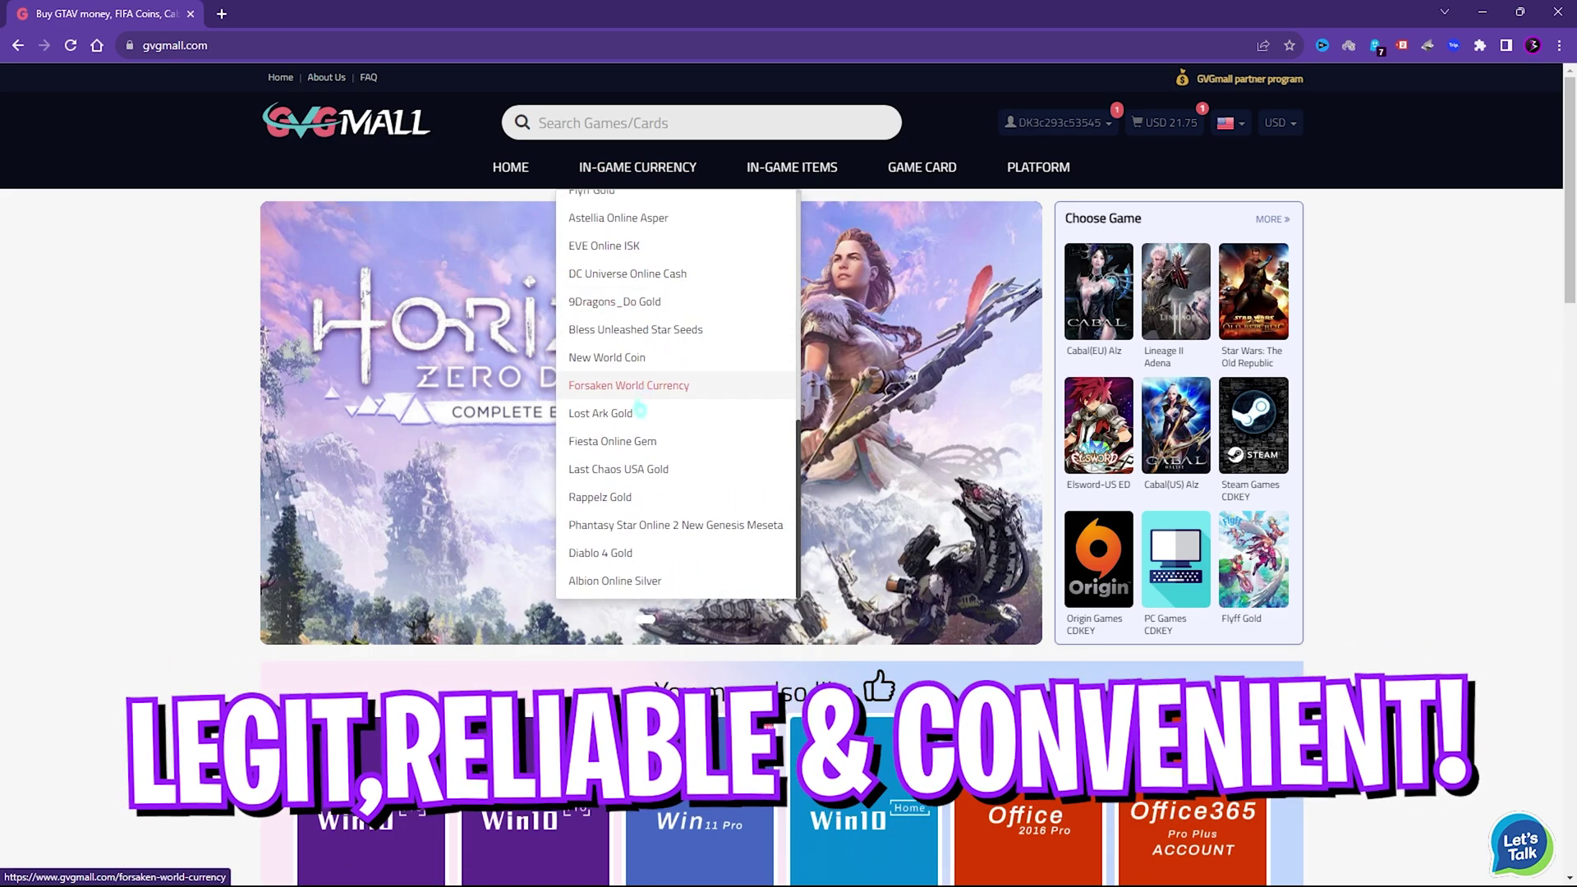
scroll(210, 507, "down", 4)
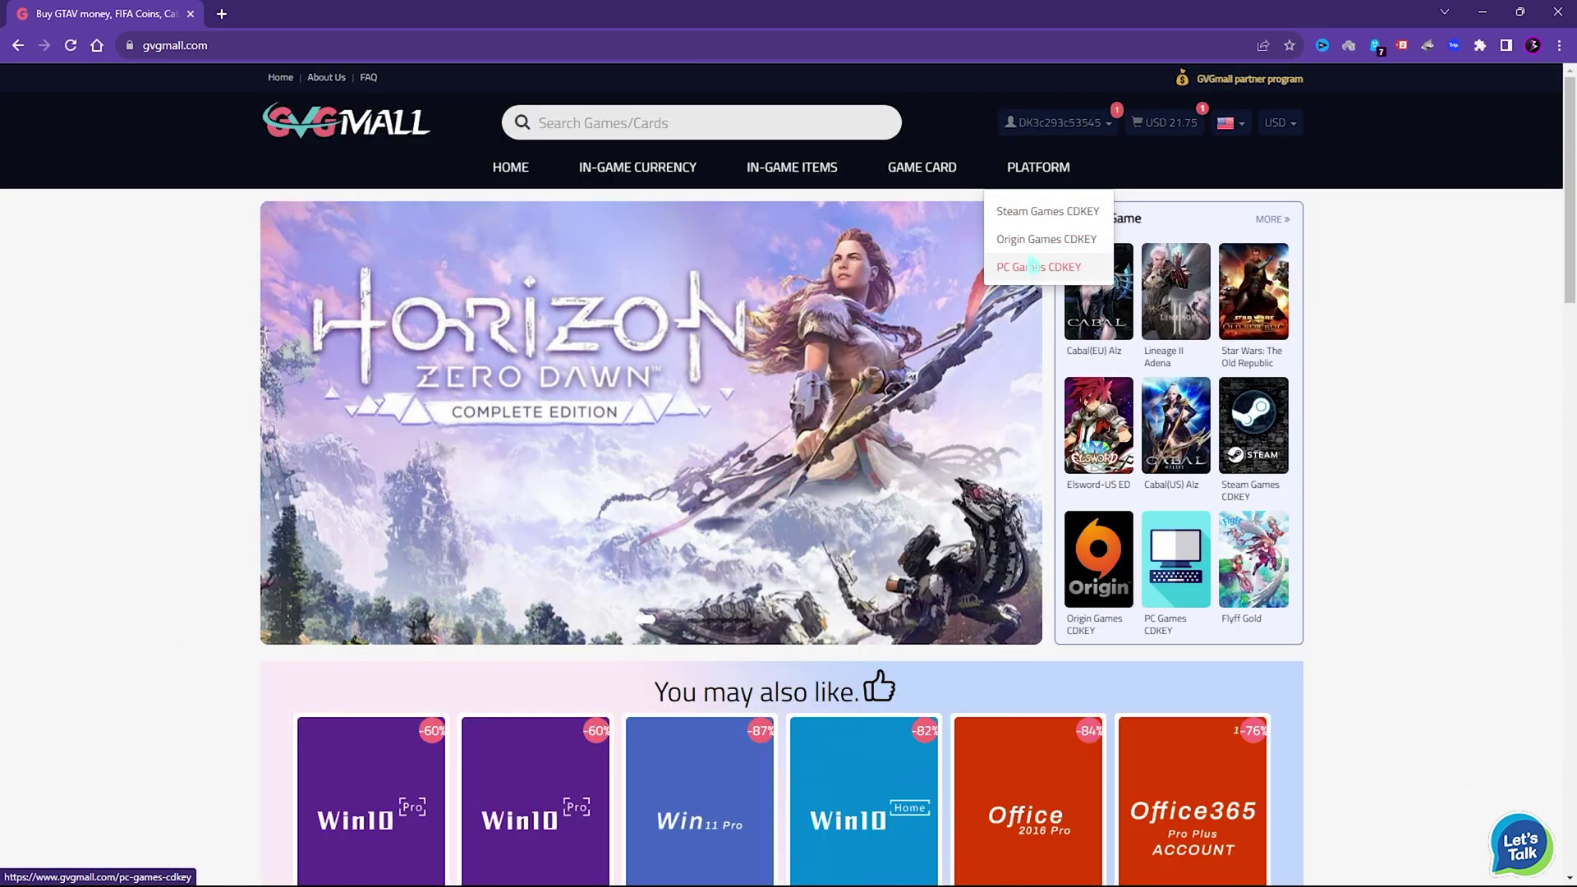
mouse_move(800, 172)
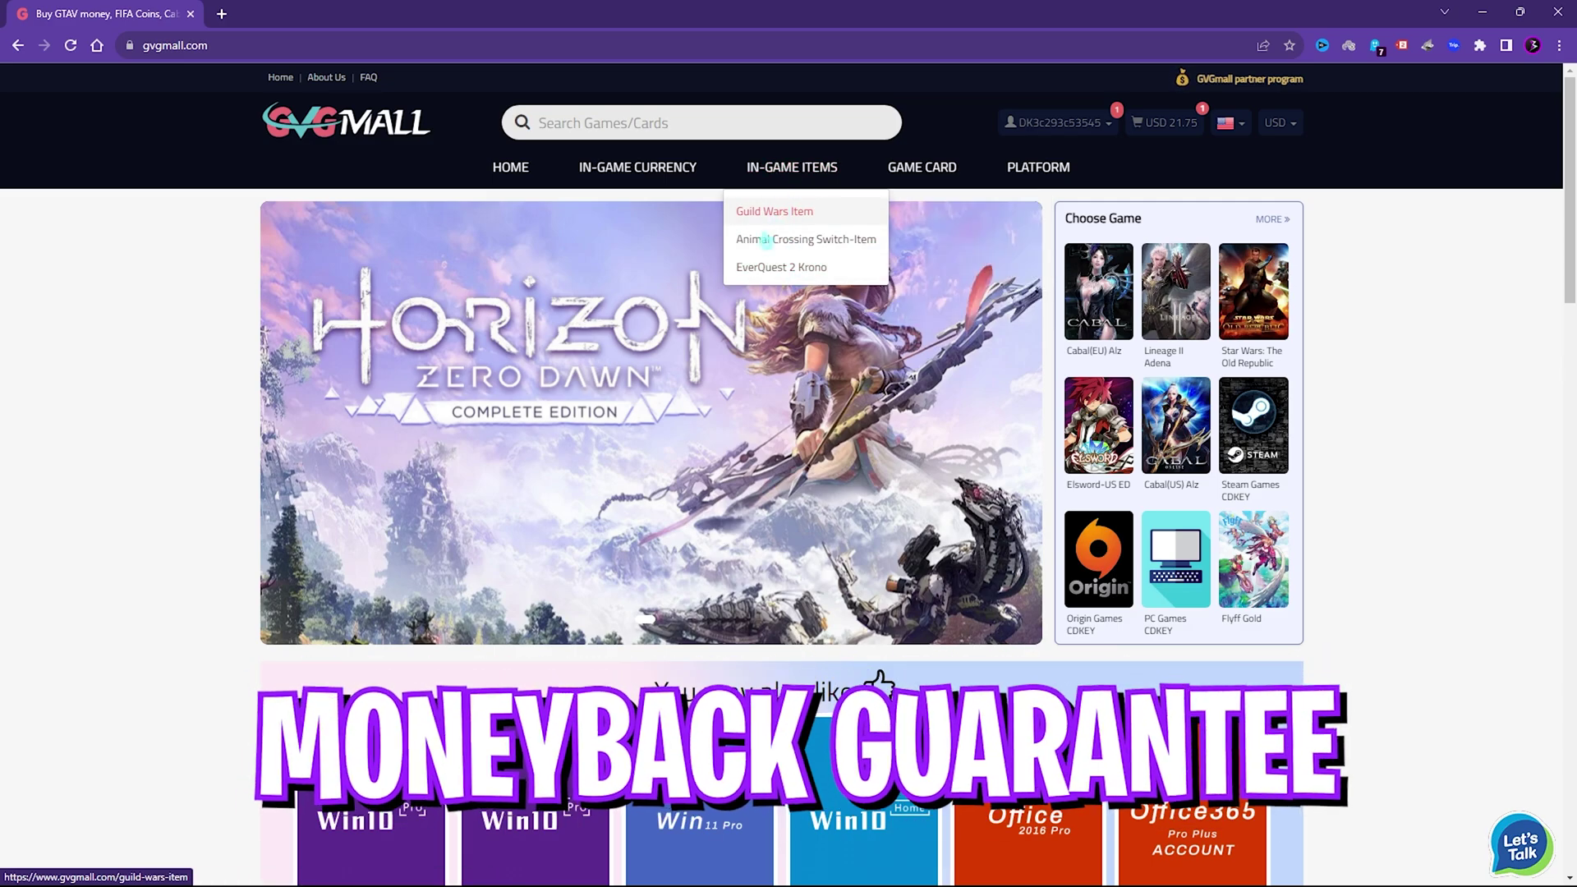
mouse_move(637, 173)
scroll(646, 445, "down", 1)
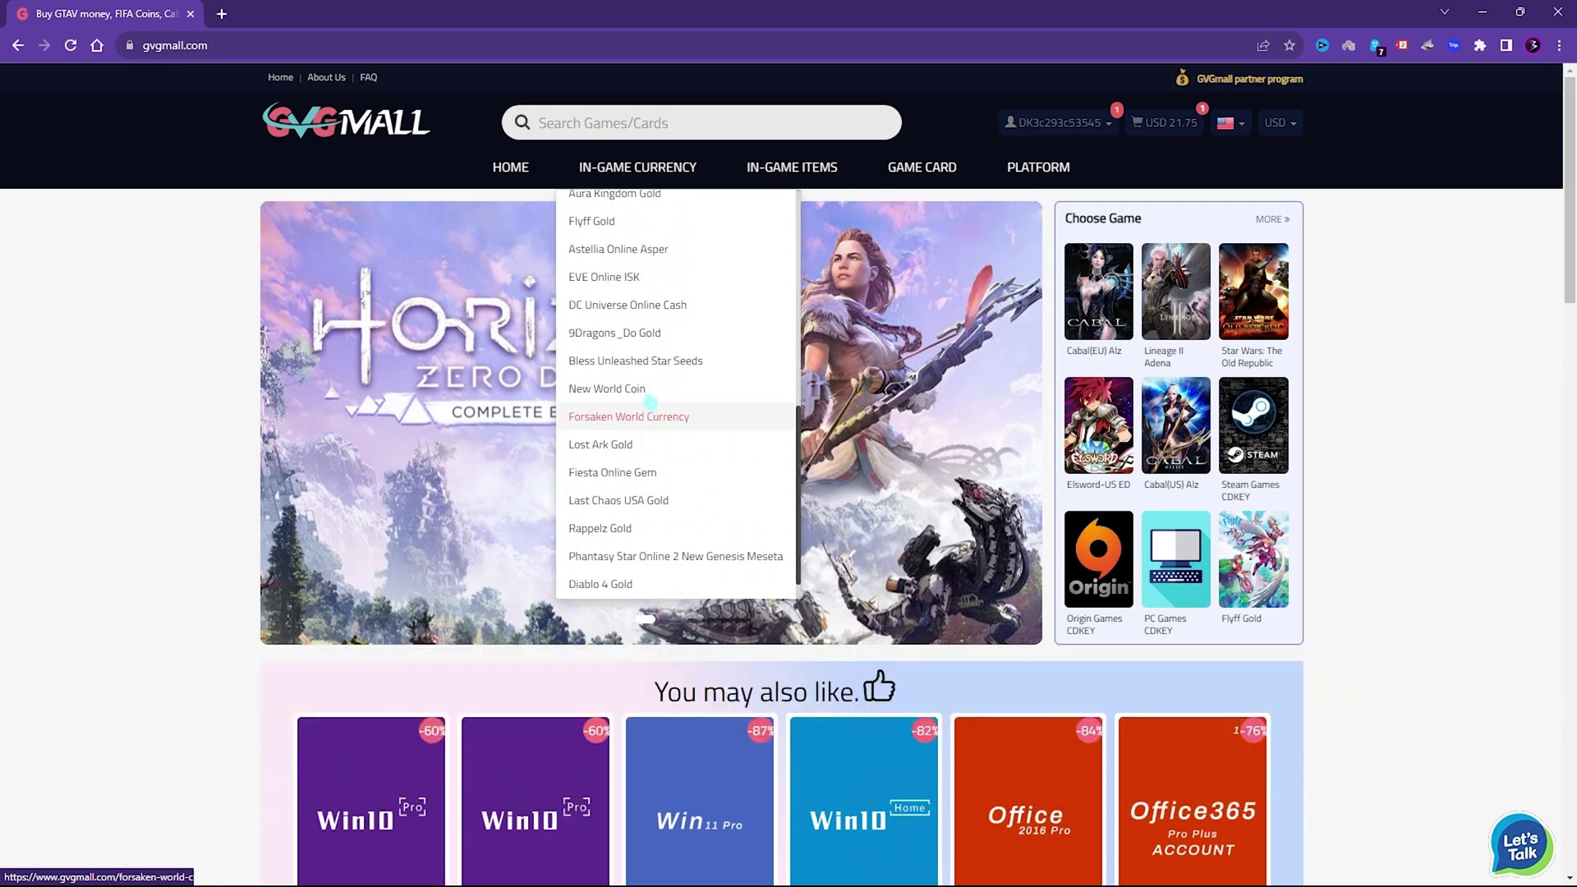
scroll(632, 460, "down", 2)
scroll(113, 443, "down", 4)
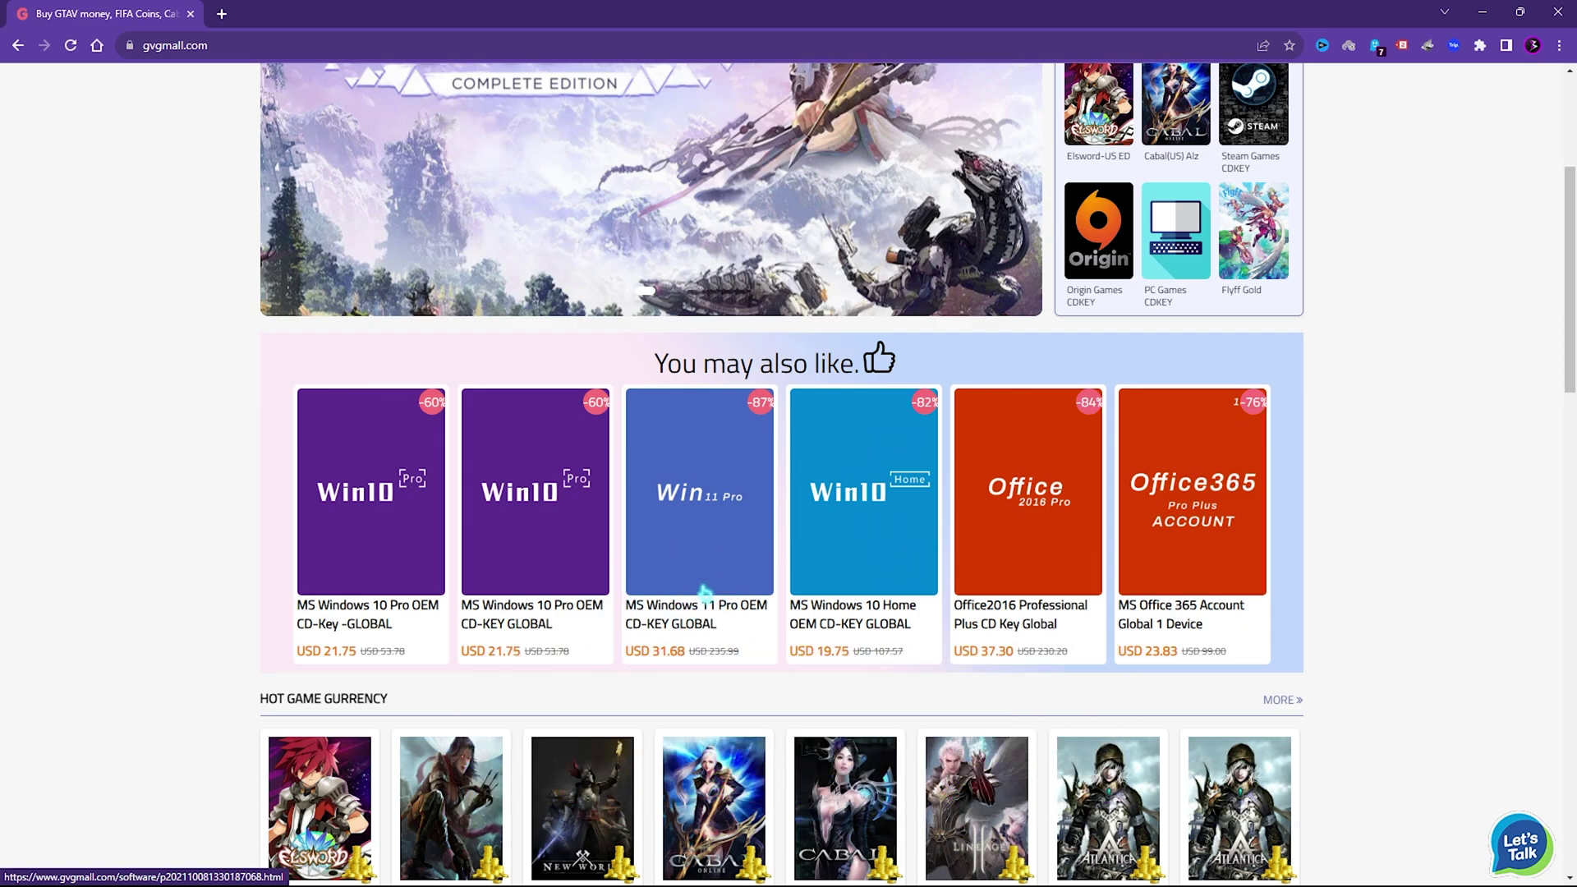
scroll(691, 590, "up", 1)
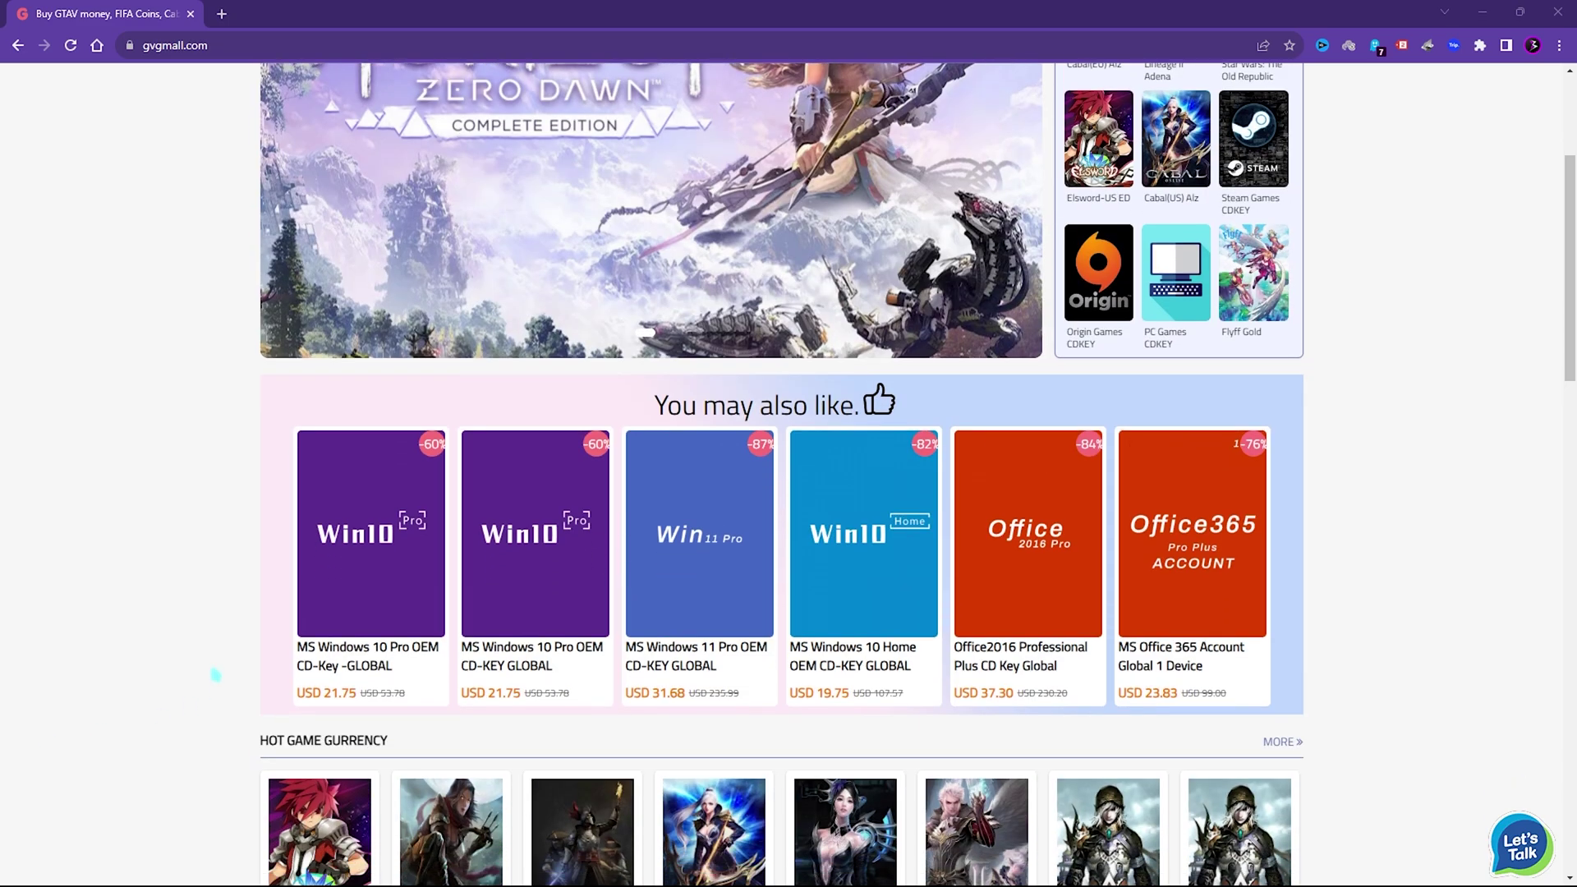
scroll(691, 589, "down", 1)
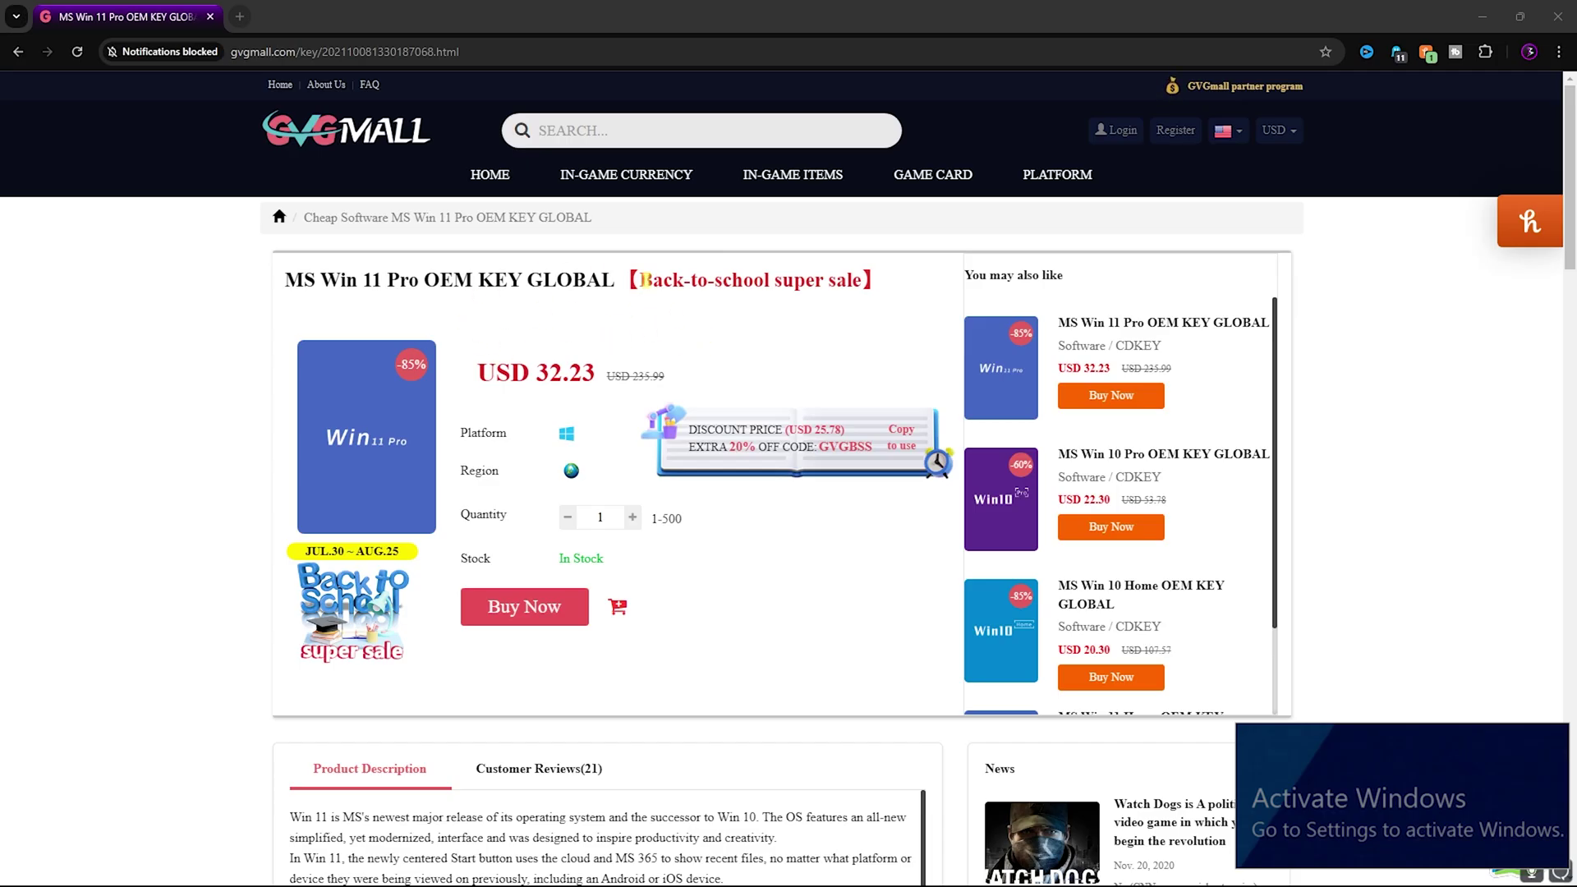
Highlight the Back-to-school super sale title and the USD 32.23 Windows 11 Pro key price
left_click_drag(644, 280, 857, 281)
left_click(636, 306)
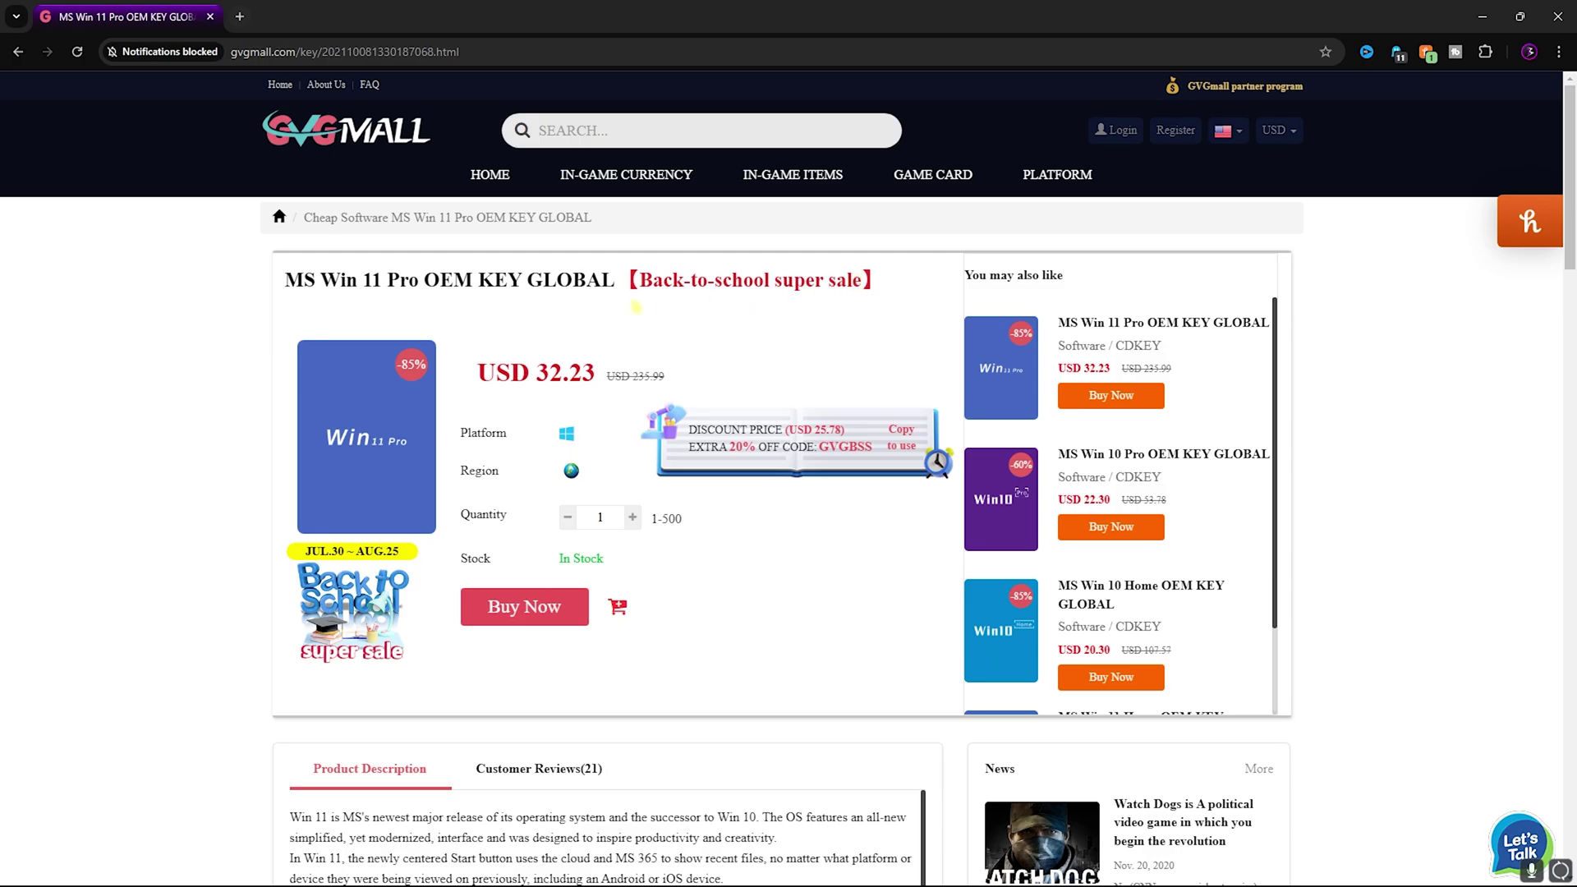
left_click_drag(640, 281, 863, 281)
left_click_drag(535, 373, 605, 376)
left_click(605, 376)
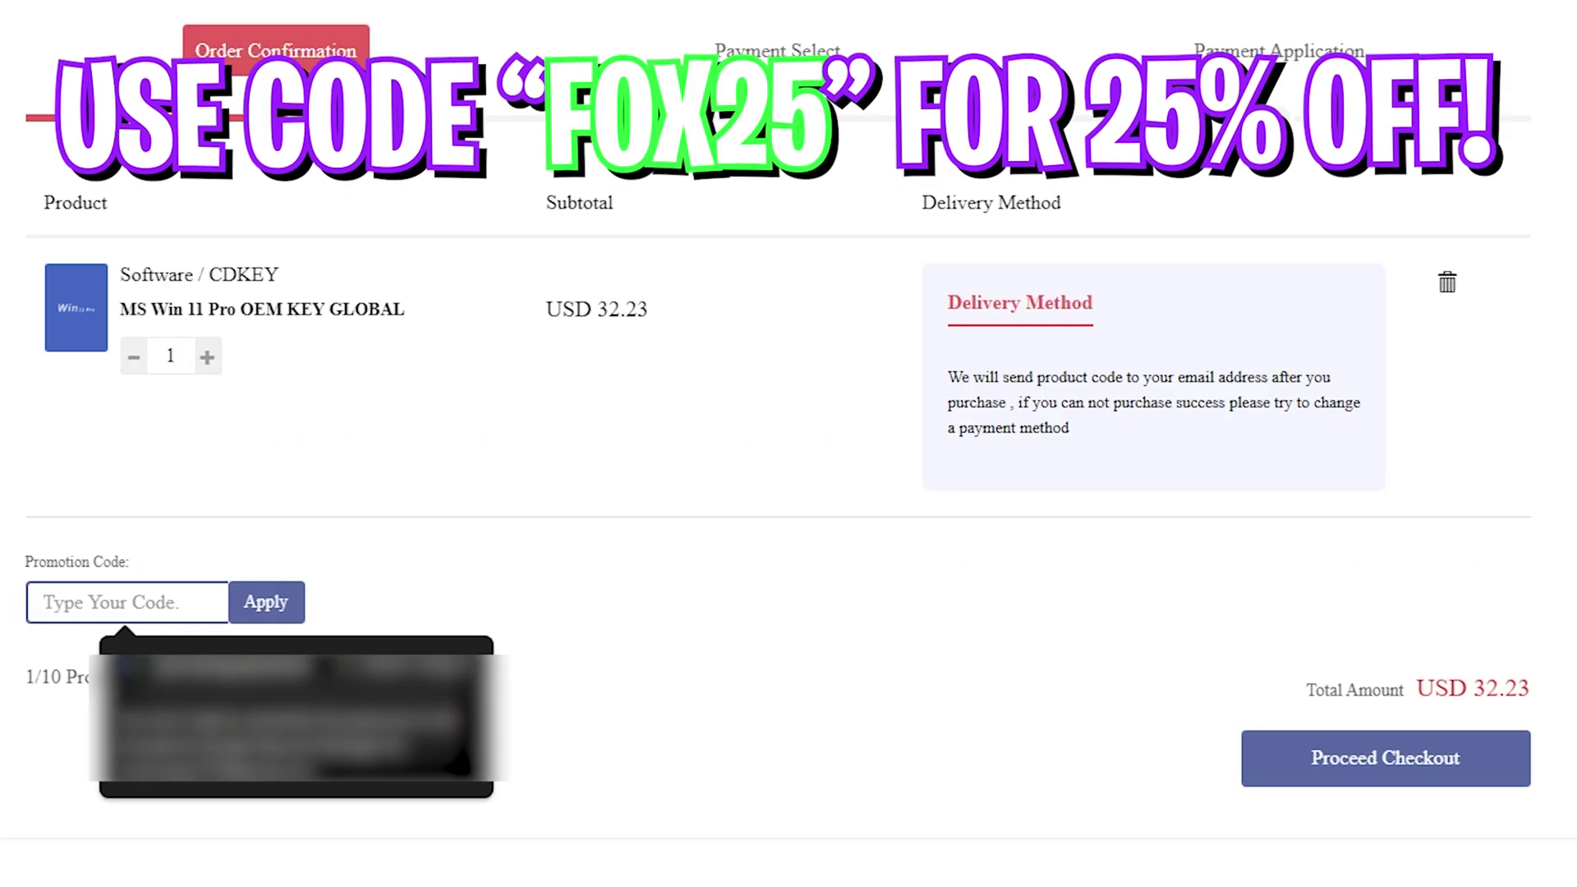
Apply promo code FOX25, cutting the order total from 32.23 to USD 24.17
type("FOX25")
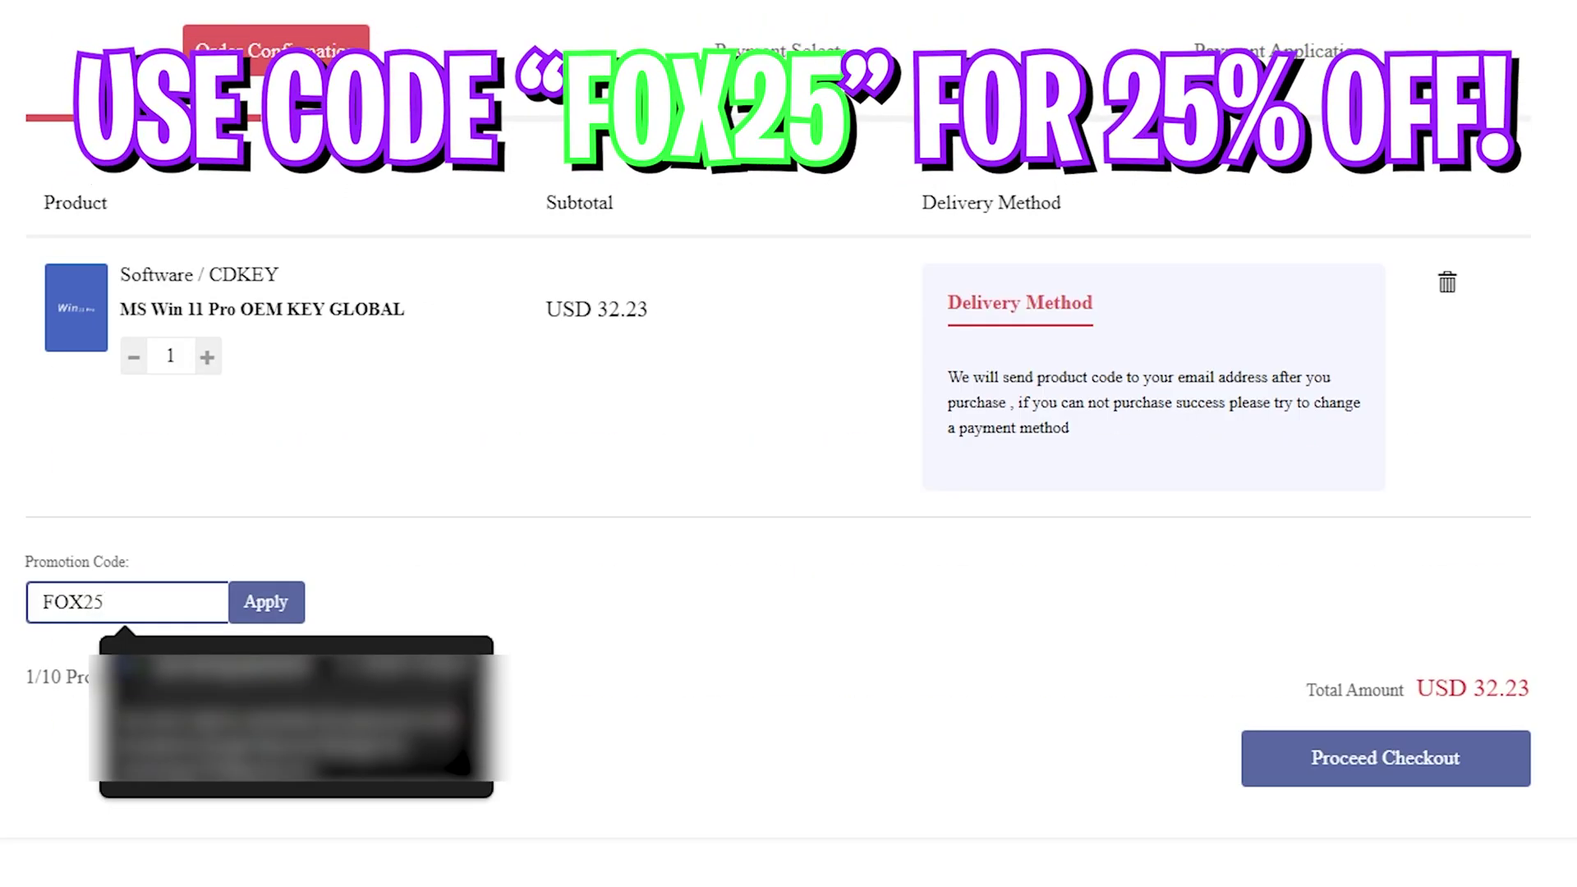
left_click(332, 539)
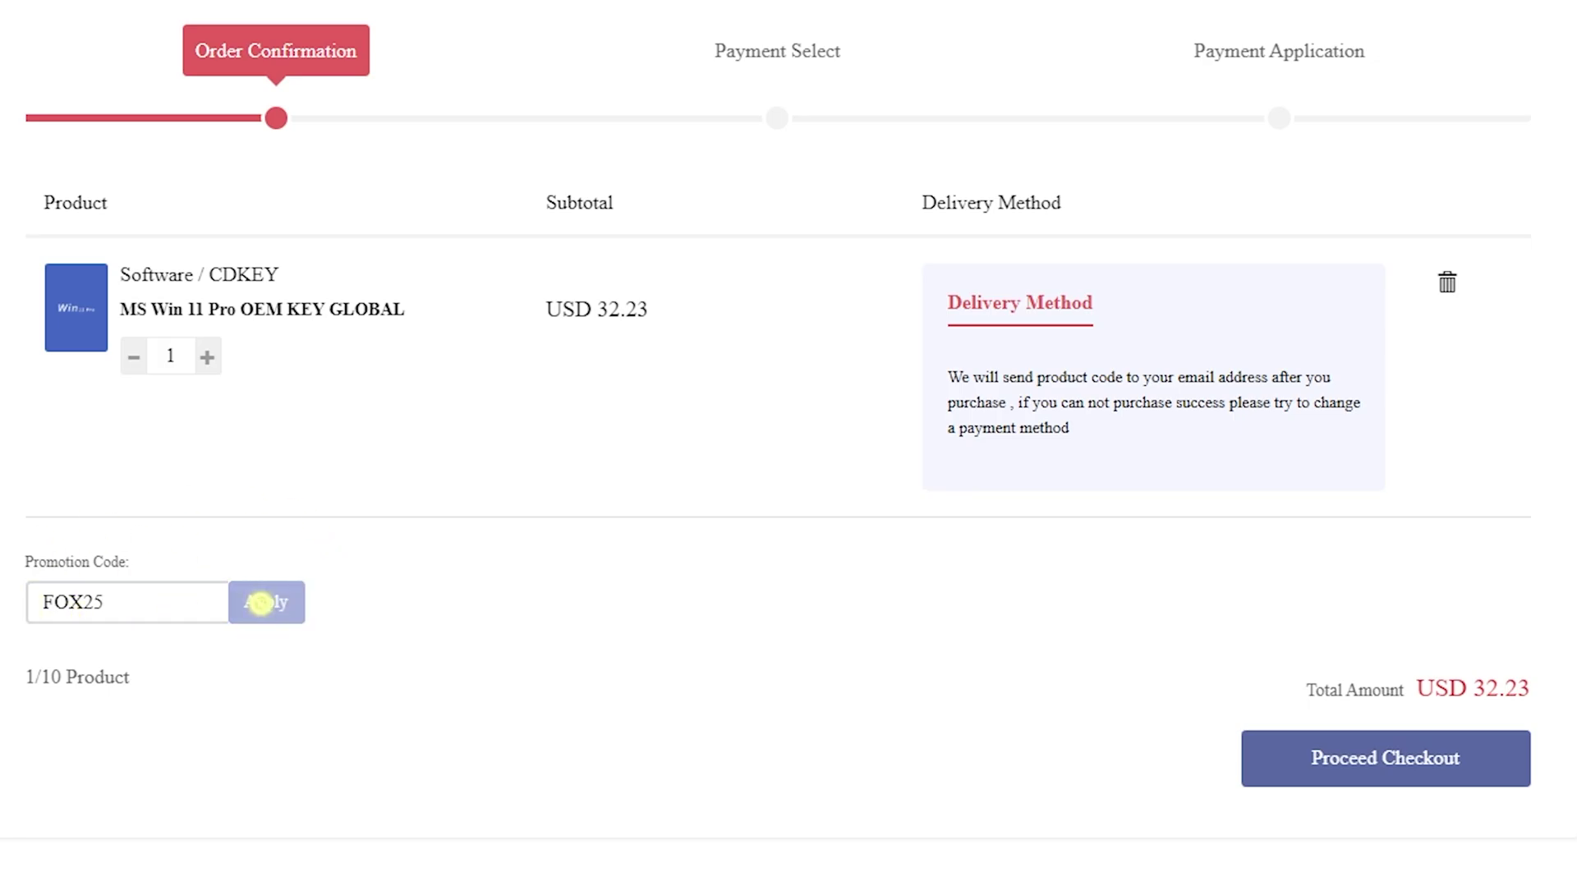
left_click_drag(1492, 687, 1530, 689)
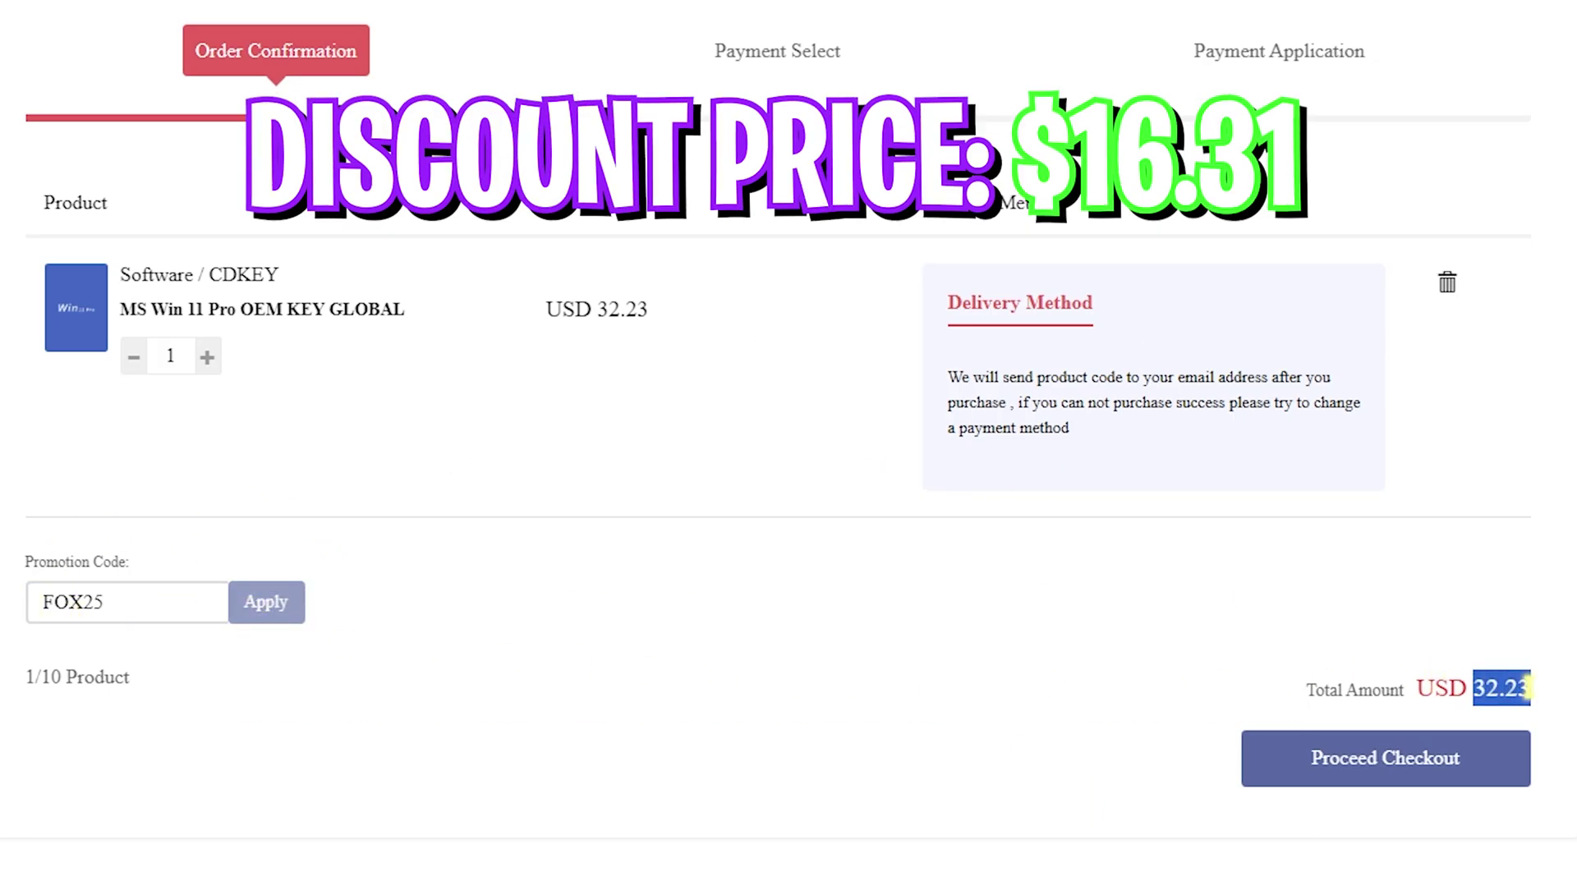
left_click(1487, 728)
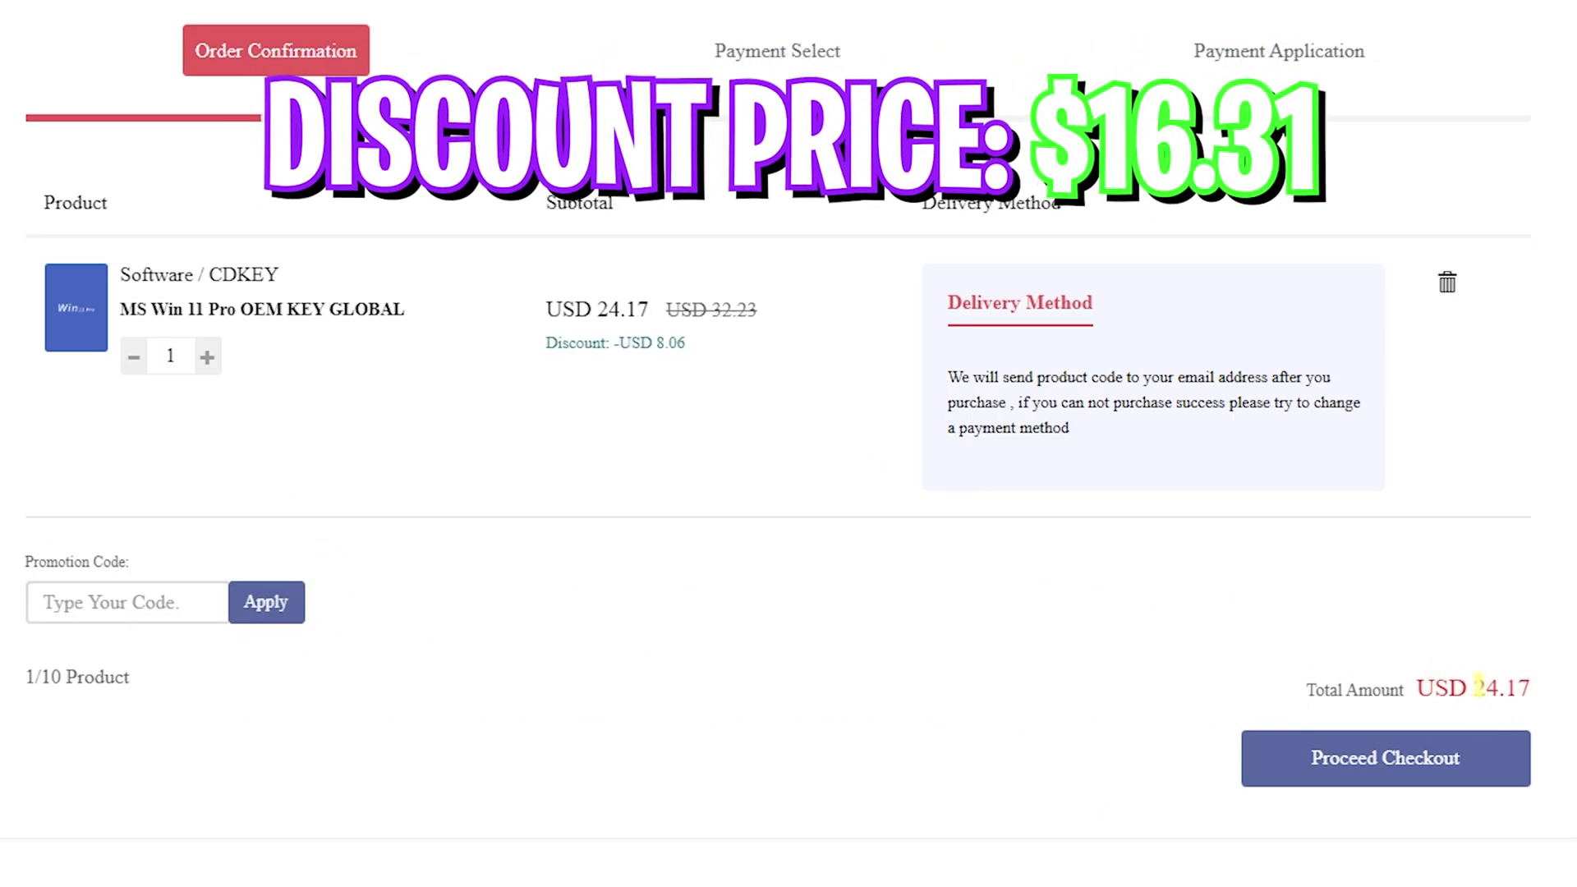
left_click_drag(1474, 688, 1525, 688)
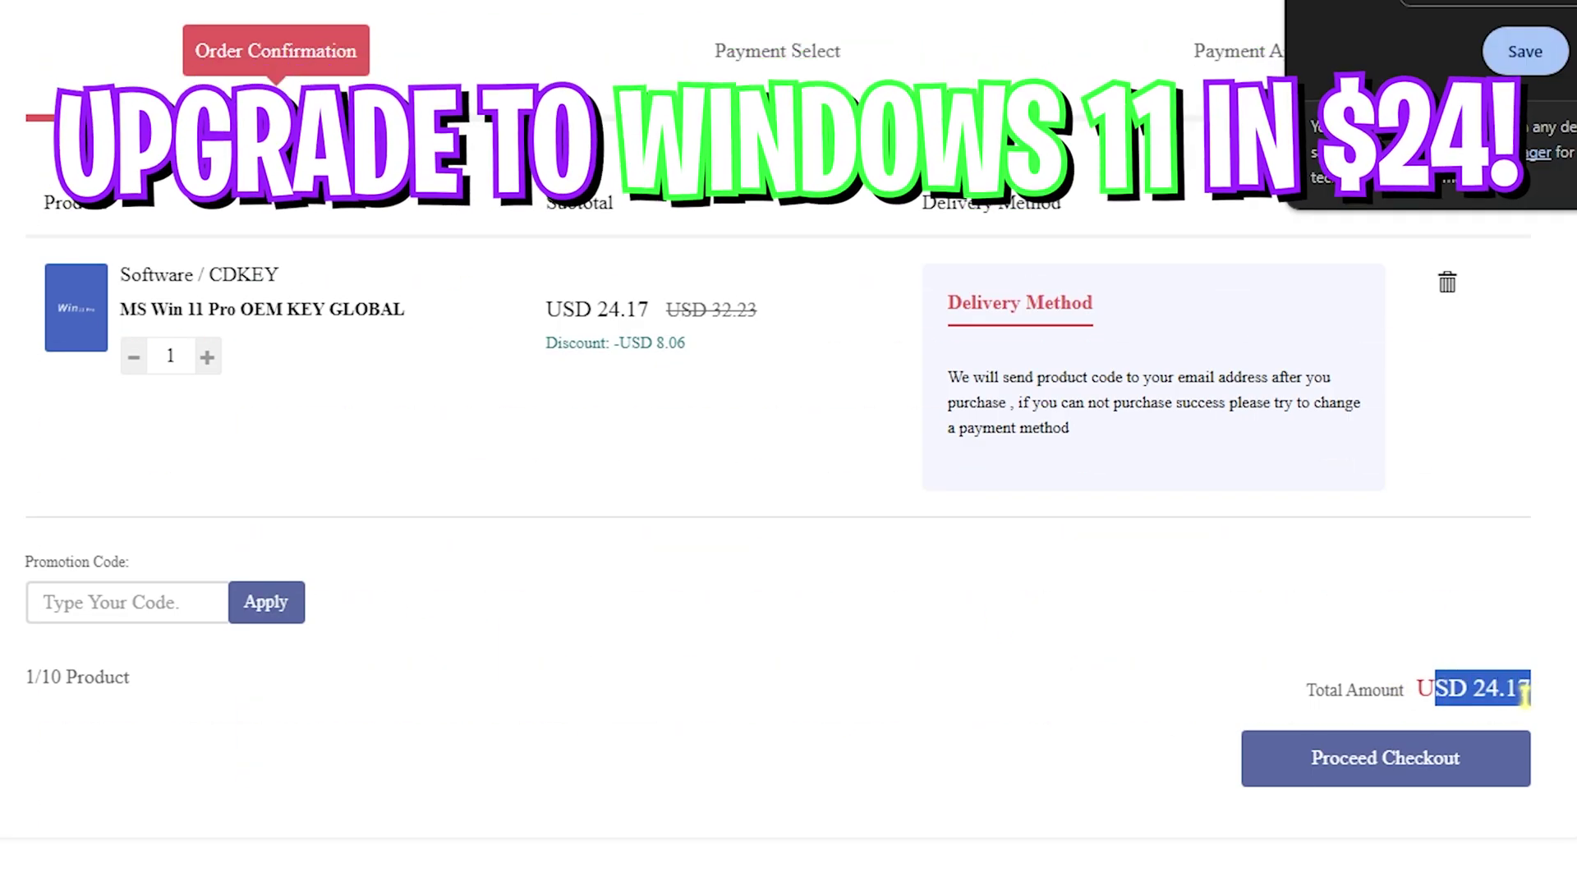
left_click(1495, 707)
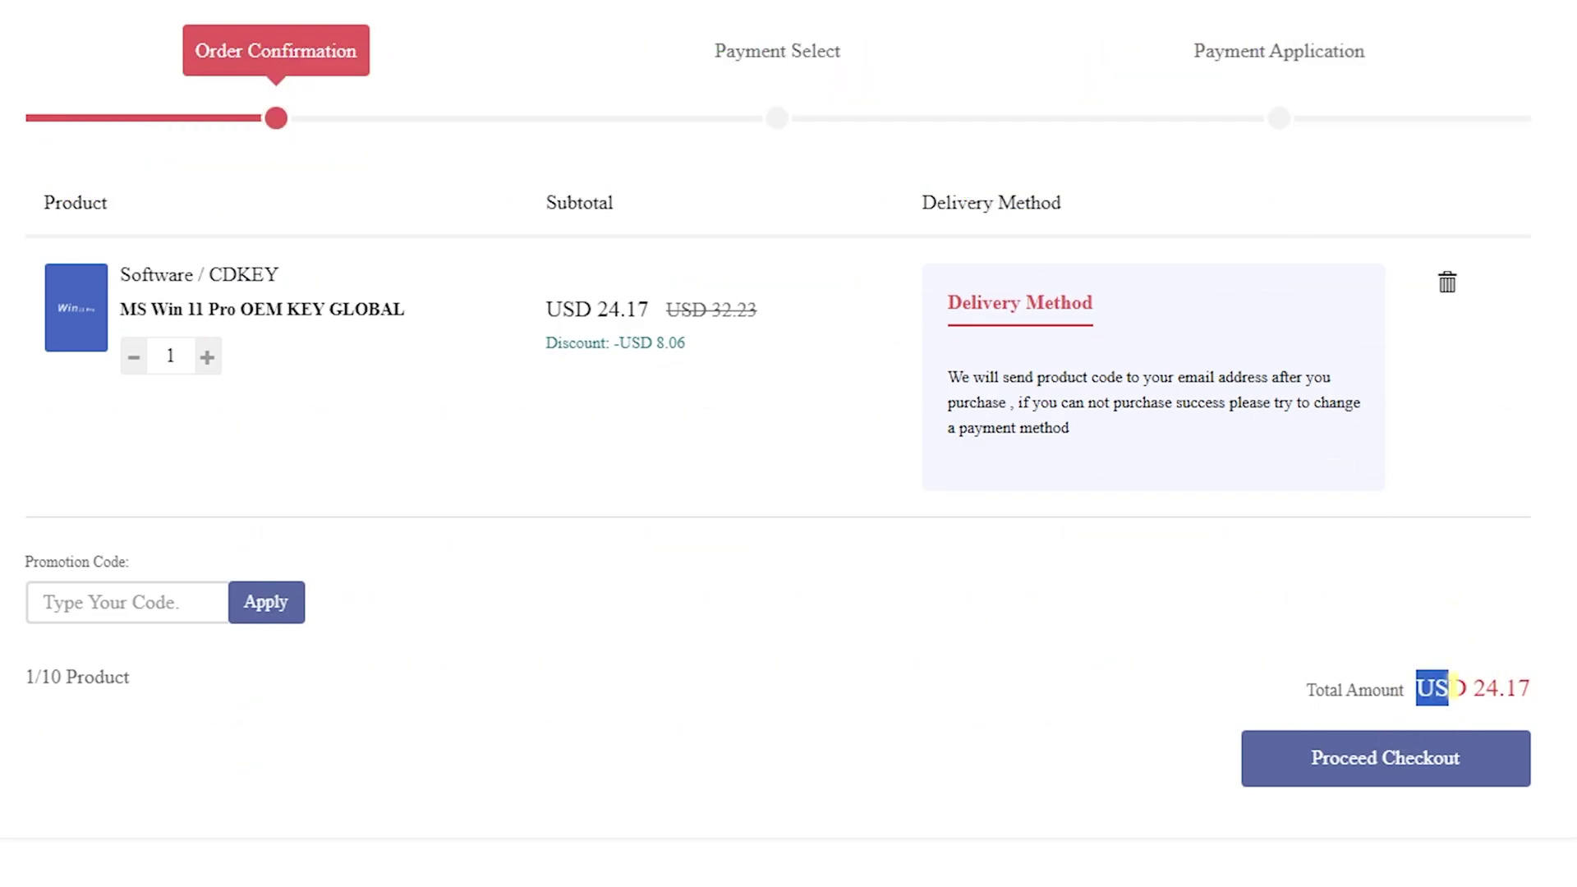
left_click_drag(1454, 689, 1542, 686)
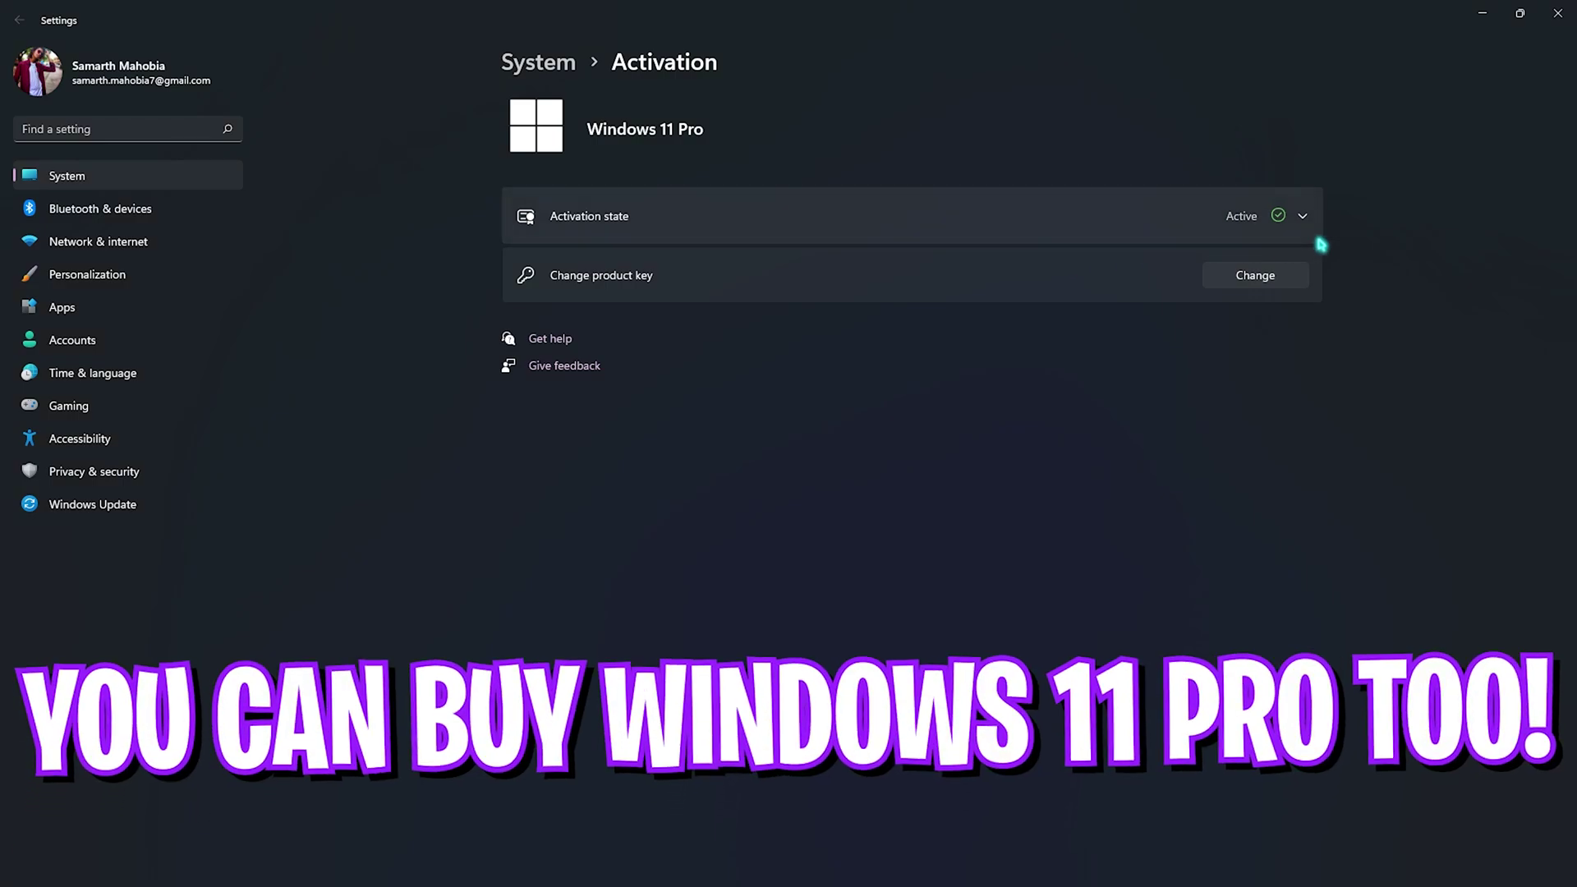
Submit the purchased product key to activate Windows 11 Pro
left_click(1315, 217)
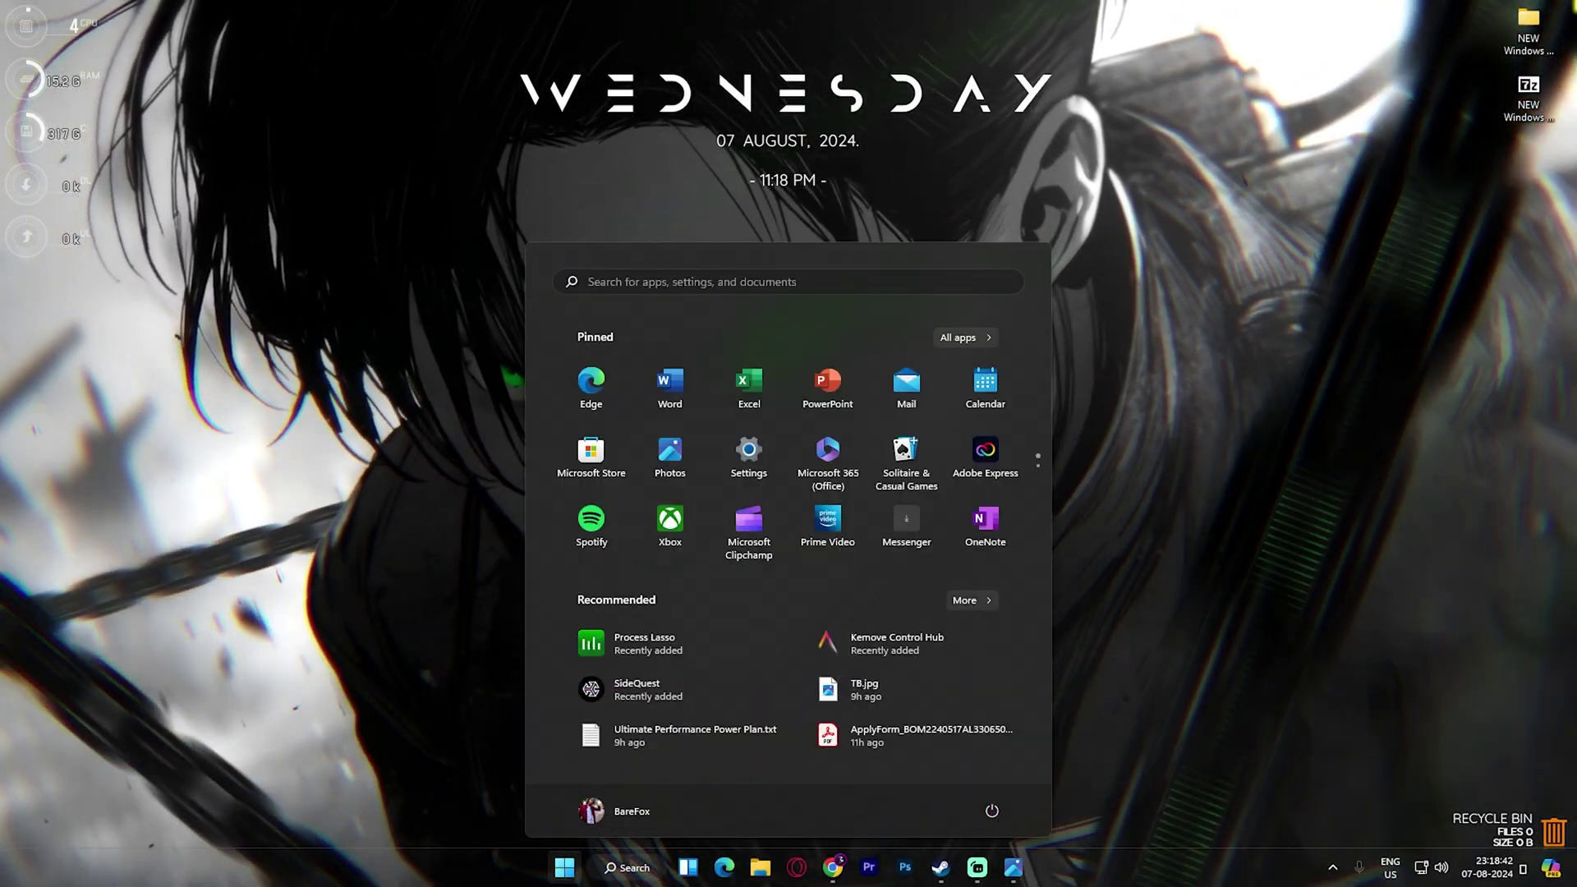
Launch the Local Group Policy Editor with gpedit.msc from the Run box
key("Escape")
key("super+r")
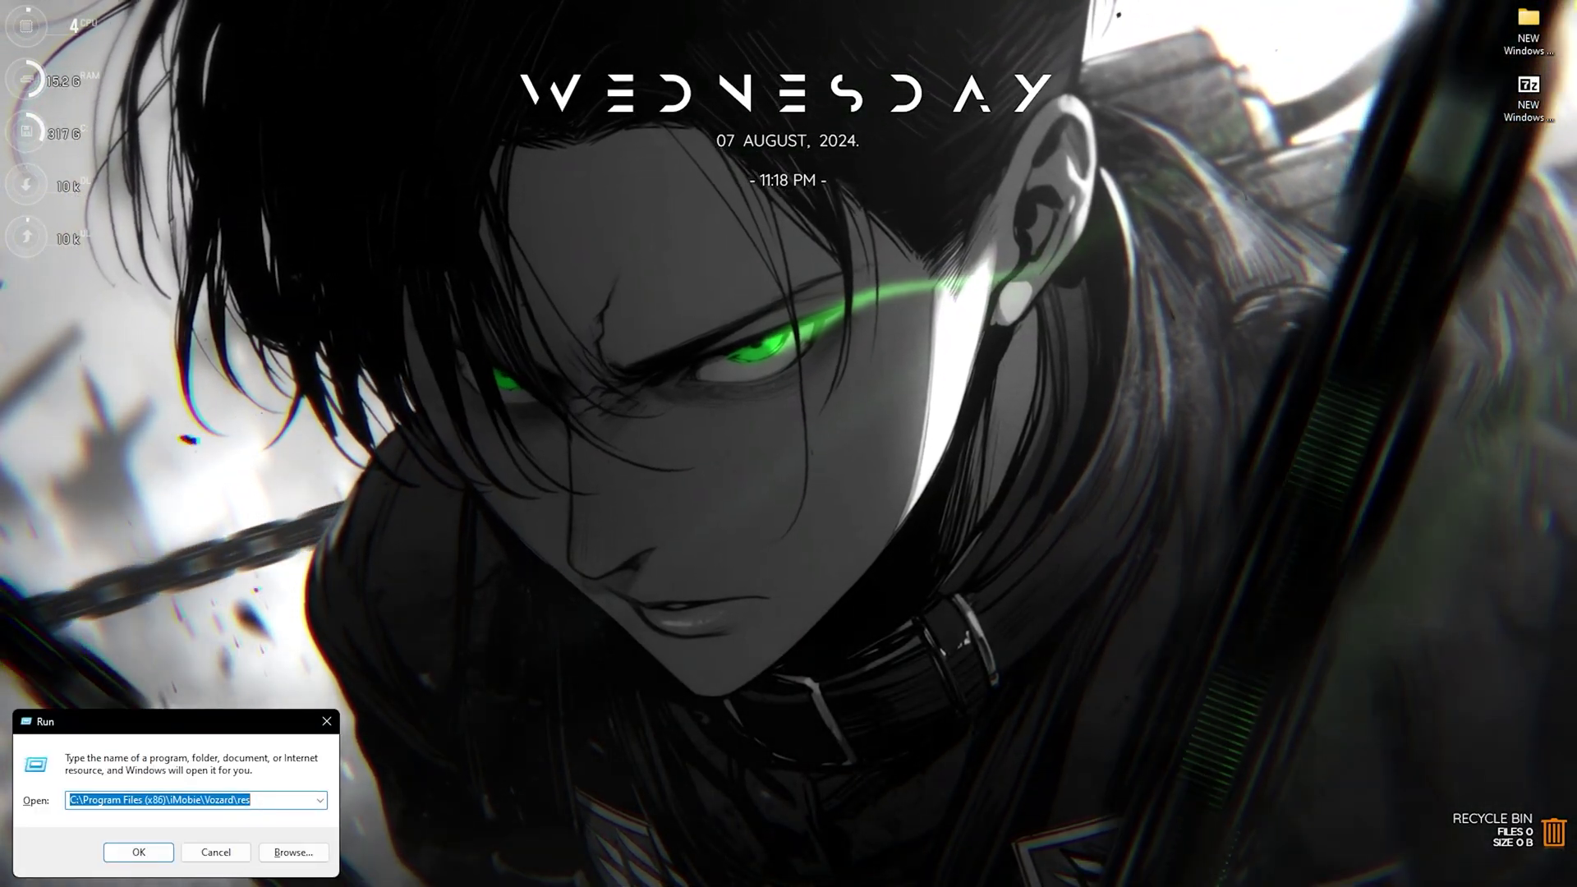
type("gpedit.msc")
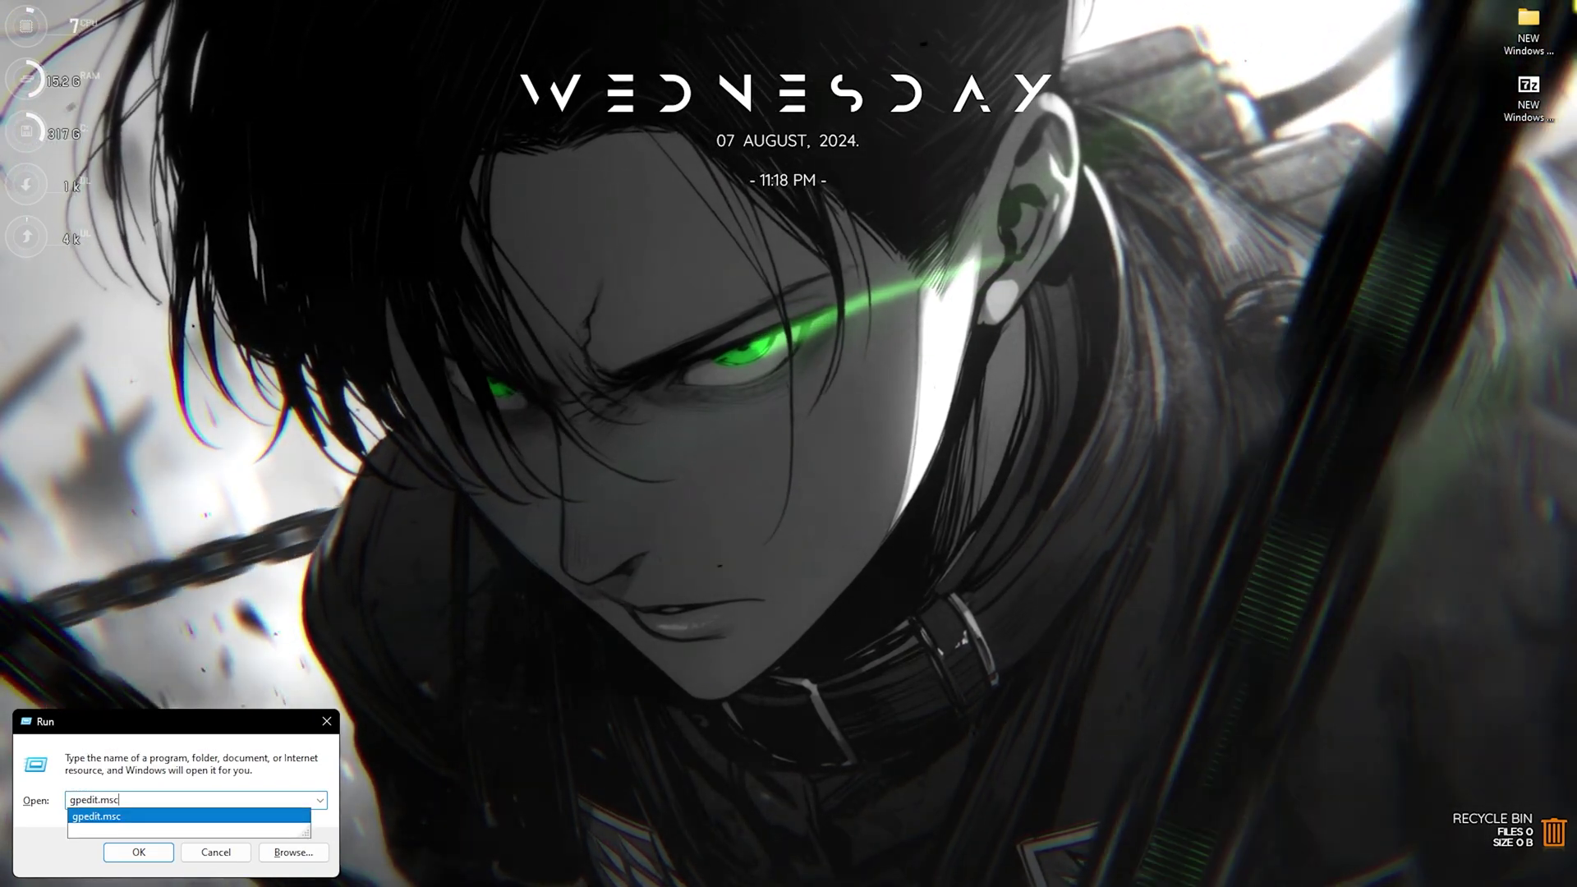
key("Return")
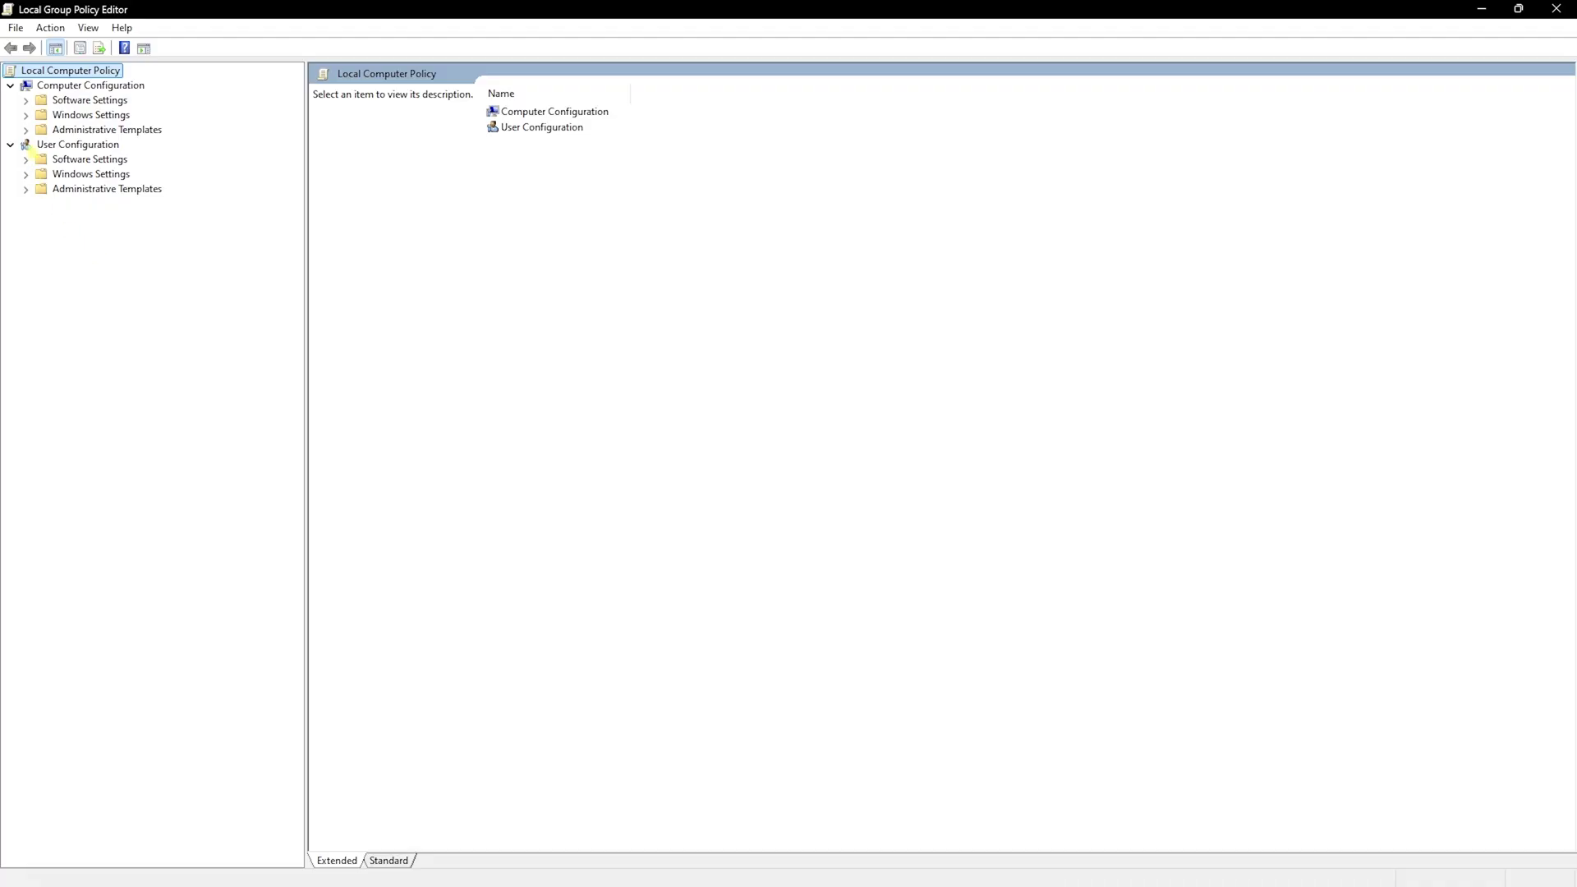
Browse to Administrative Templates > Windows Components > App Privacy and select 'Let Windows apps run in the background'
left_click(26, 130)
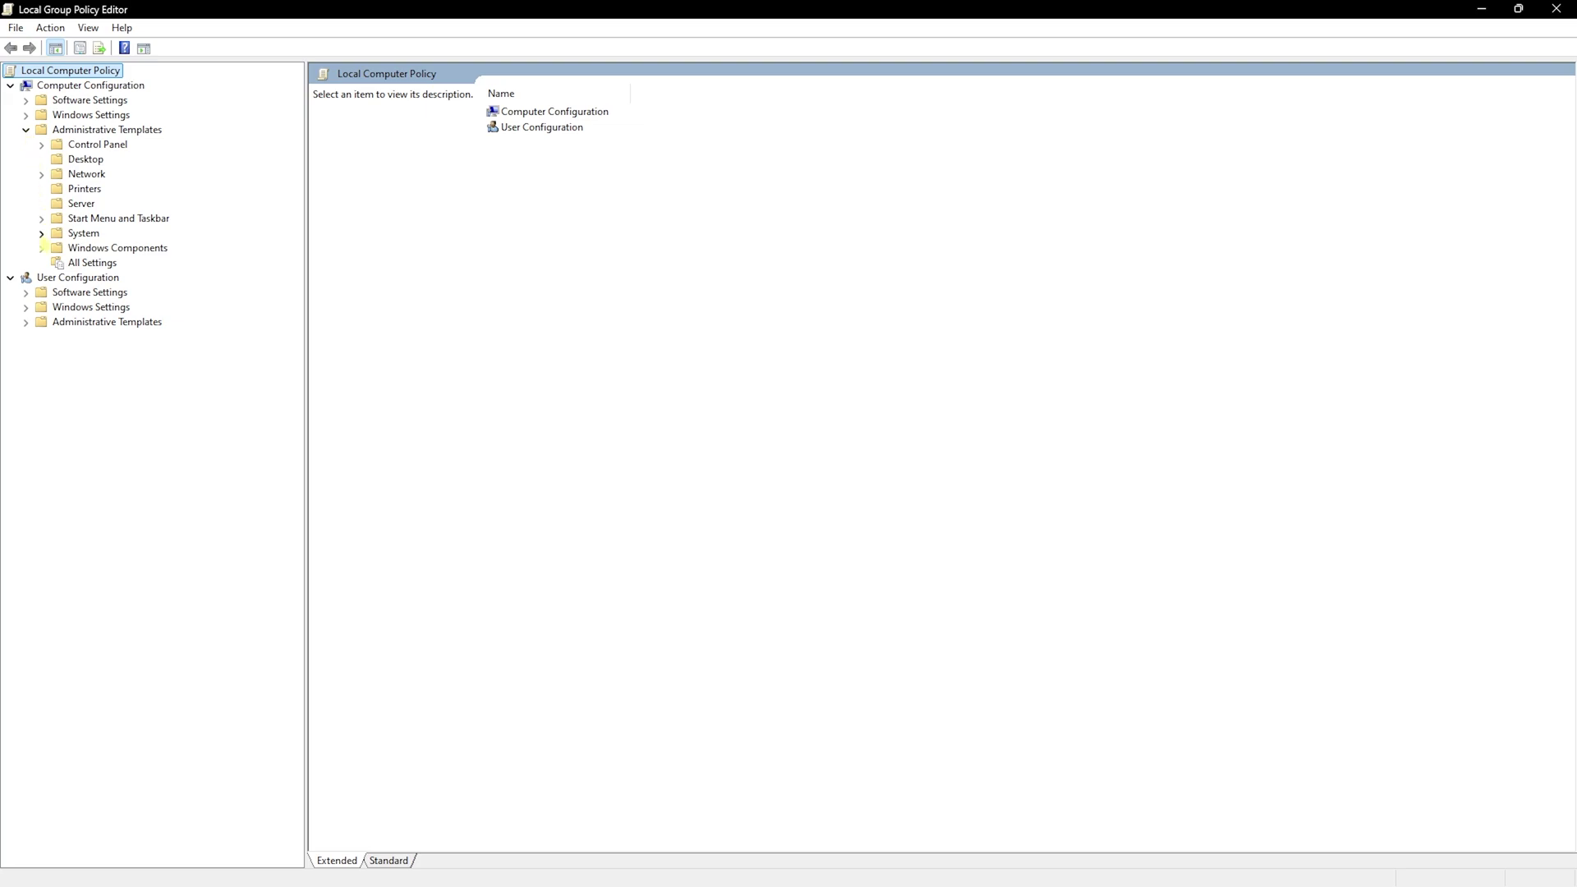
left_click(41, 248)
scroll(109, 193, "up", 3)
left_click(86, 263)
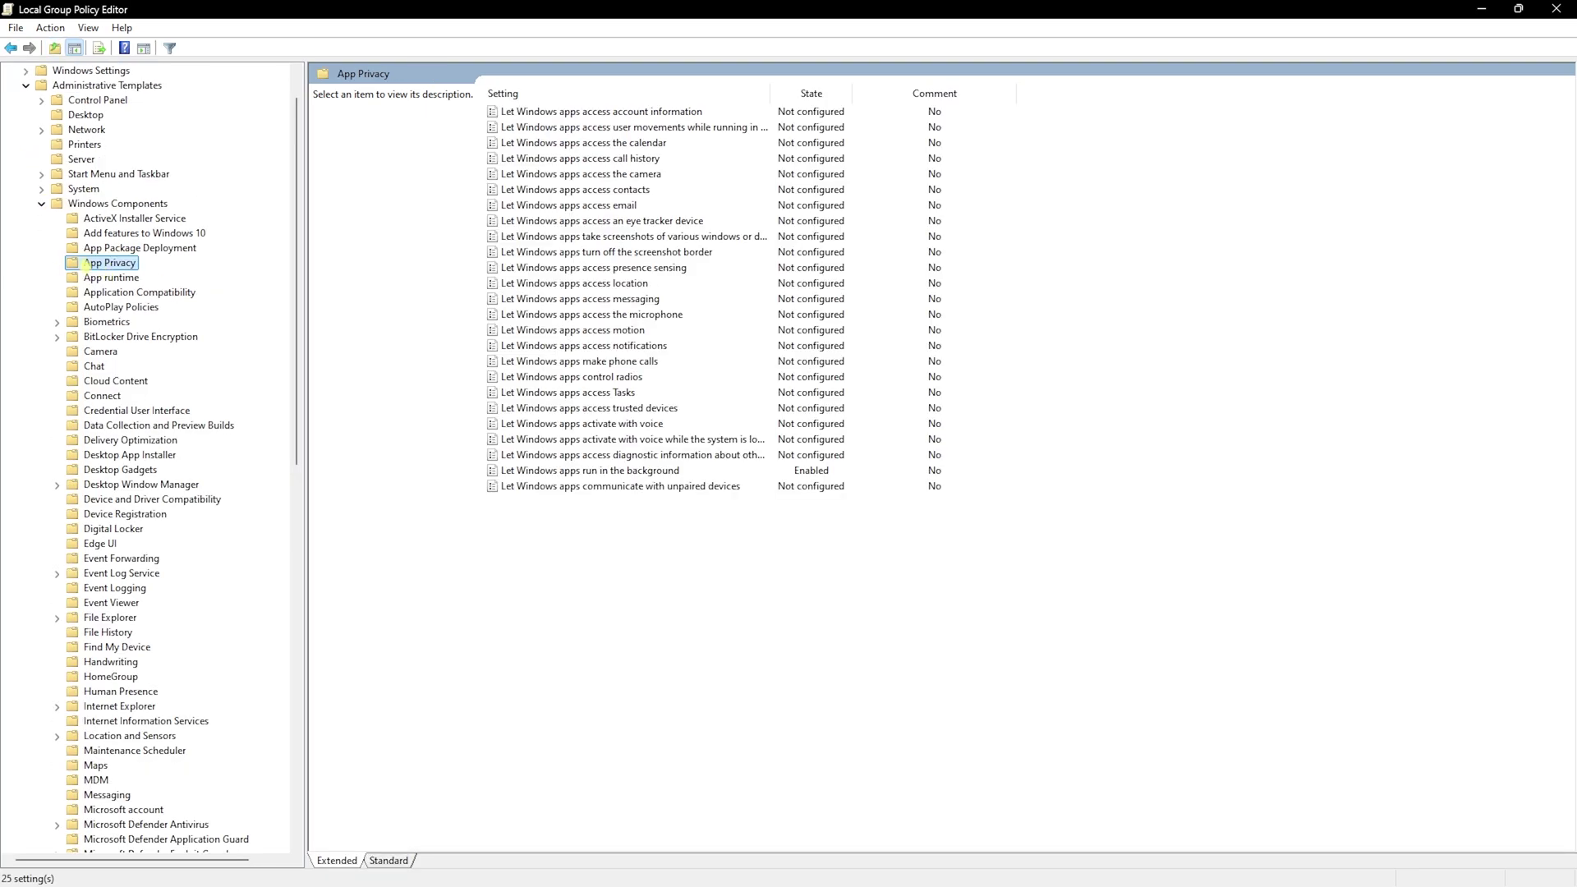
left_click(534, 474)
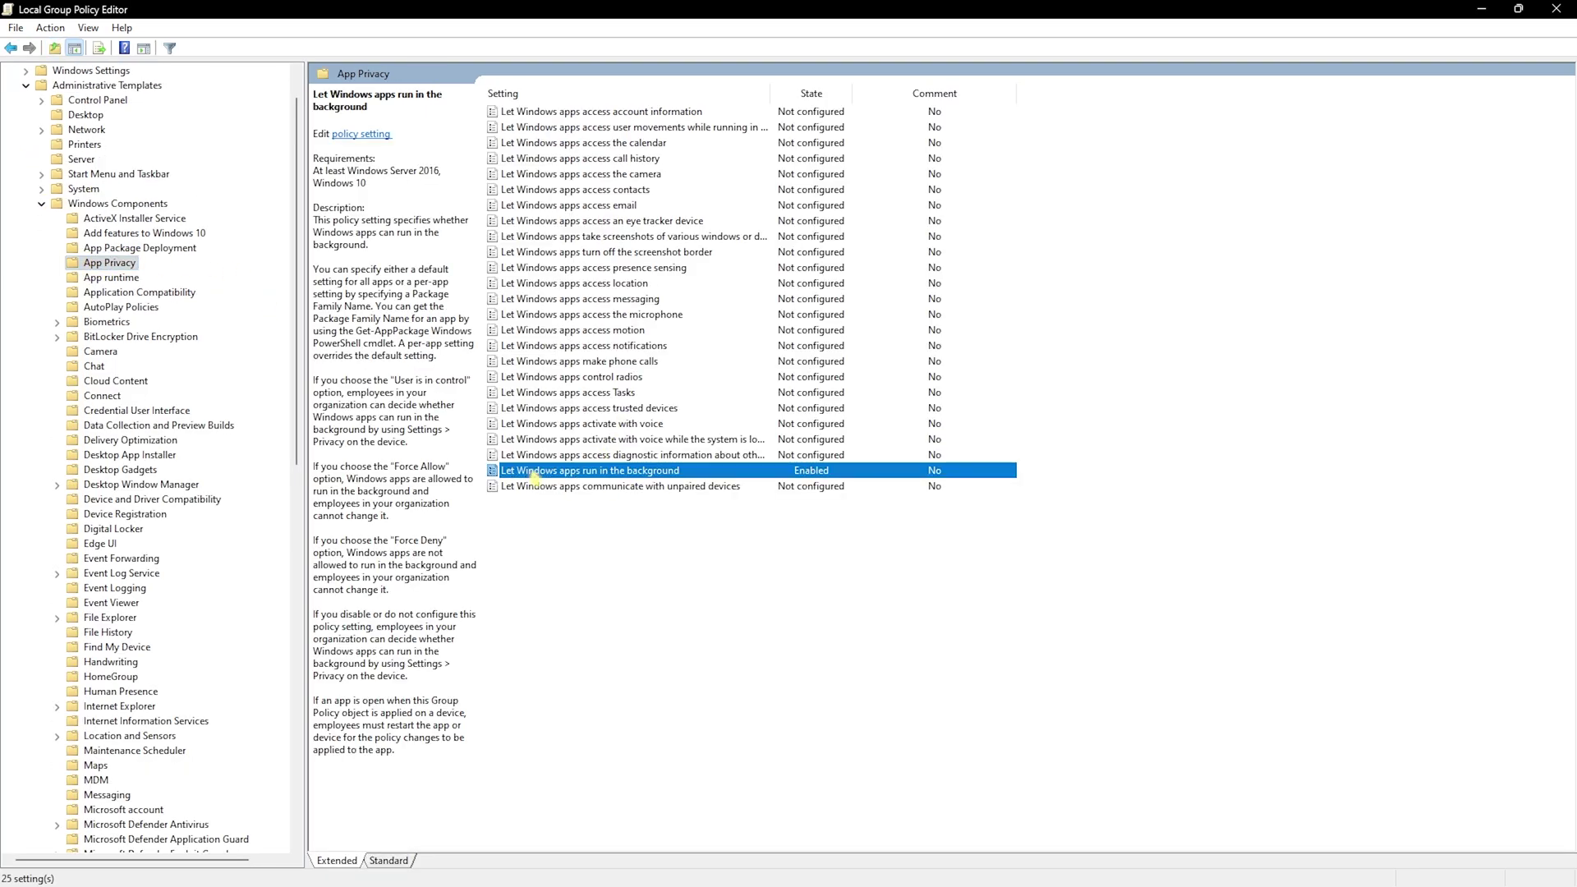
Enable 'Let Windows apps run in the background' with Force Deny as default for all apps, and apply
double_click(535, 475)
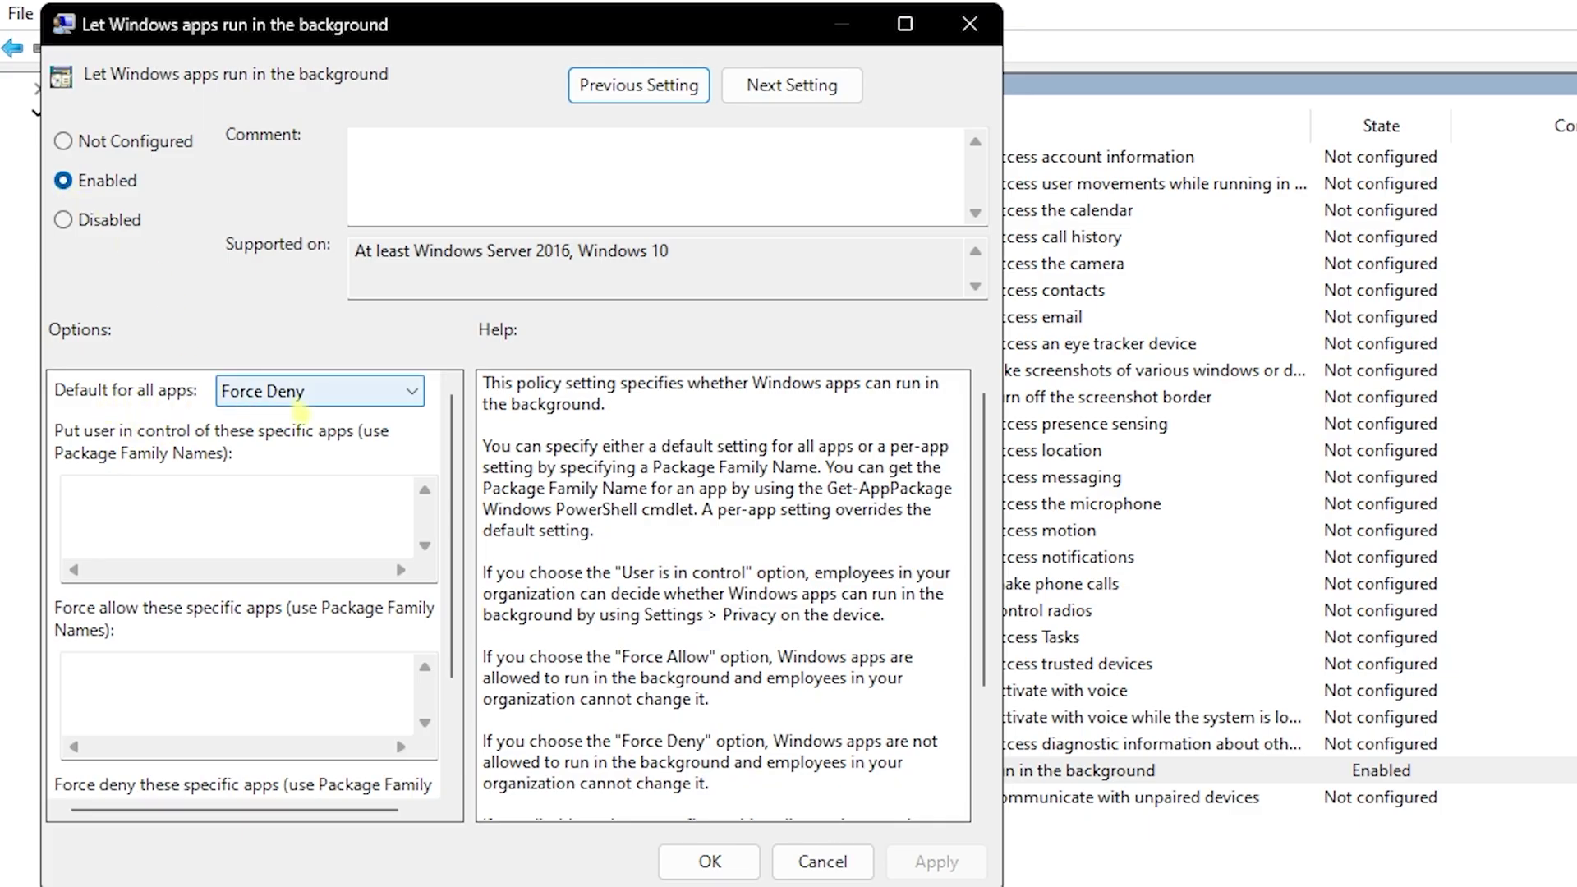
left_click(271, 391)
left_click(247, 458)
left_click(930, 860)
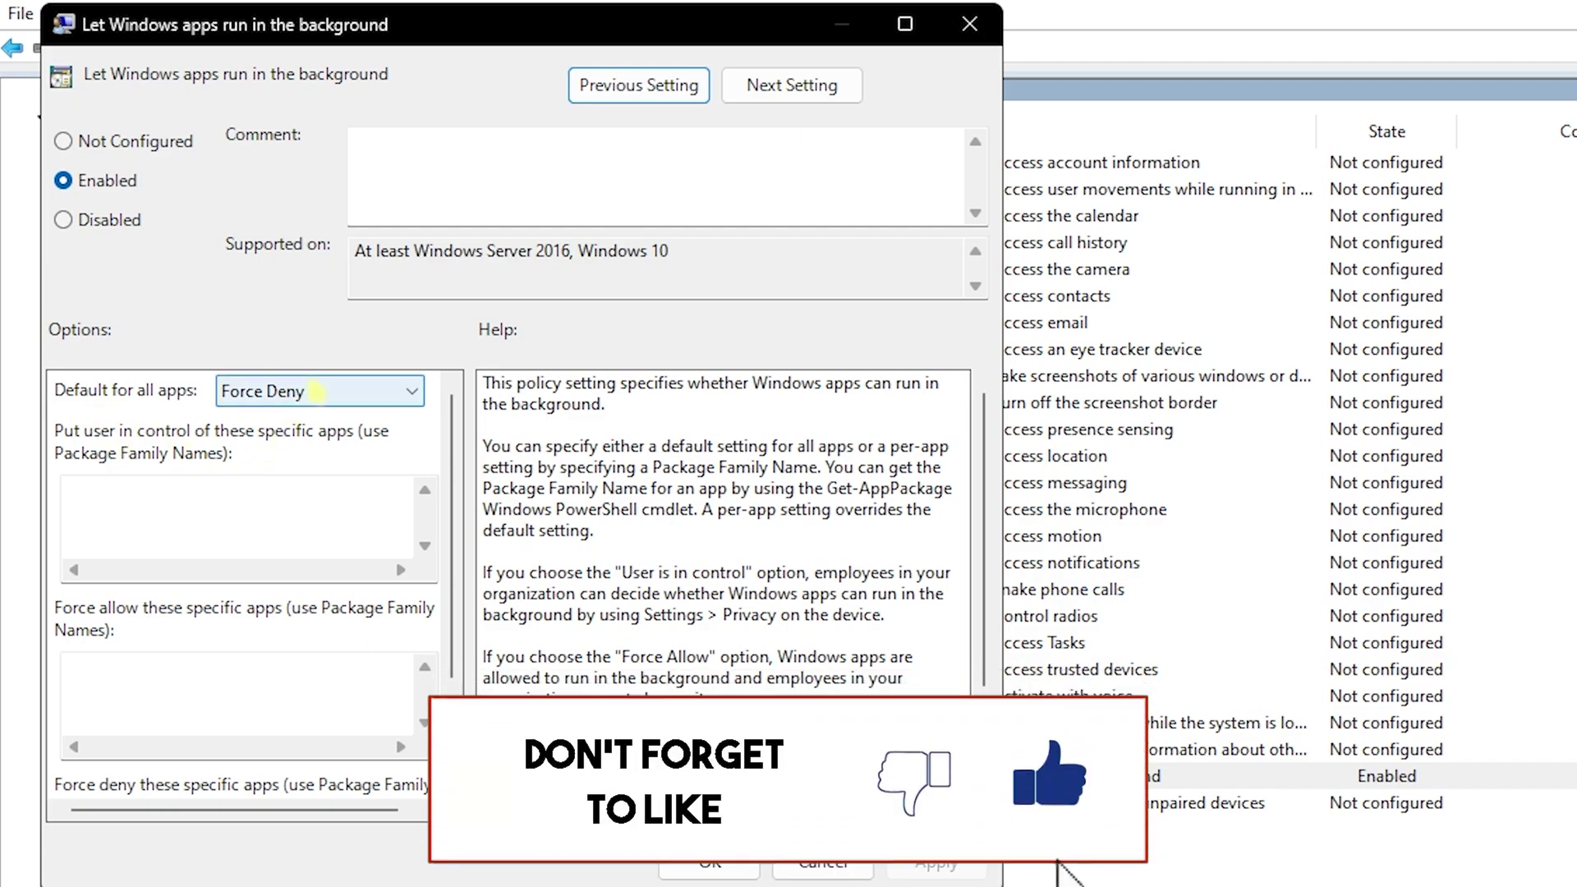
Navigate to System > Power Management > Power Throttling Settings and set Turn off Power Throttling to Enabled
left_click(969, 23)
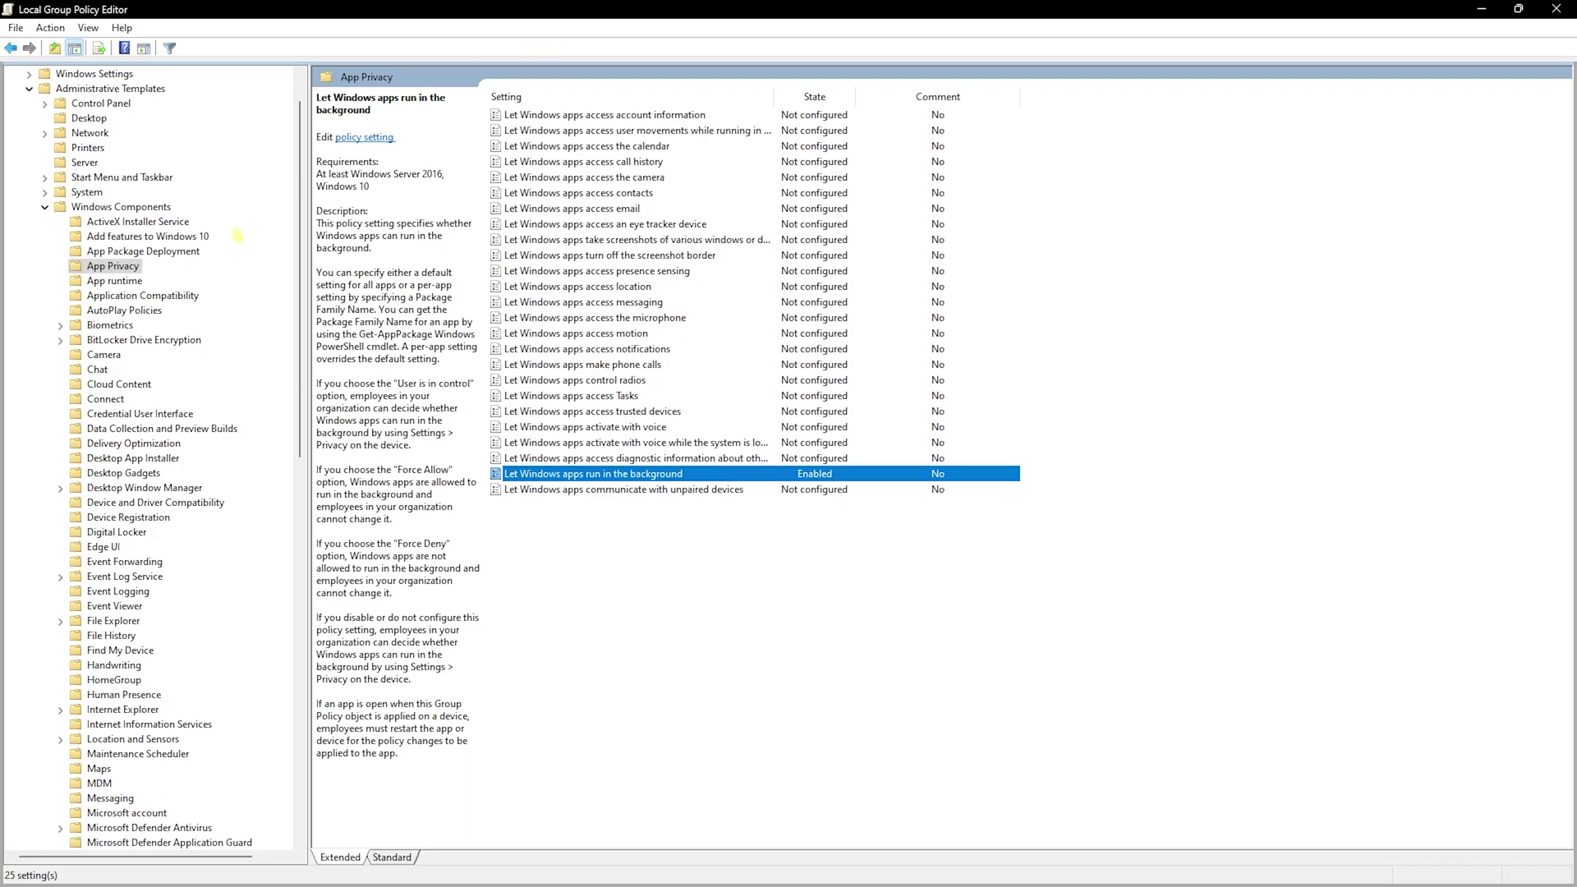
left_click(44, 206)
double_click(82, 132)
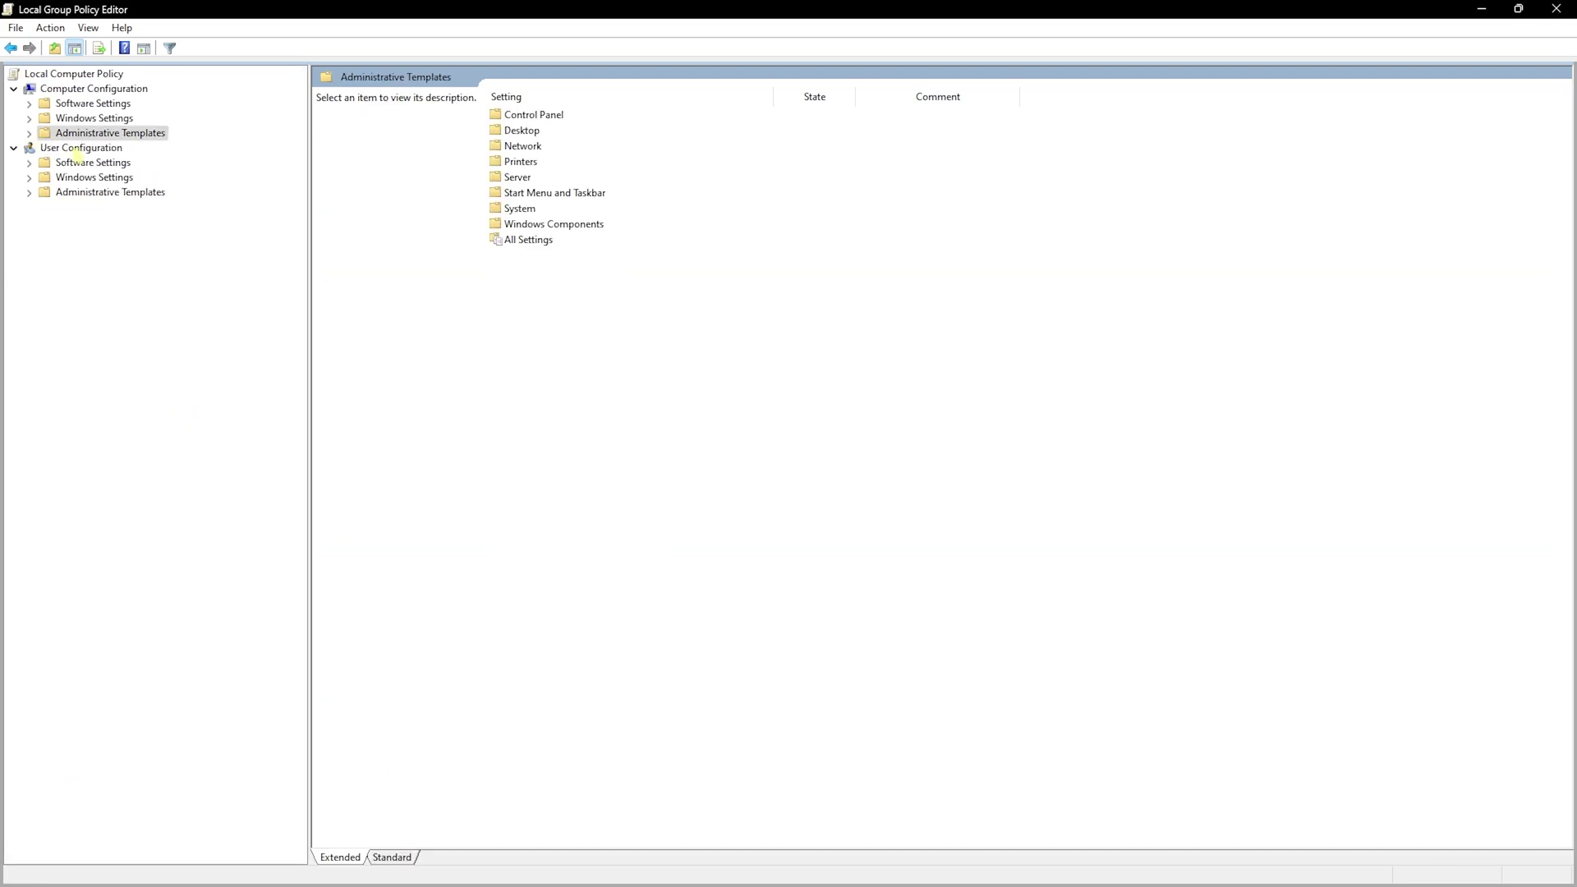
double_click(47, 135)
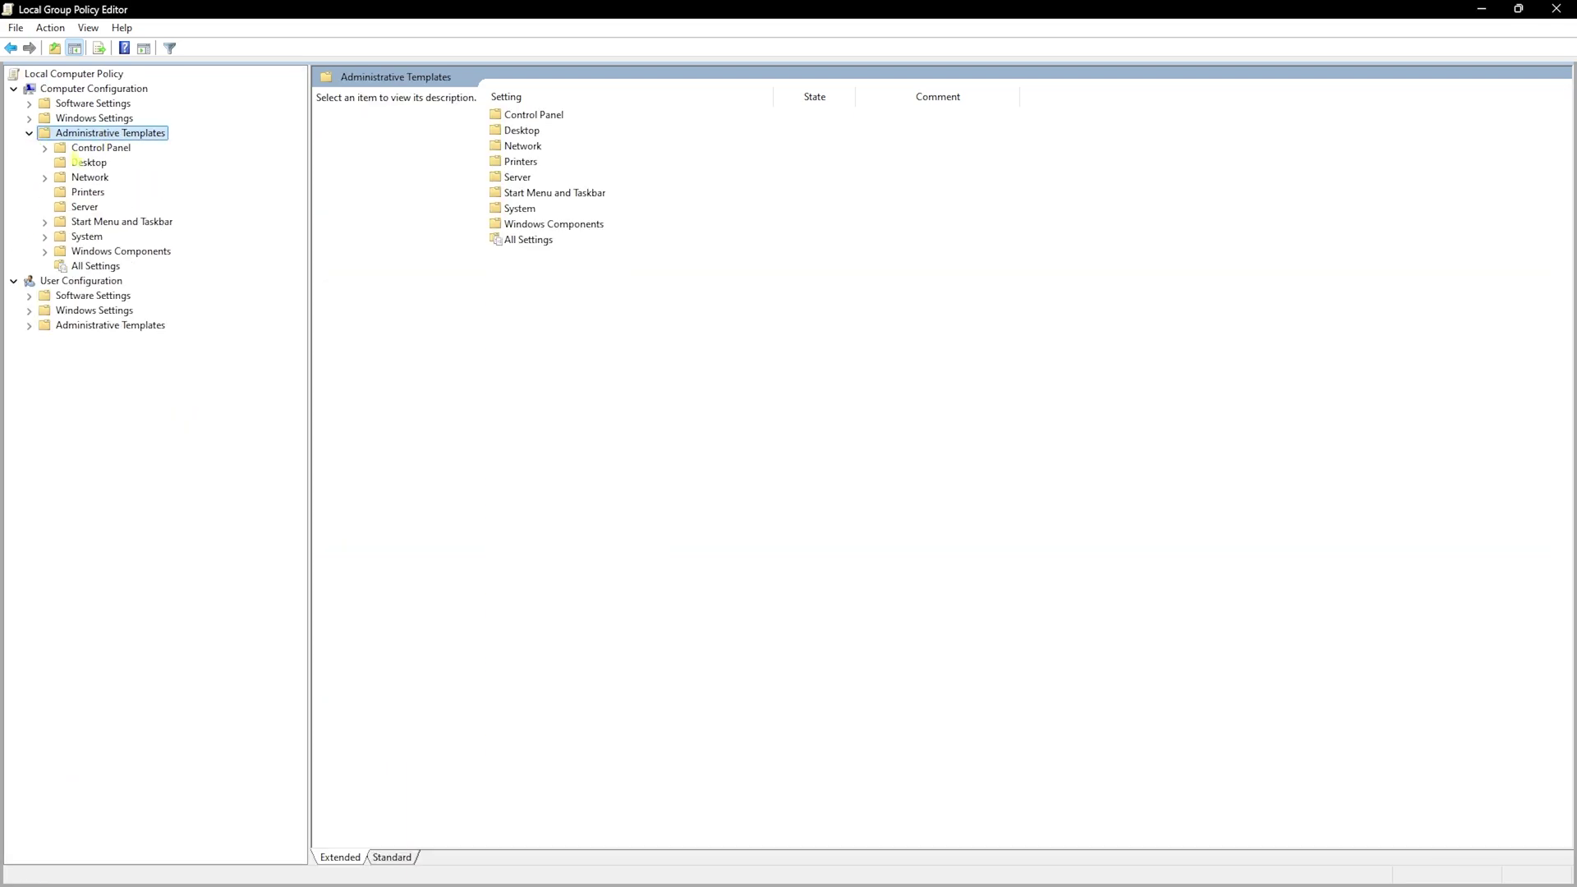
left_click(45, 236)
scroll(130, 546, "down", 2)
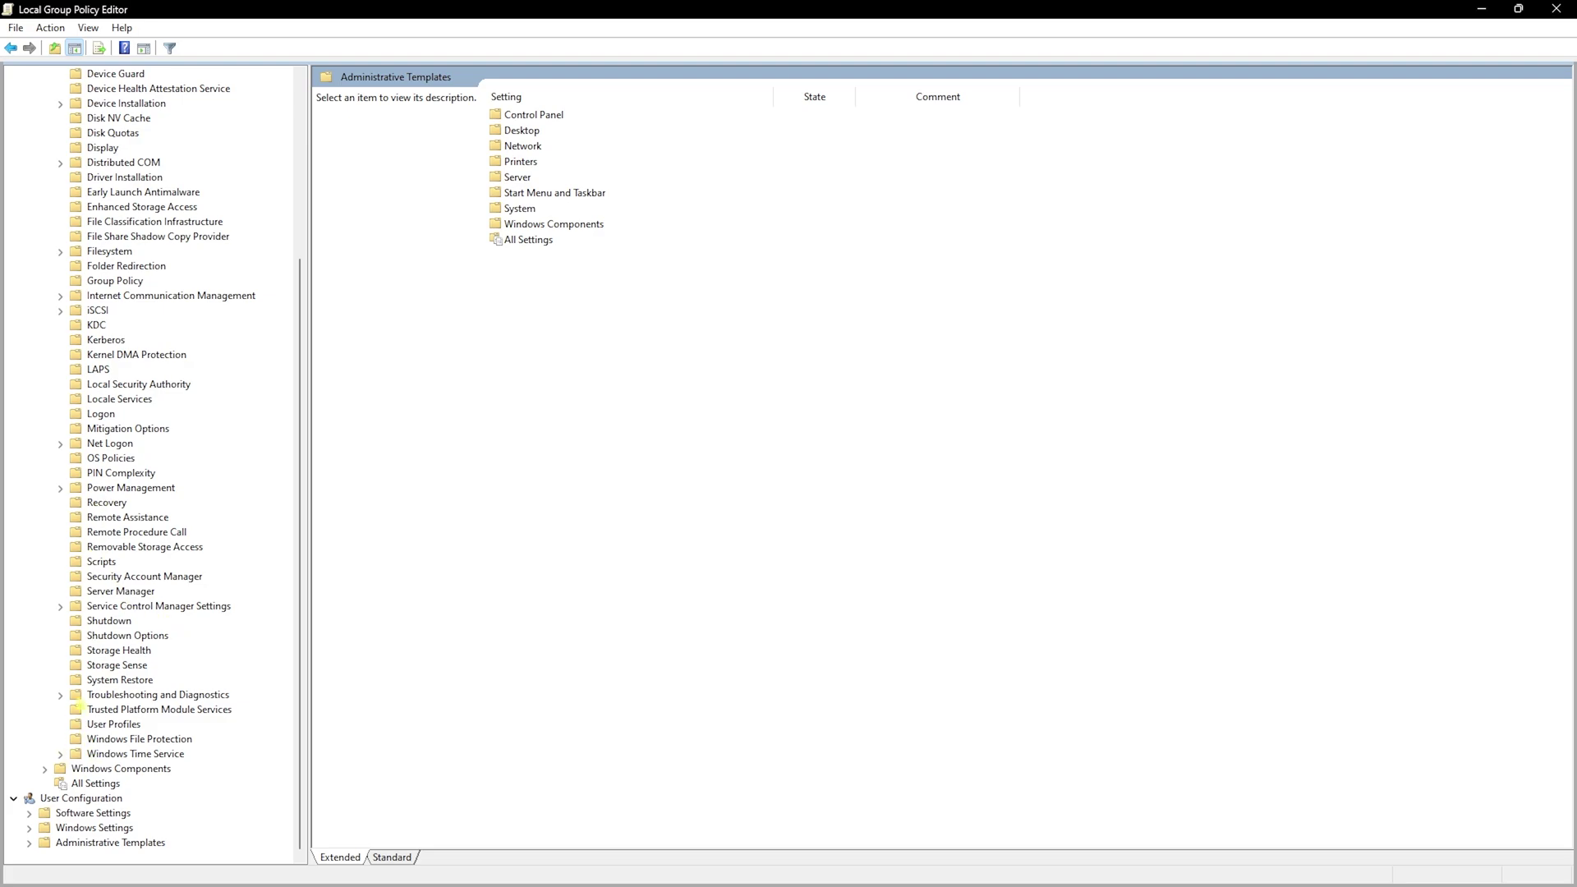
left_click(60, 488)
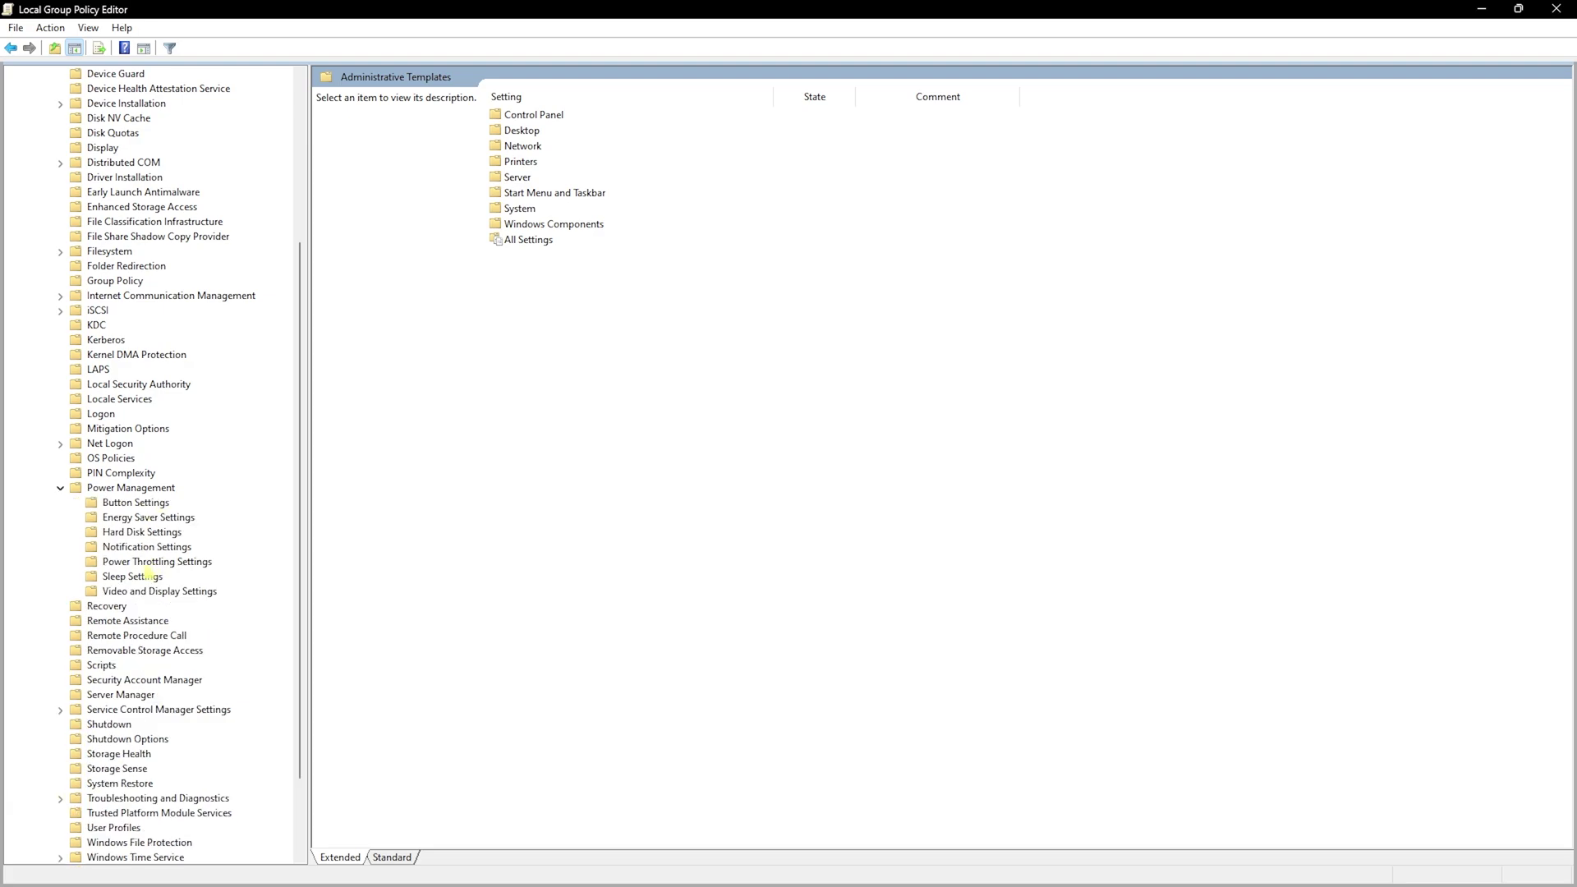
left_click(162, 565)
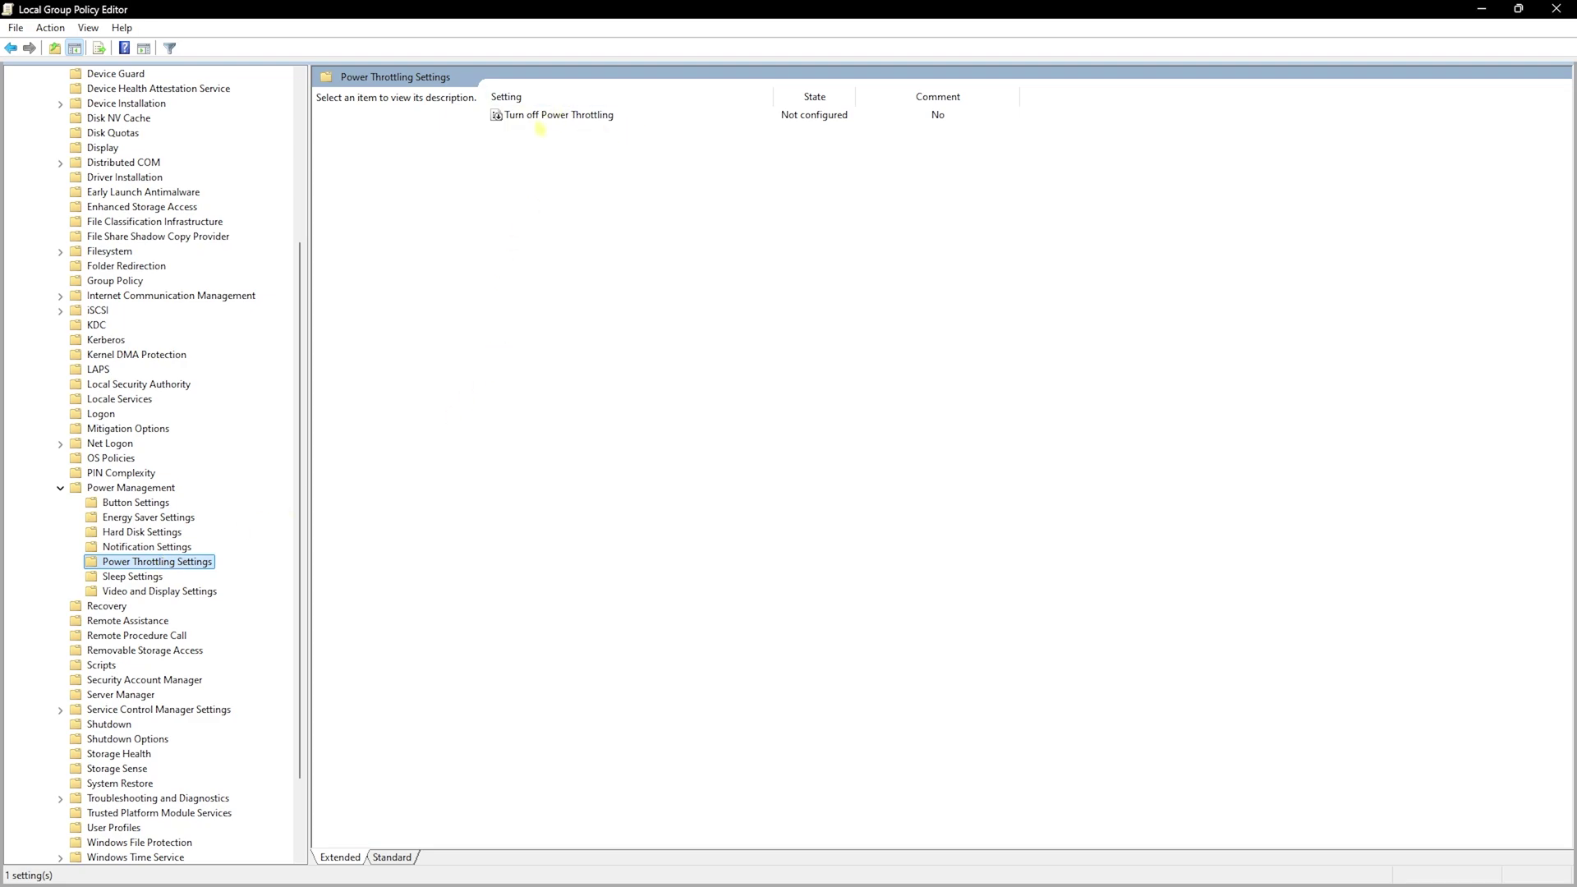
double_click(544, 120)
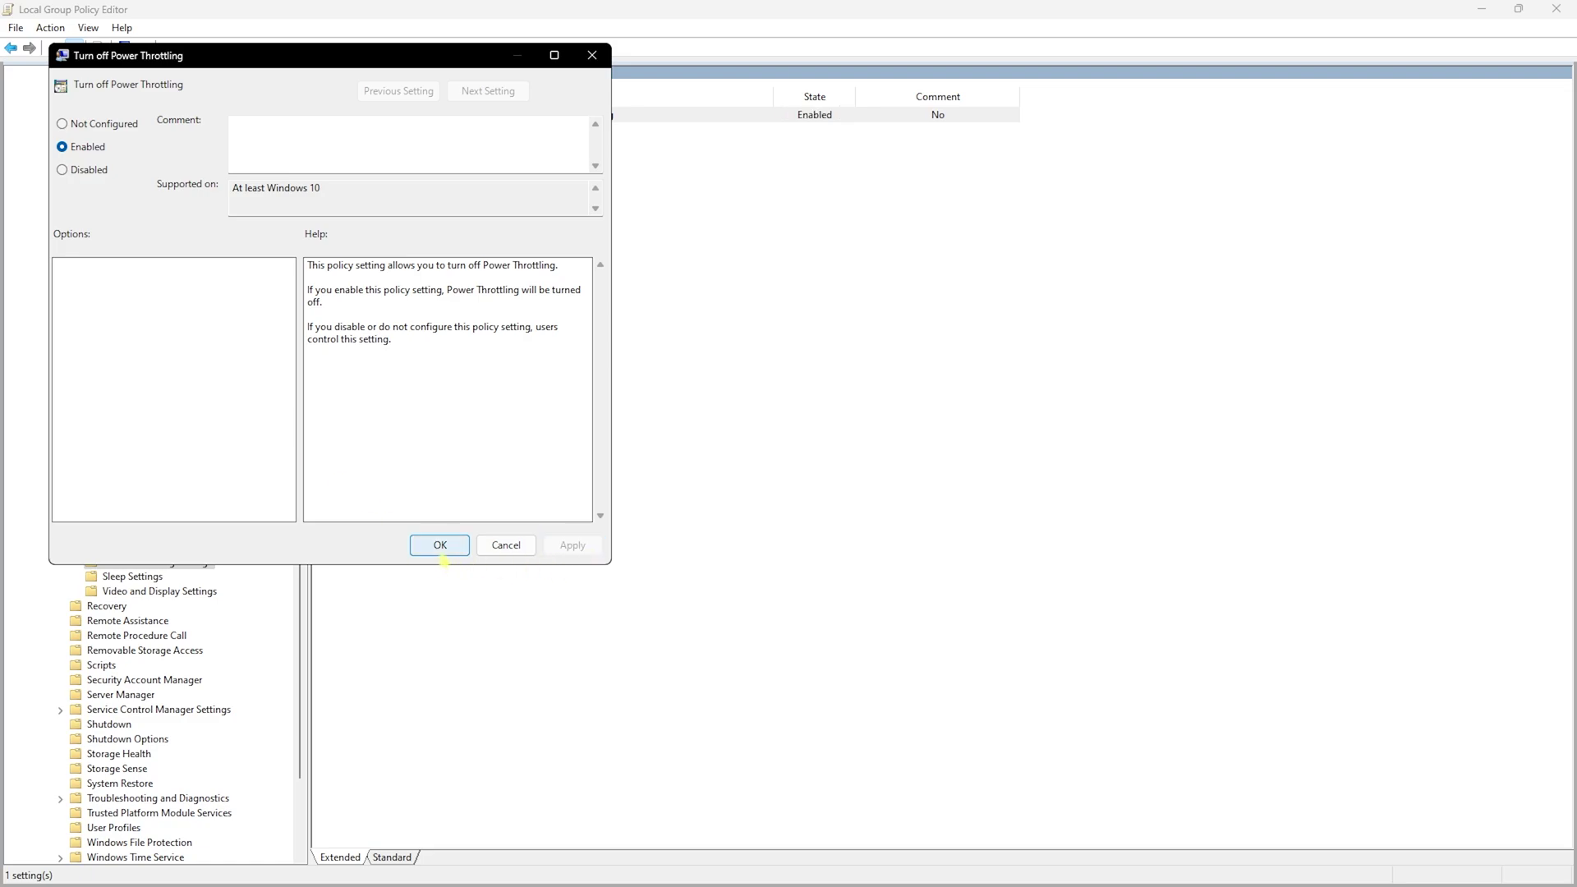
left_click(441, 550)
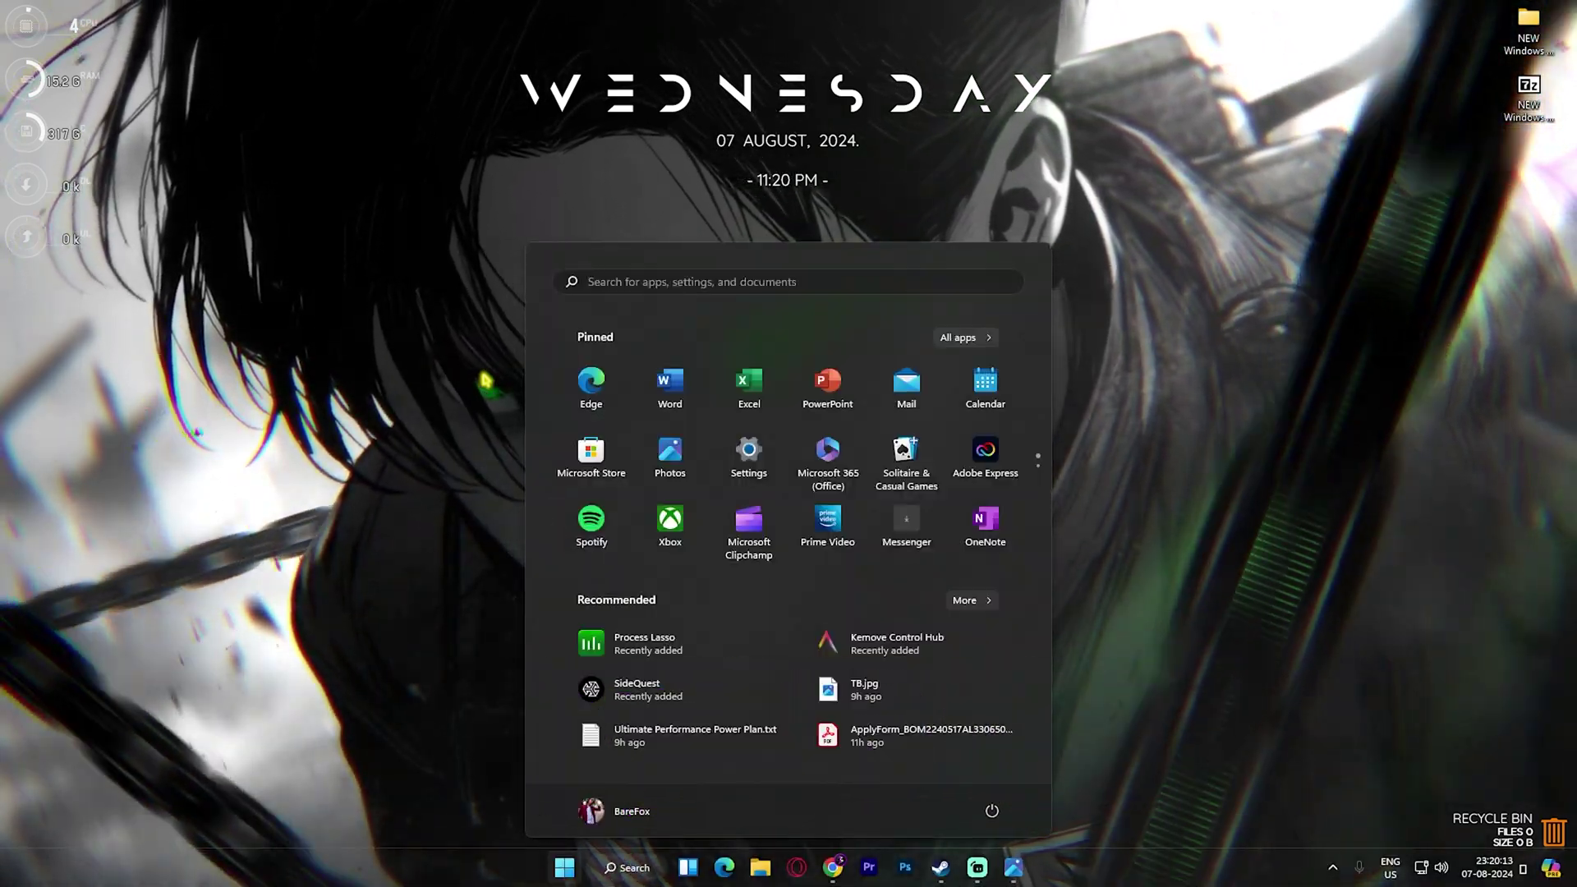
Open Performance Options' Advanced tab and review C:'s 1361–16384 MB custom paging file
type("adjust the appearance and performance of windows")
key("Return")
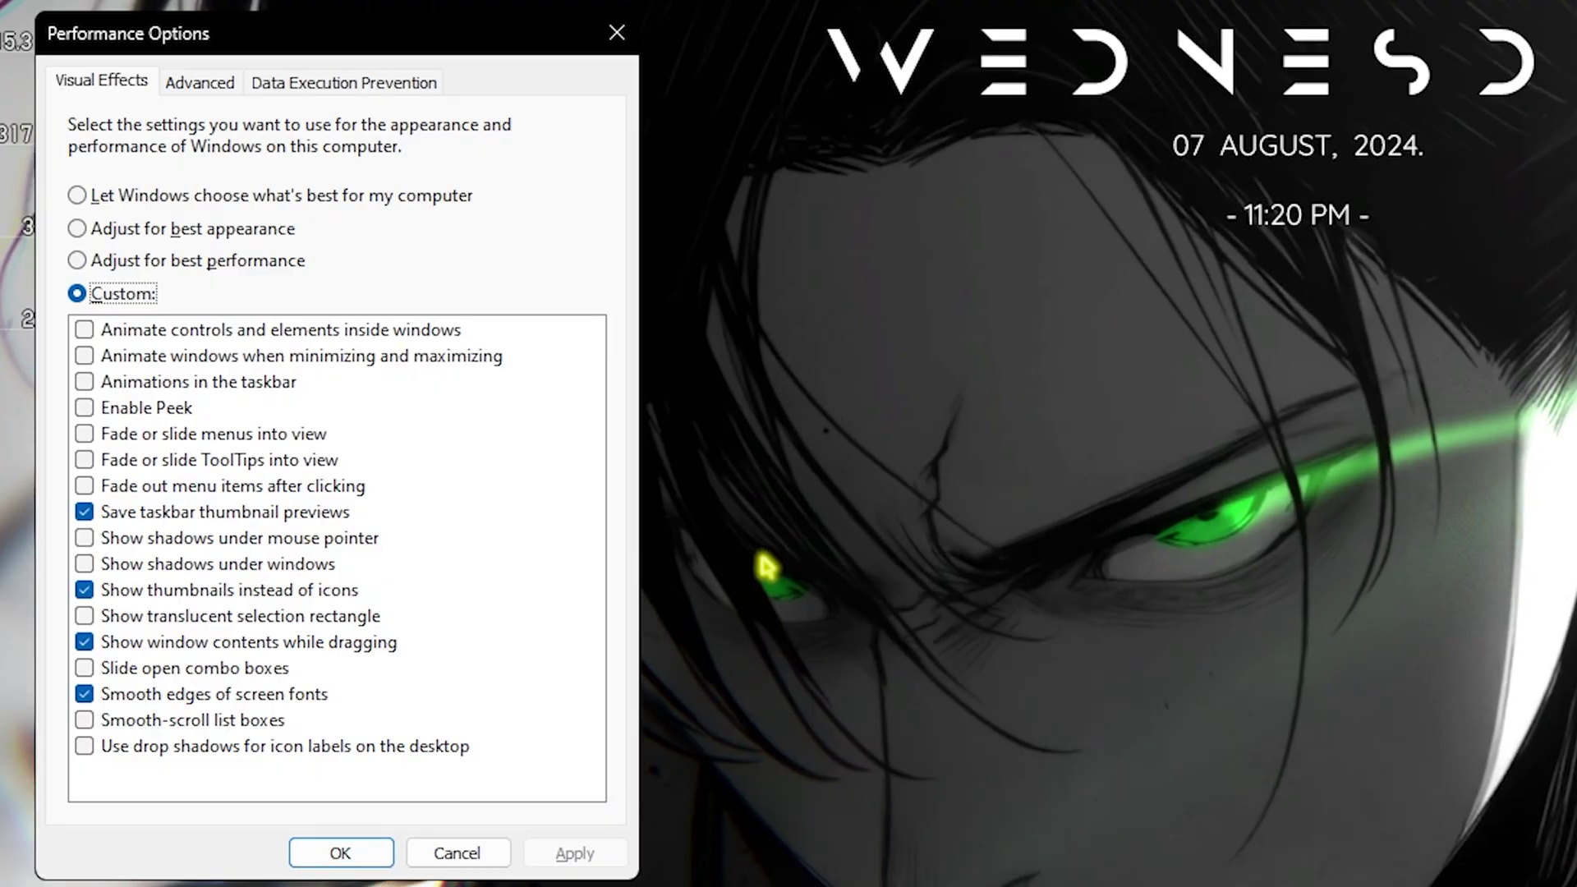
left_click(205, 86)
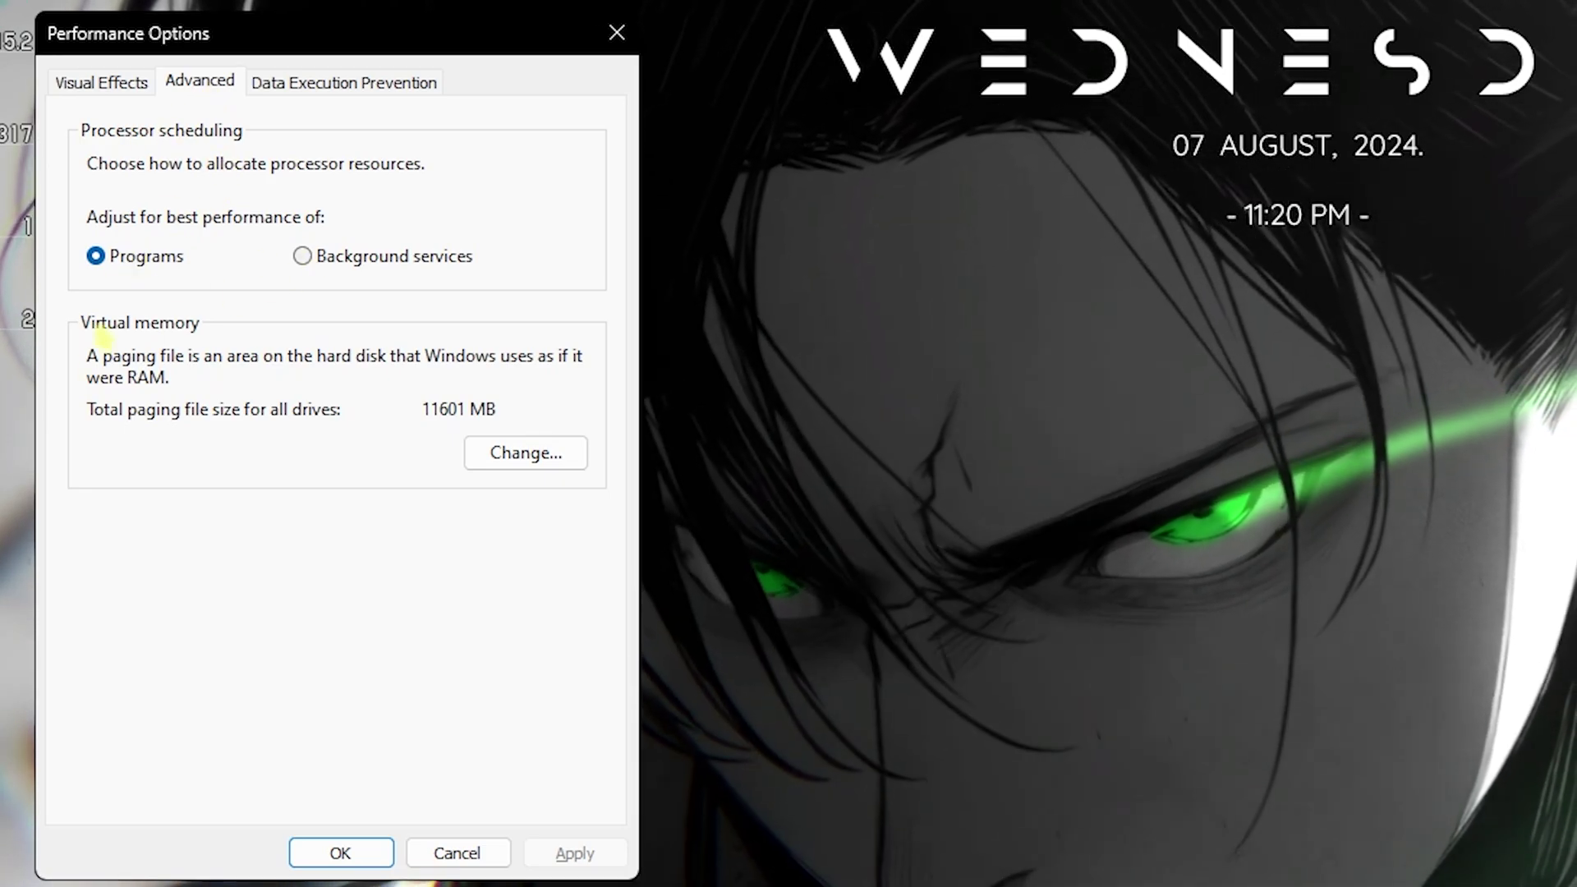
left_click(525, 453)
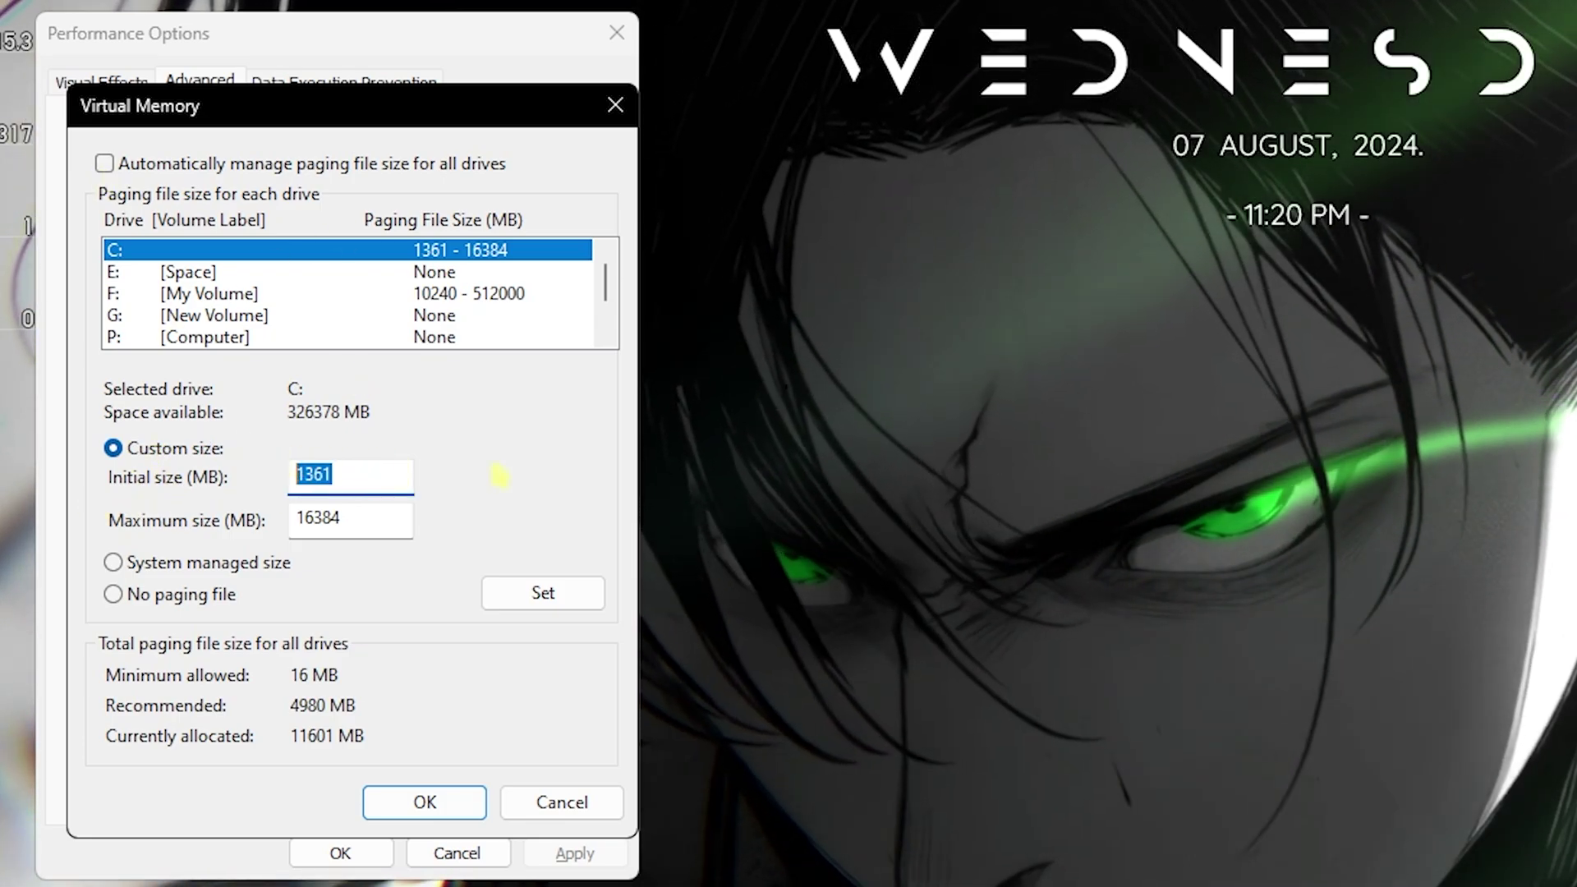
left_click(329, 526)
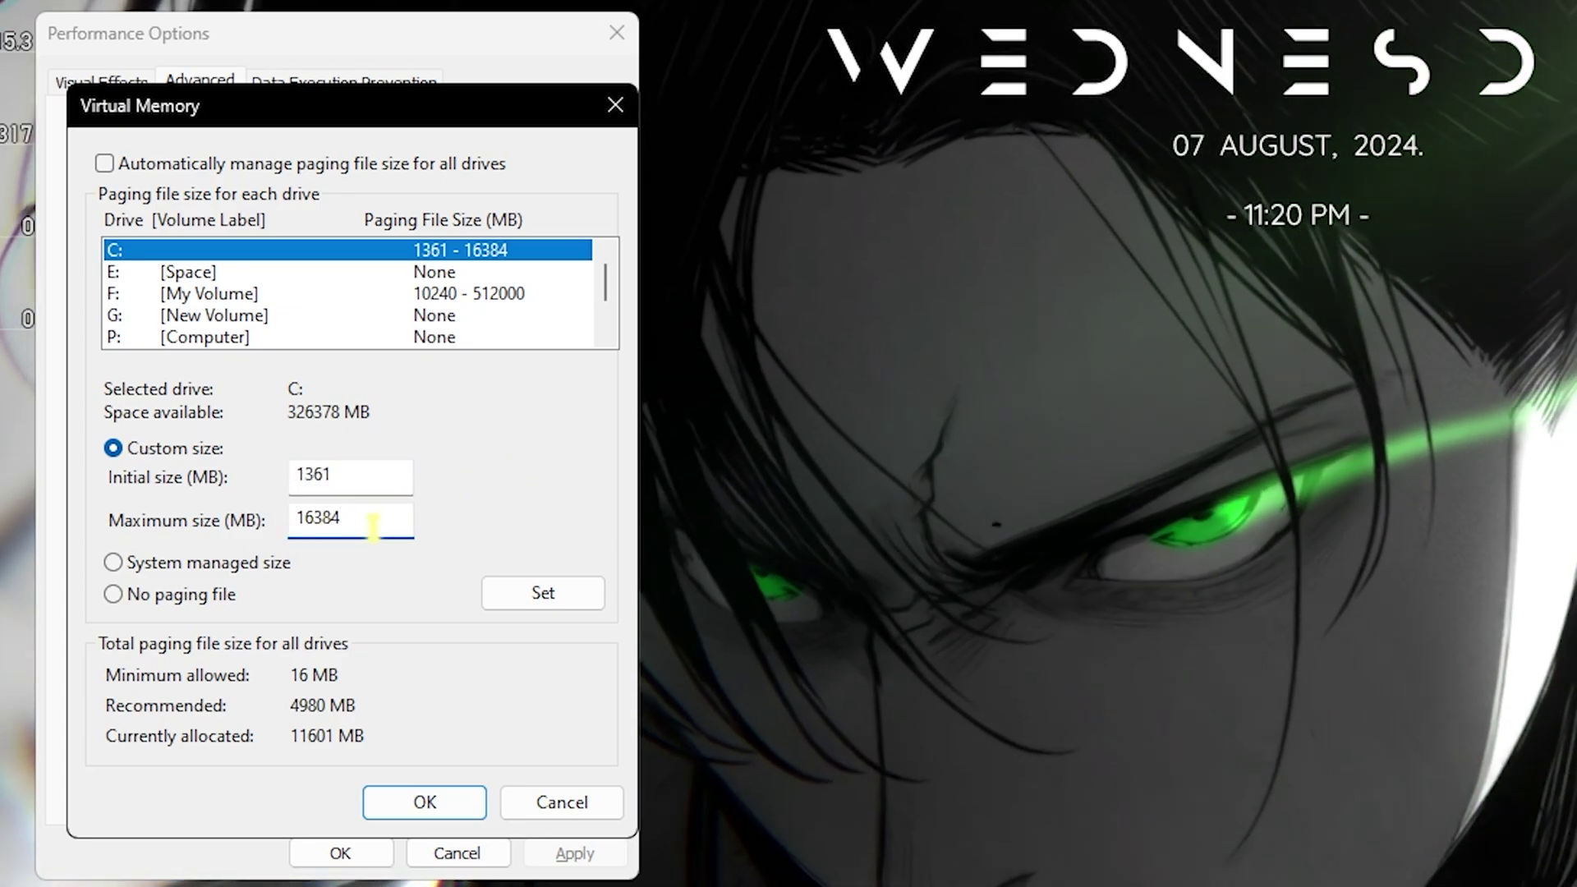
Search 'sys' and launch System Information
key("super")
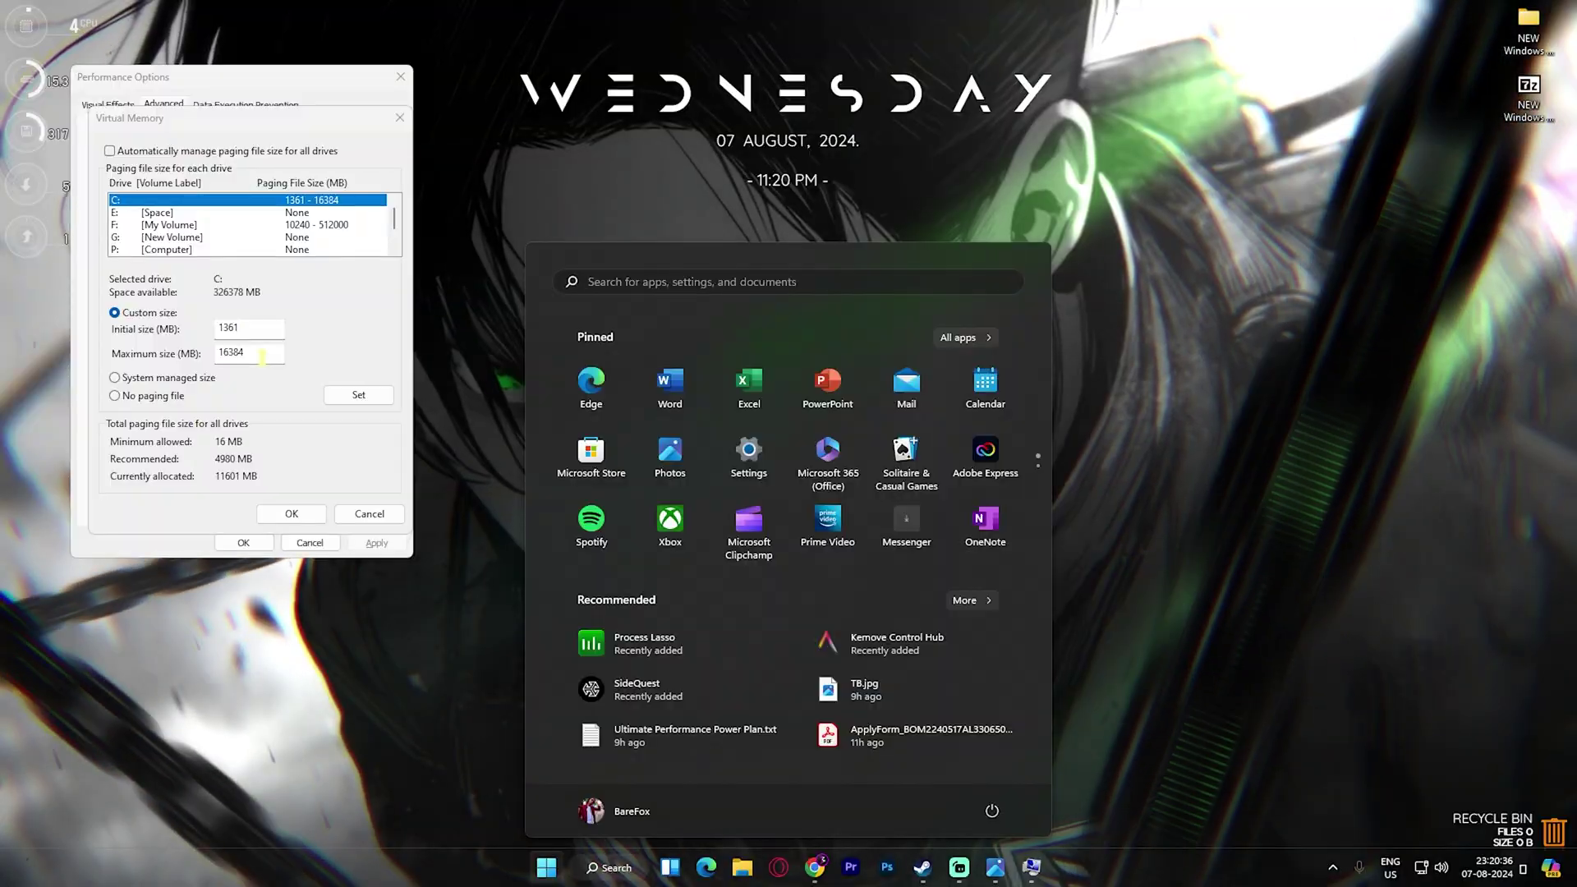
type("sys")
key("Return")
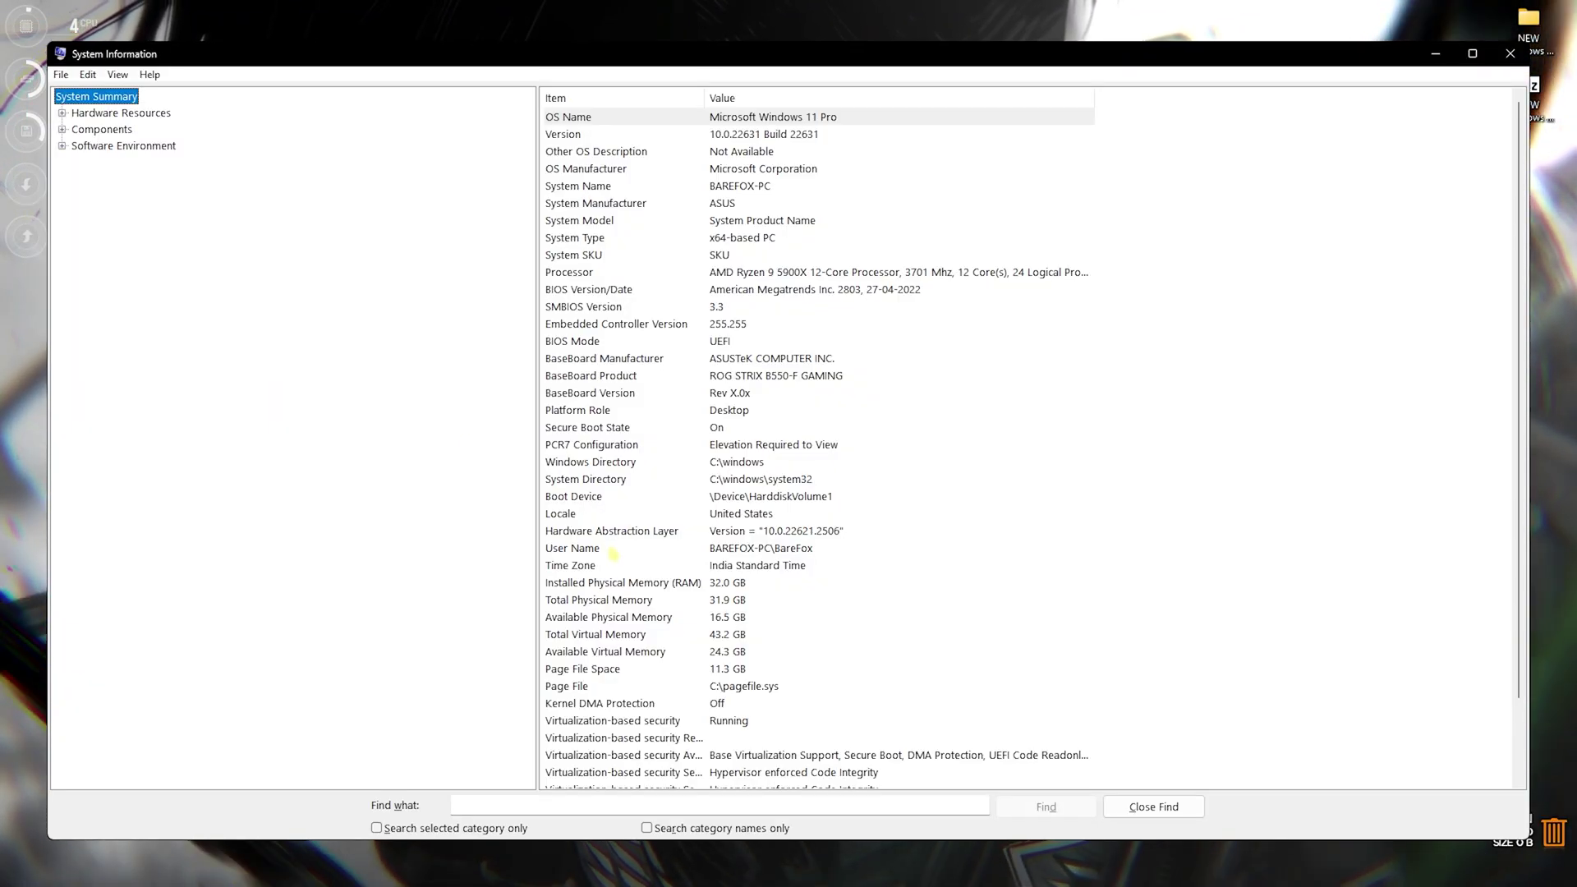
Read the installed RAM, then compute 32 × 1024 ÷ 2 = 16,384 in Calculator
left_click(634, 583)
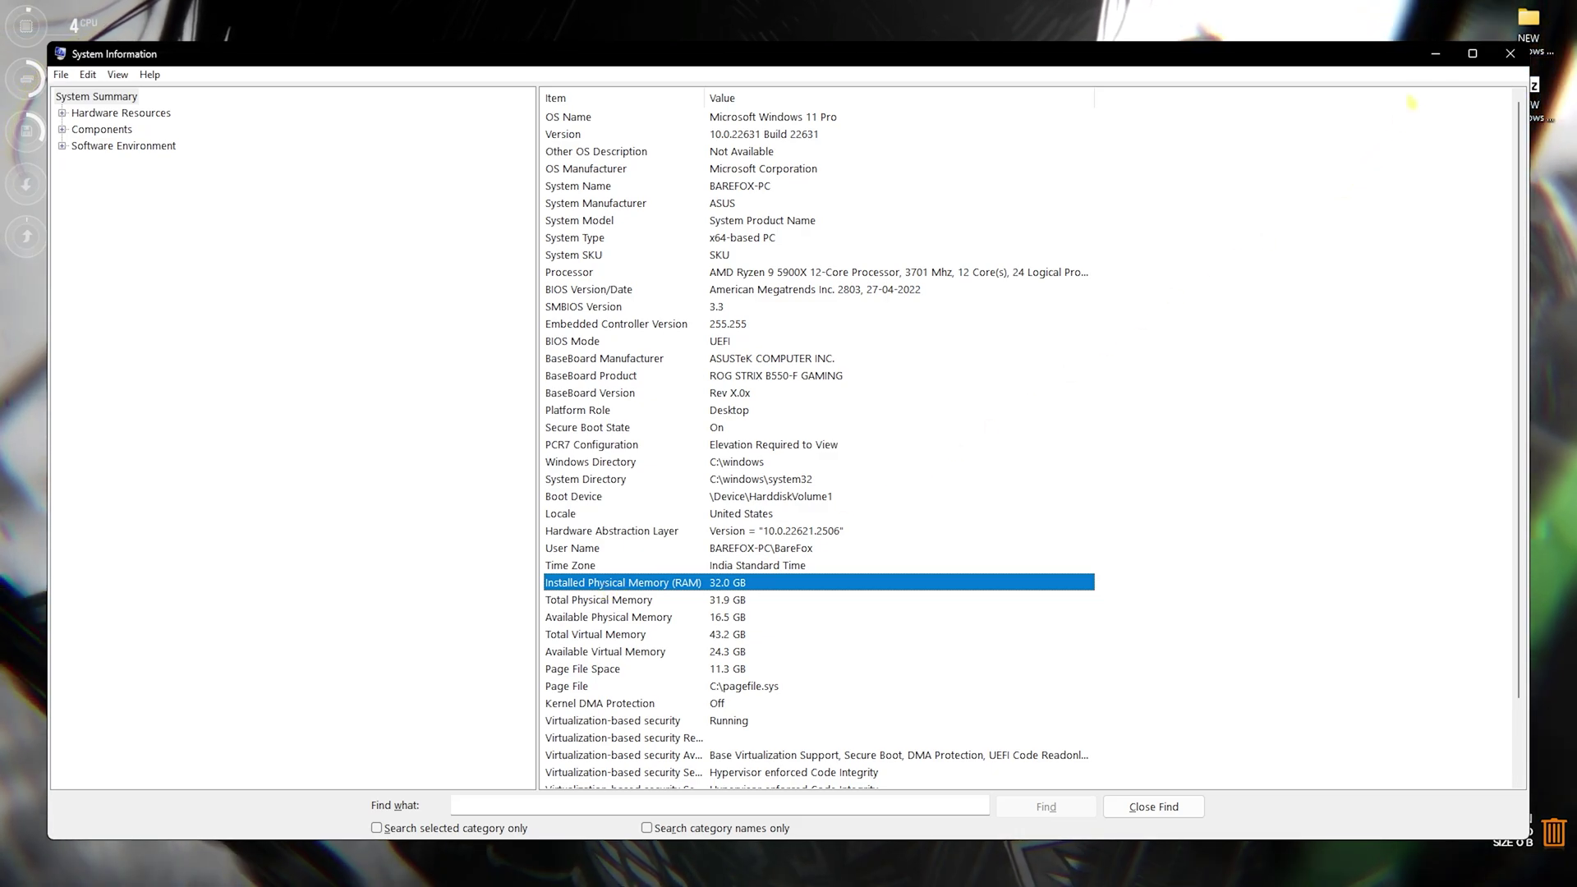
left_click(1510, 52)
key("super")
type("camera")
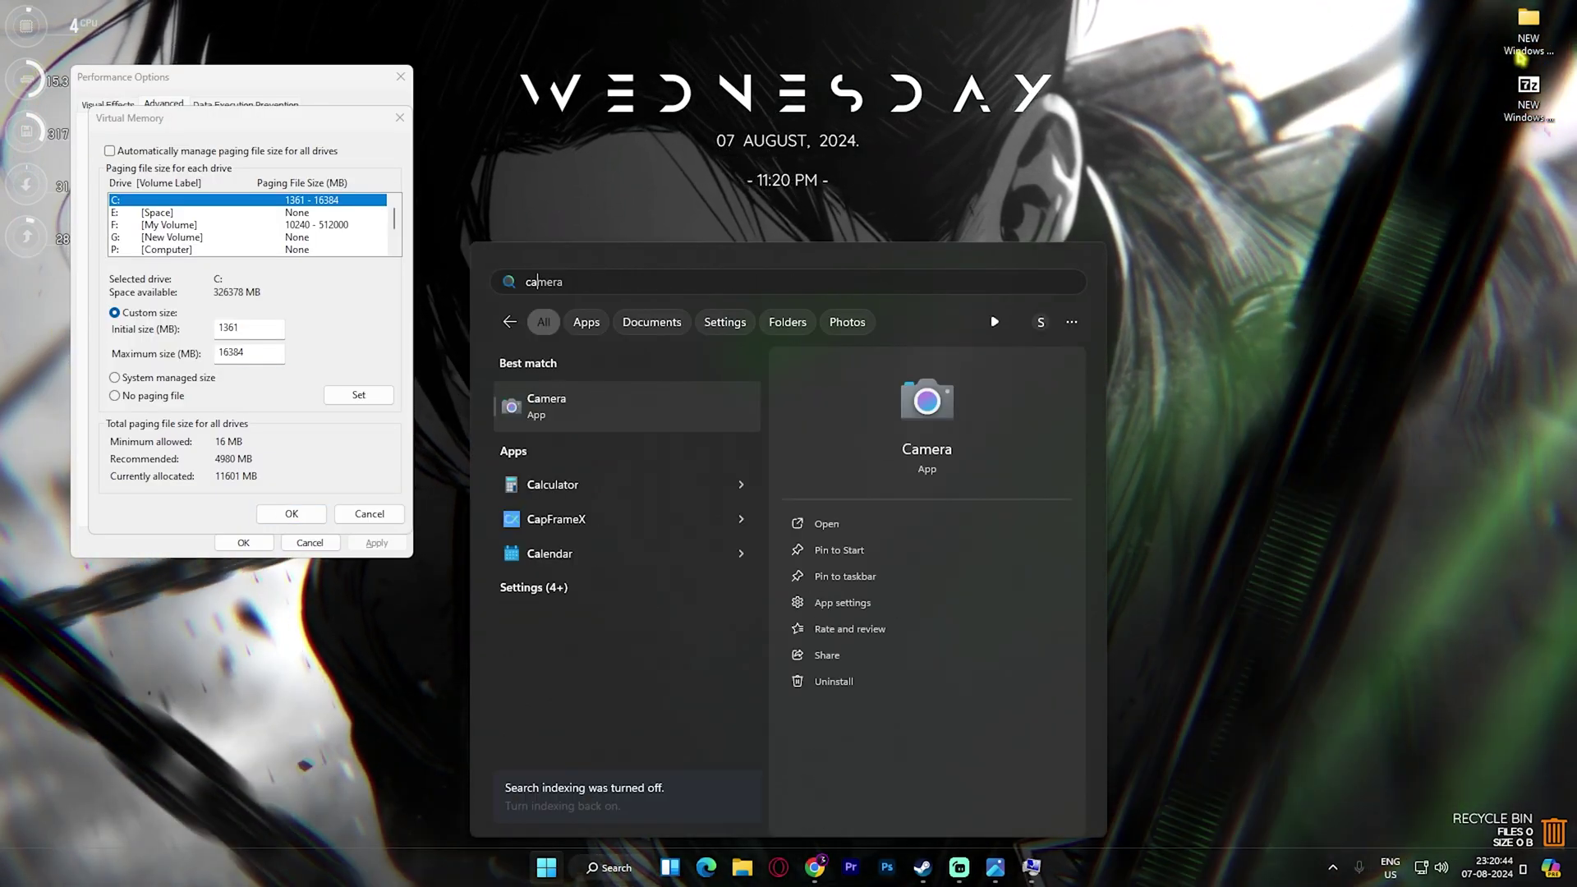
left_click(553, 485)
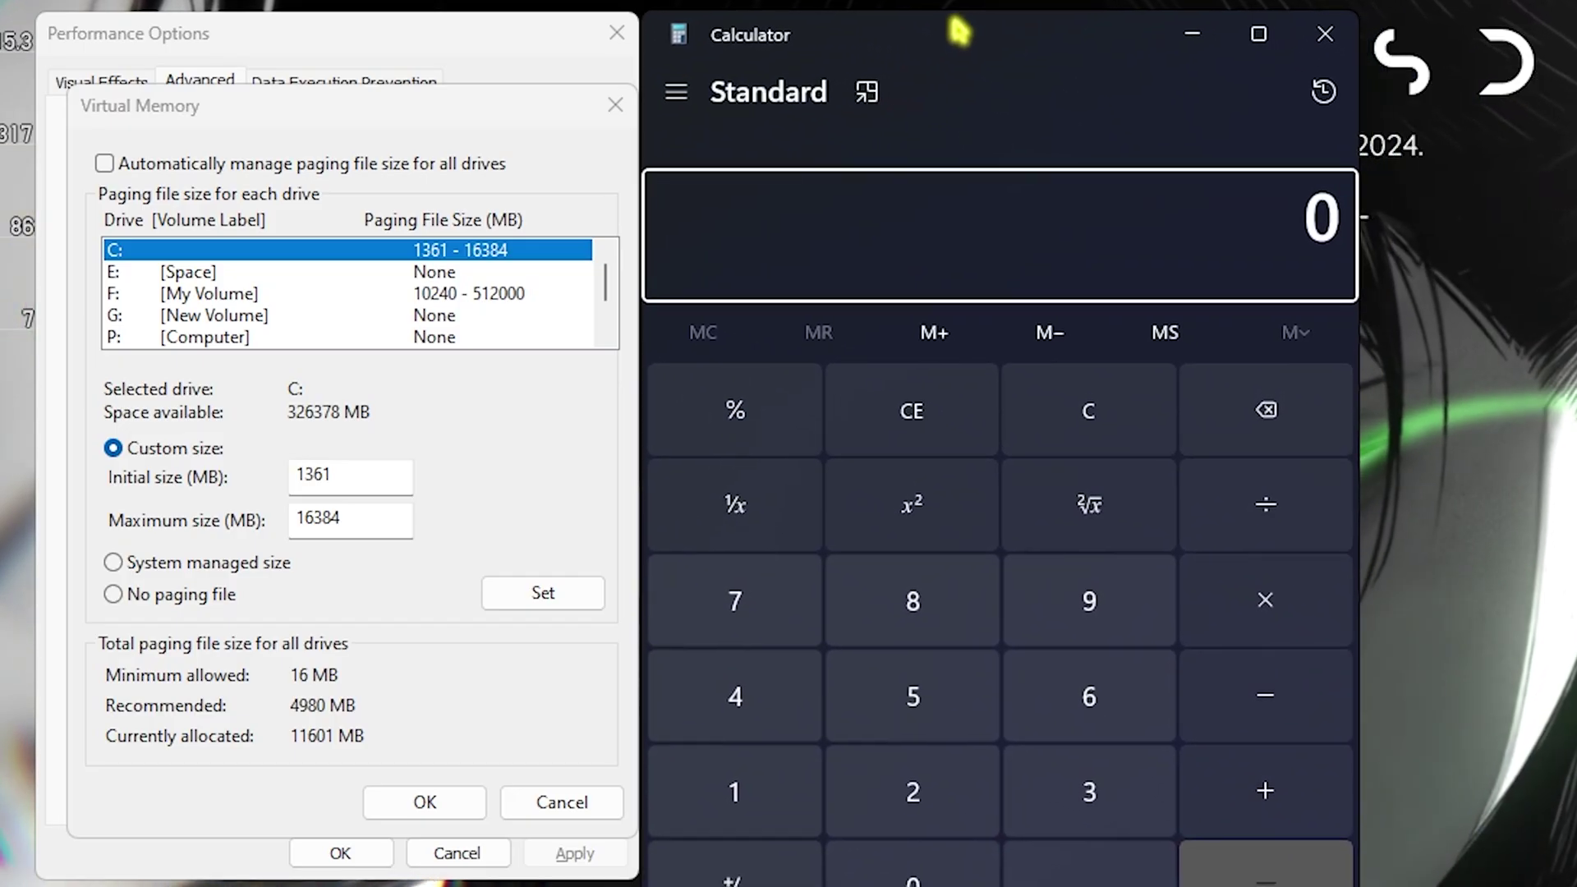
left_click(1063, 792)
left_click(949, 813)
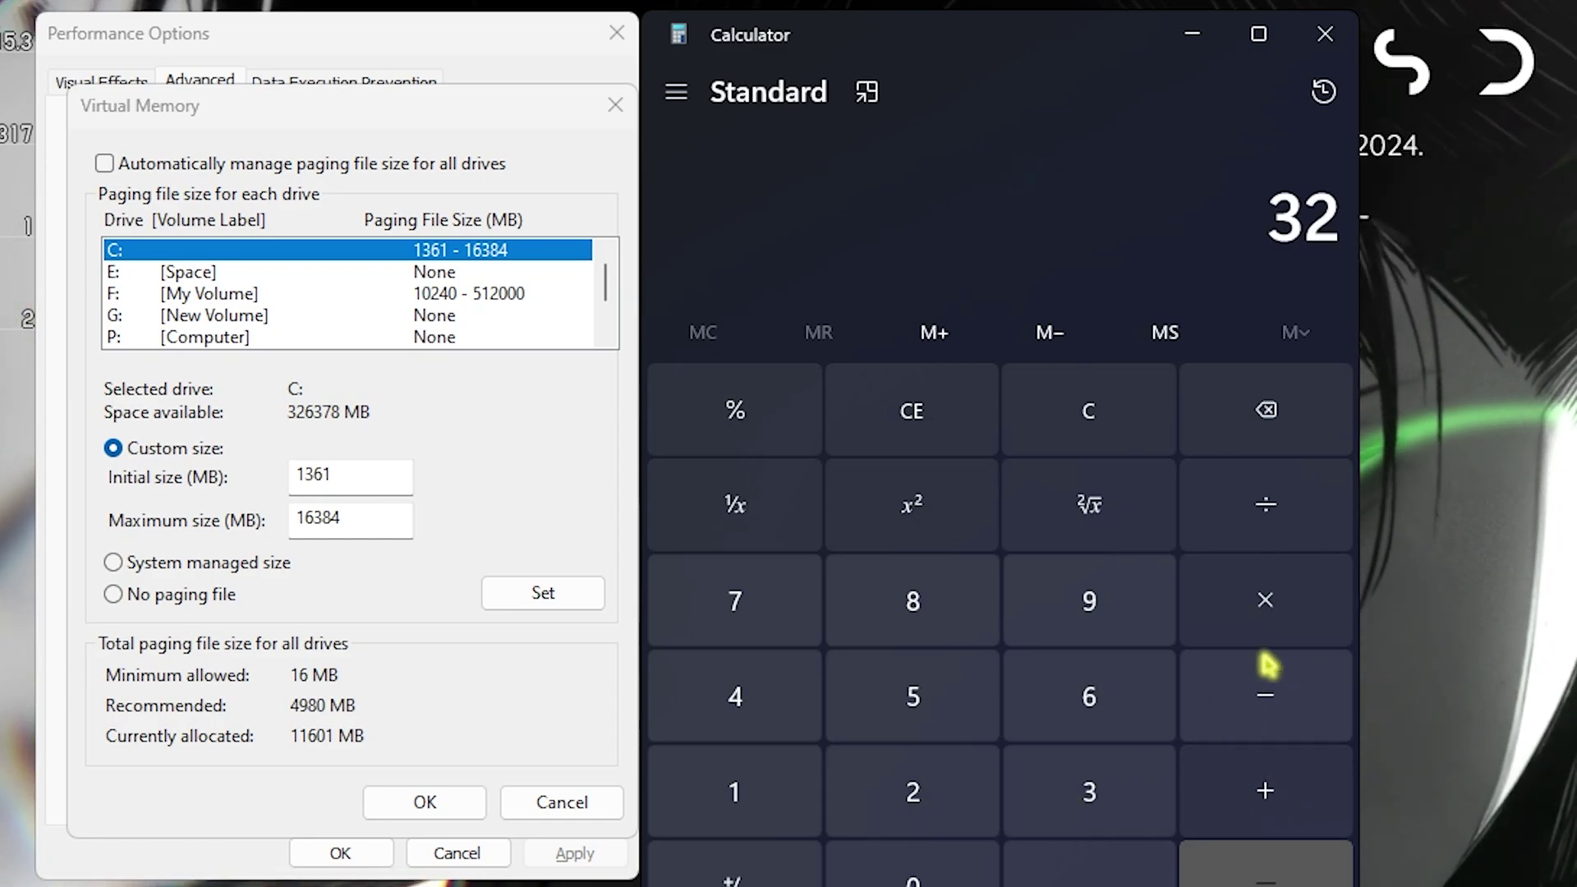
left_click(1262, 631)
left_click(754, 801)
left_click(908, 863)
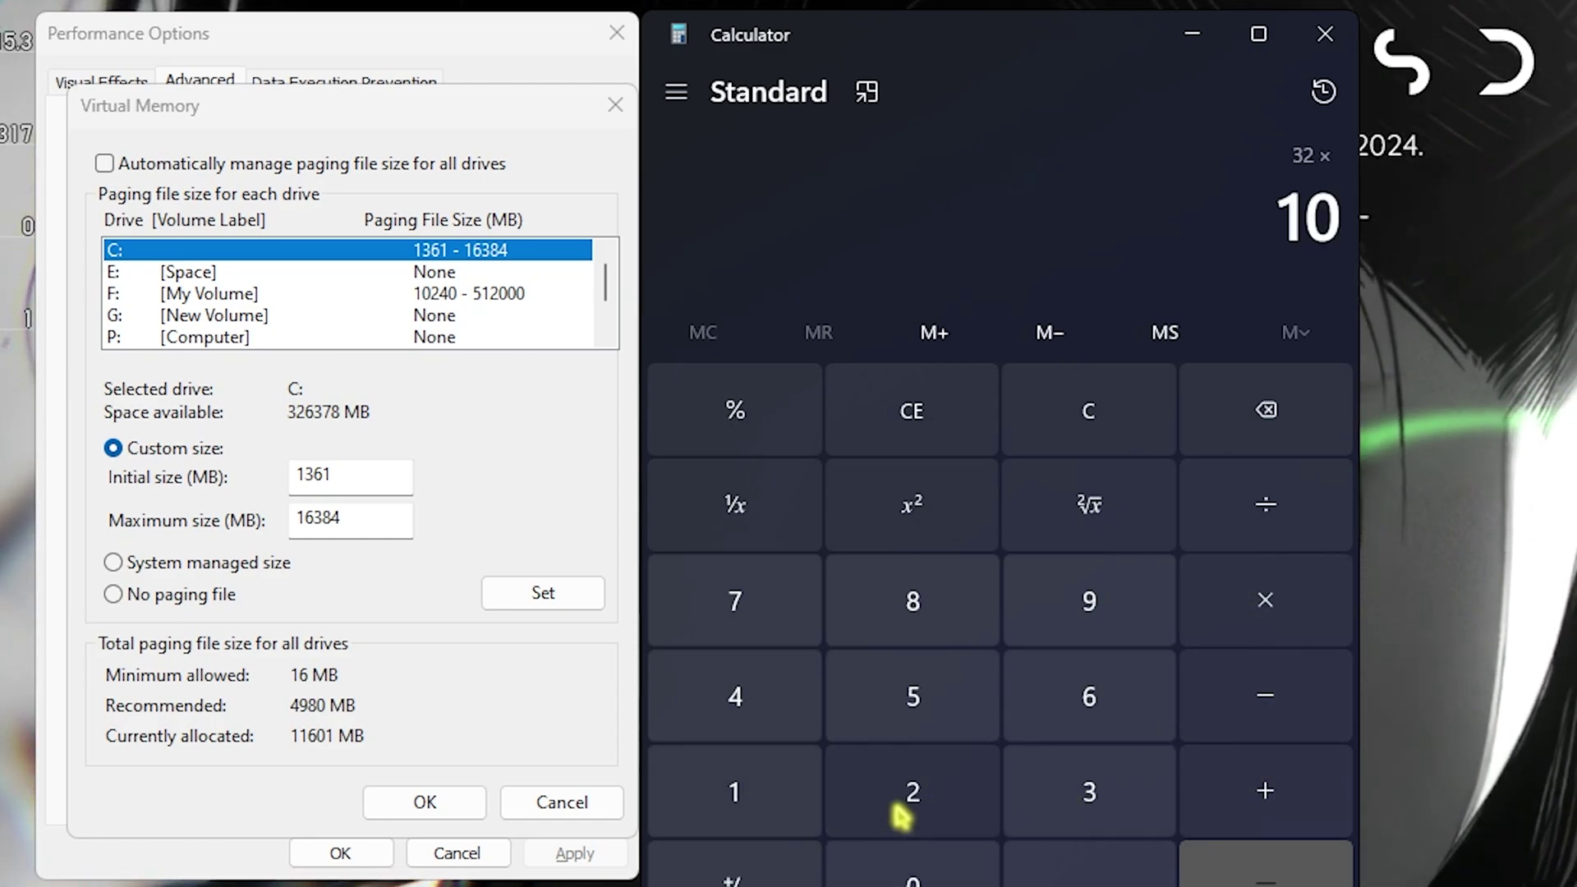
left_click(902, 813)
left_click(728, 723)
left_click(1232, 877)
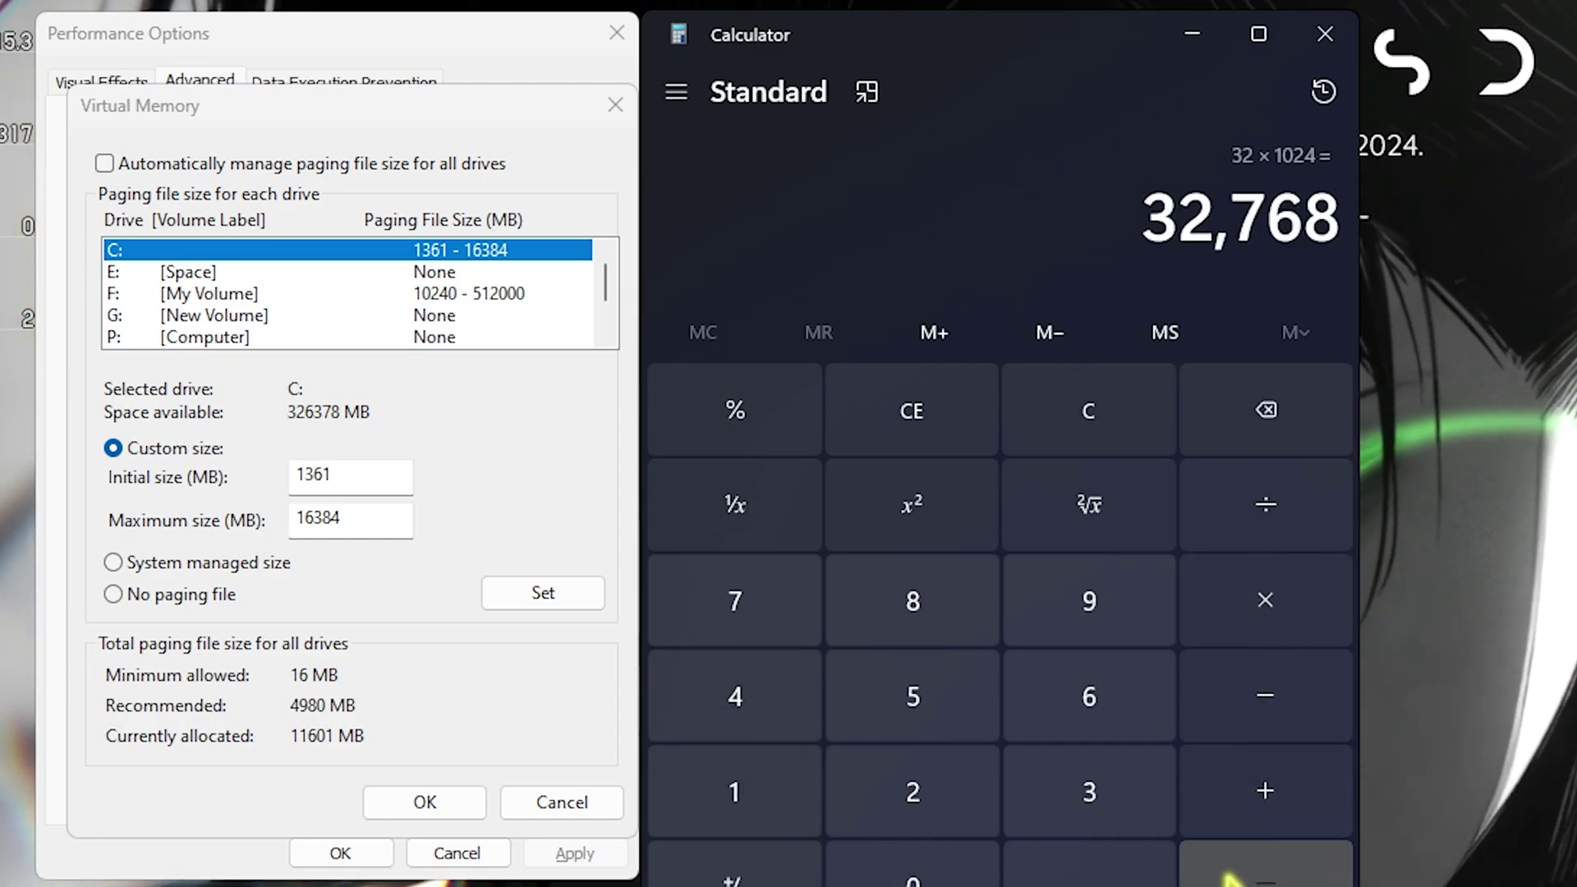
left_click(1235, 514)
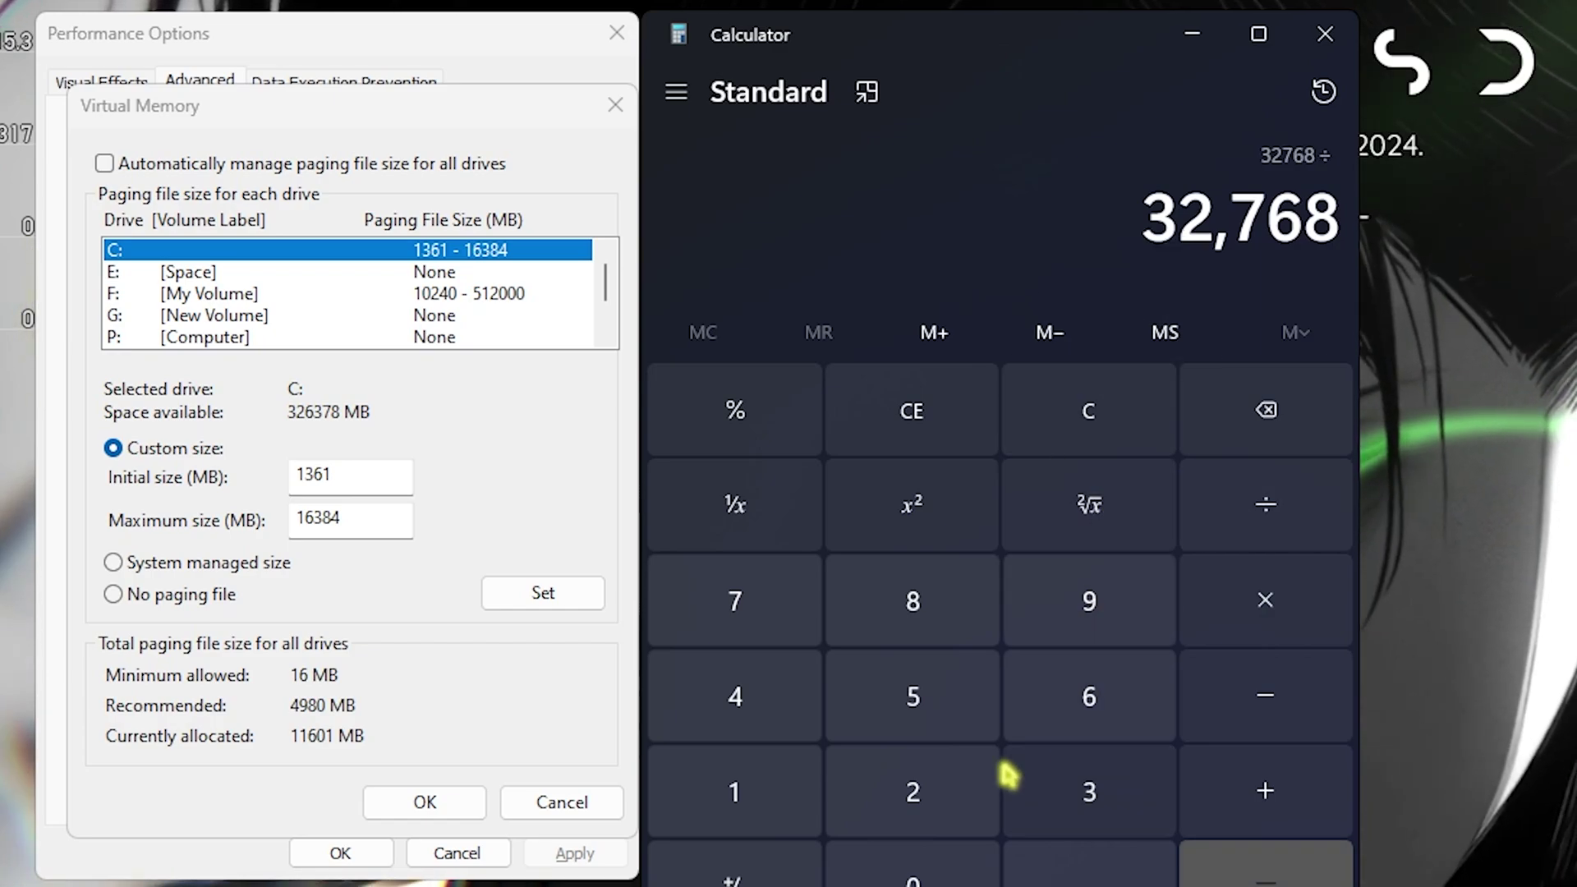
left_click(996, 777)
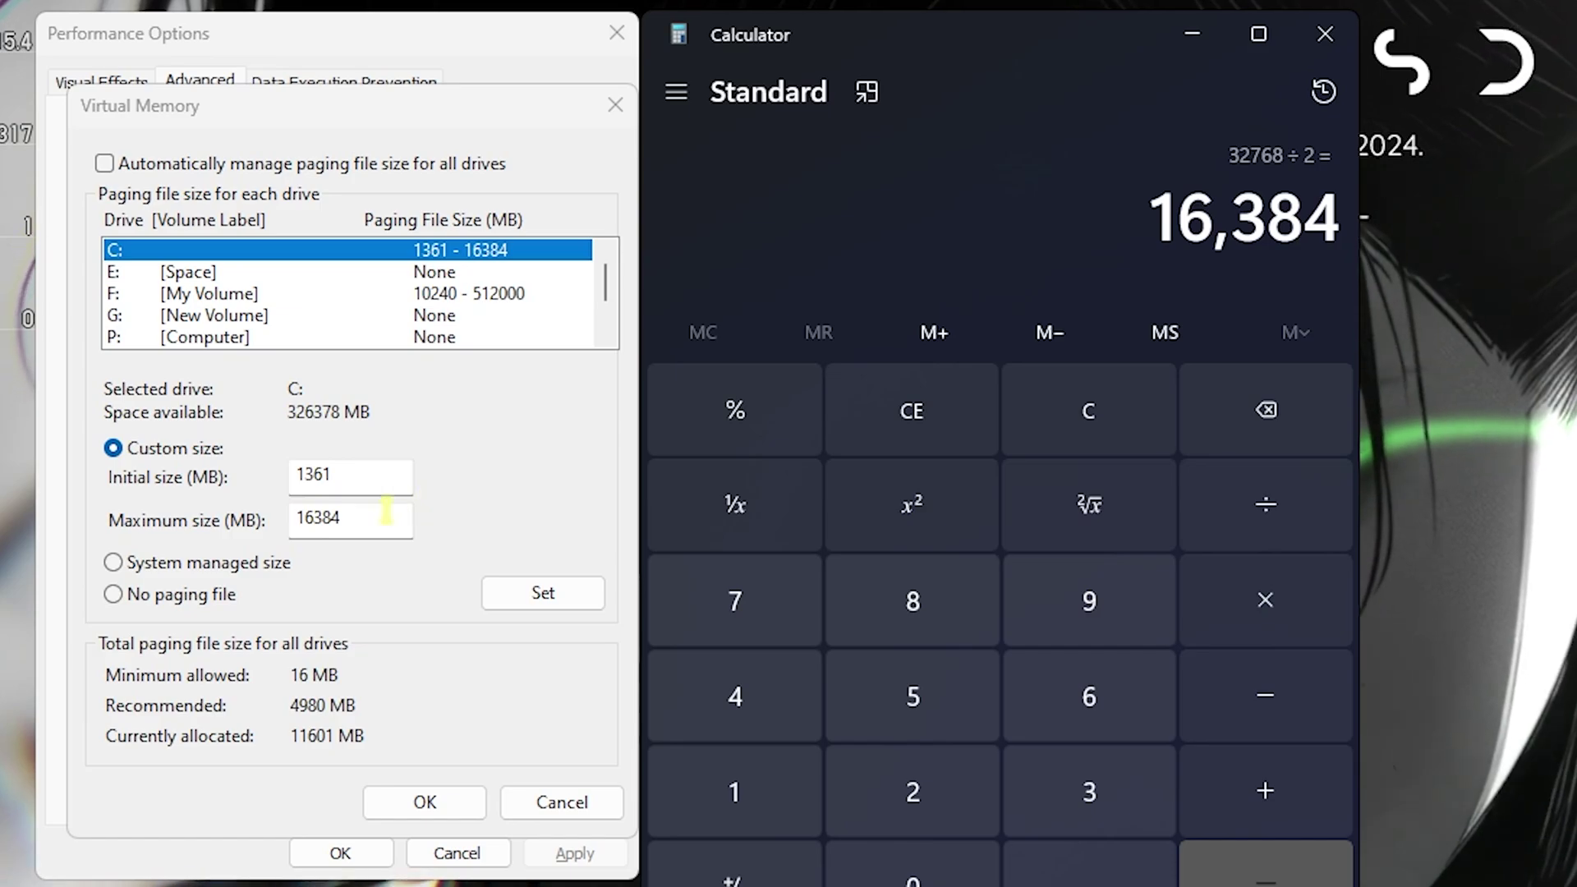
Set drive C's custom paging file to 1361–16384 MB and close Virtual Memory with OK
left_click(1326, 35)
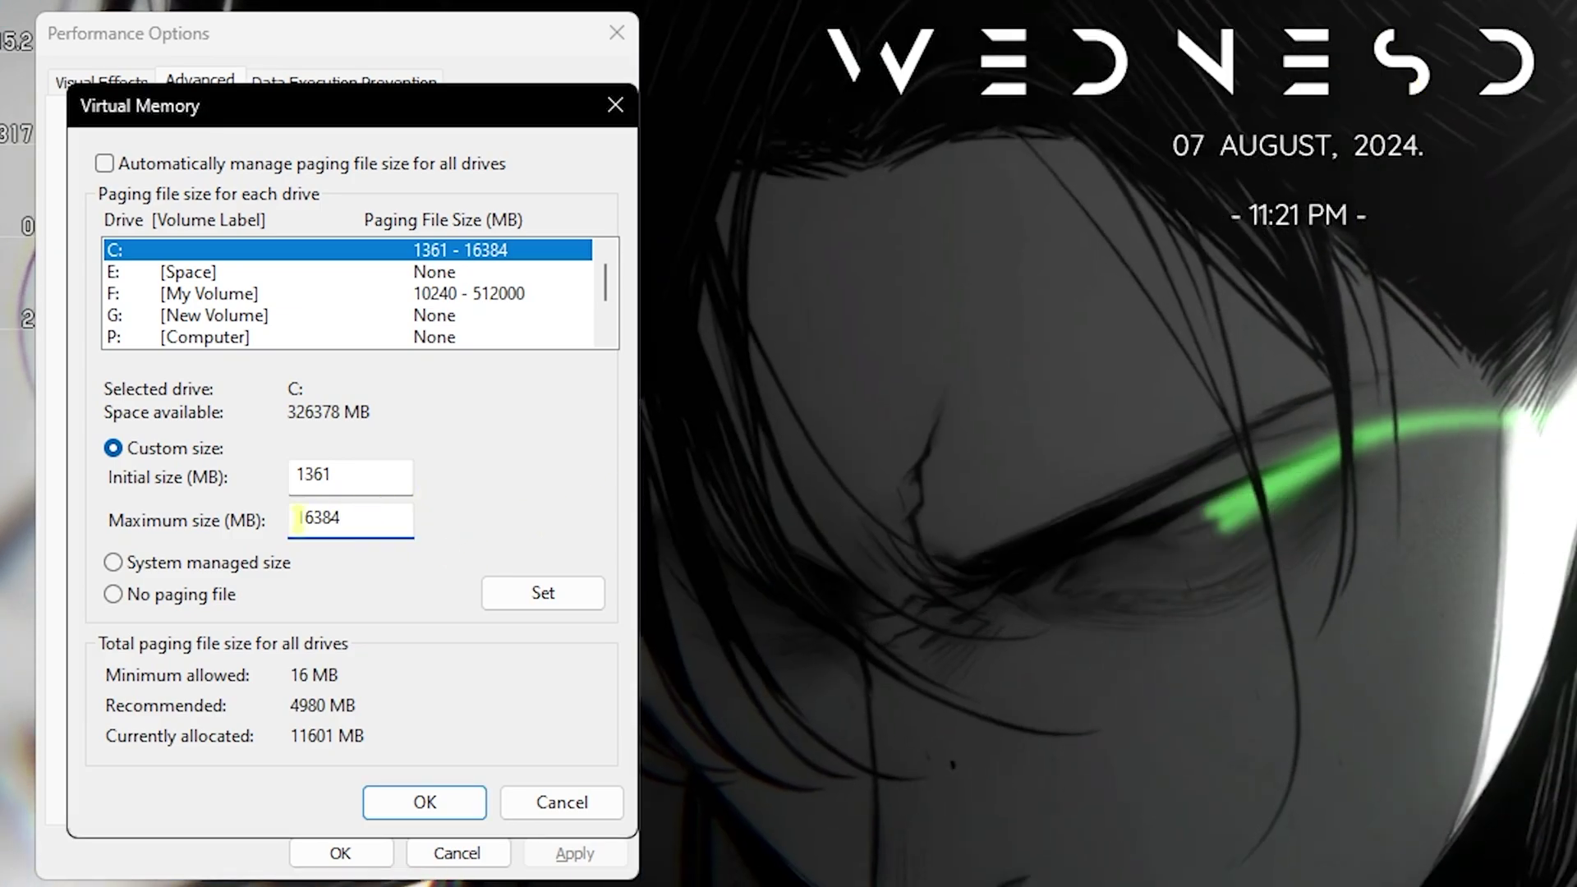
left_click(536, 604)
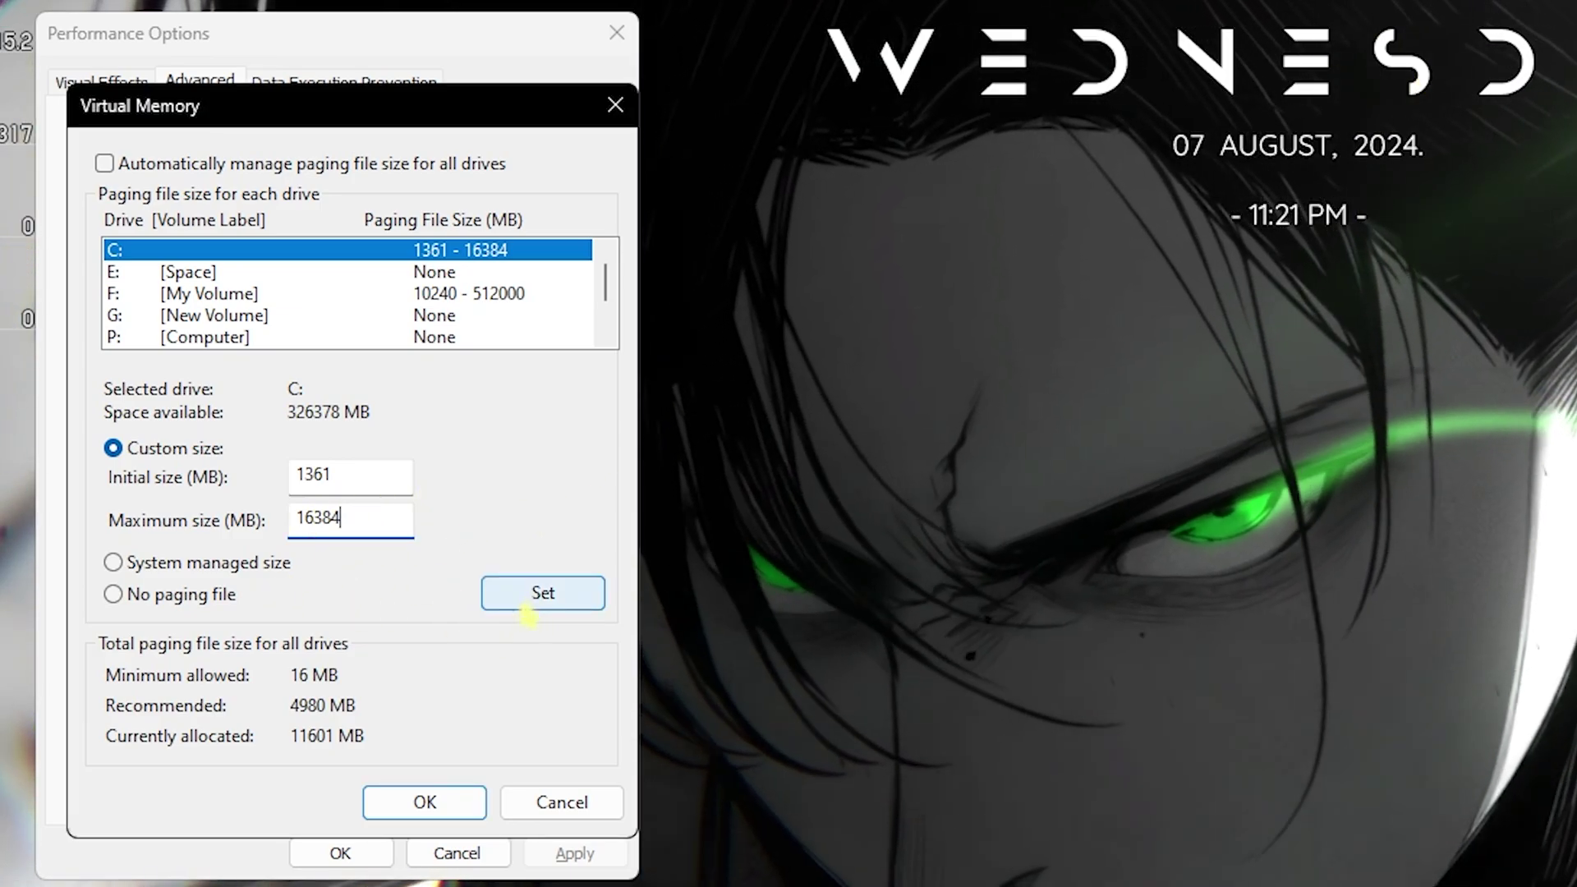
left_click(423, 802)
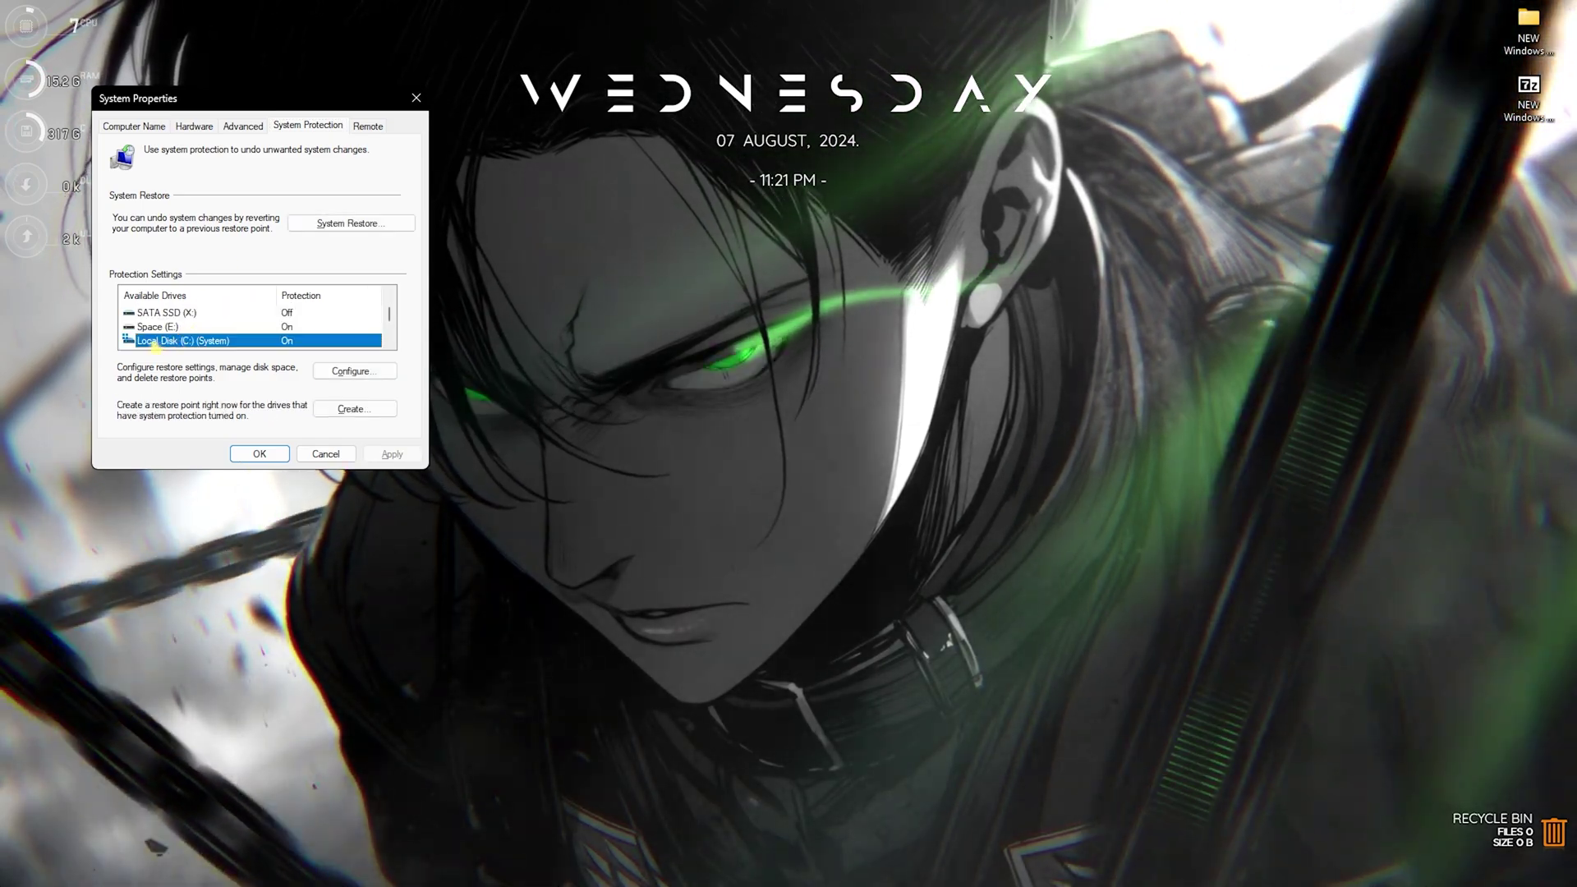
Create a restore point described 'Wind' and dismiss the success message
left_click(325, 413)
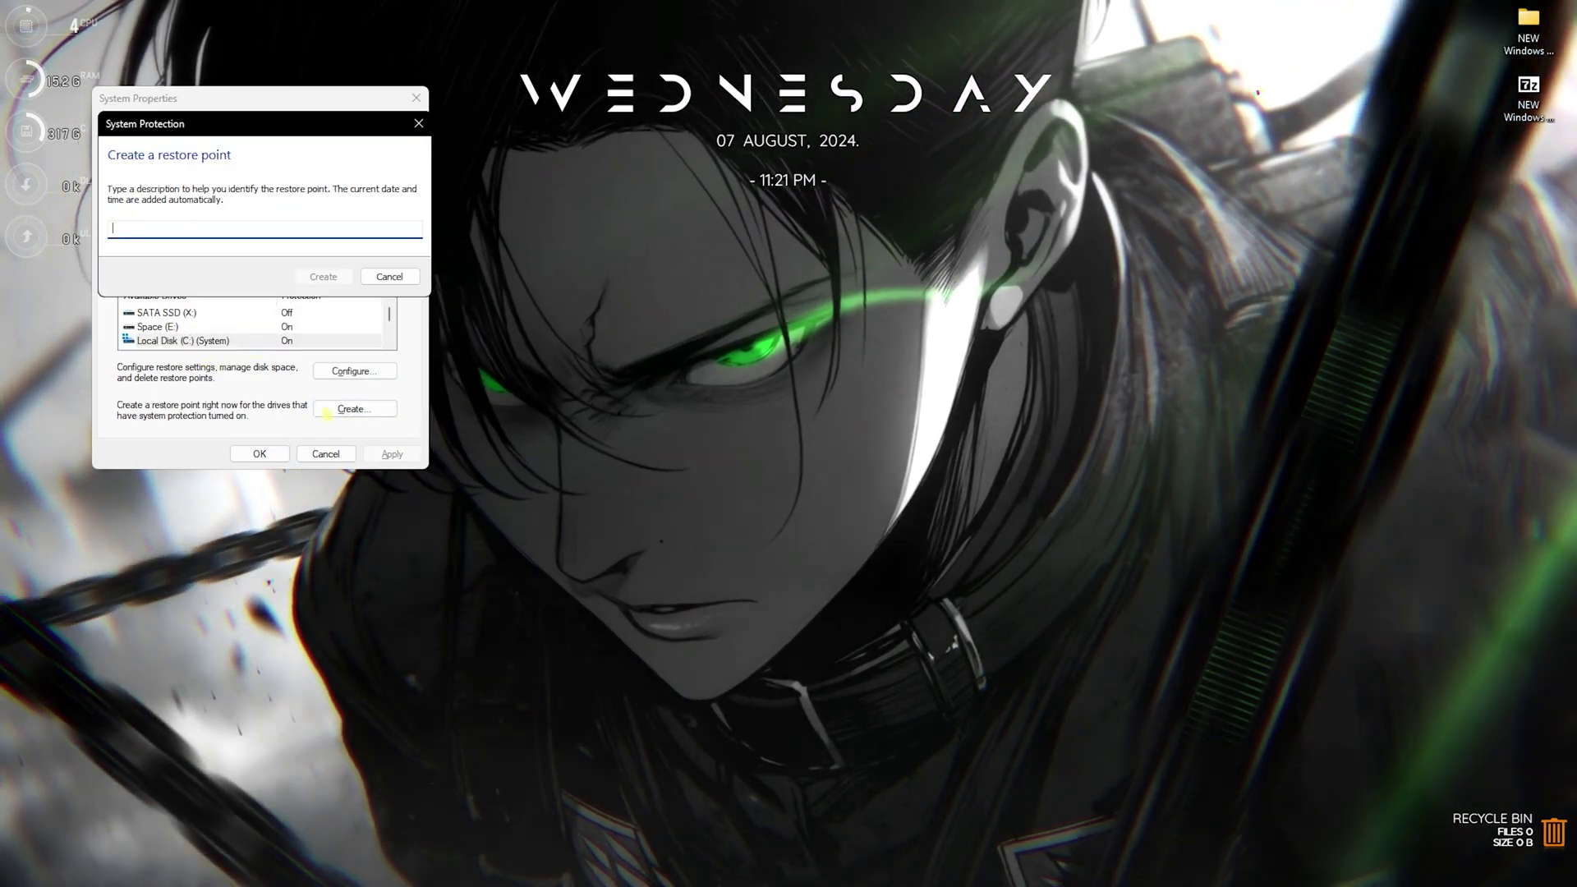
type("Wind")
key("Return")
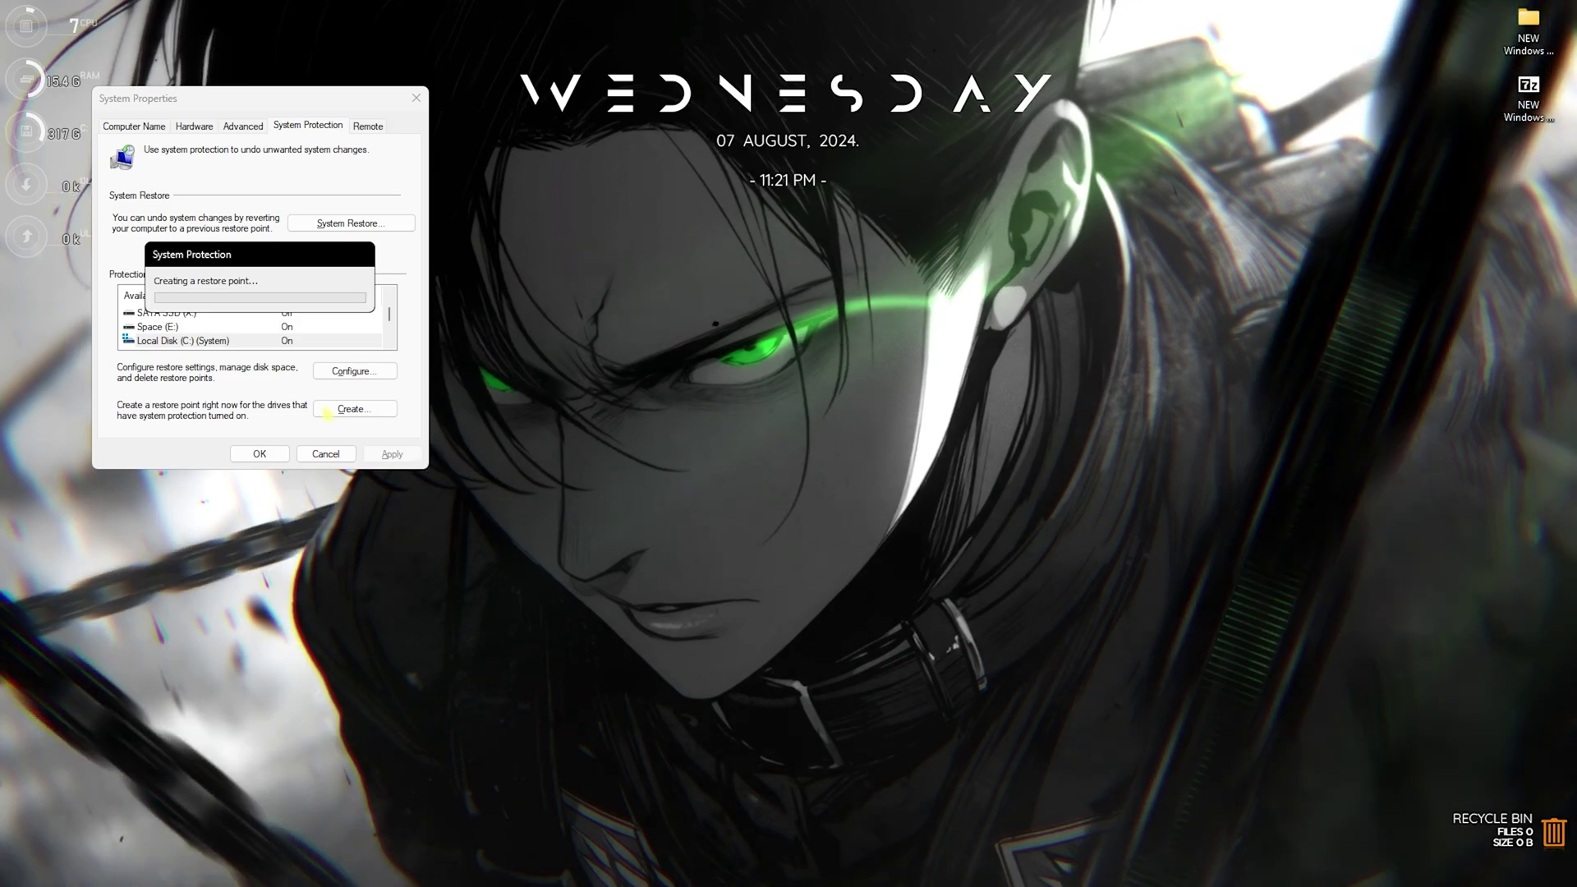
left_click(365, 291)
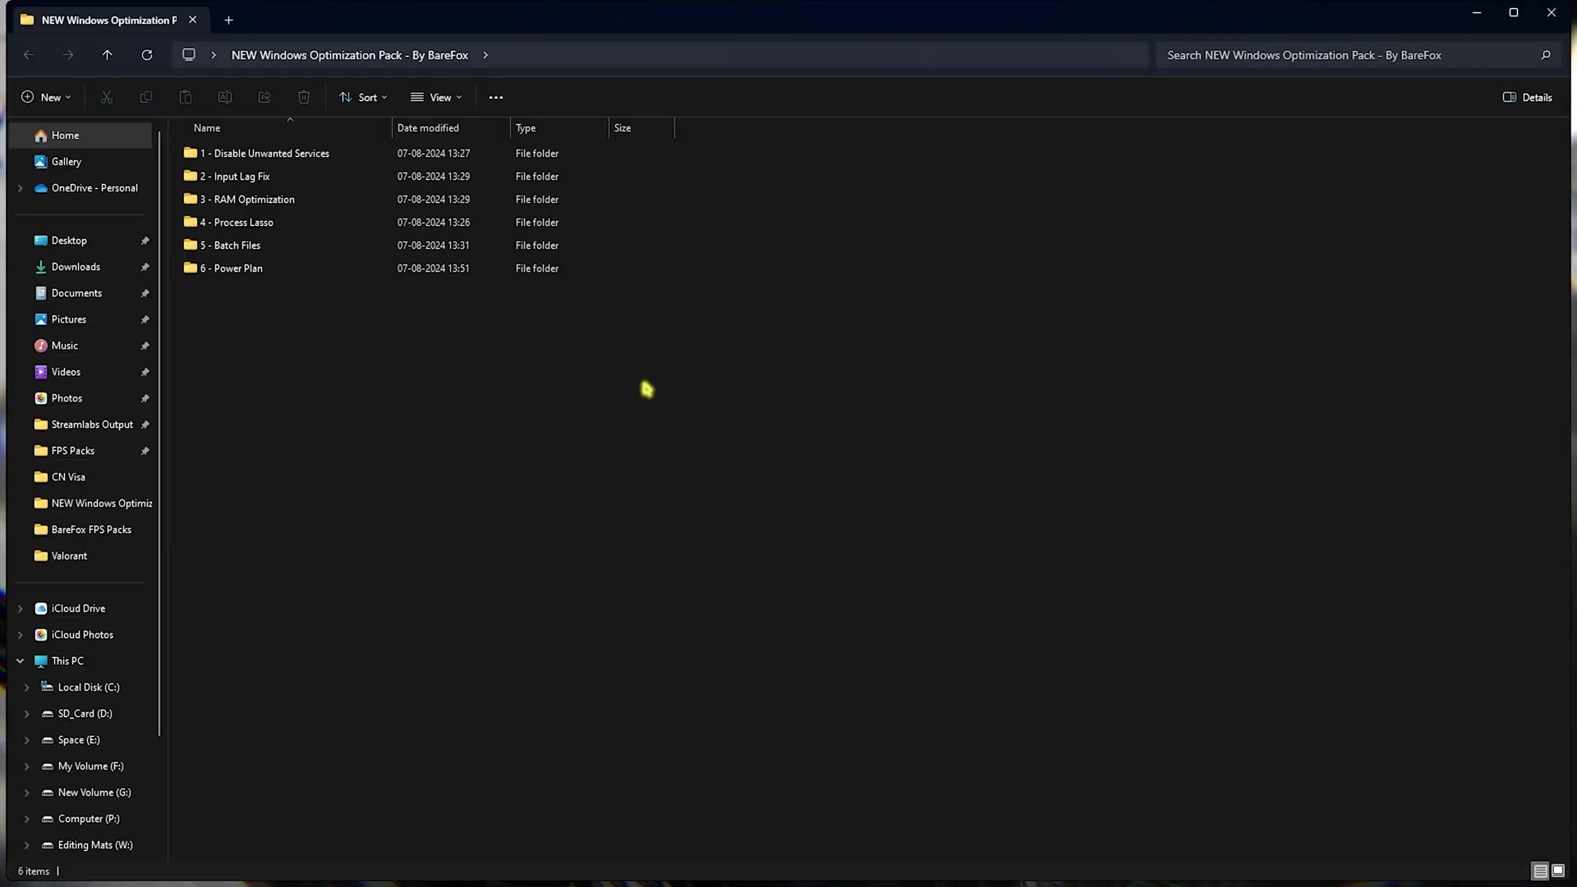
Maximize Explorer and review the nine .reg files in 1 - Disable Unwanted Services
left_click(1514, 13)
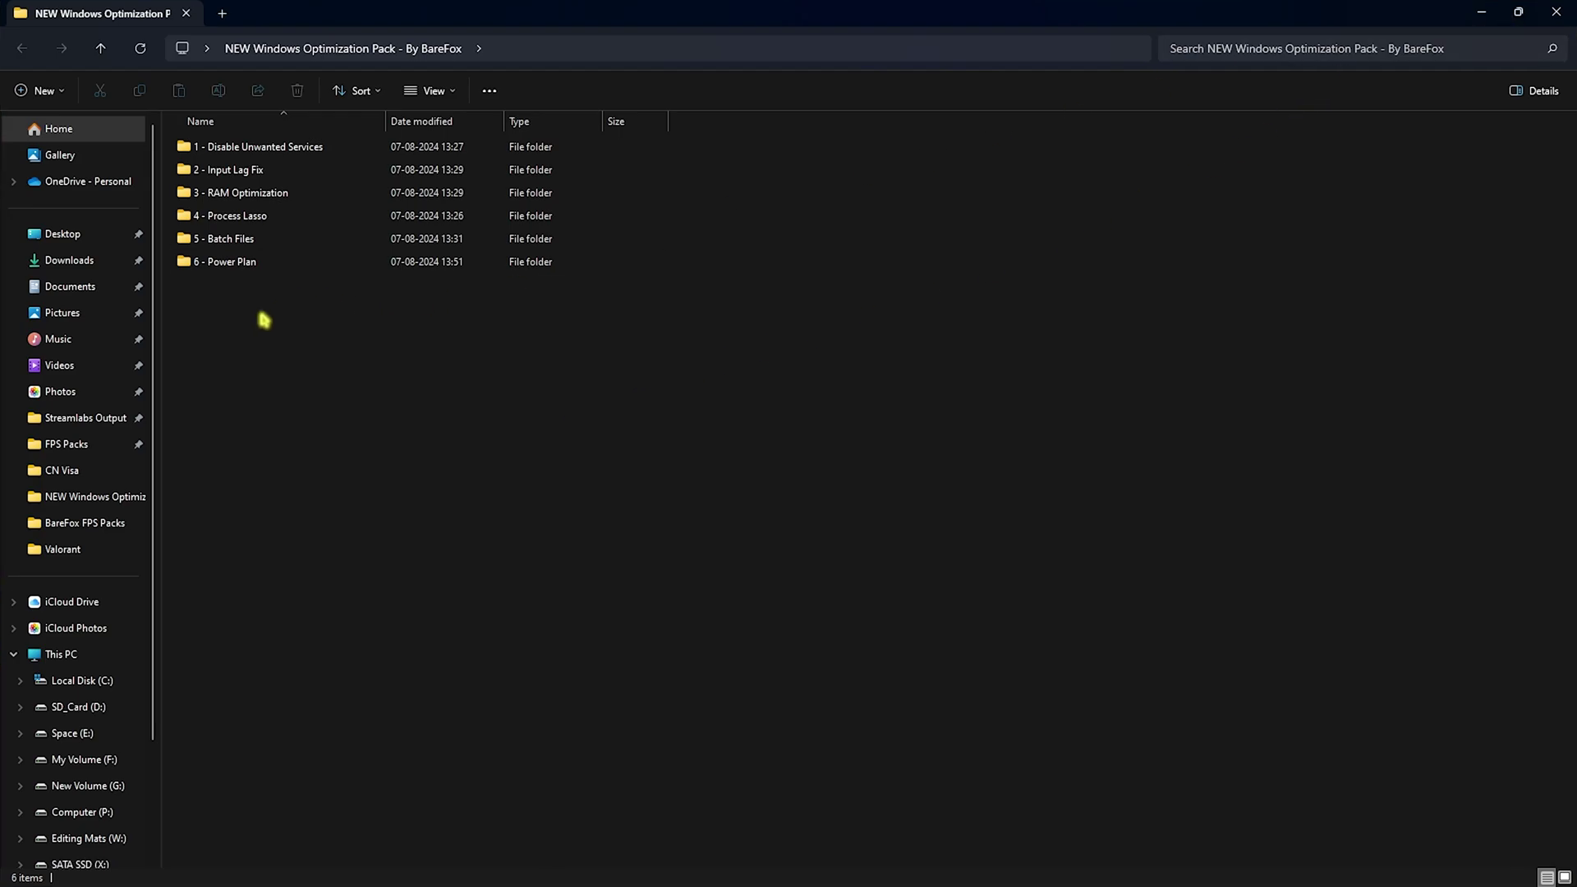
double_click(238, 148)
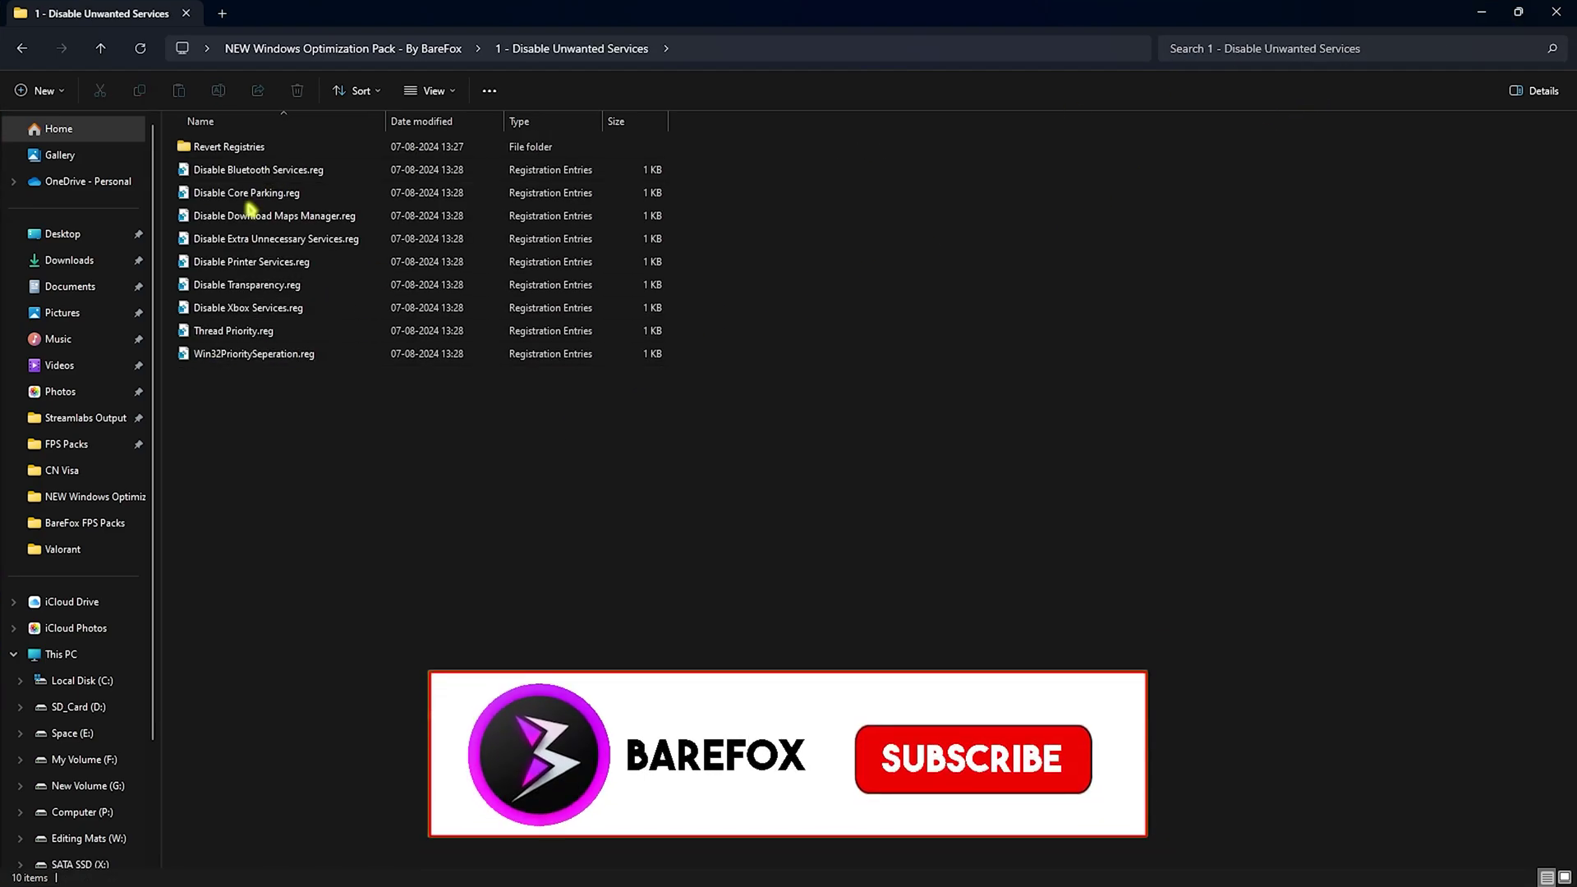
left_click_drag(283, 462, 317, 168)
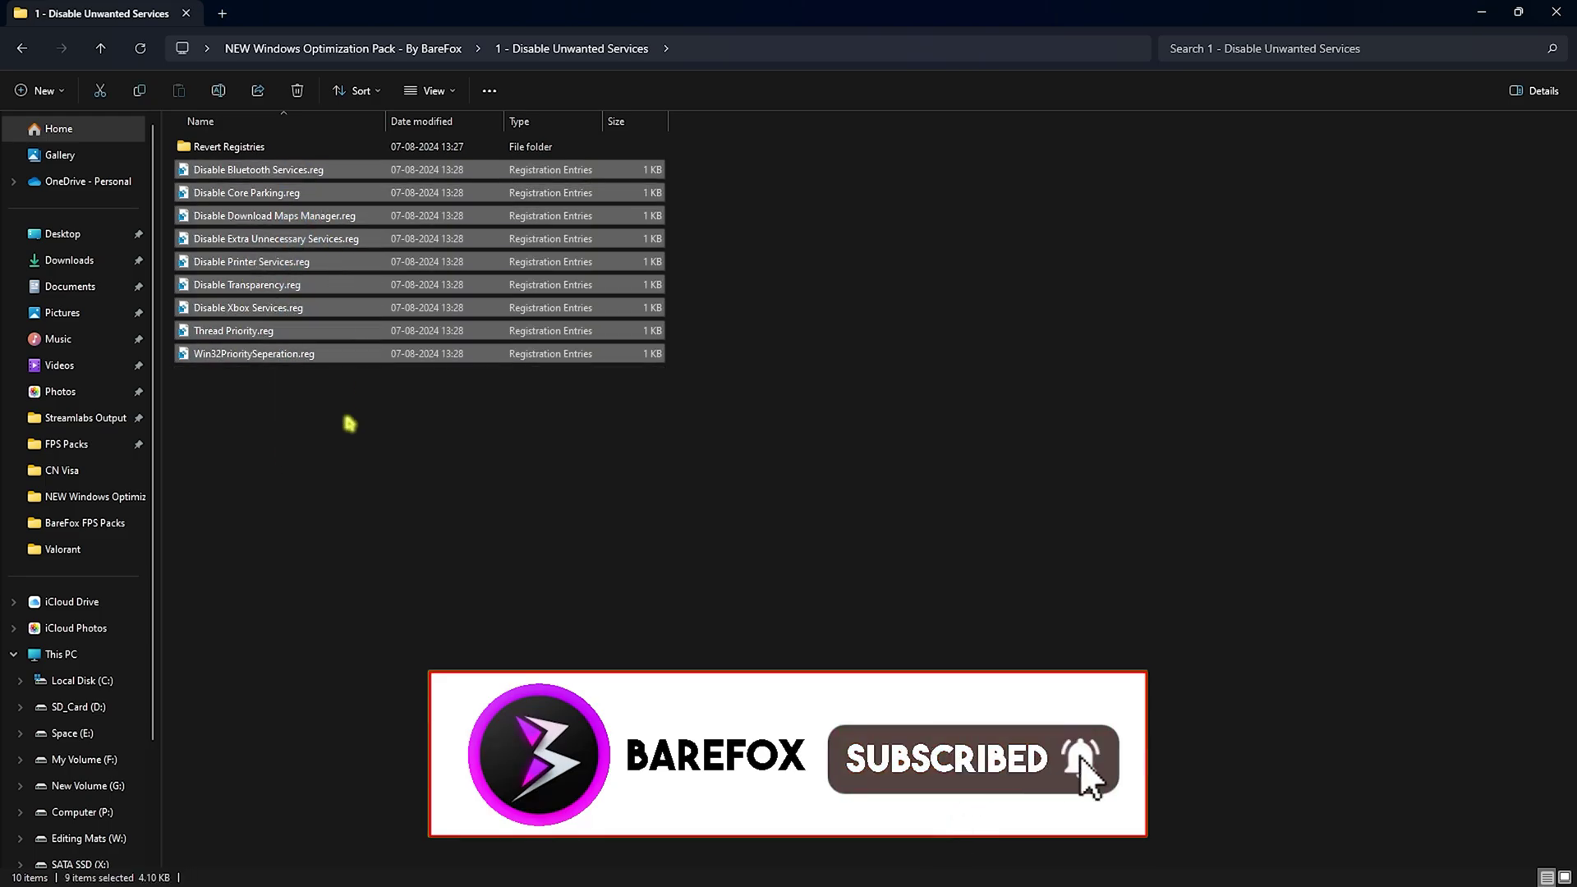
left_click(352, 428)
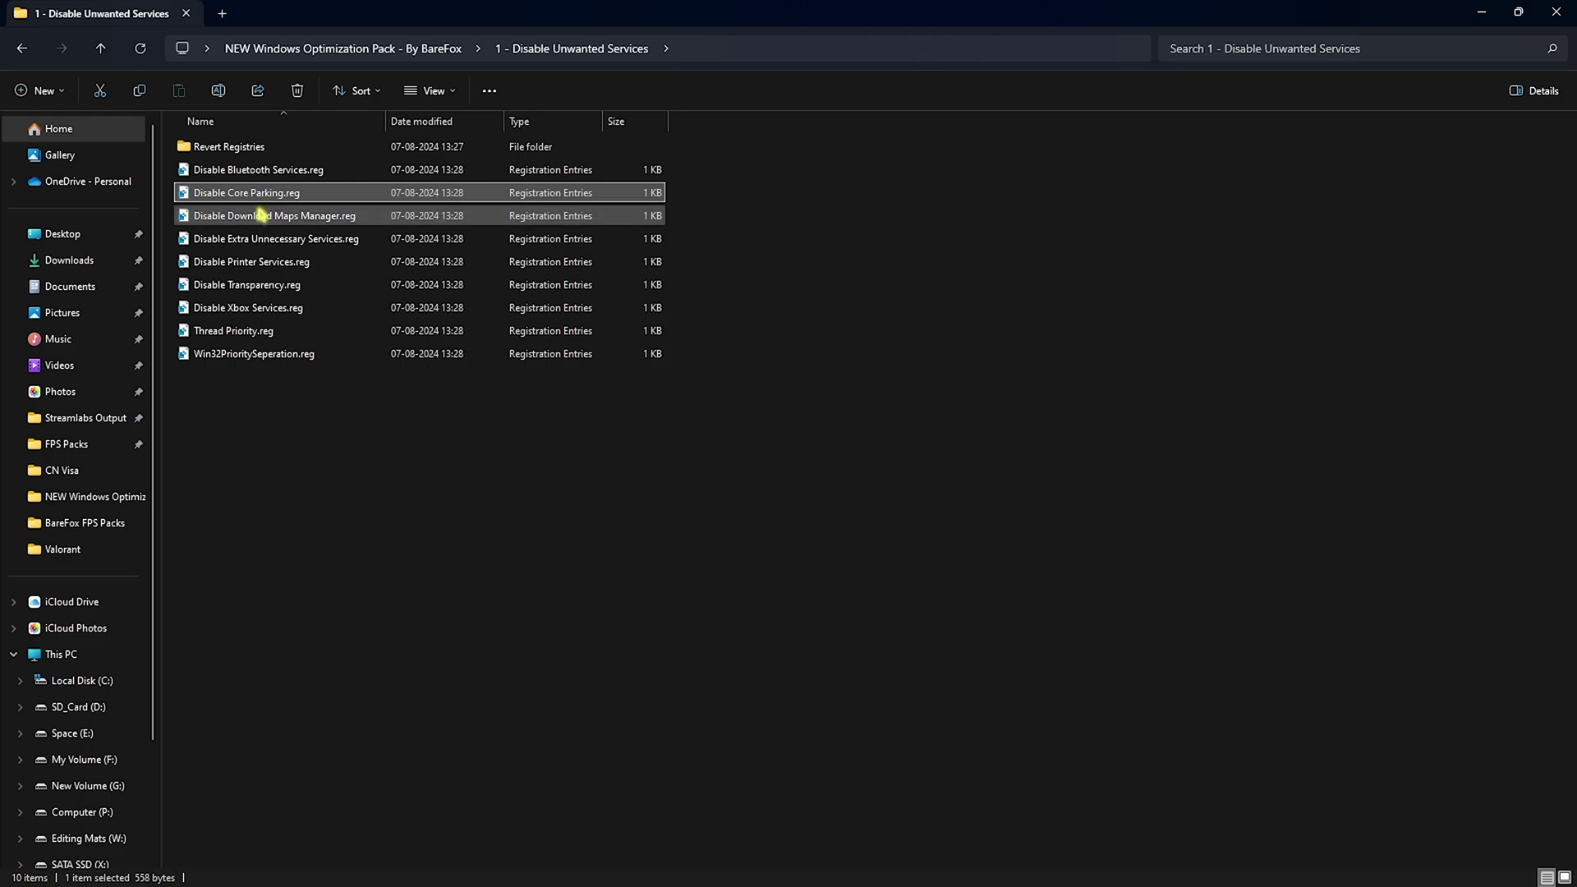
left_click(265, 240)
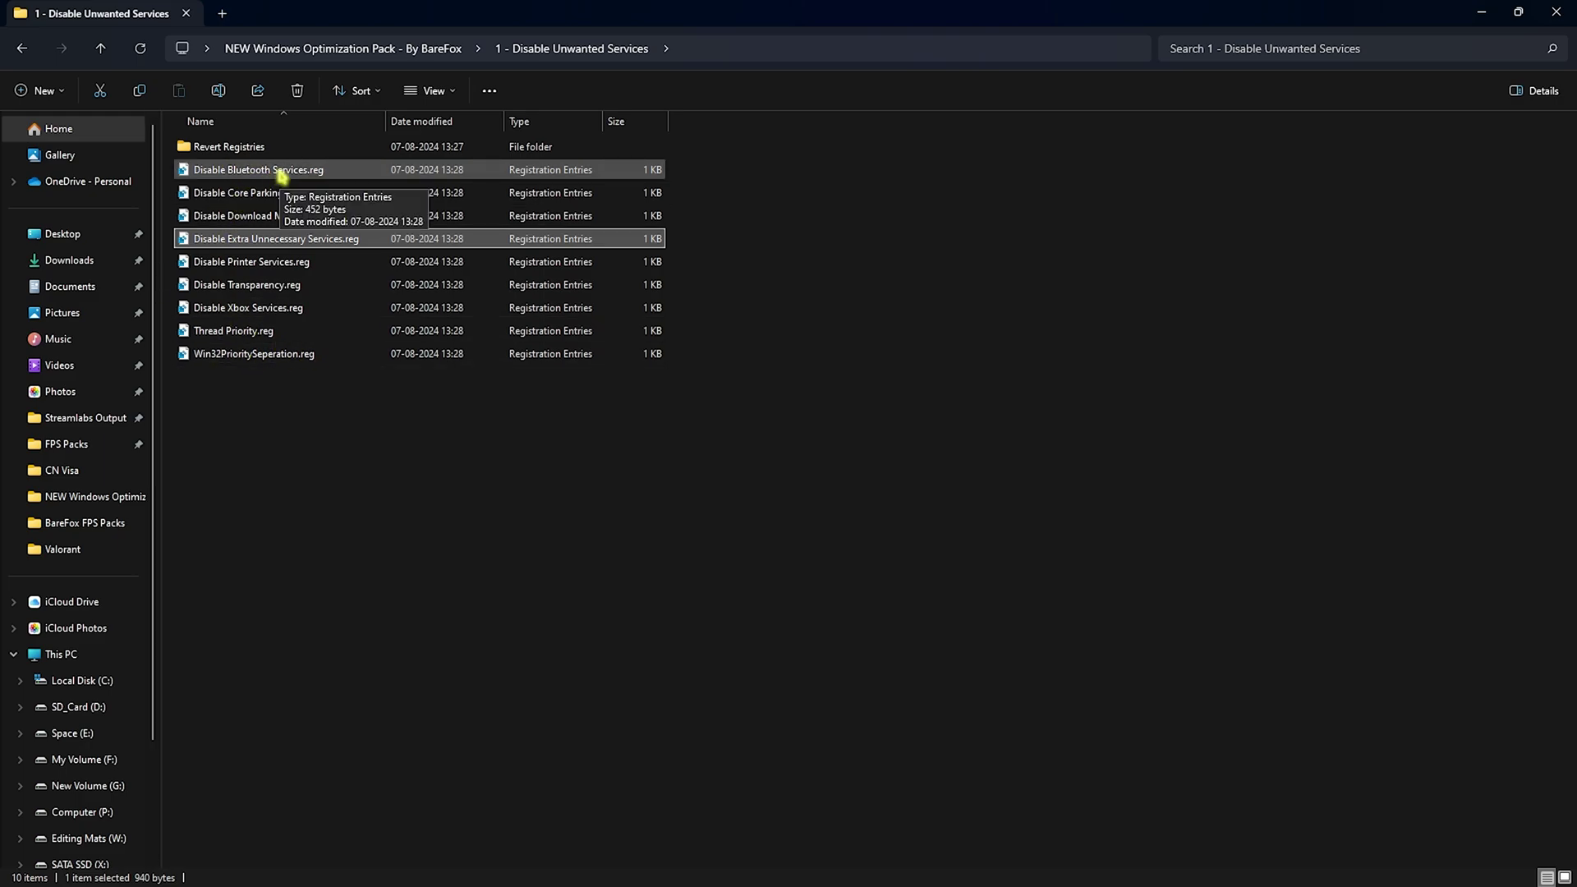
Review the Revert Registries files, then return to the pack's top folder
double_click(230, 156)
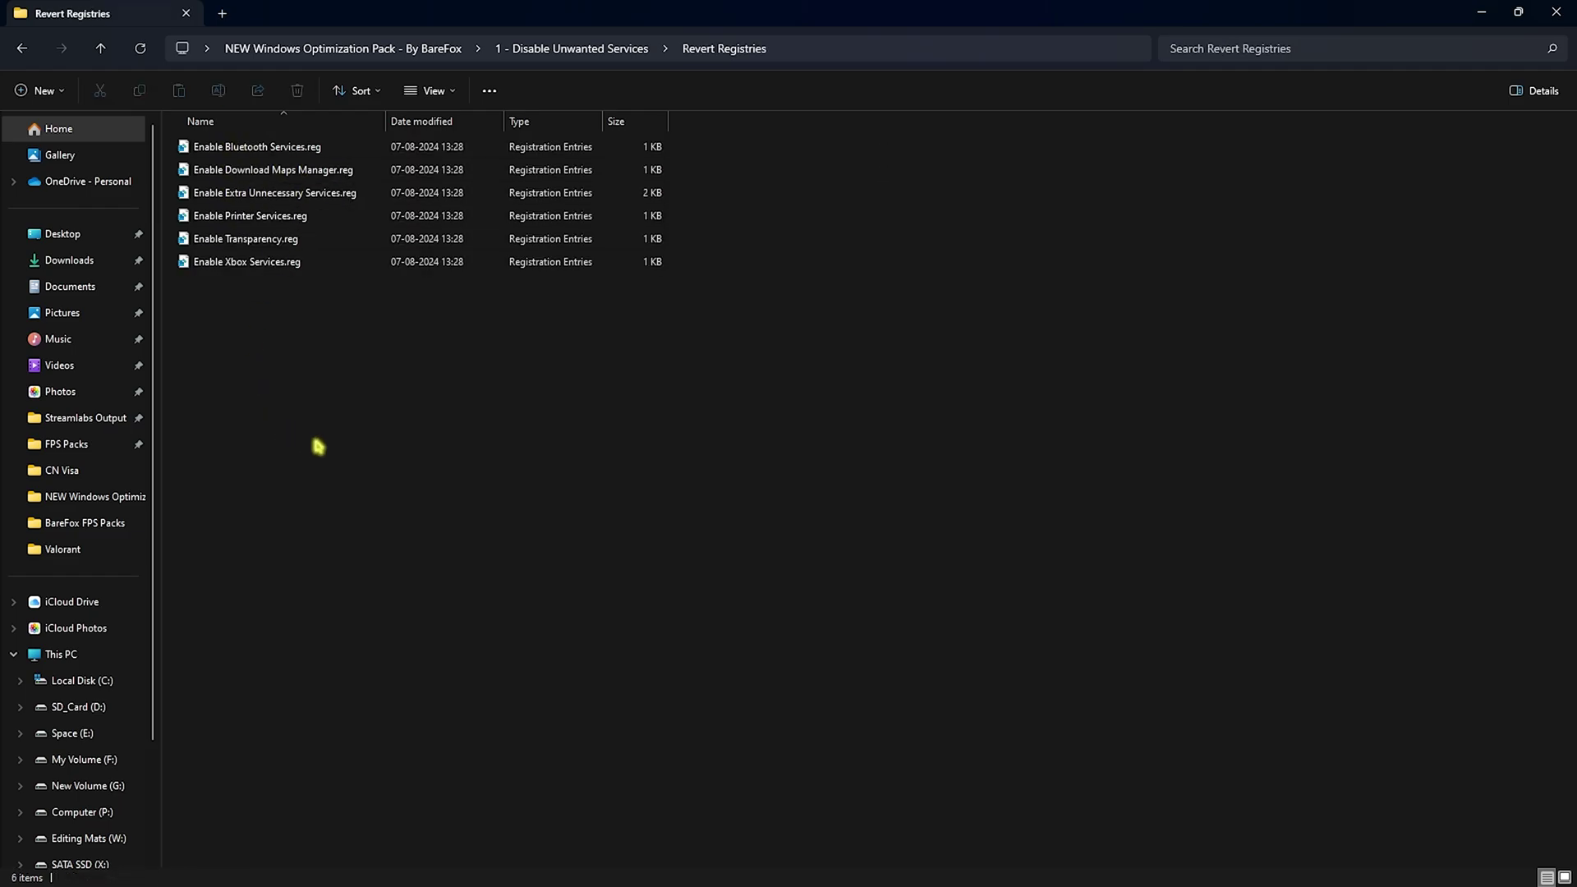
left_click_drag(315, 442, 281, 143)
left_click(326, 348)
left_click(451, 47)
left_click(254, 171)
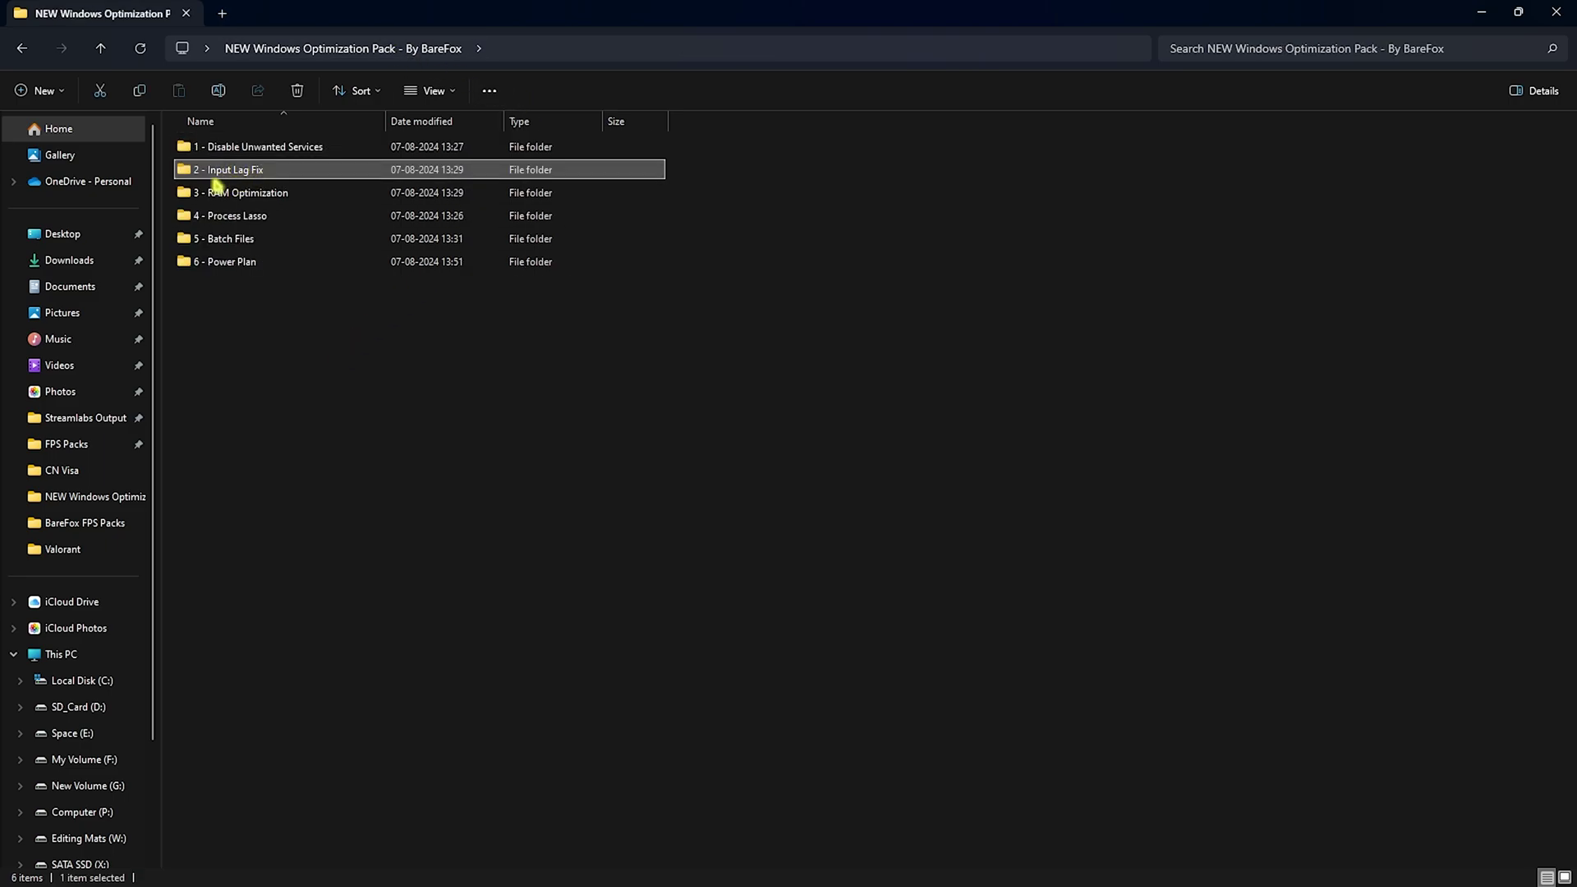
Review the five keyboard buffer files in 2 - Input Lag Fix's Keyboard Latency Fix folder
double_click(256, 169)
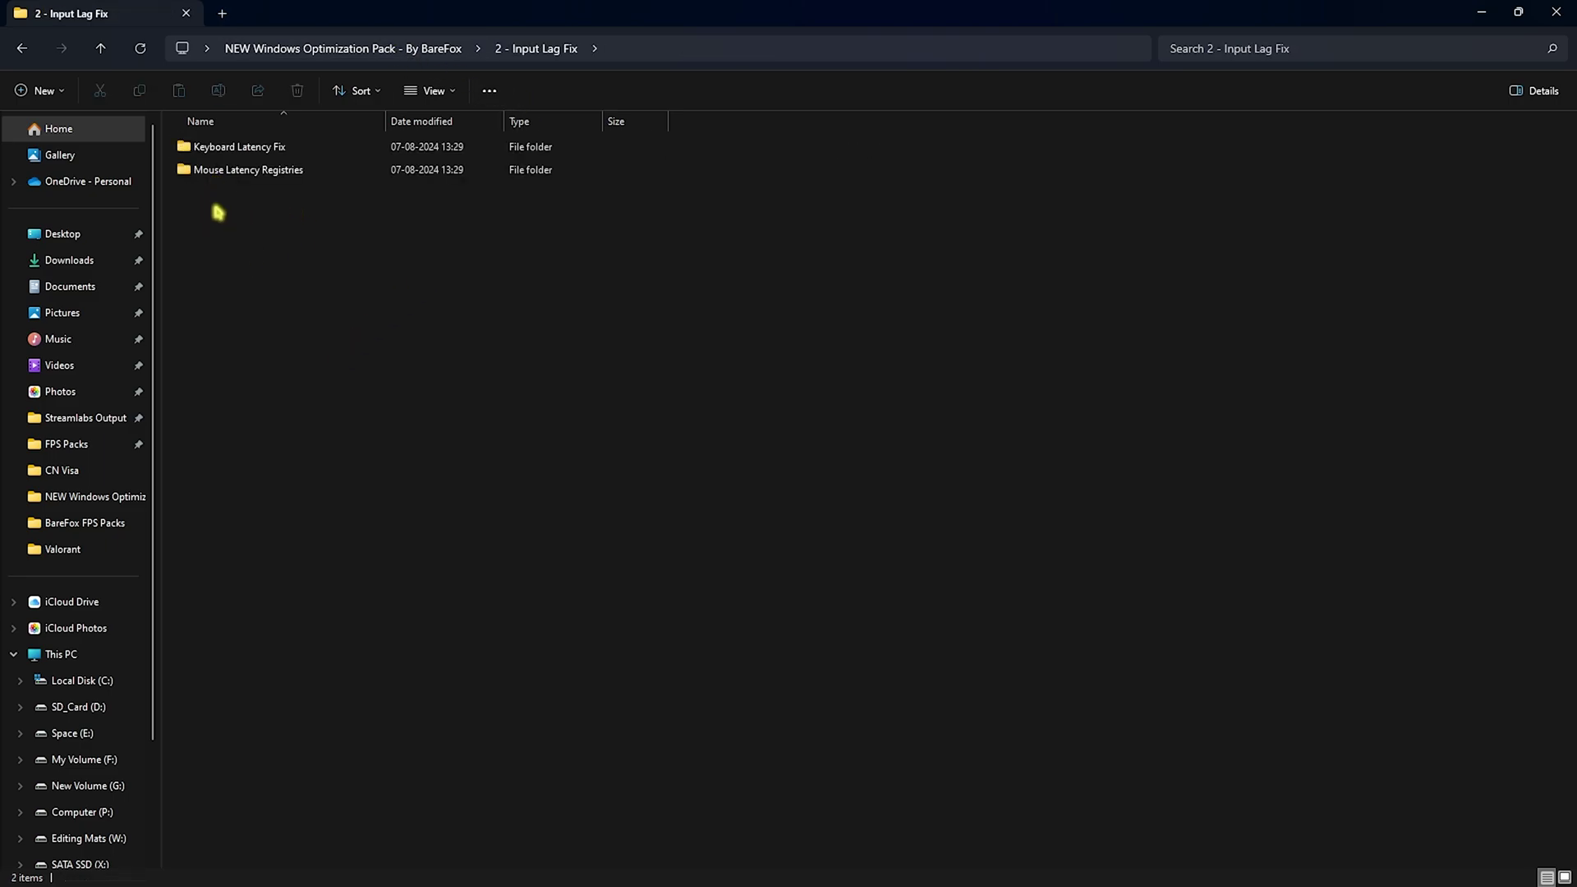
double_click(247, 148)
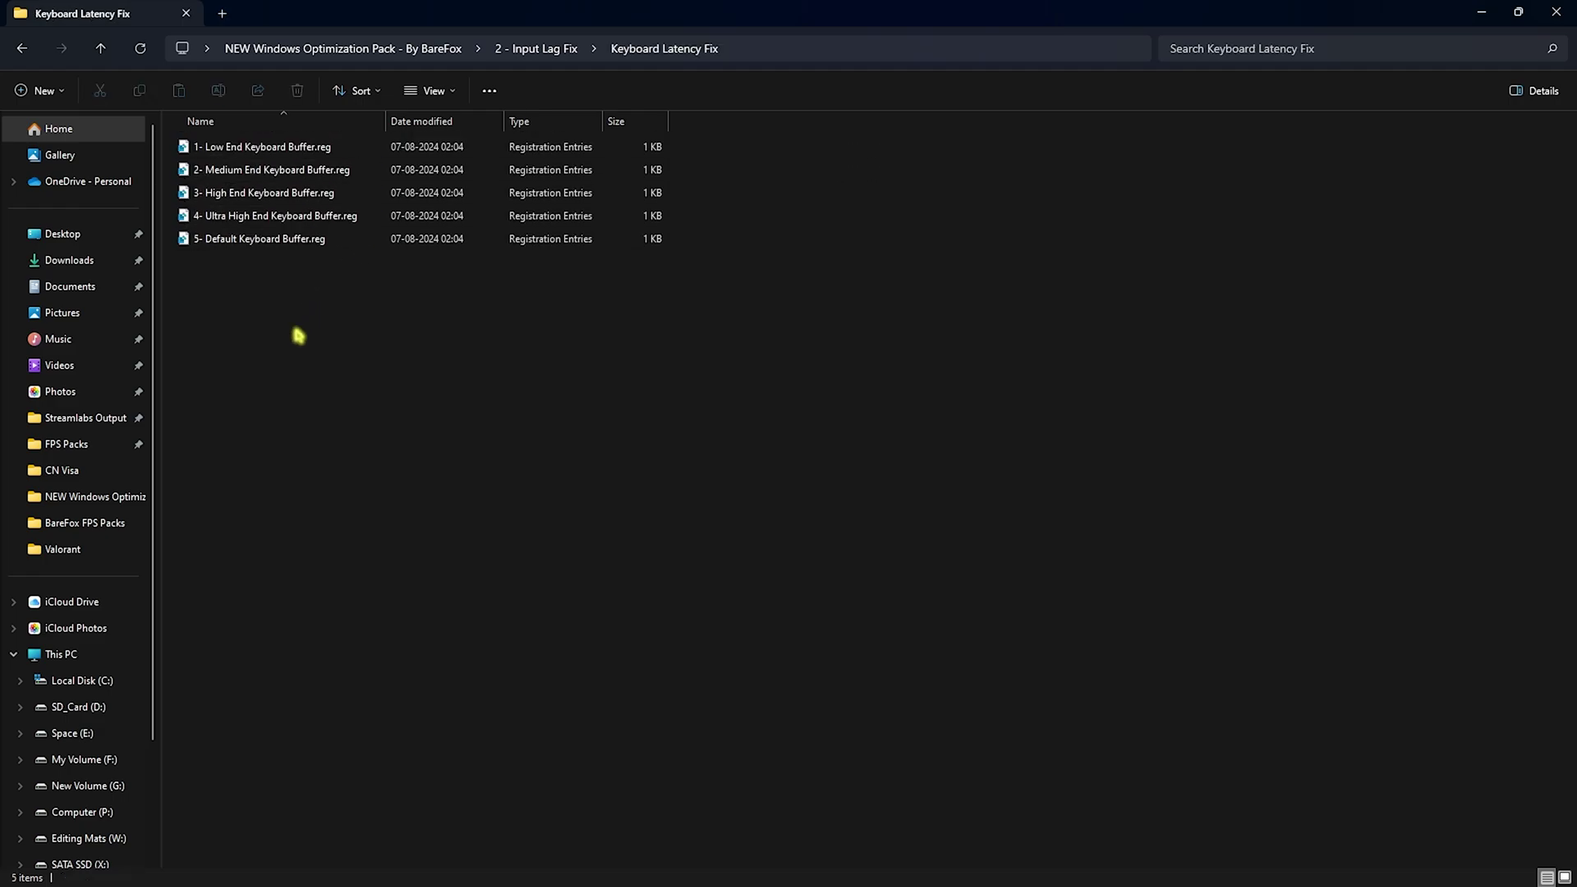
left_click_drag(296, 332, 279, 130)
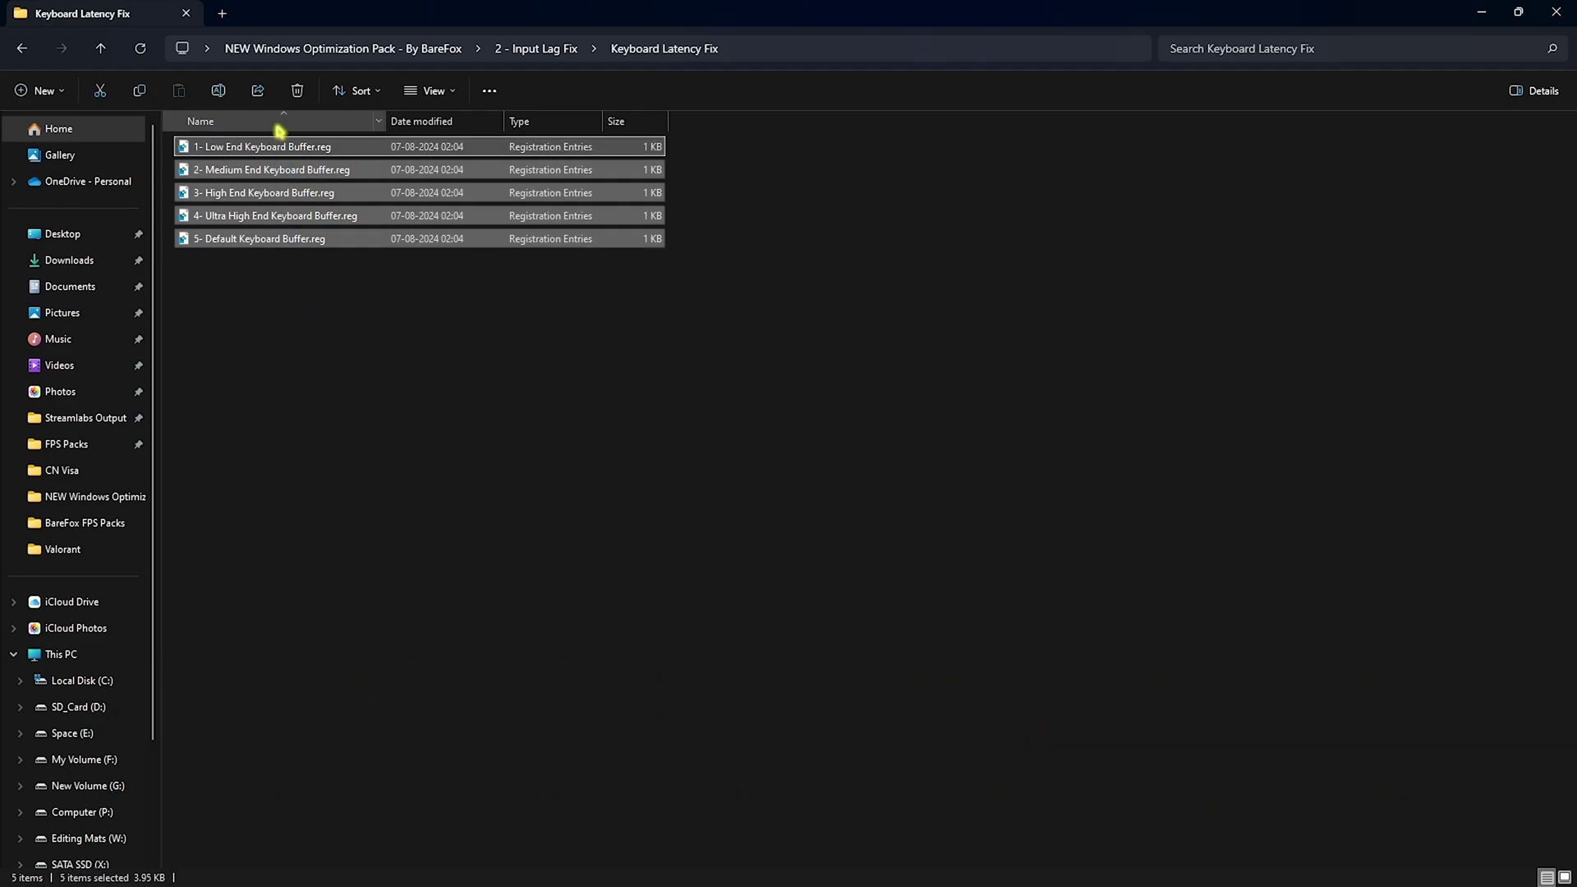
left_click(399, 306)
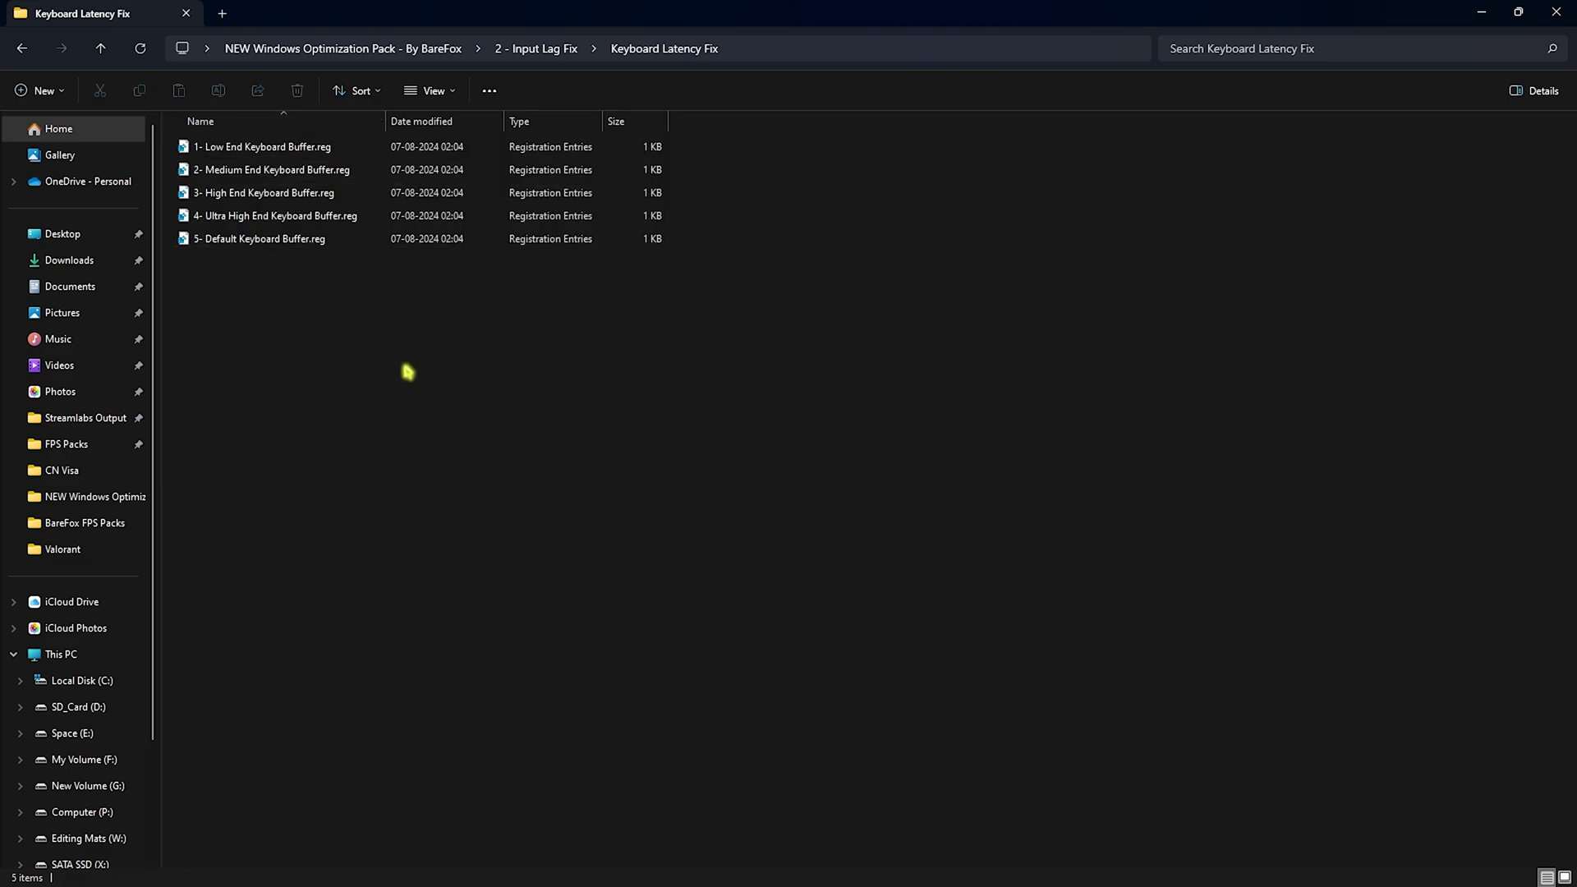
Open Mouse Latency Registries, then go back up to the parent folder
left_click(536, 49)
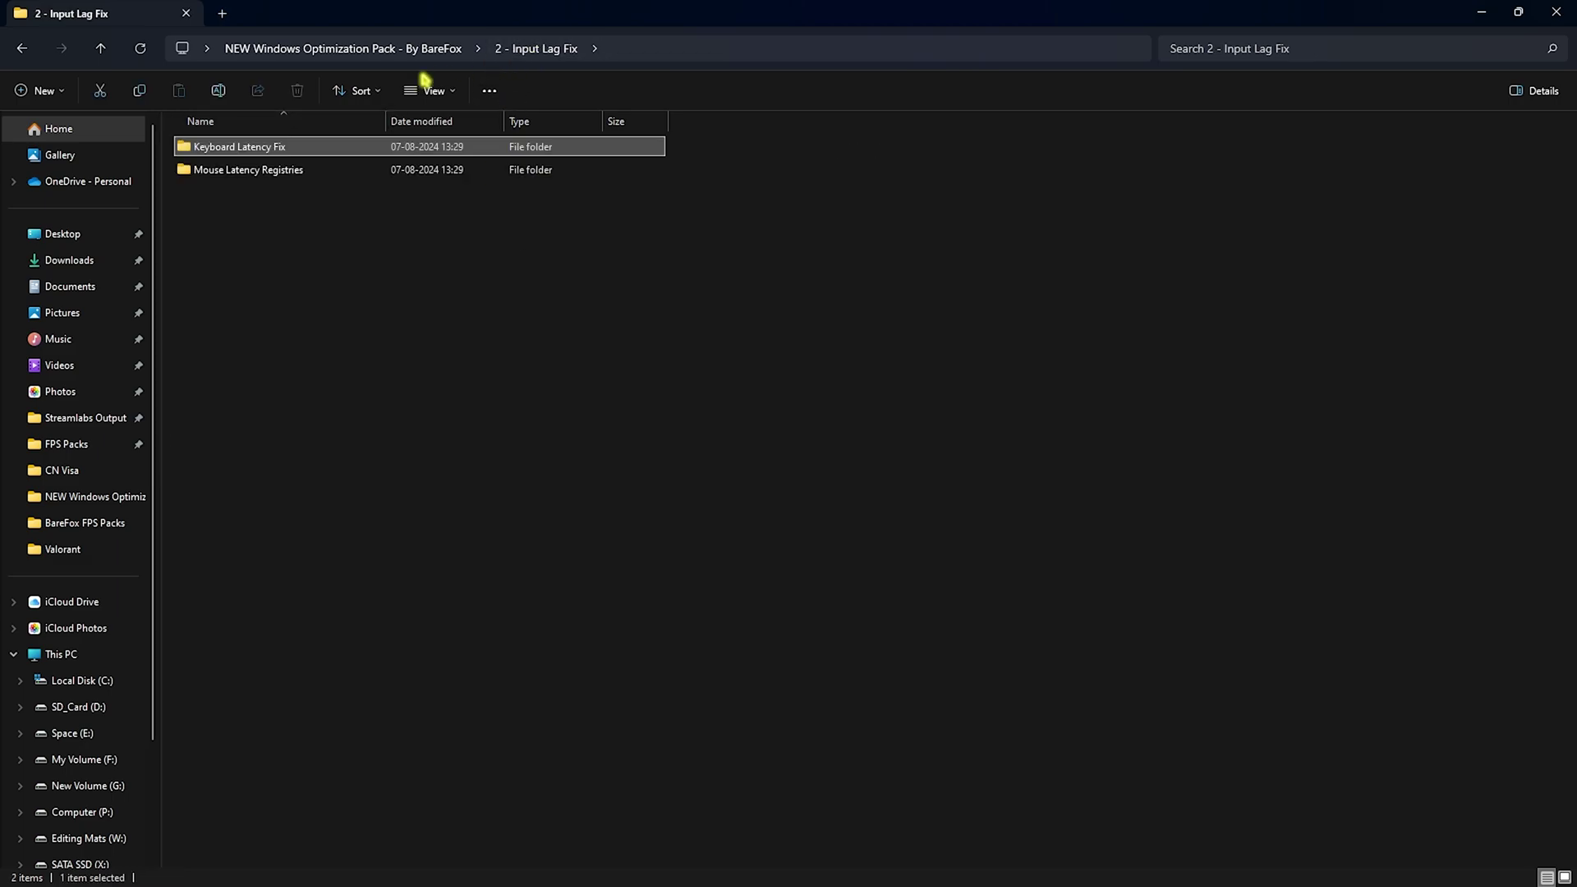
double_click(275, 173)
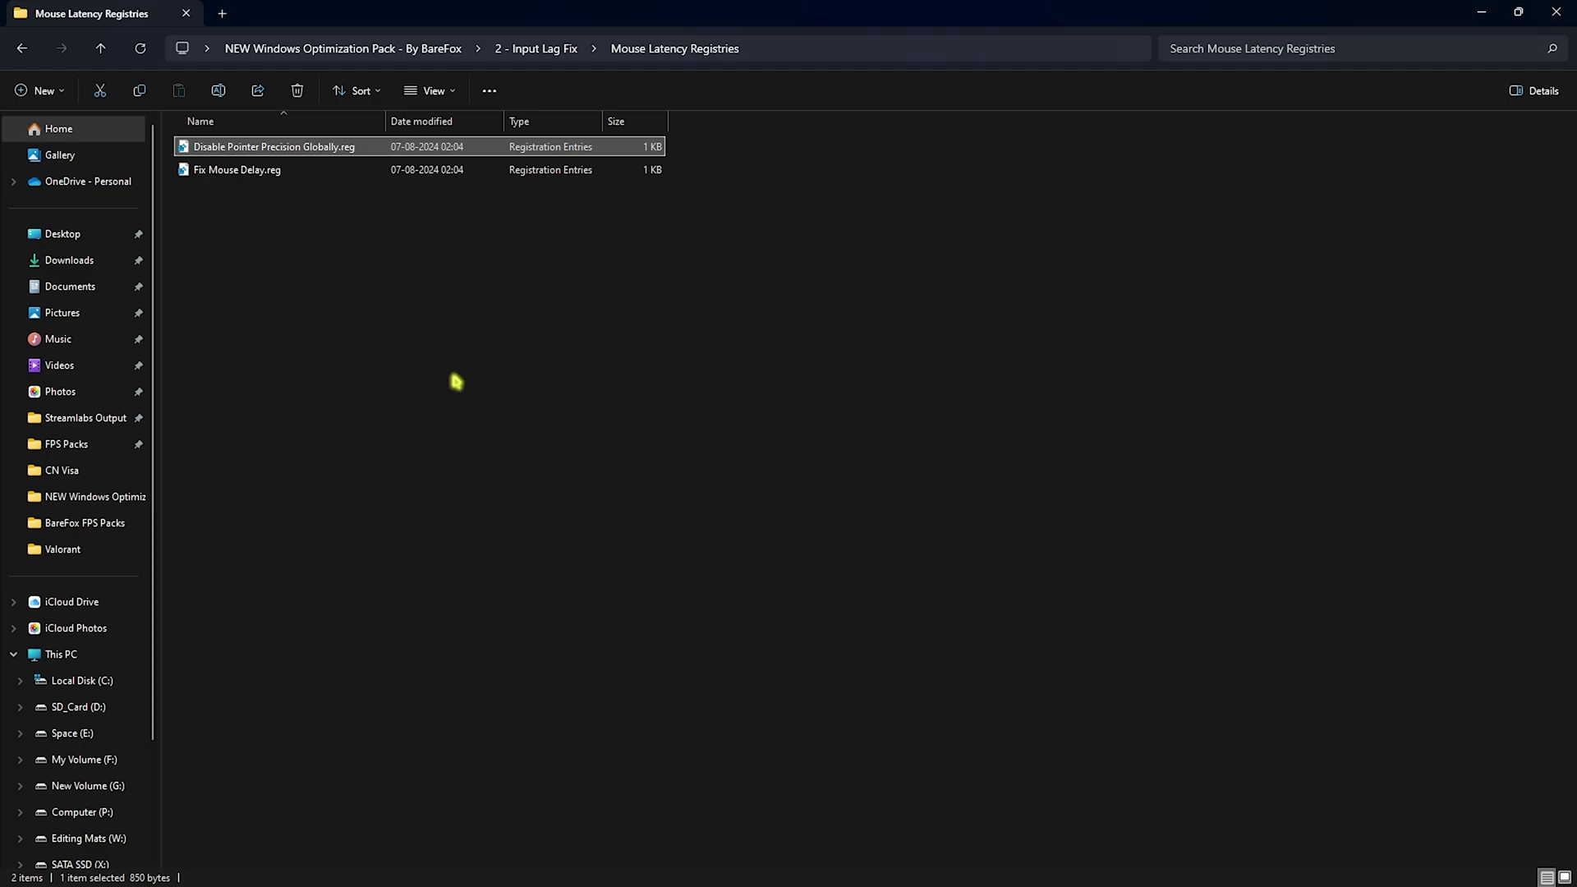
key("alt+Up")
Review the 15 RAM .reg files in 3 - RAM Optimization, including 32GB Ram.reg, then return
double_click(257, 192)
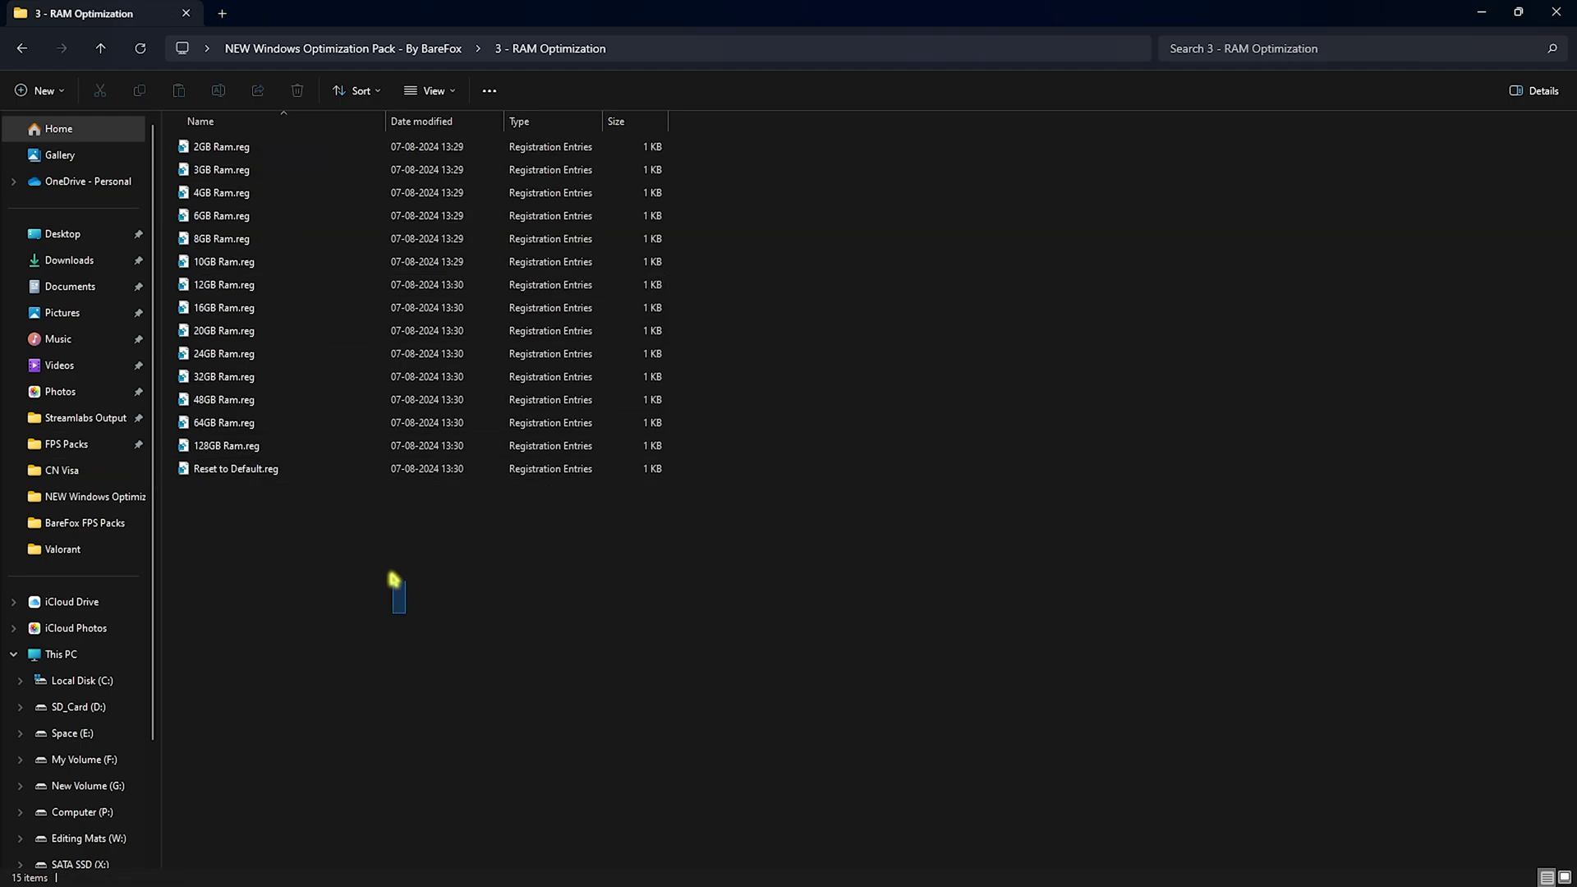
left_click_drag(394, 580, 311, 156)
left_click(328, 606)
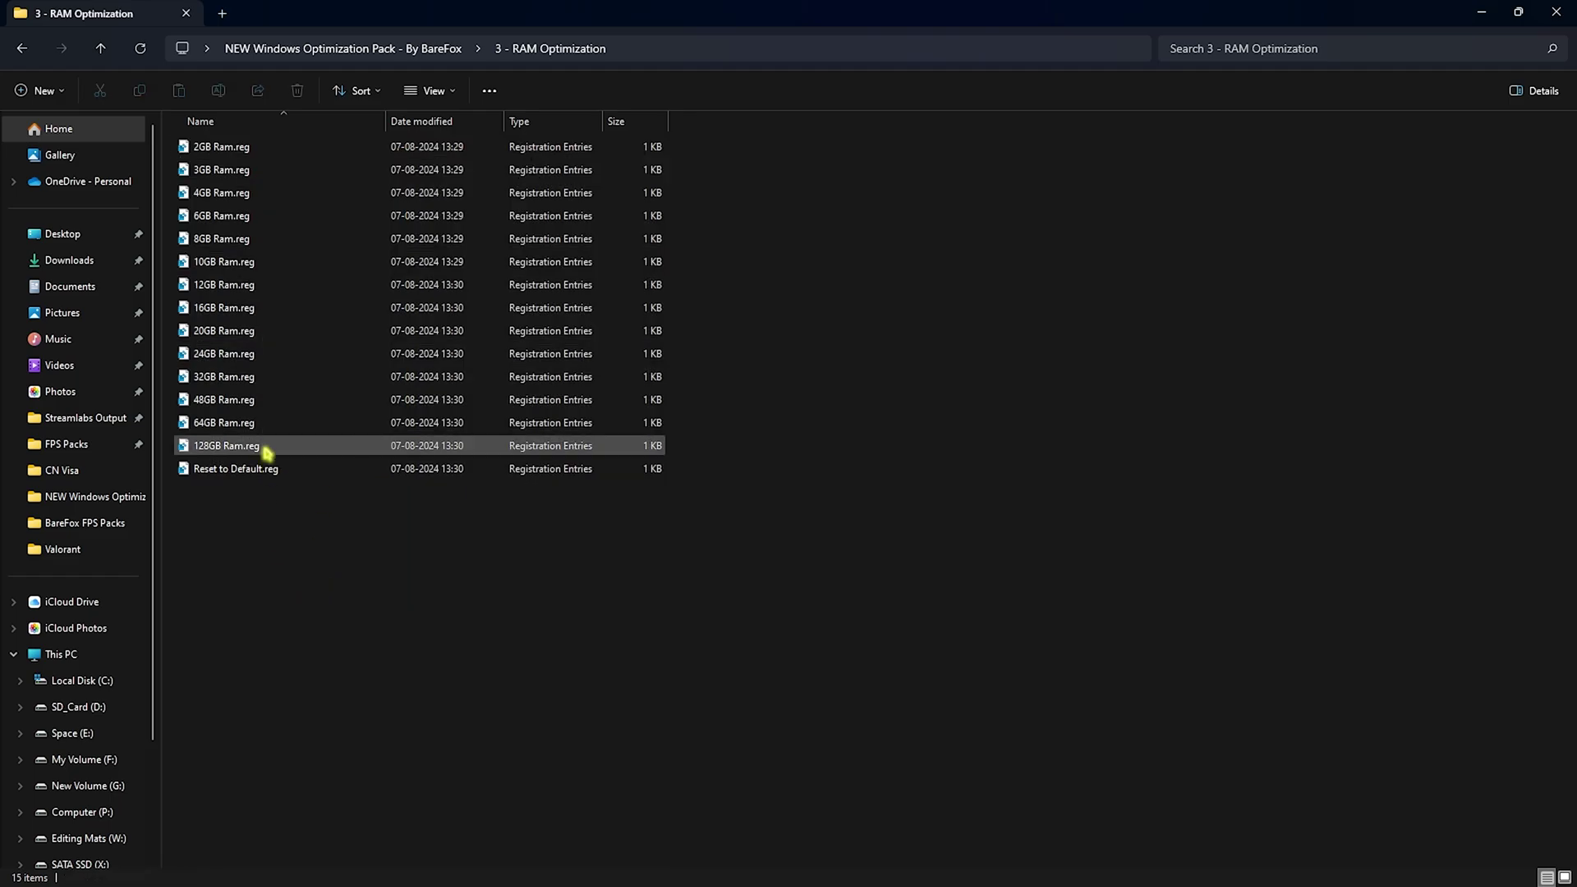
left_click(228, 380)
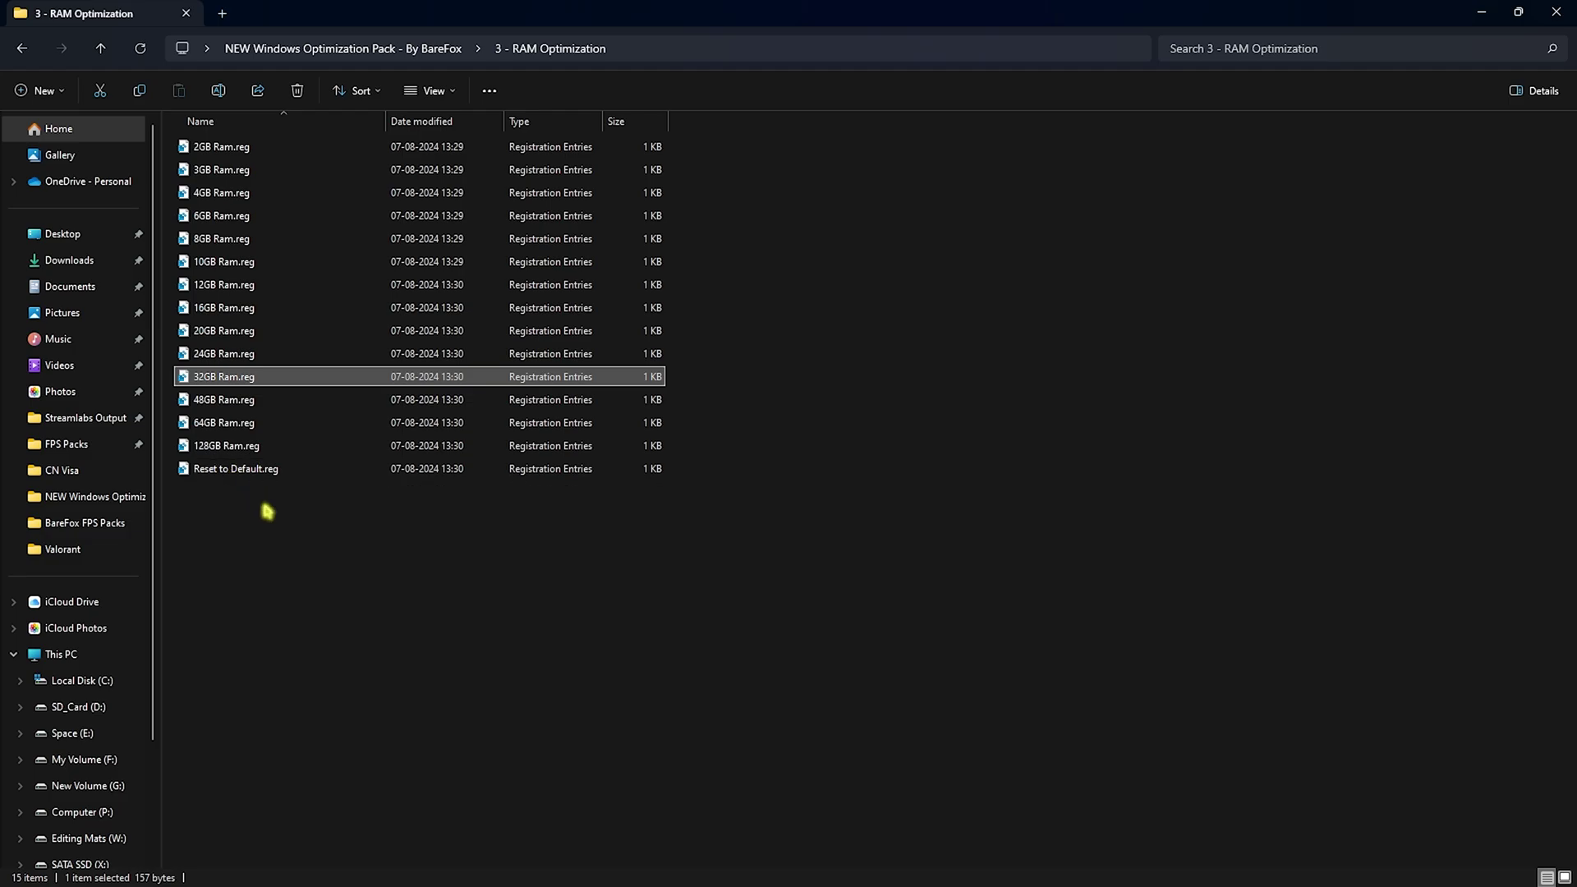
left_click(202, 538)
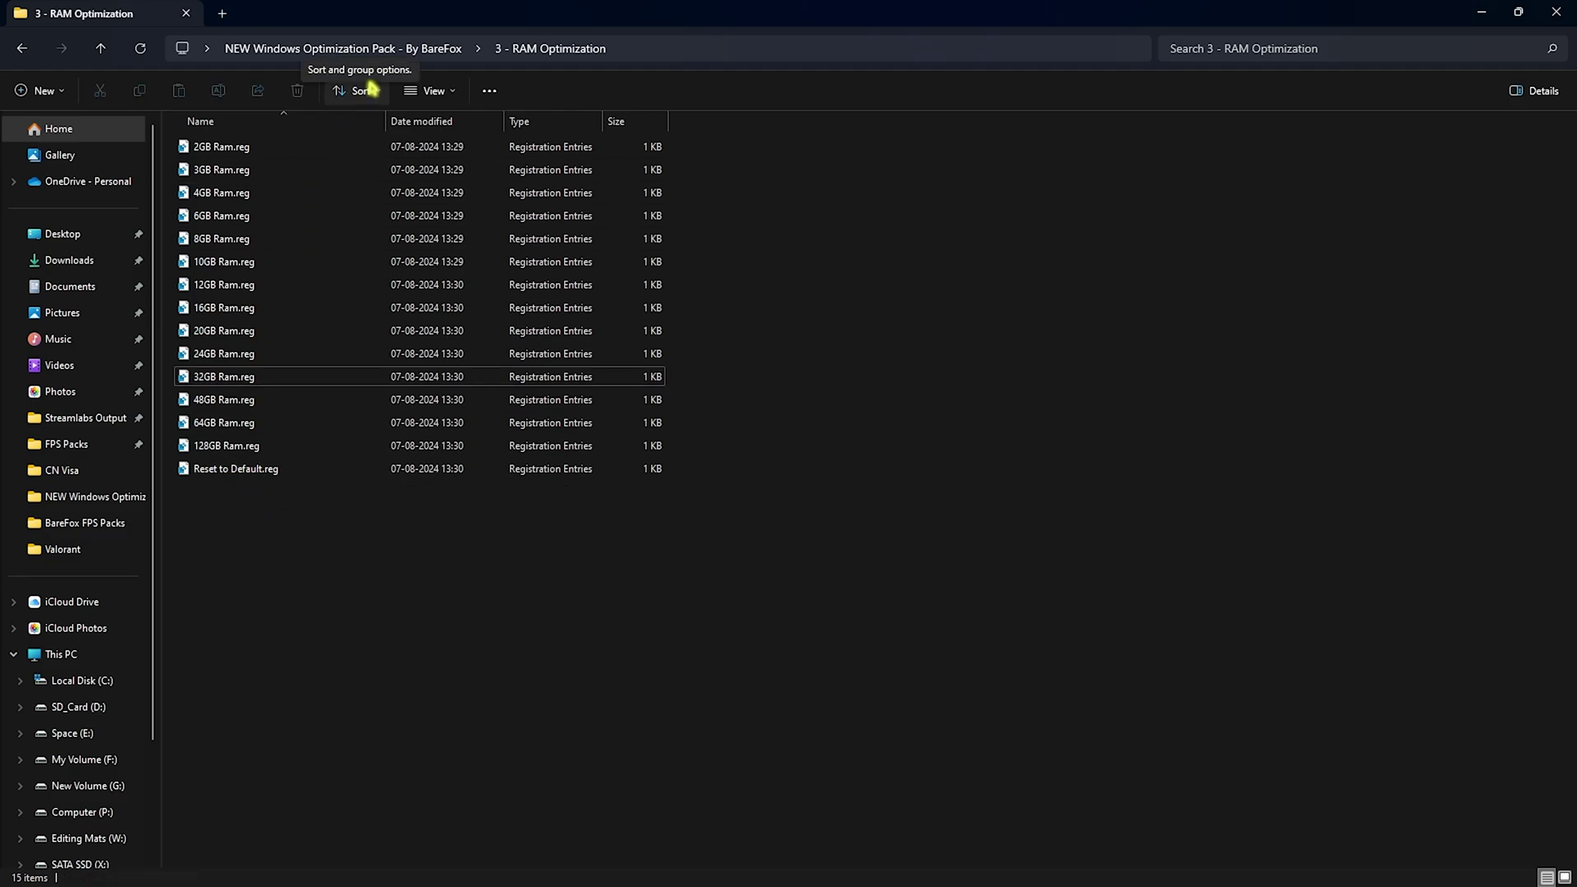
left_click(402, 49)
left_click(239, 218)
Open the 4 - Process Lasso folder and launch Process Lasso from search
double_click(239, 219)
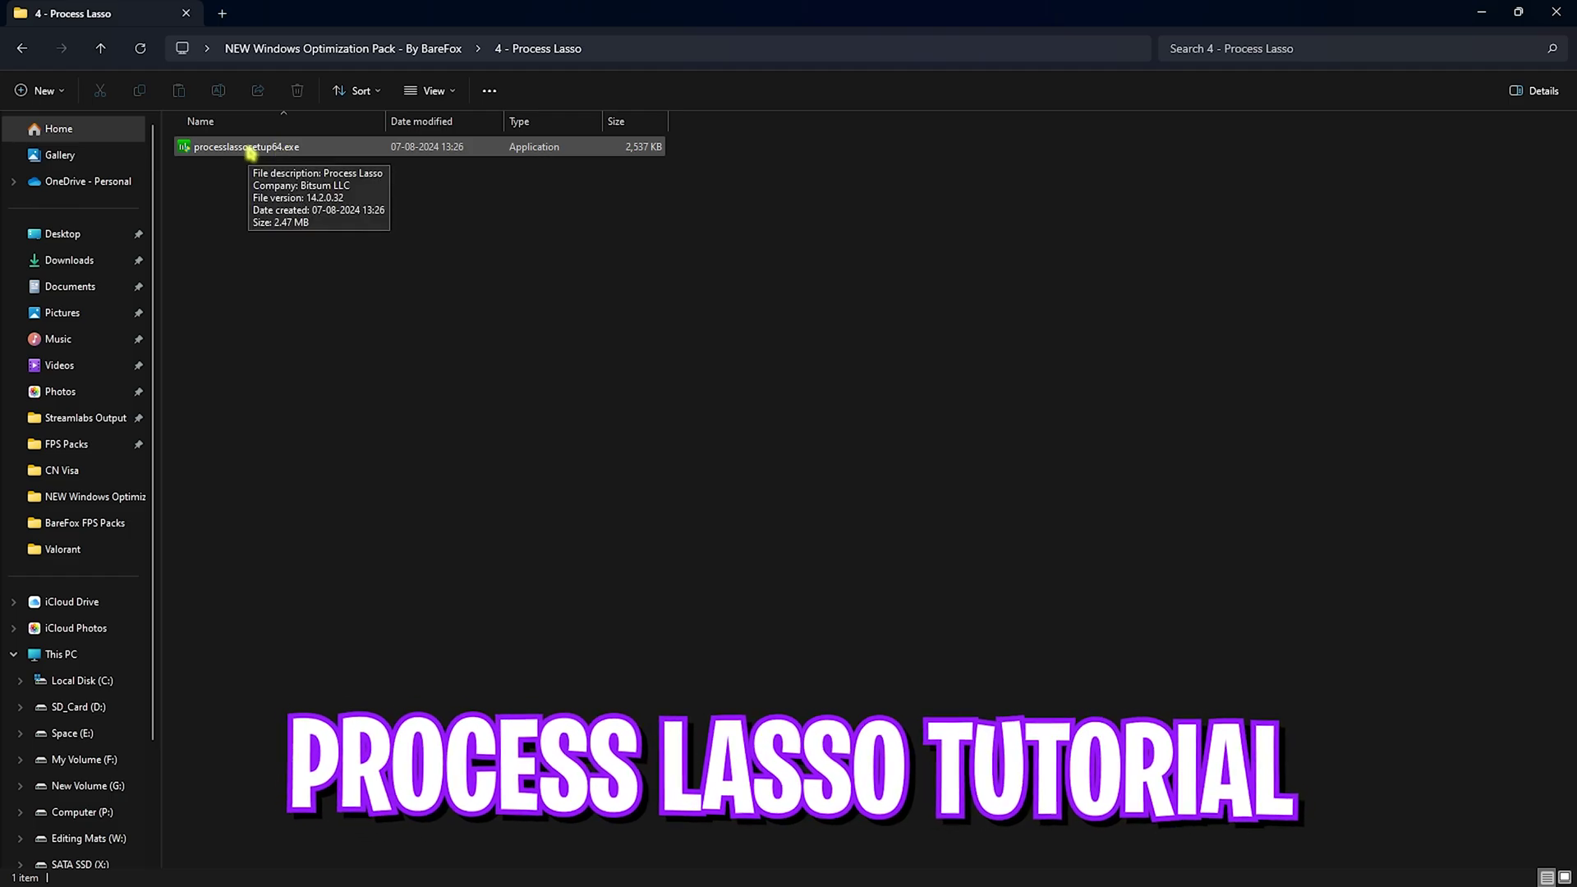
key("super")
type("process lasso")
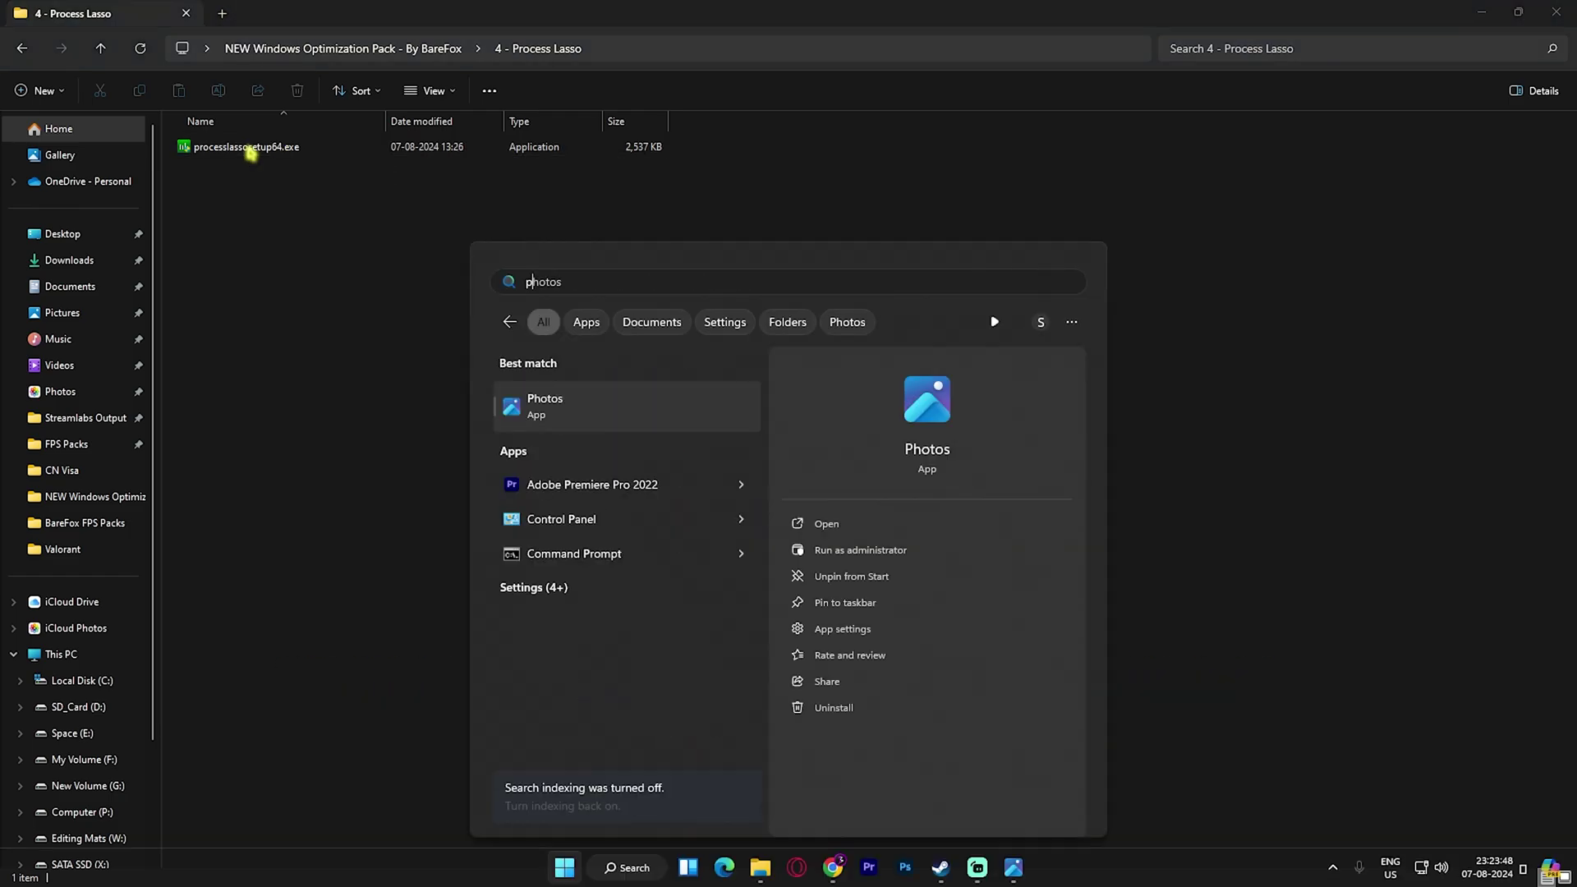
key("Return")
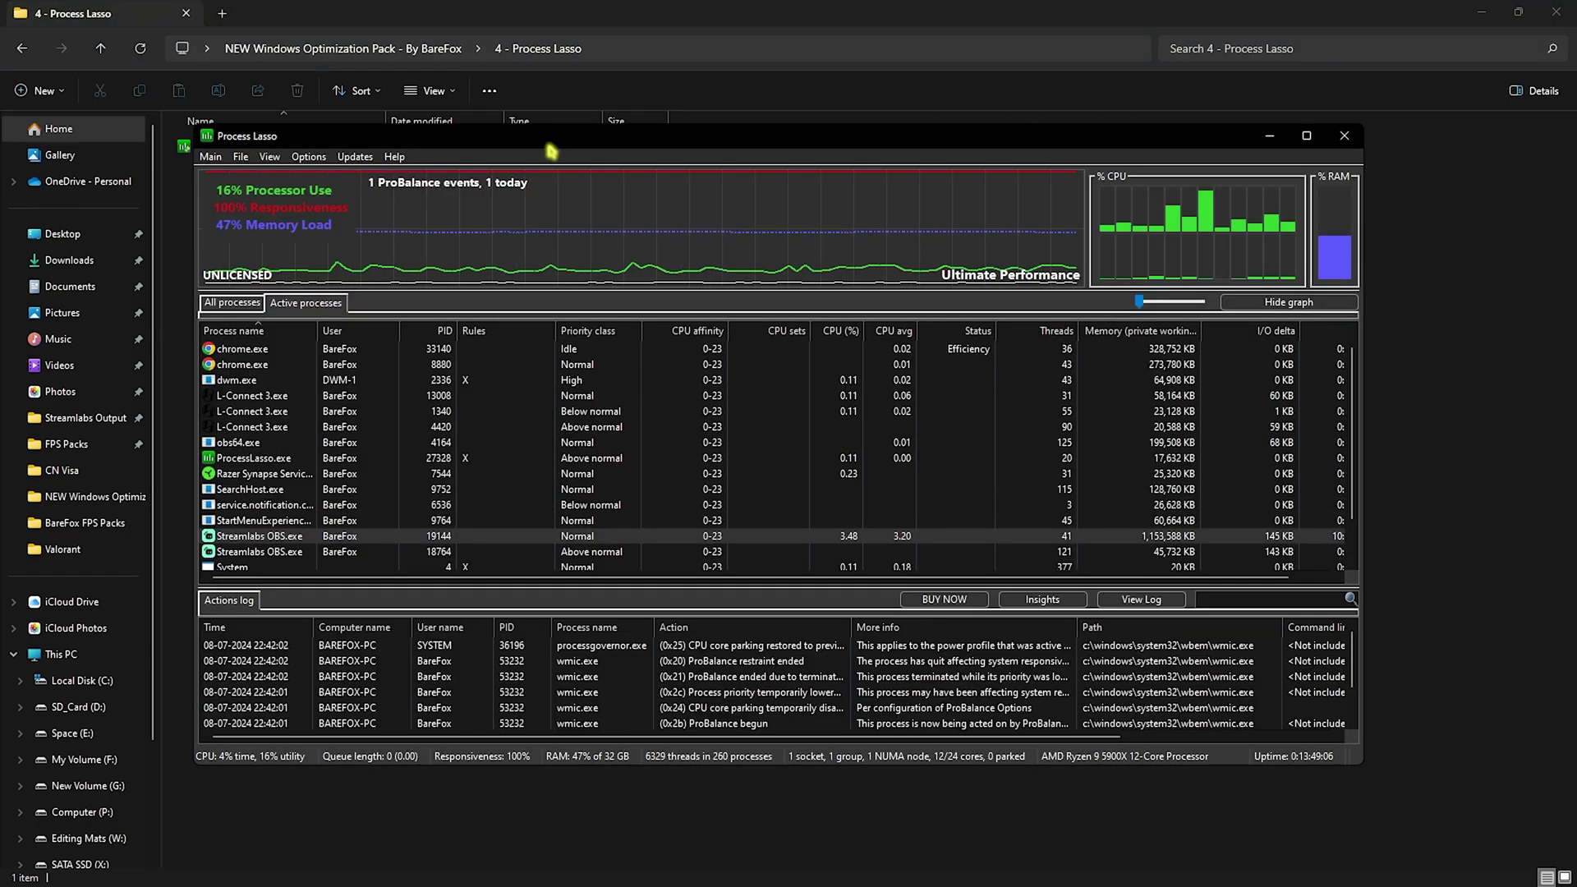
mouse_move(372, 216)
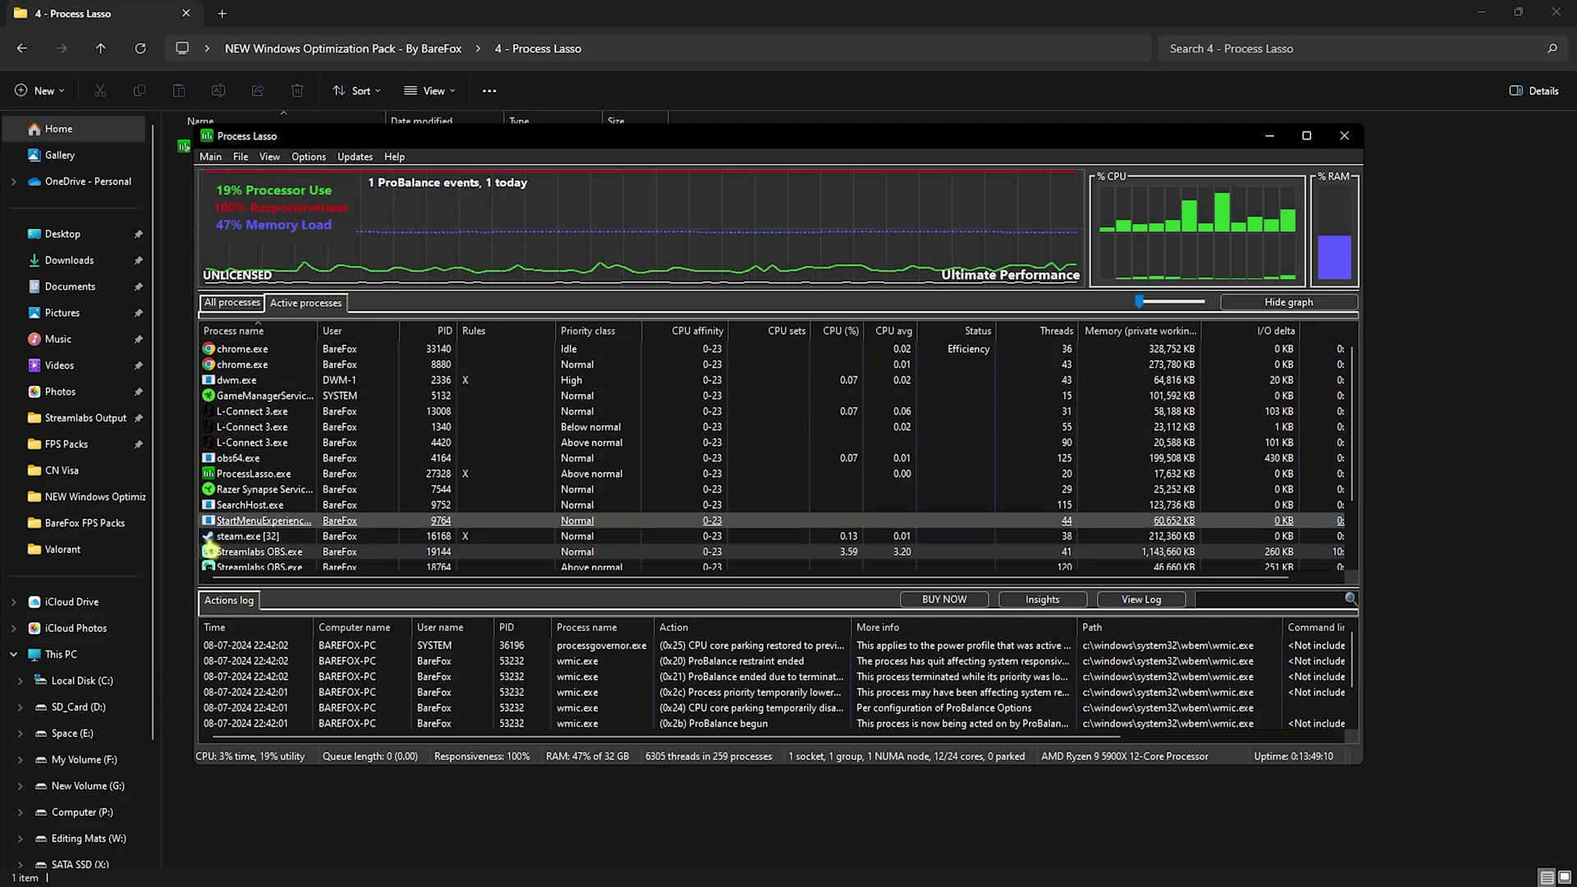
scroll(359, 474, "down", 2)
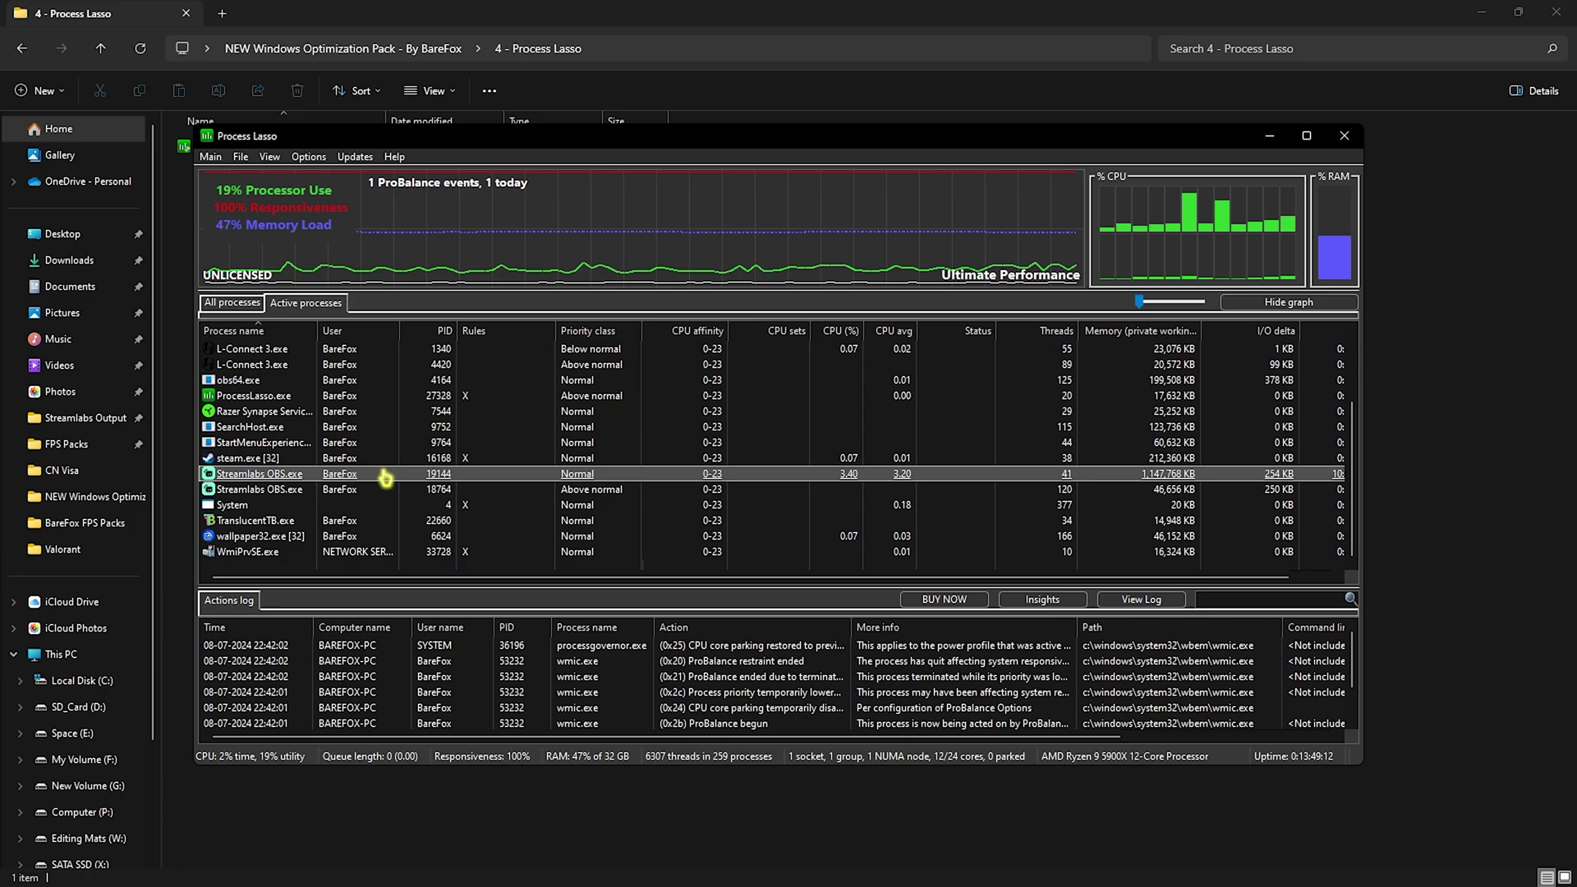
scroll(387, 474, "up", 2)
Launch VALORANT from search via 'va'
key("super")
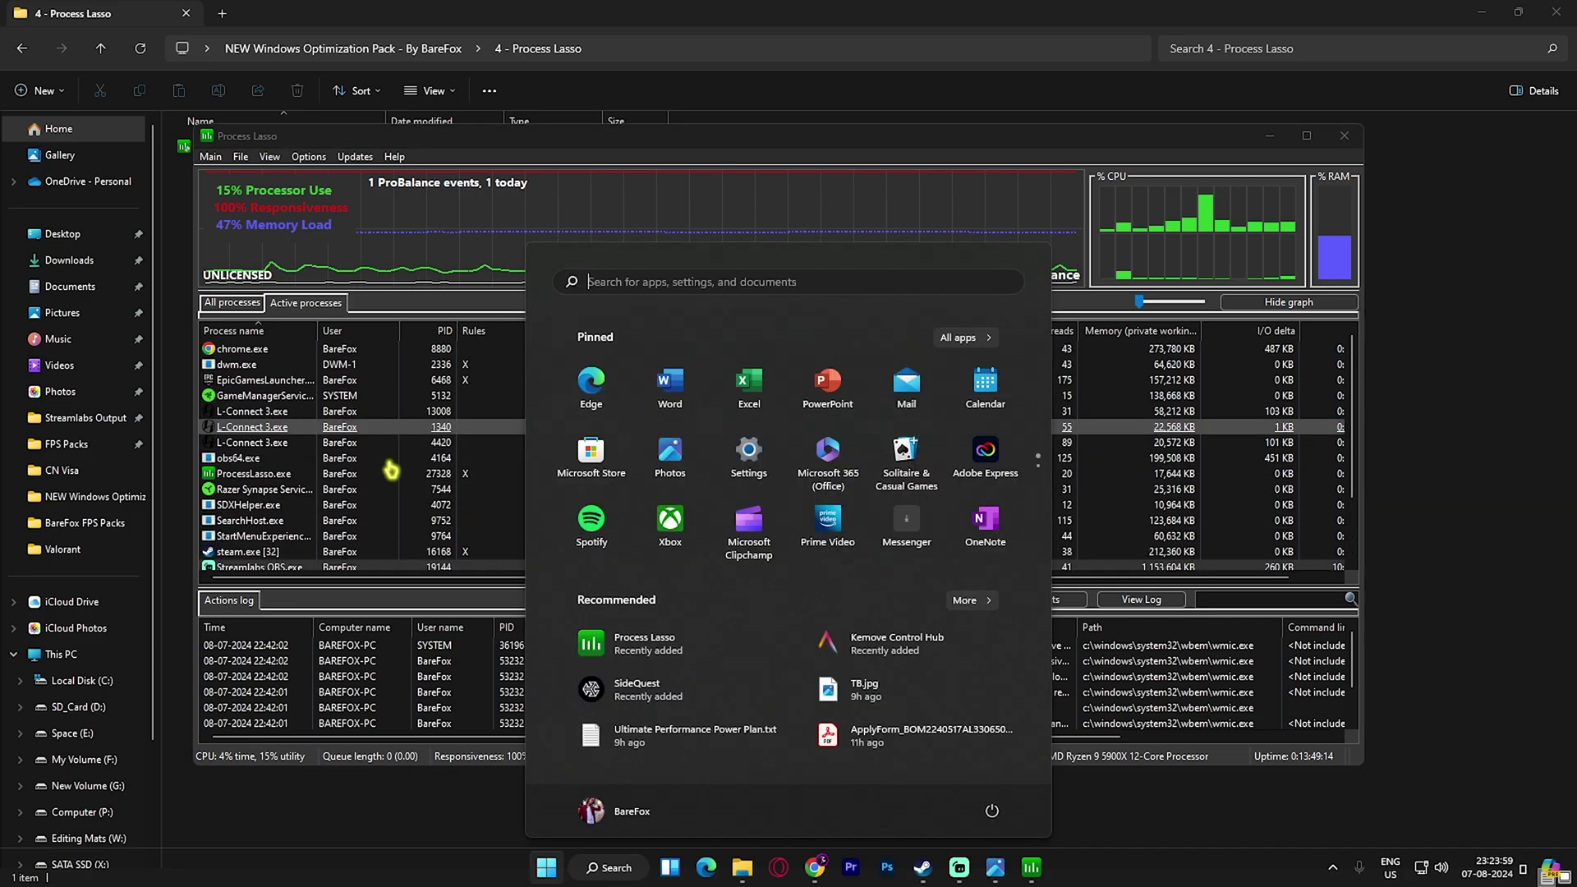
type("val")
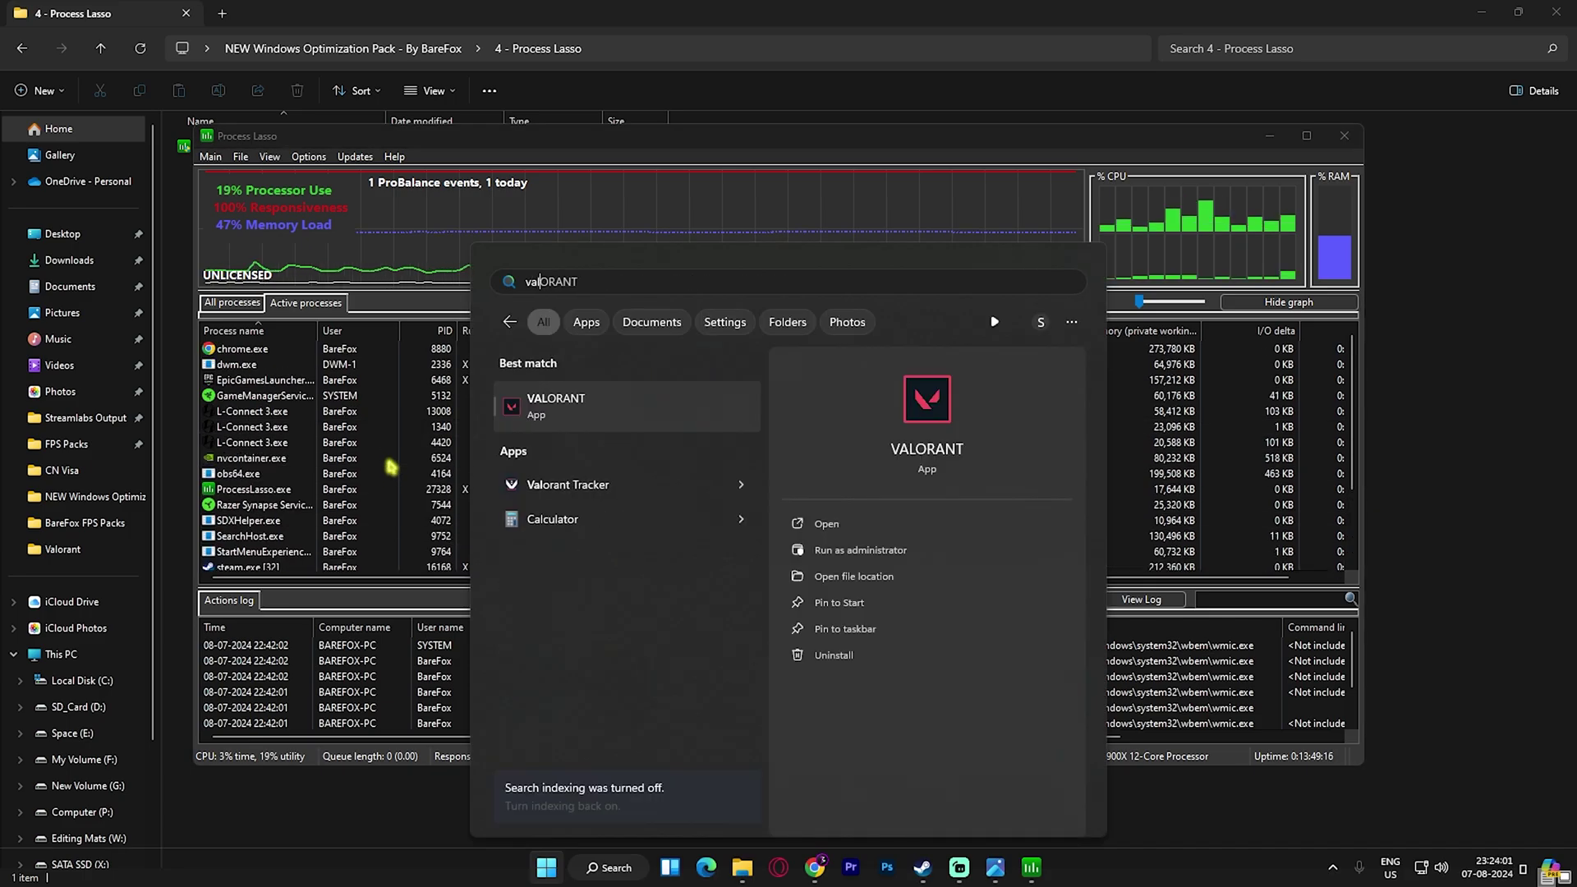
key("Return")
Set VALORANT-Win64-Shipping.exe's current CPU priority to High
scroll(278, 384, "down", 5)
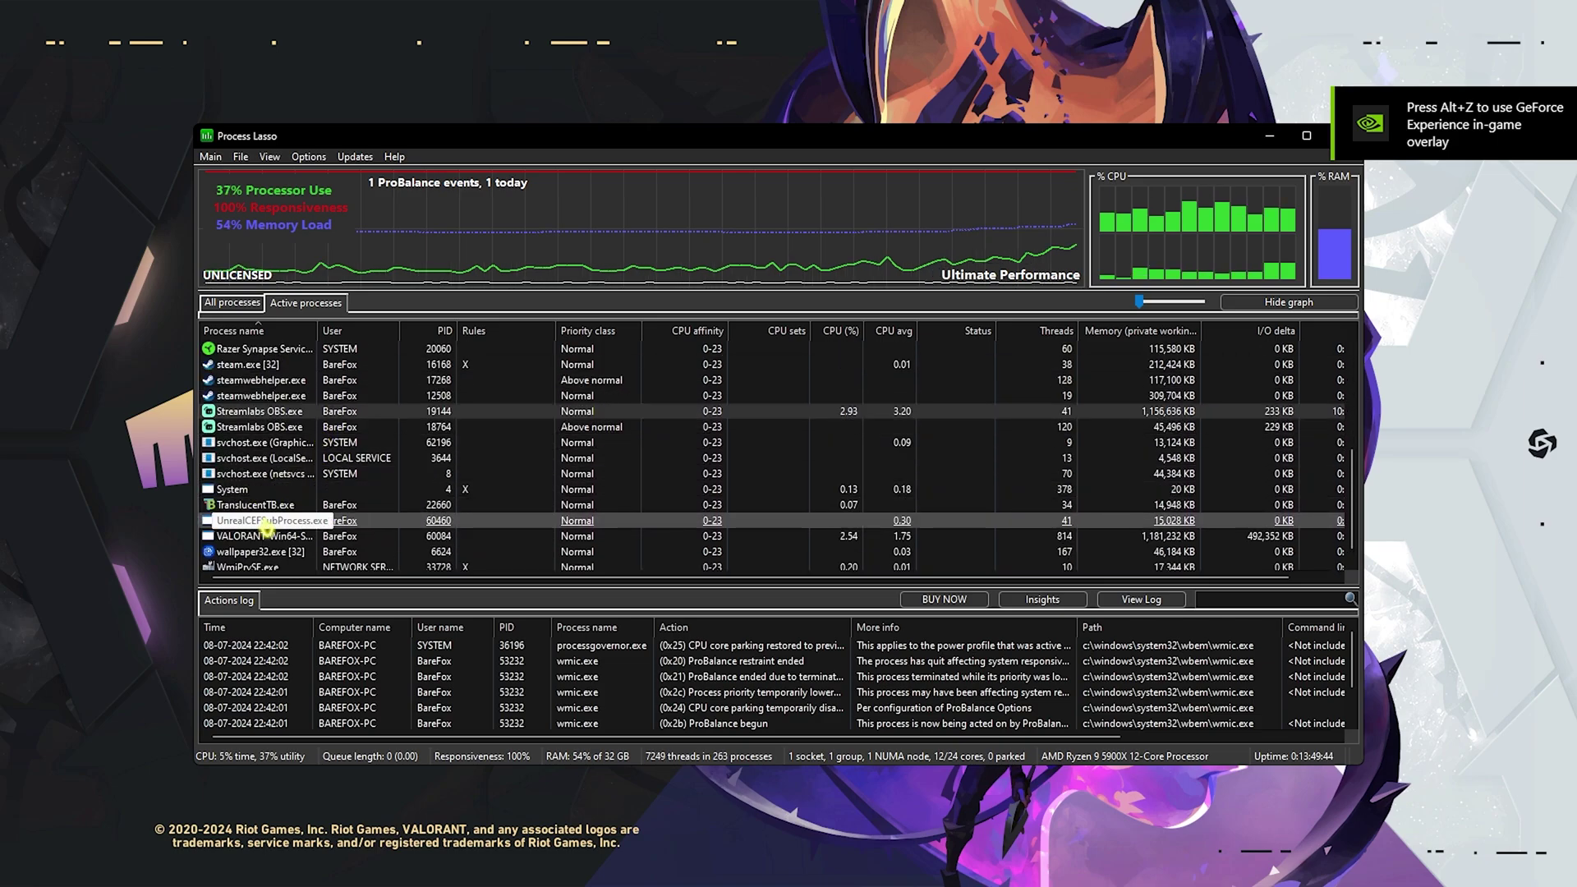
left_click_drag(317, 331, 375, 330)
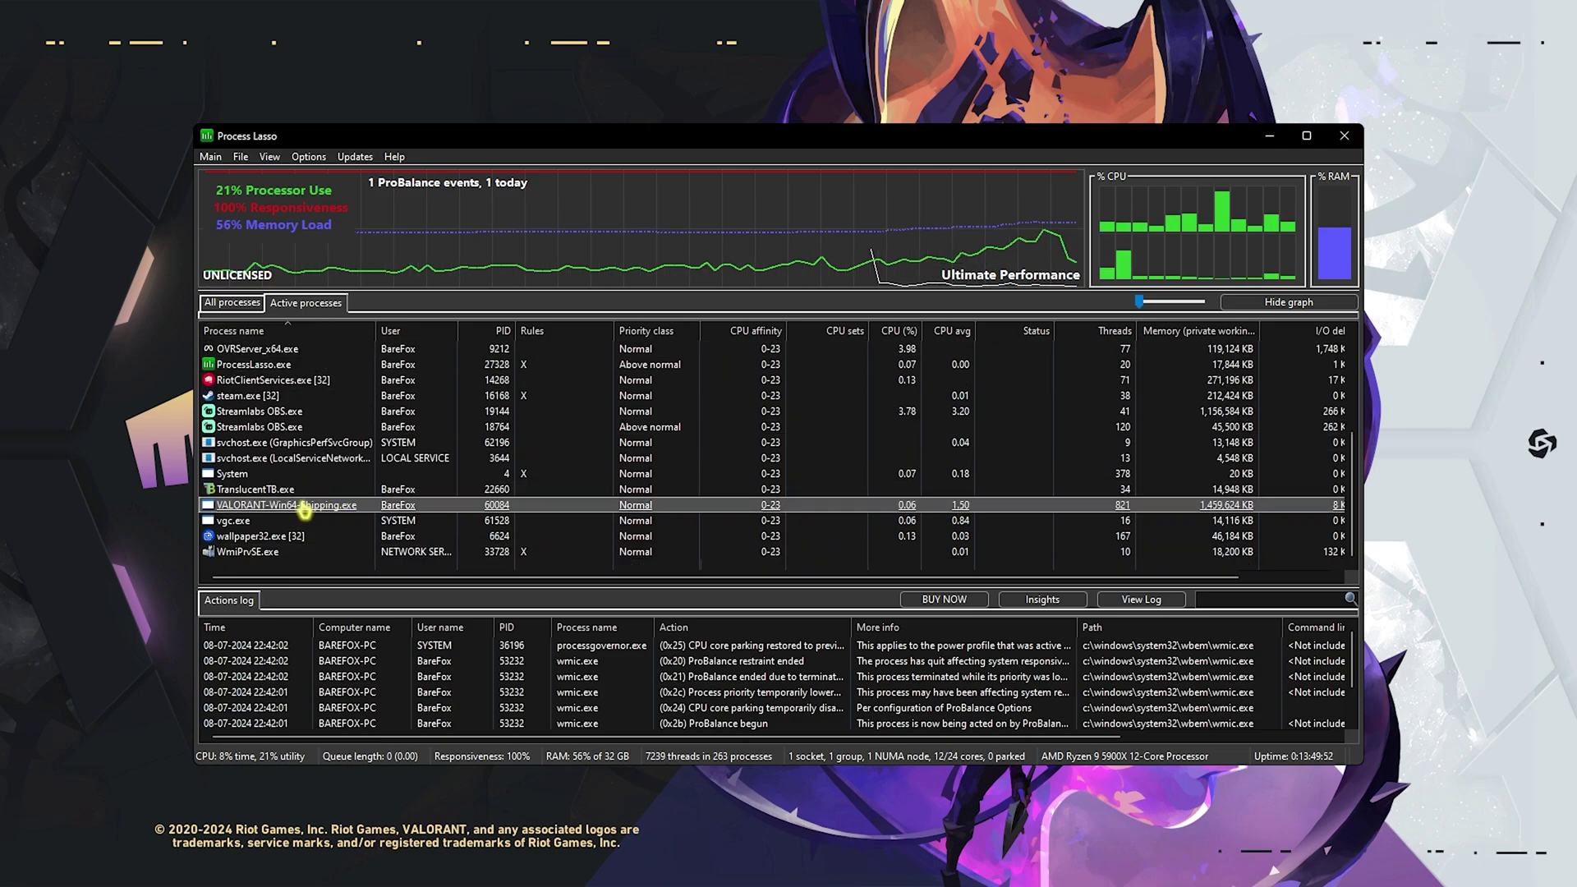
right_click(297, 527)
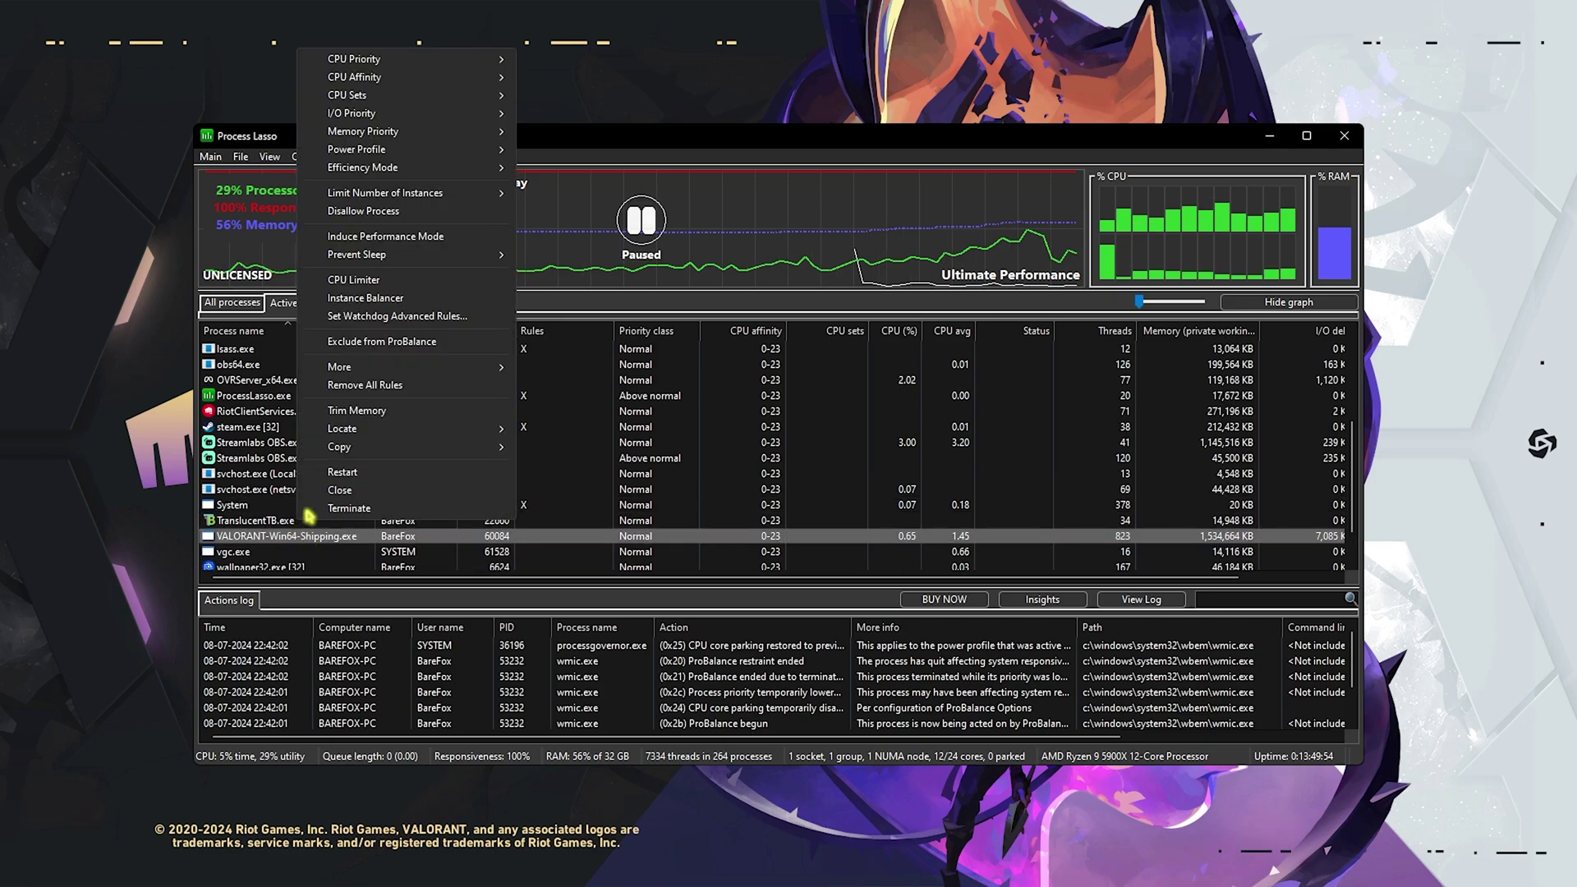
mouse_move(366, 66)
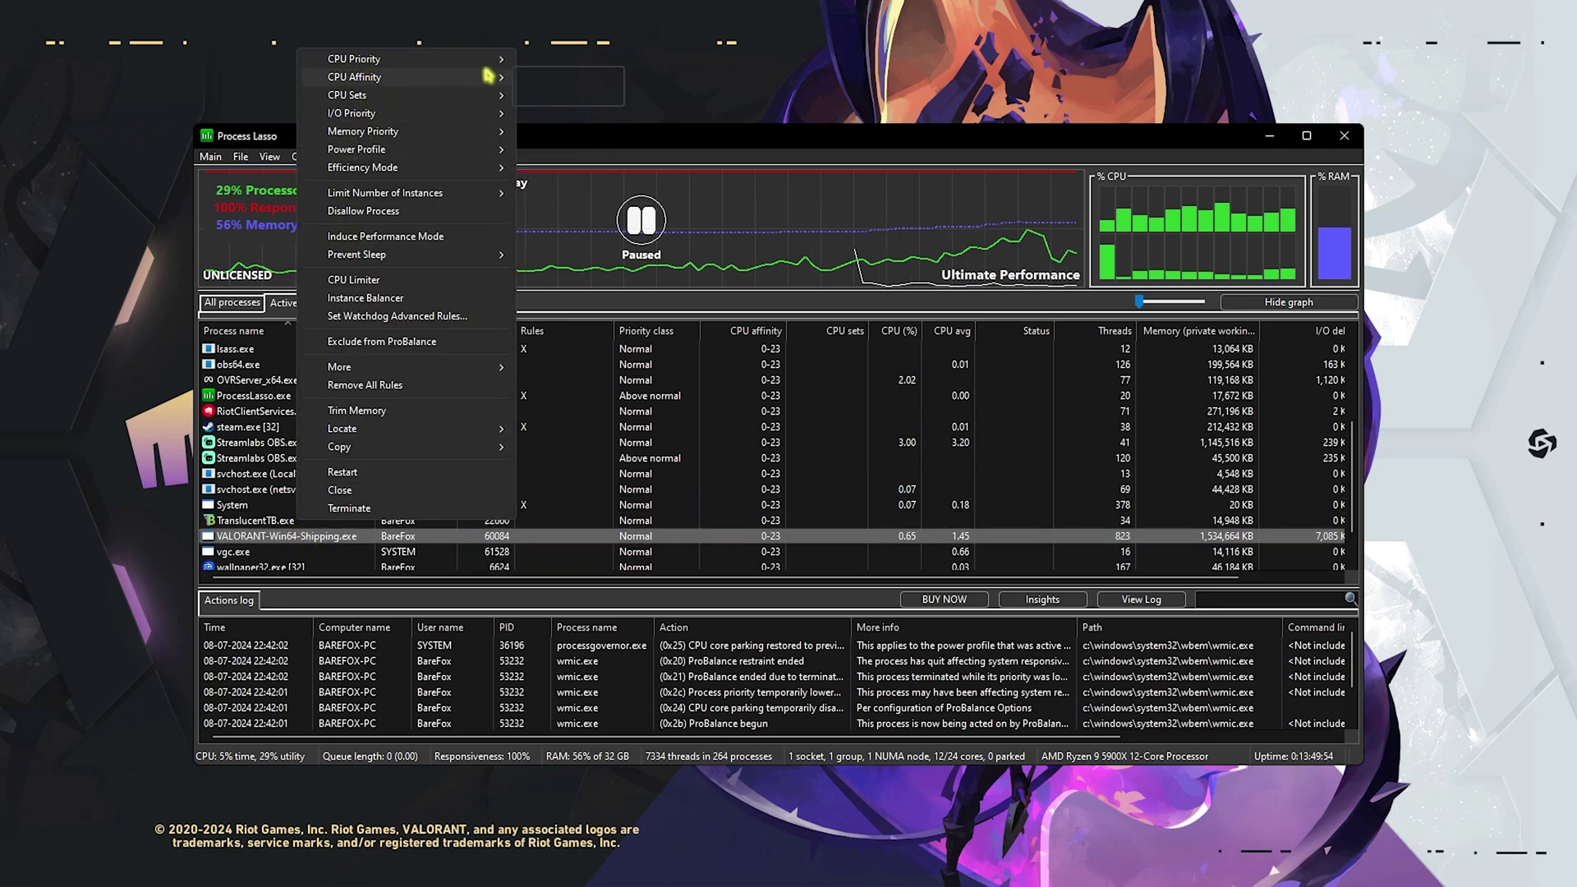
mouse_move(557, 64)
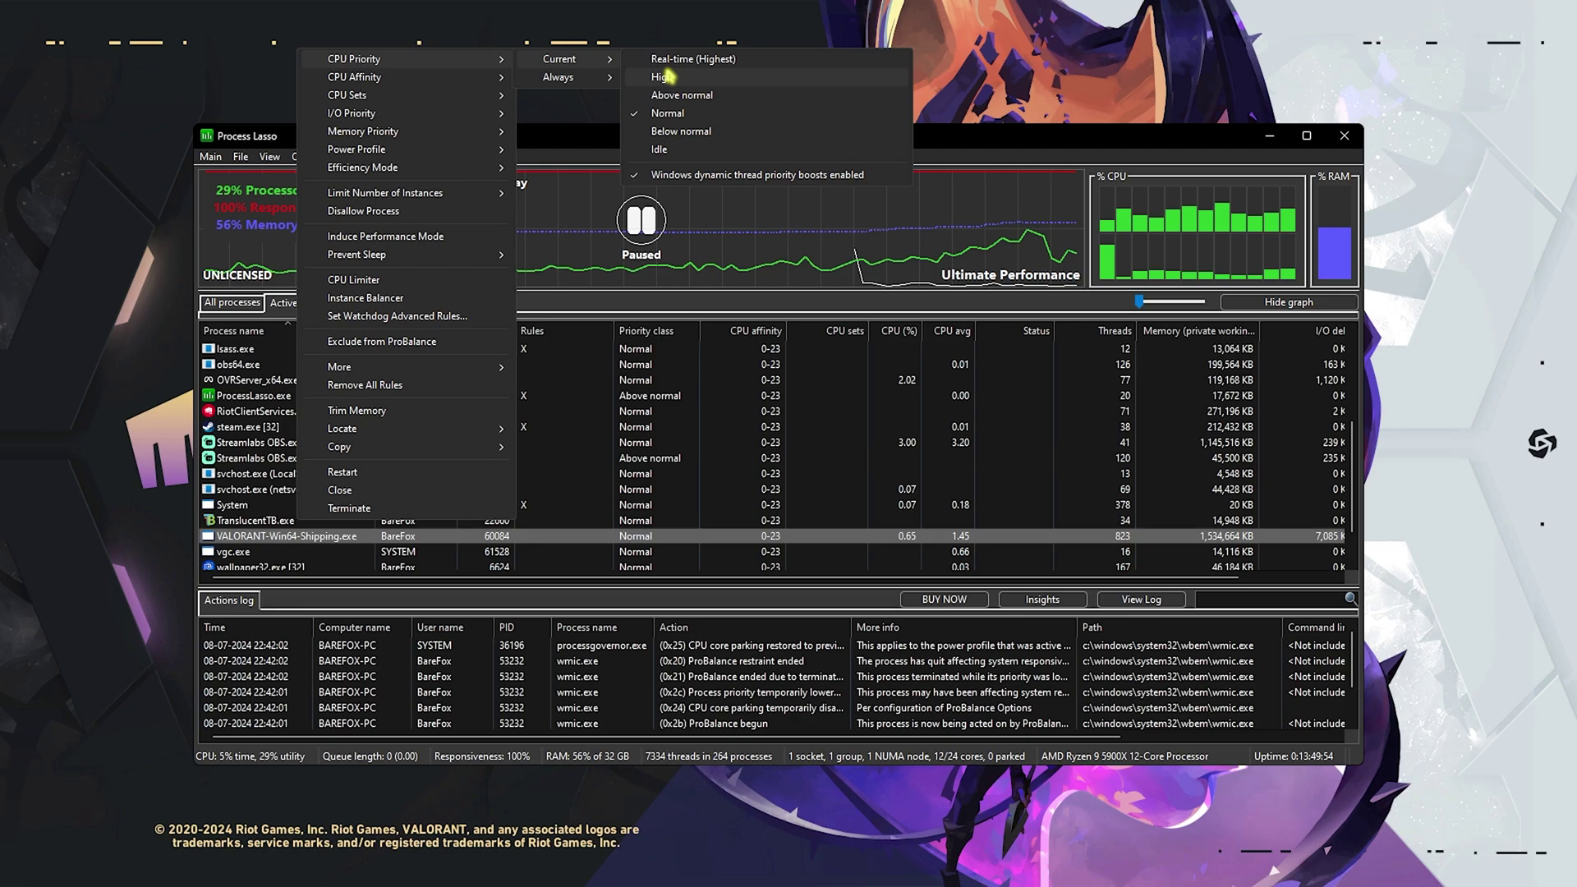
left_click(667, 77)
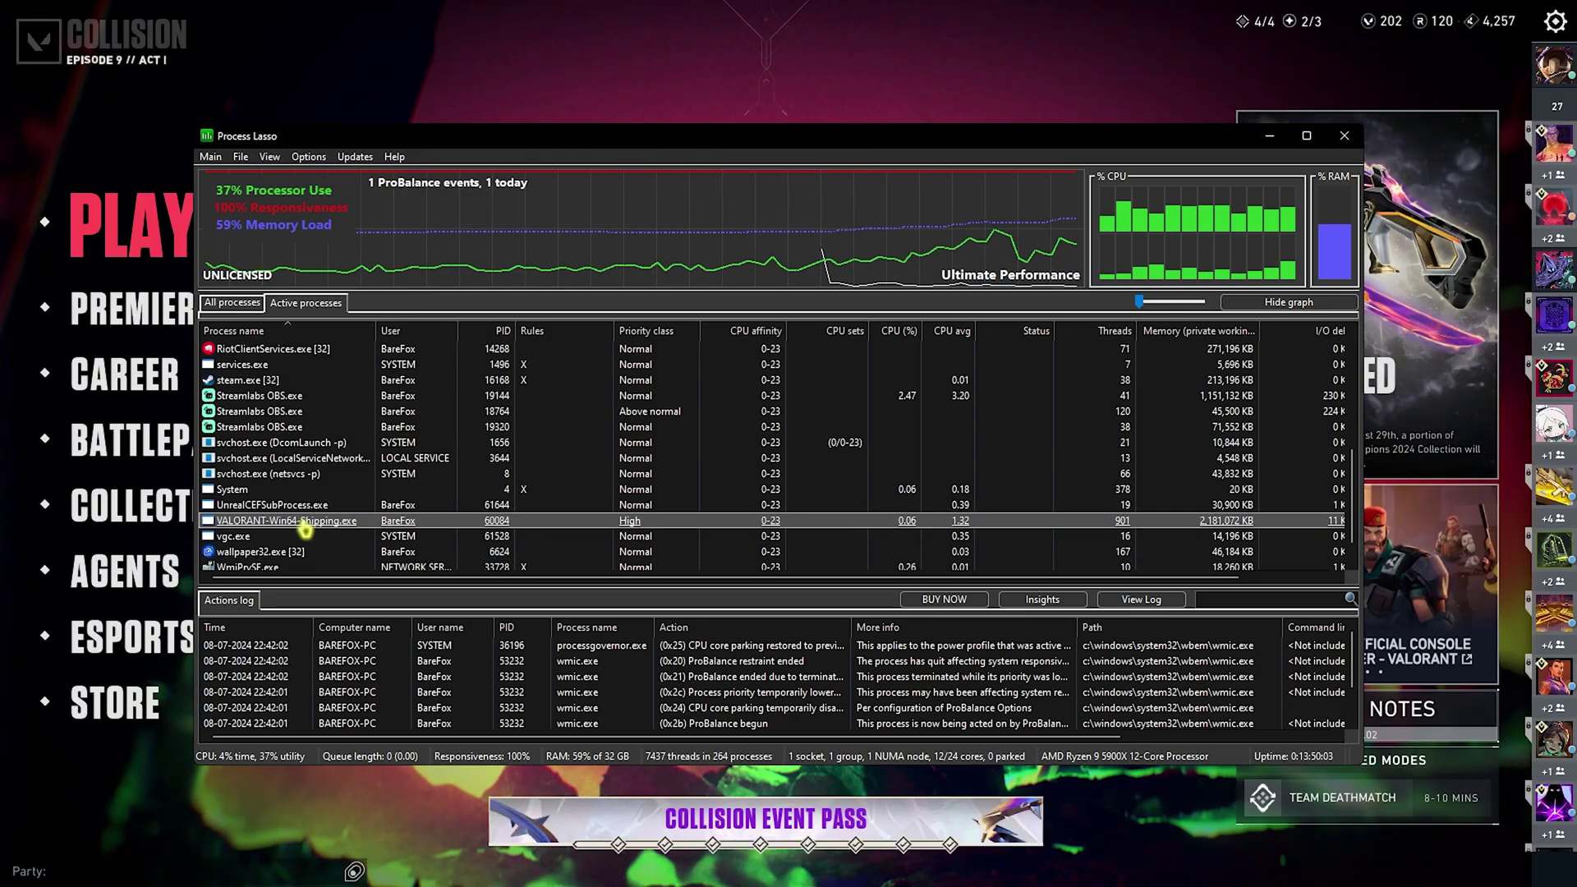
Set VALORANT's current CPU affinity to exclude CPU 0
right_click(310, 523)
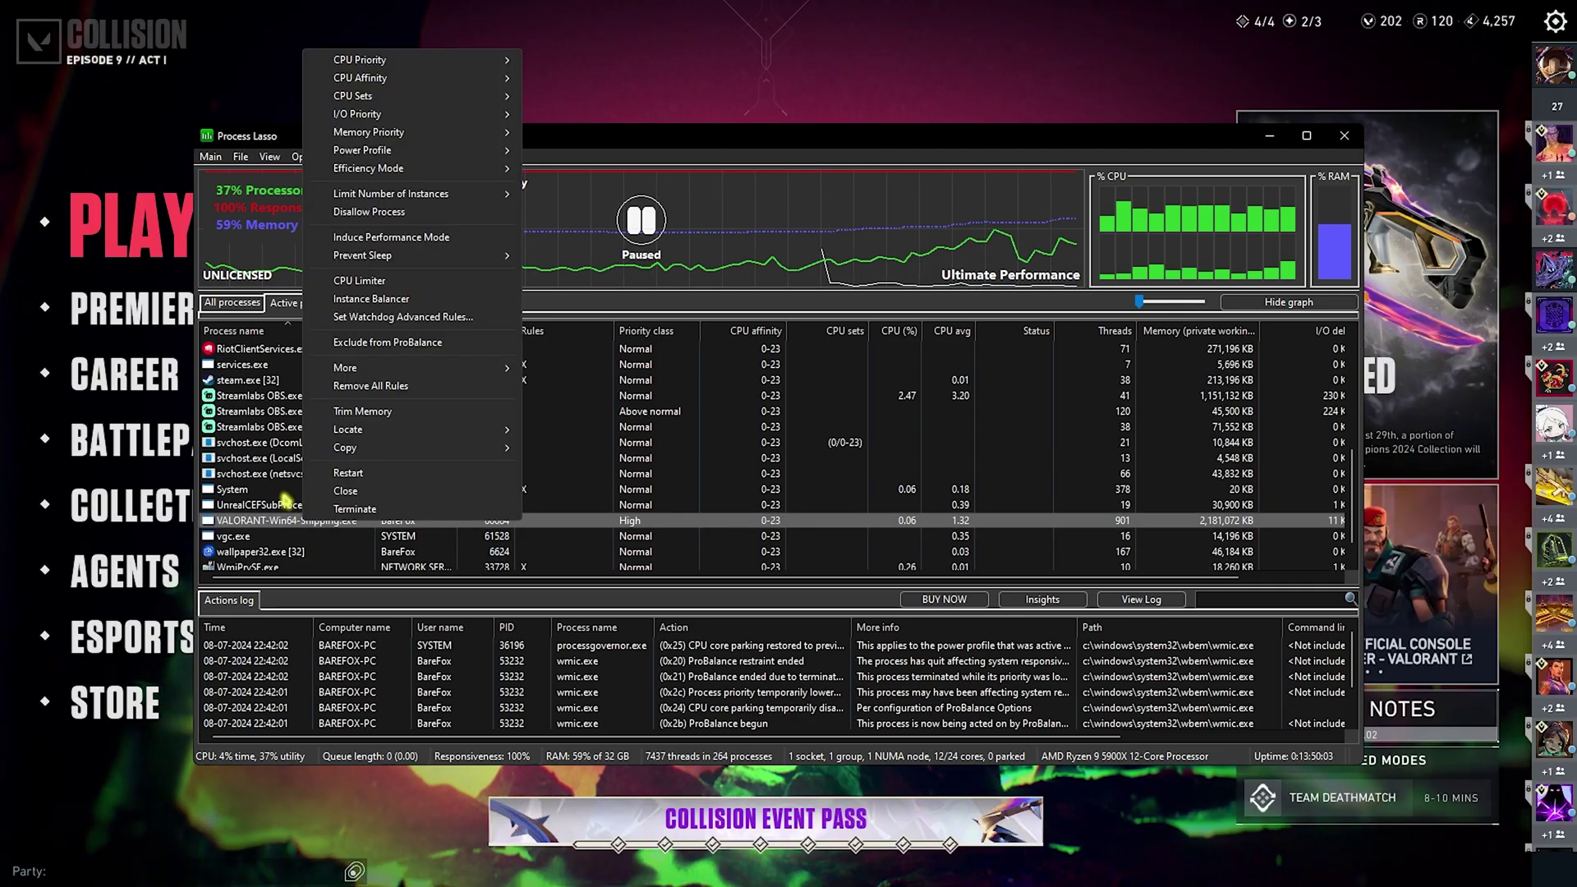
mouse_move(472, 82)
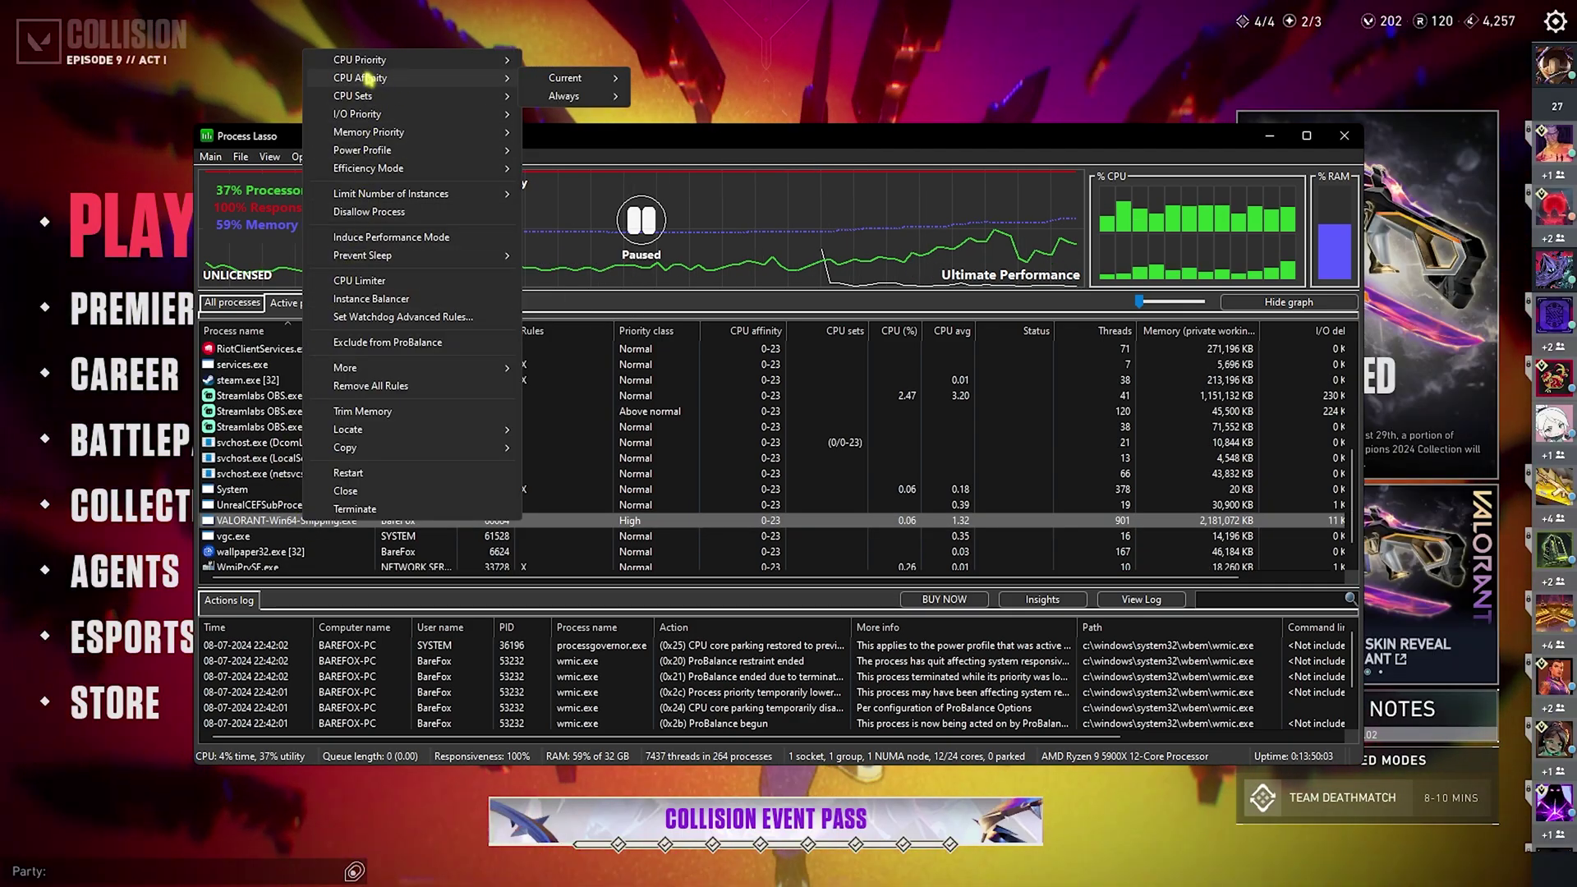
mouse_move(575, 78)
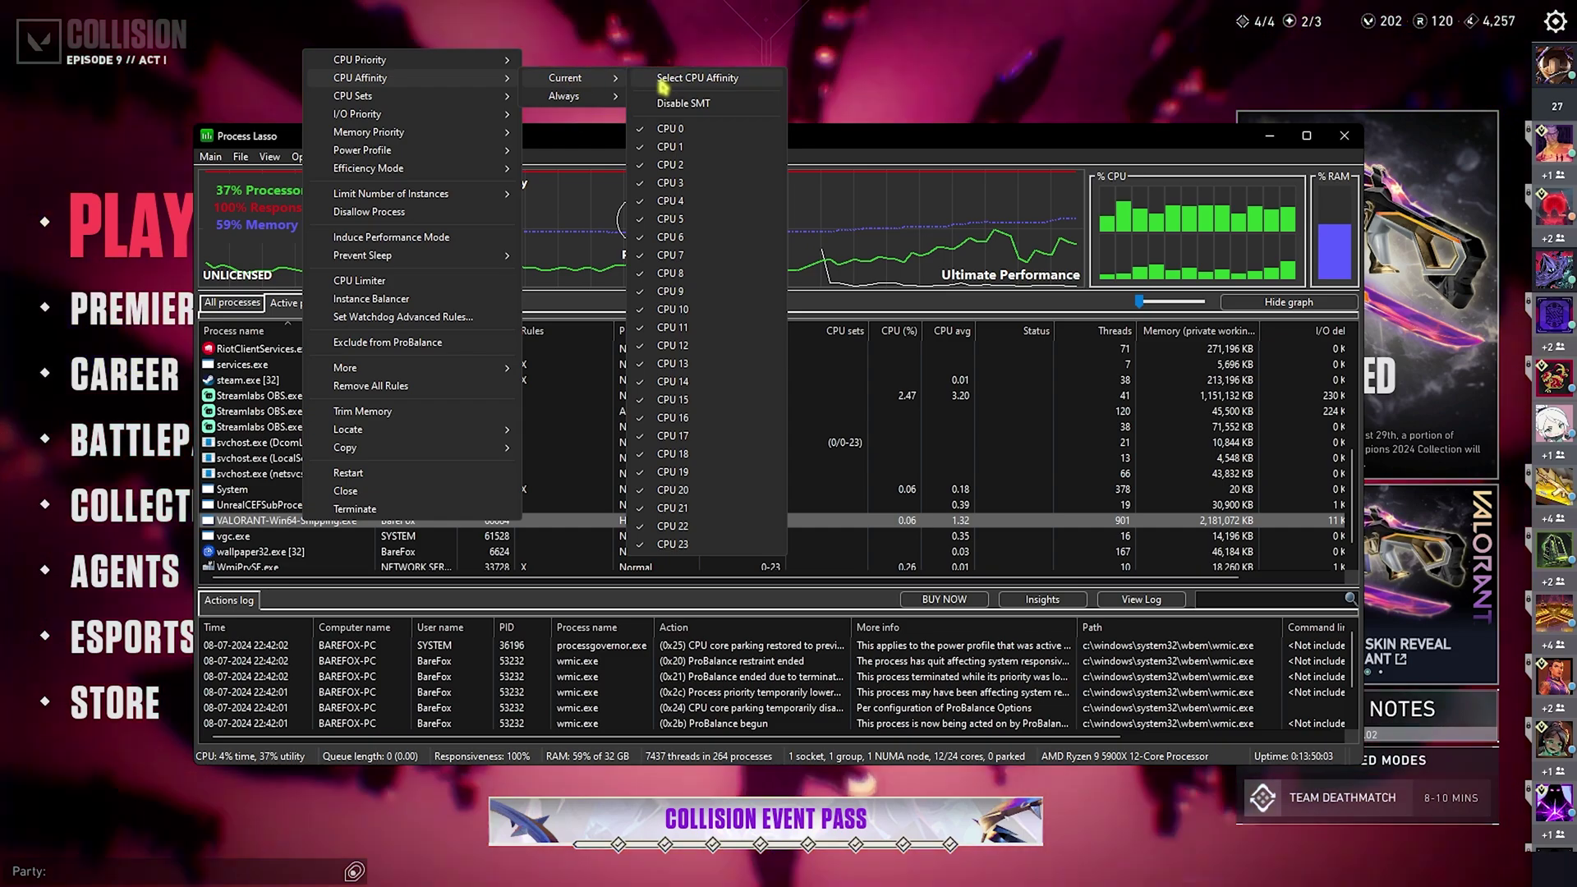
left_click(681, 81)
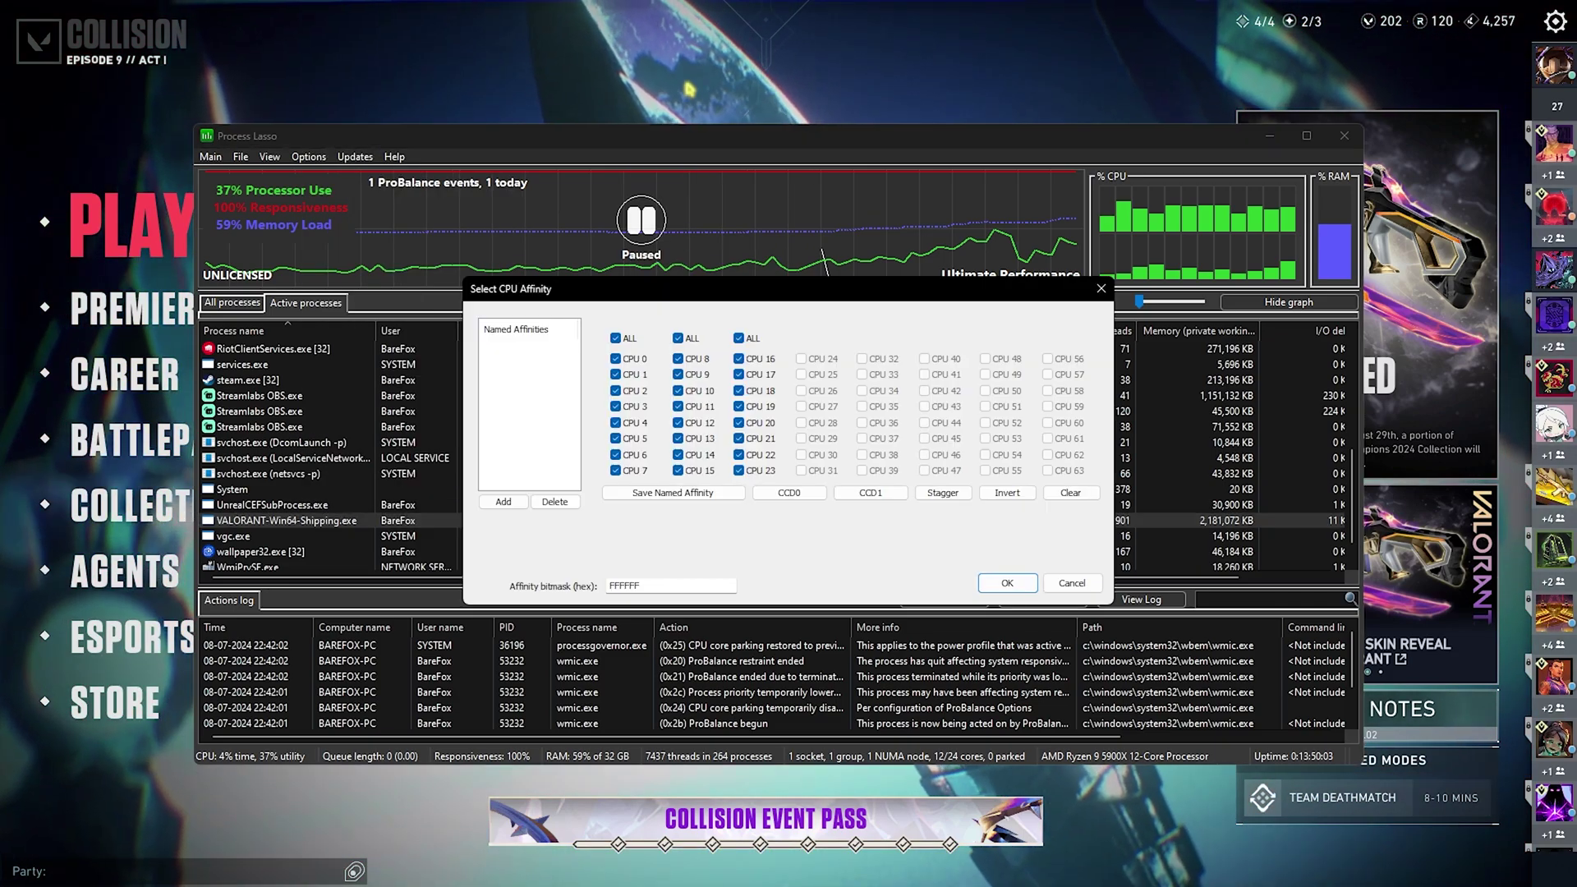
left_click(634, 360)
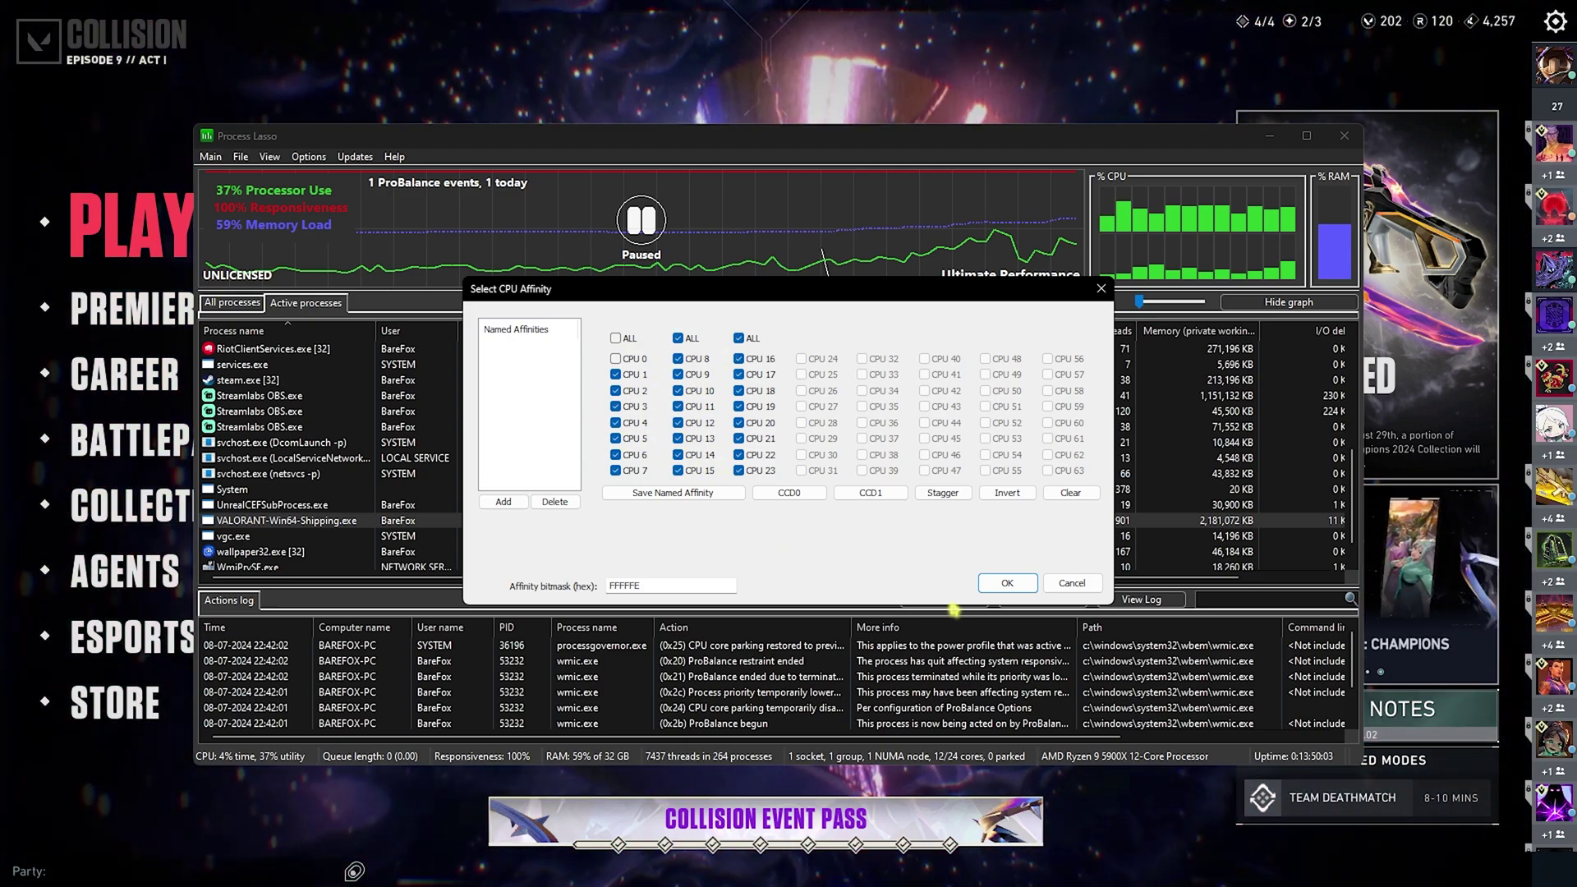
left_click(1007, 583)
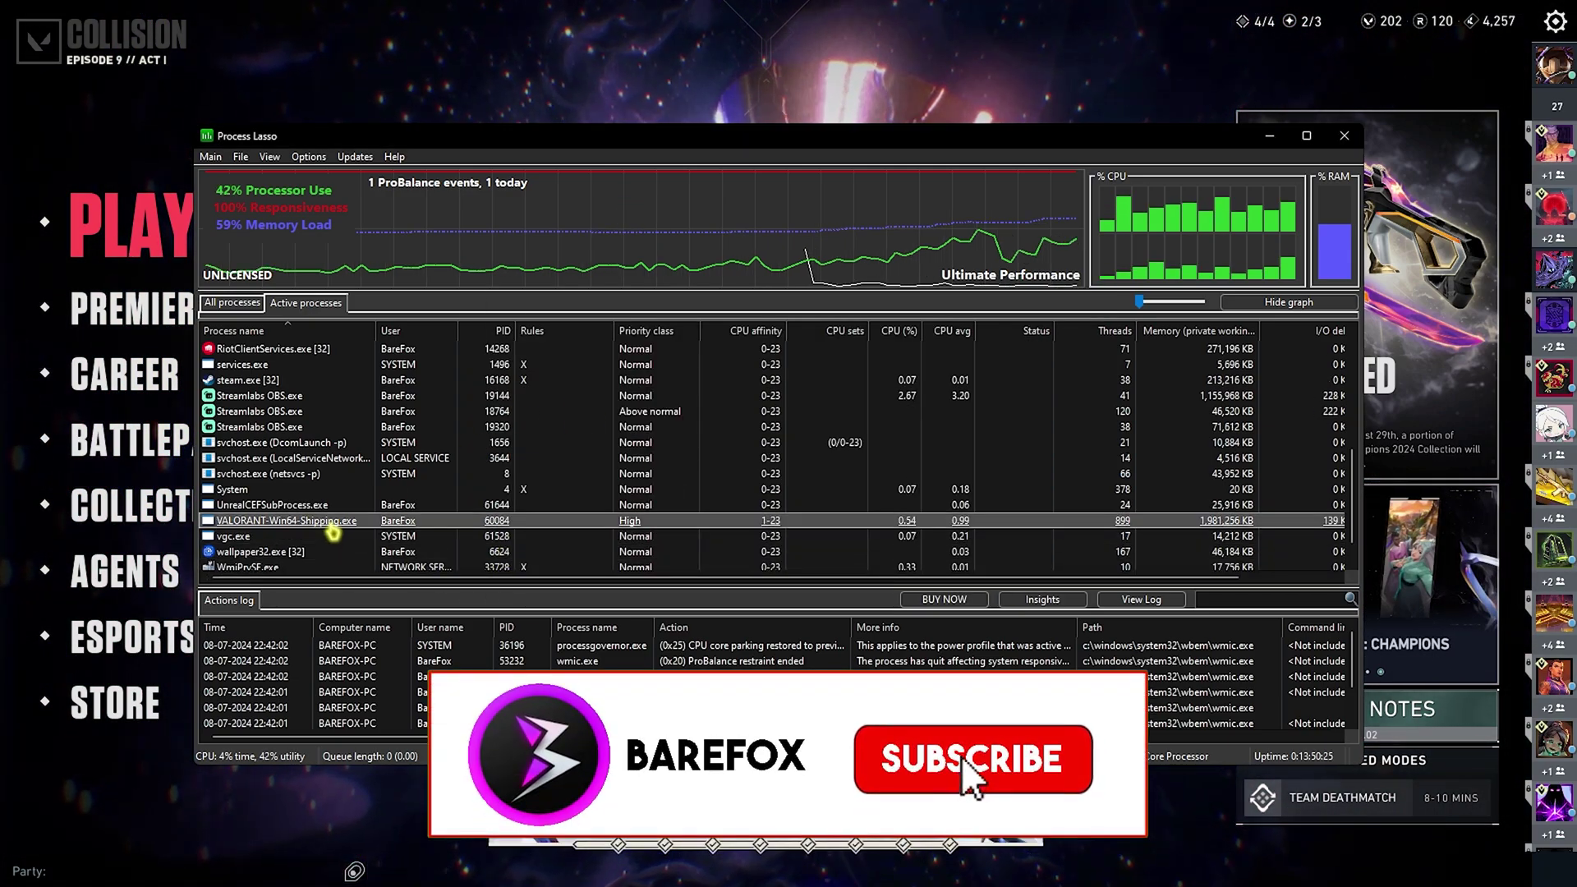
right_click(331, 524)
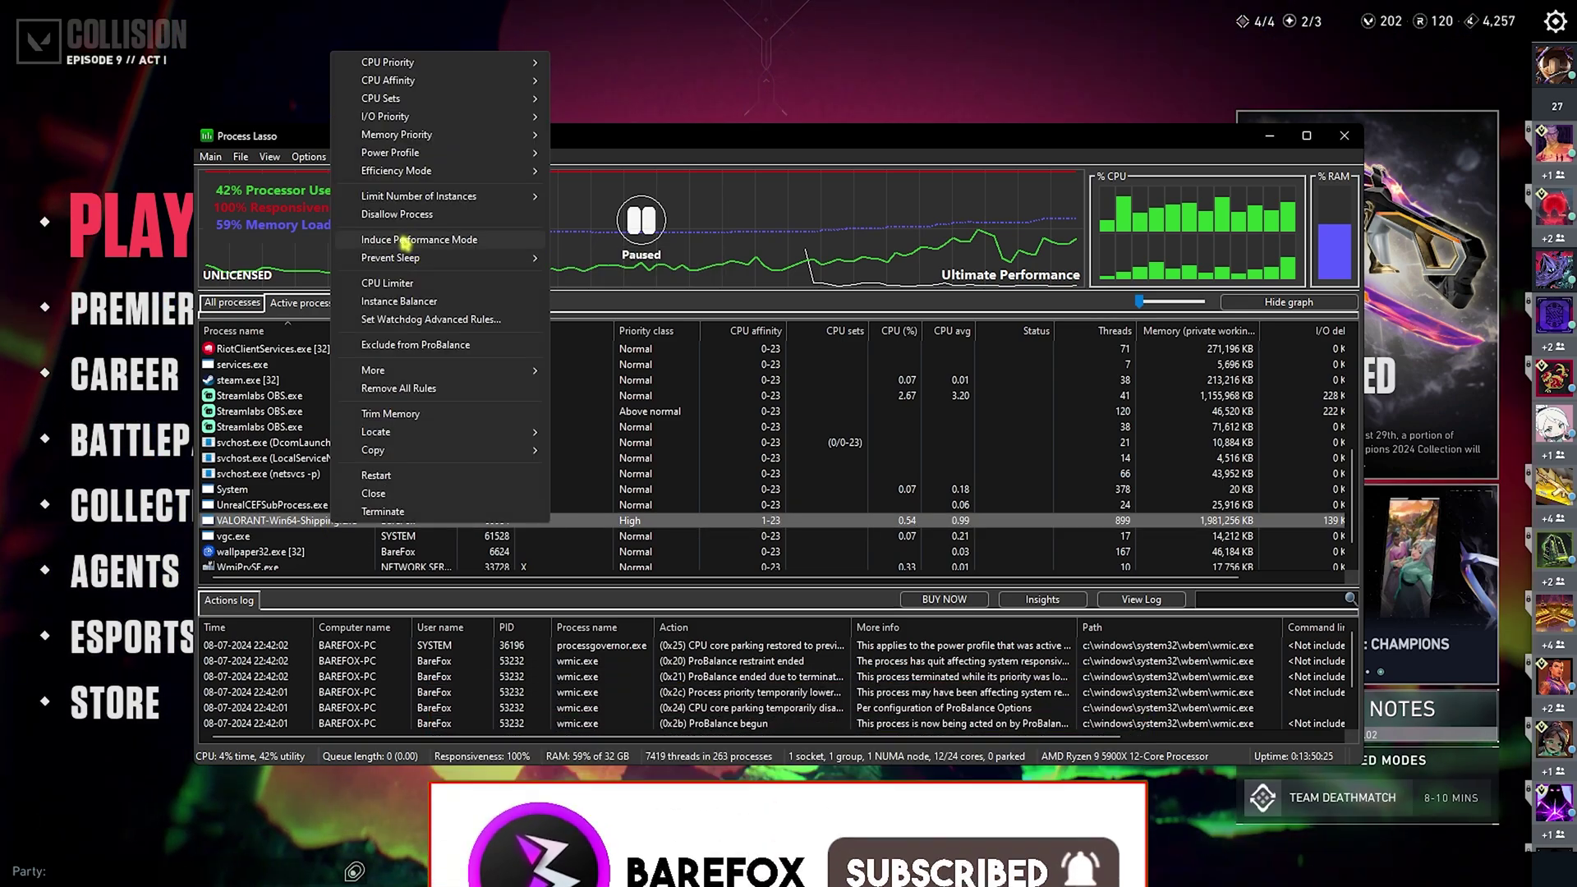
Induce performance mode for VALORANT and browse the Options CPU and Memory menus
left_click(446, 240)
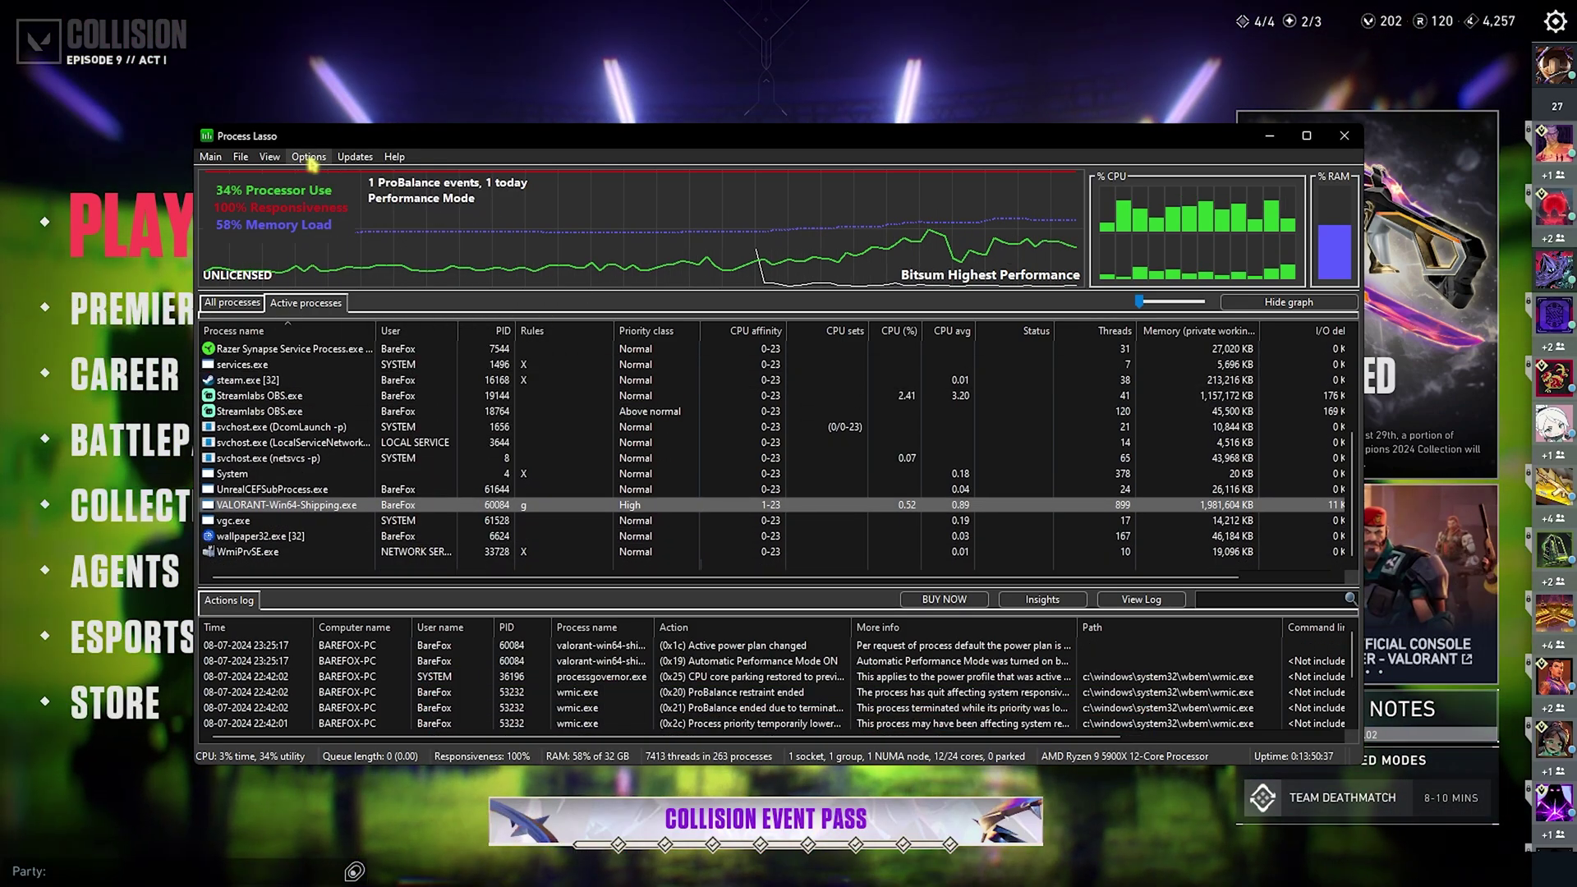
left_click(309, 156)
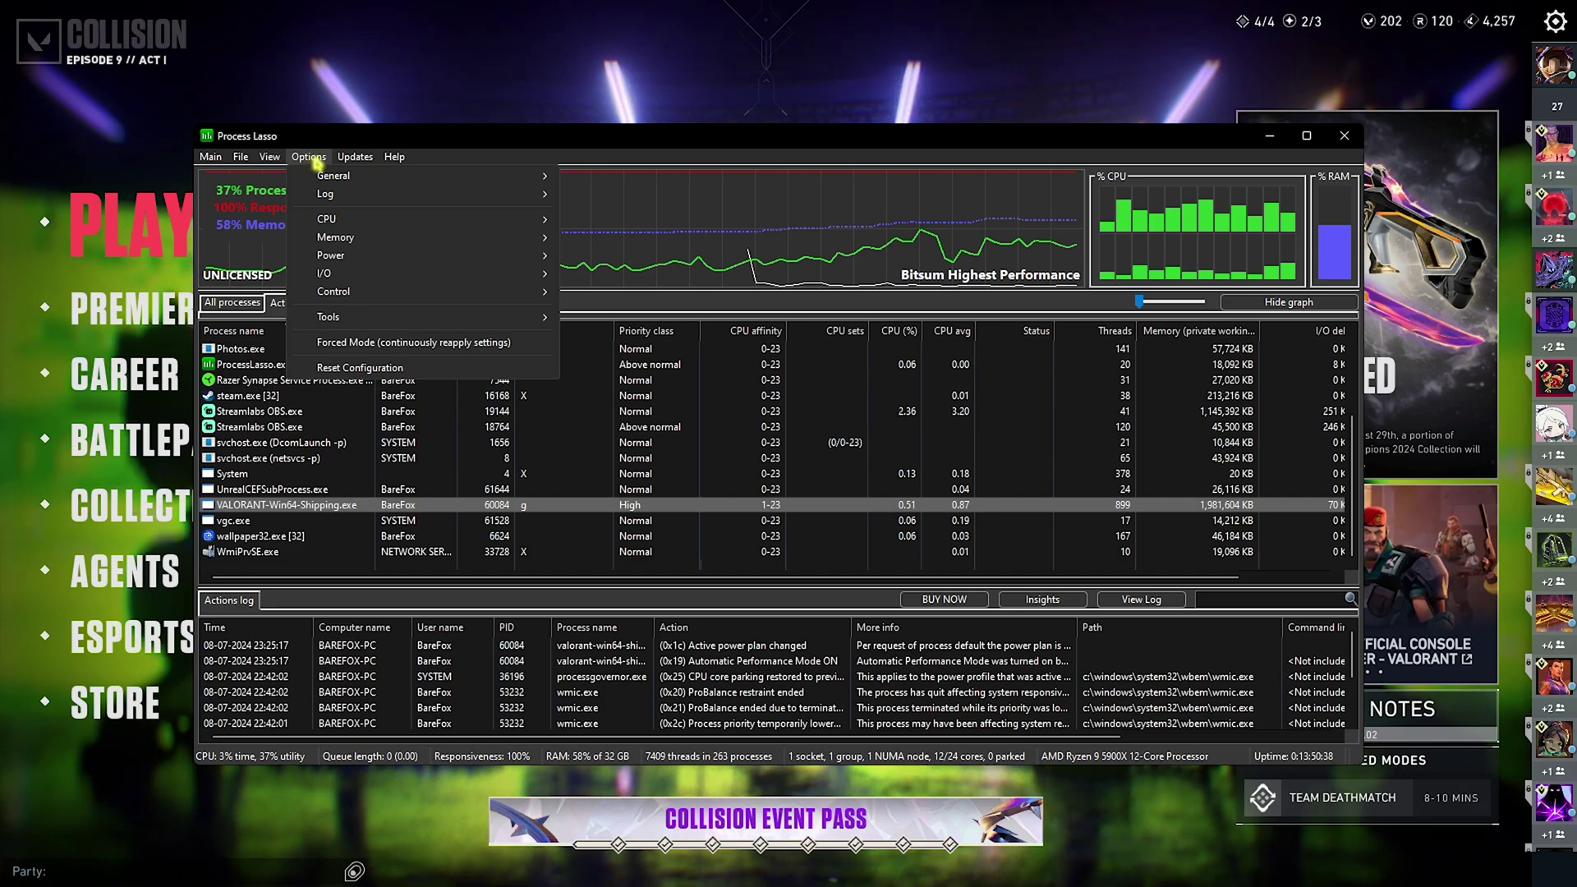
mouse_move(327, 220)
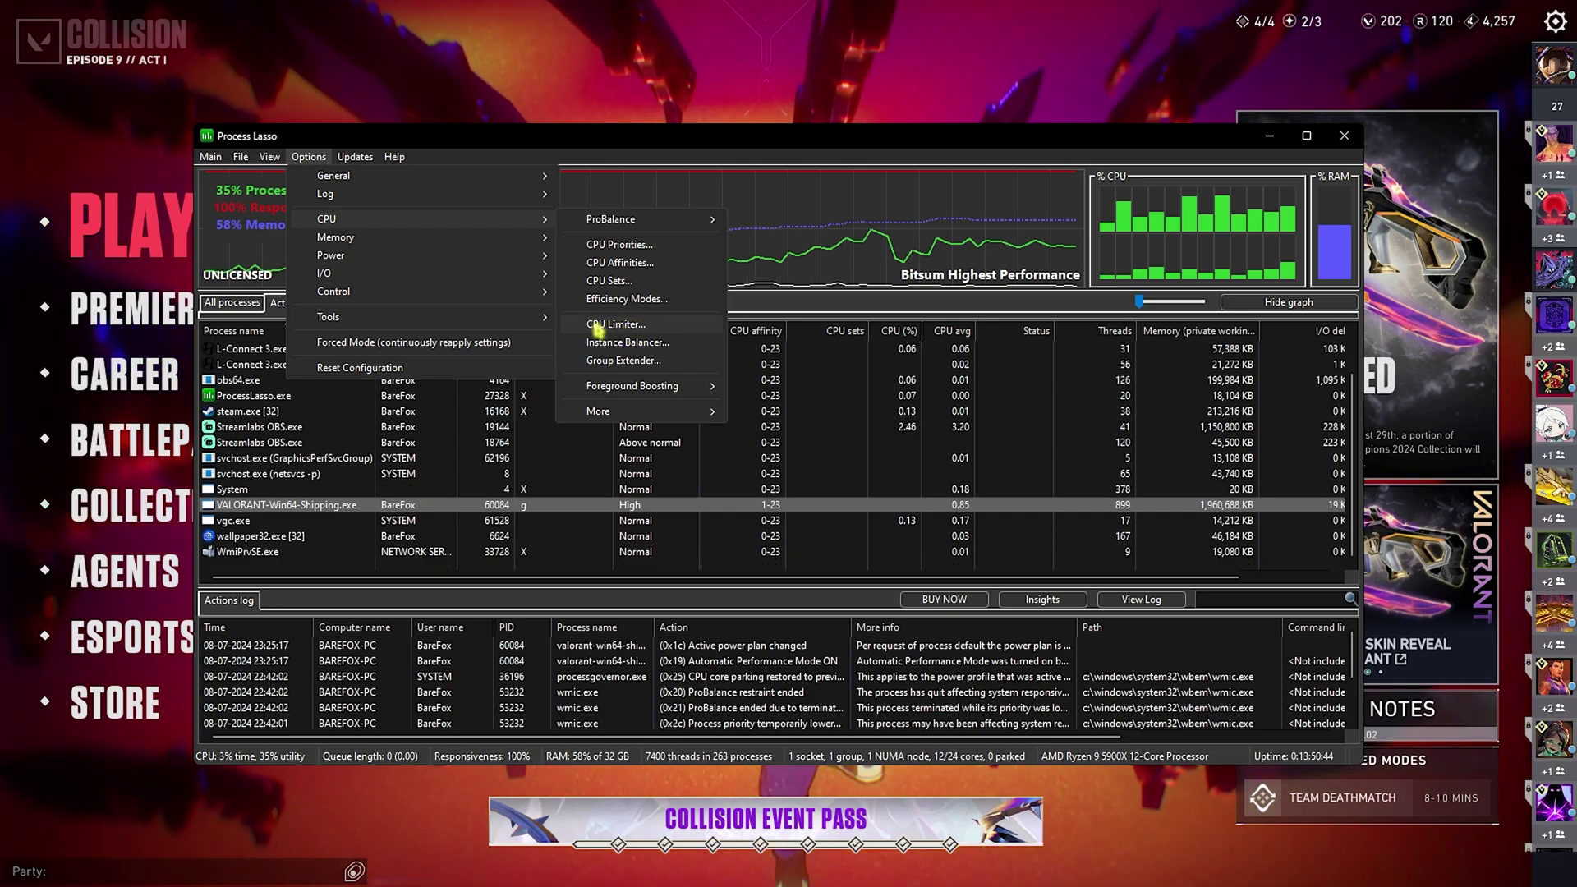
mouse_move(611, 220)
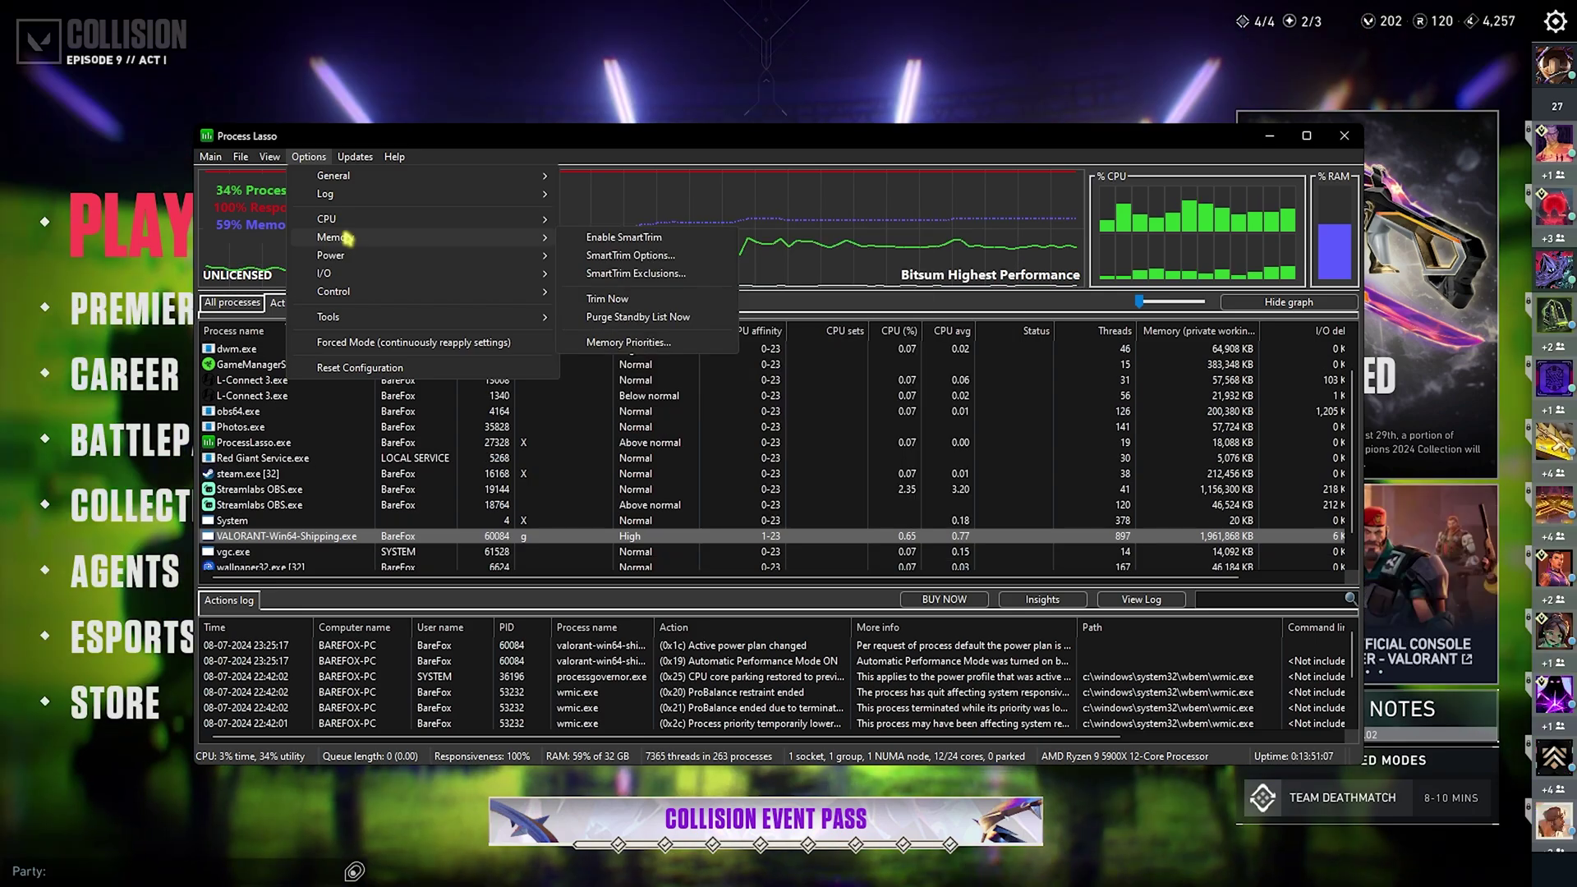
left_click(630, 244)
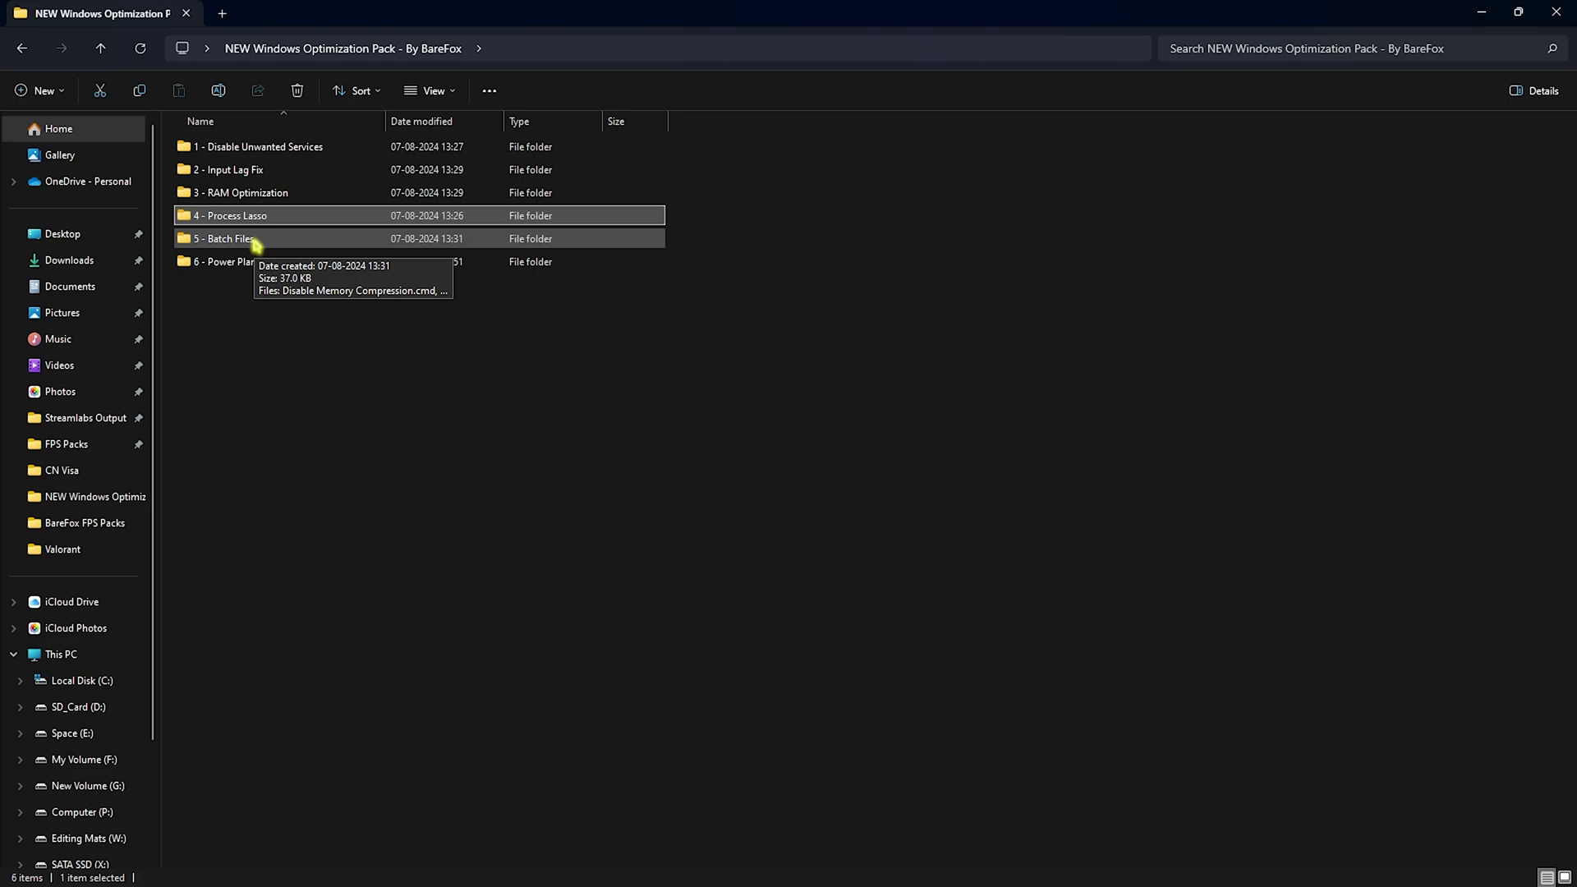
Open 5 - Batch Files and read Disable Memory Compression.cmd in Notepad without changes
double_click(257, 242)
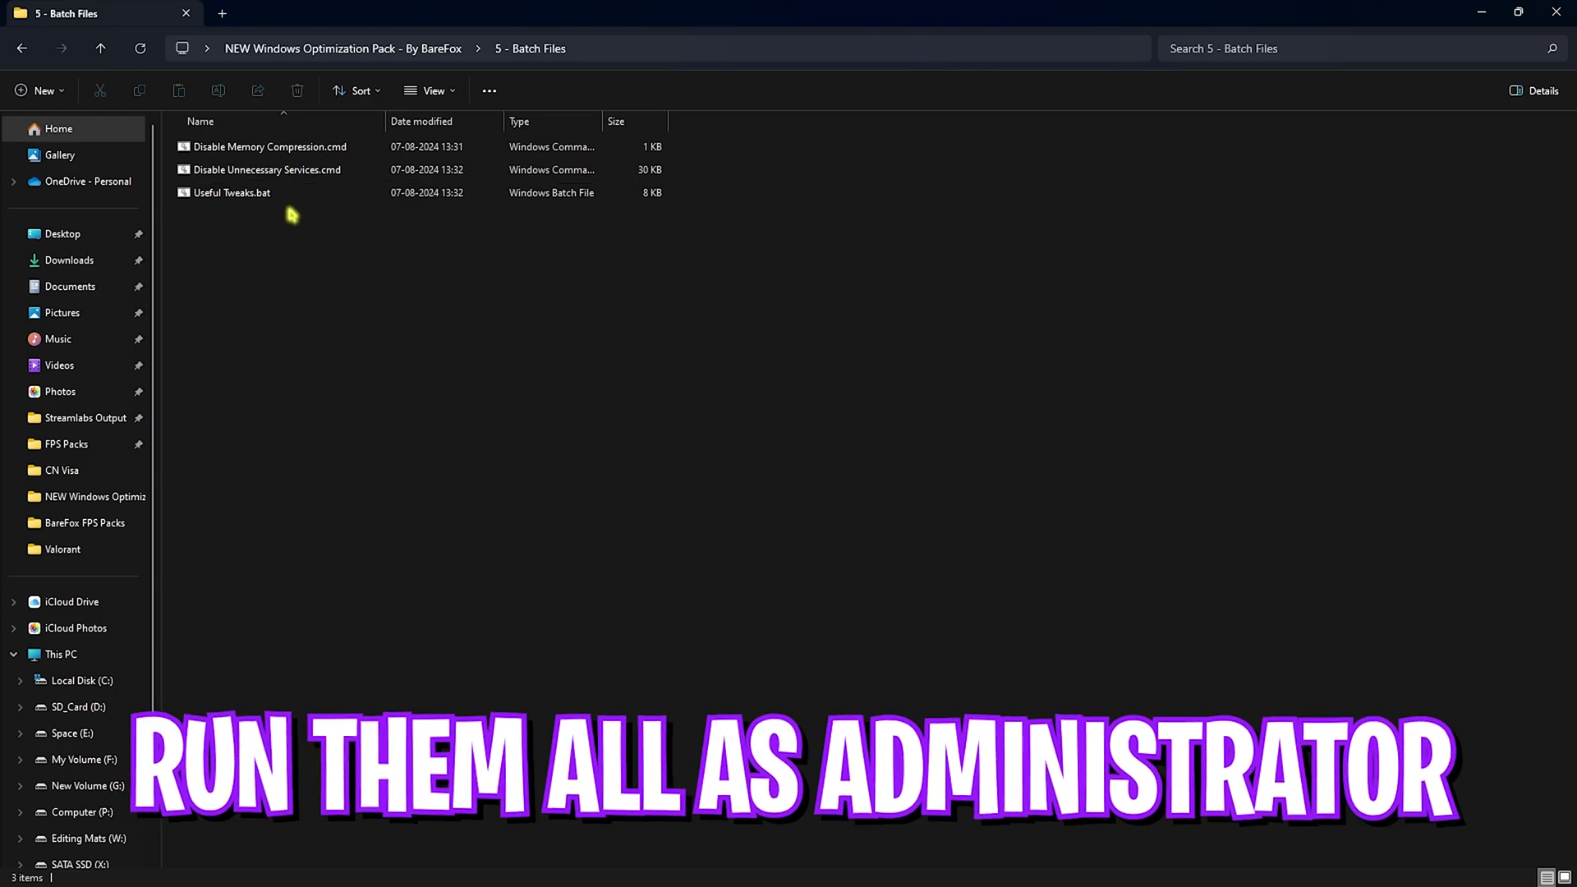
right_click(343, 151)
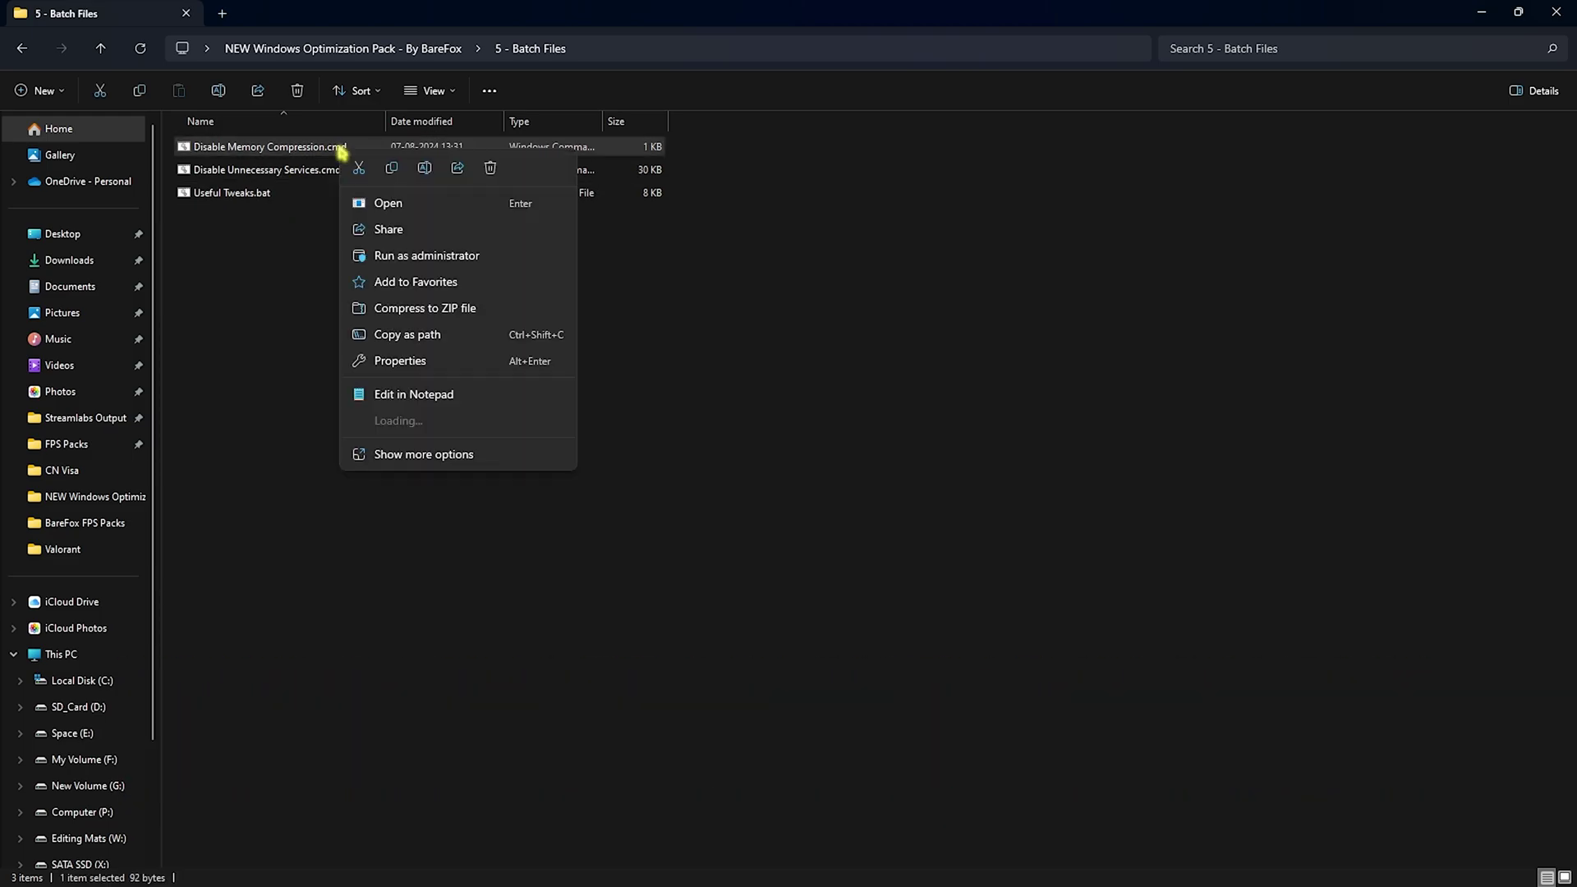
left_click(426, 396)
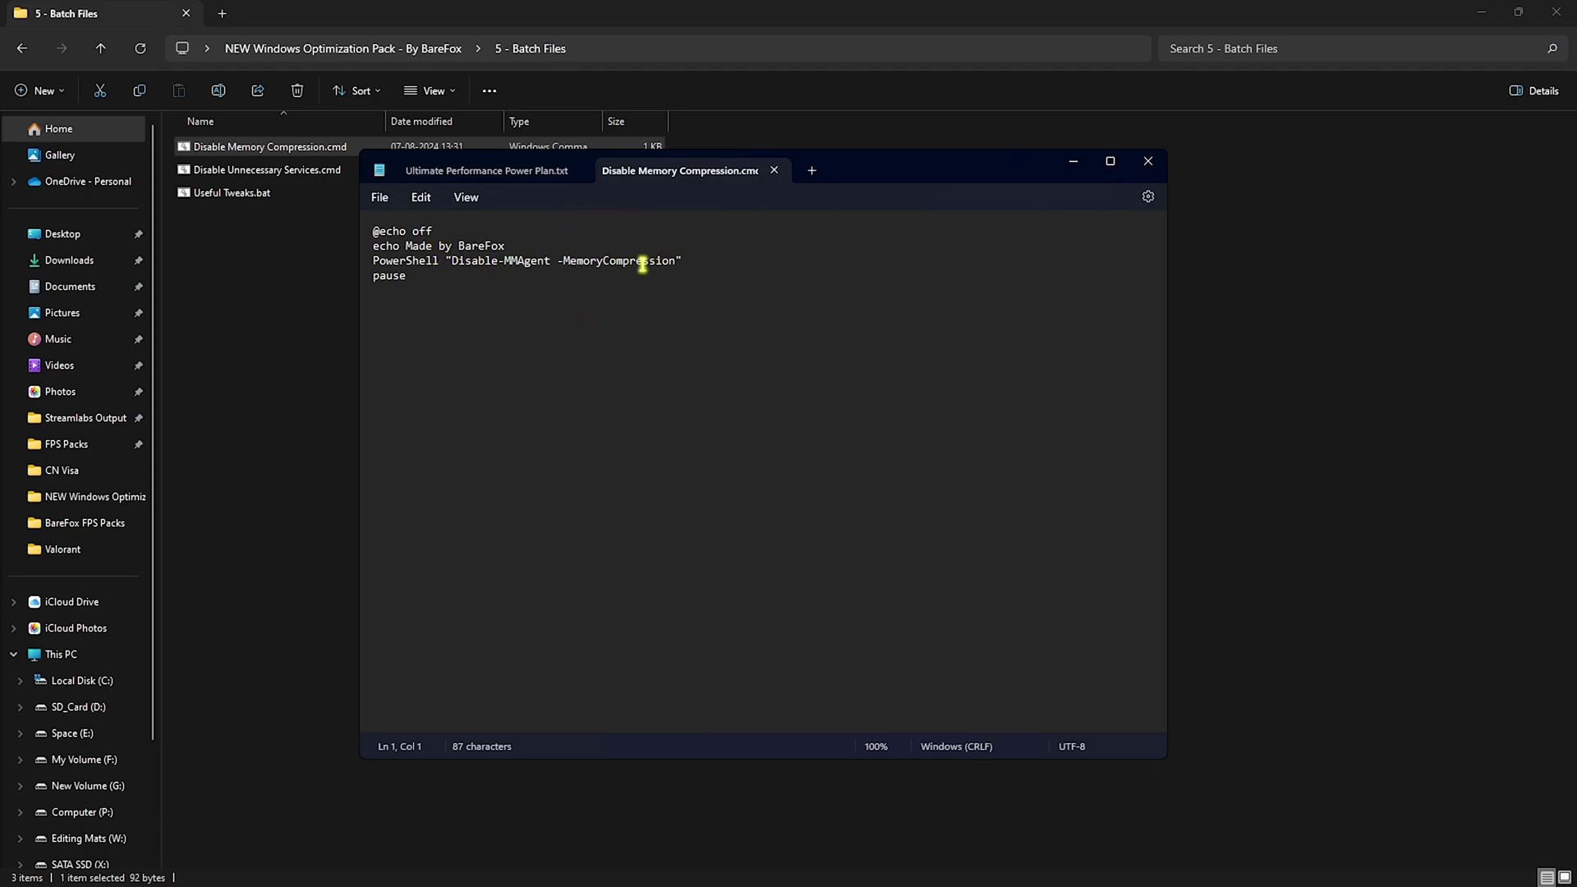
left_click_drag(677, 261, 404, 263)
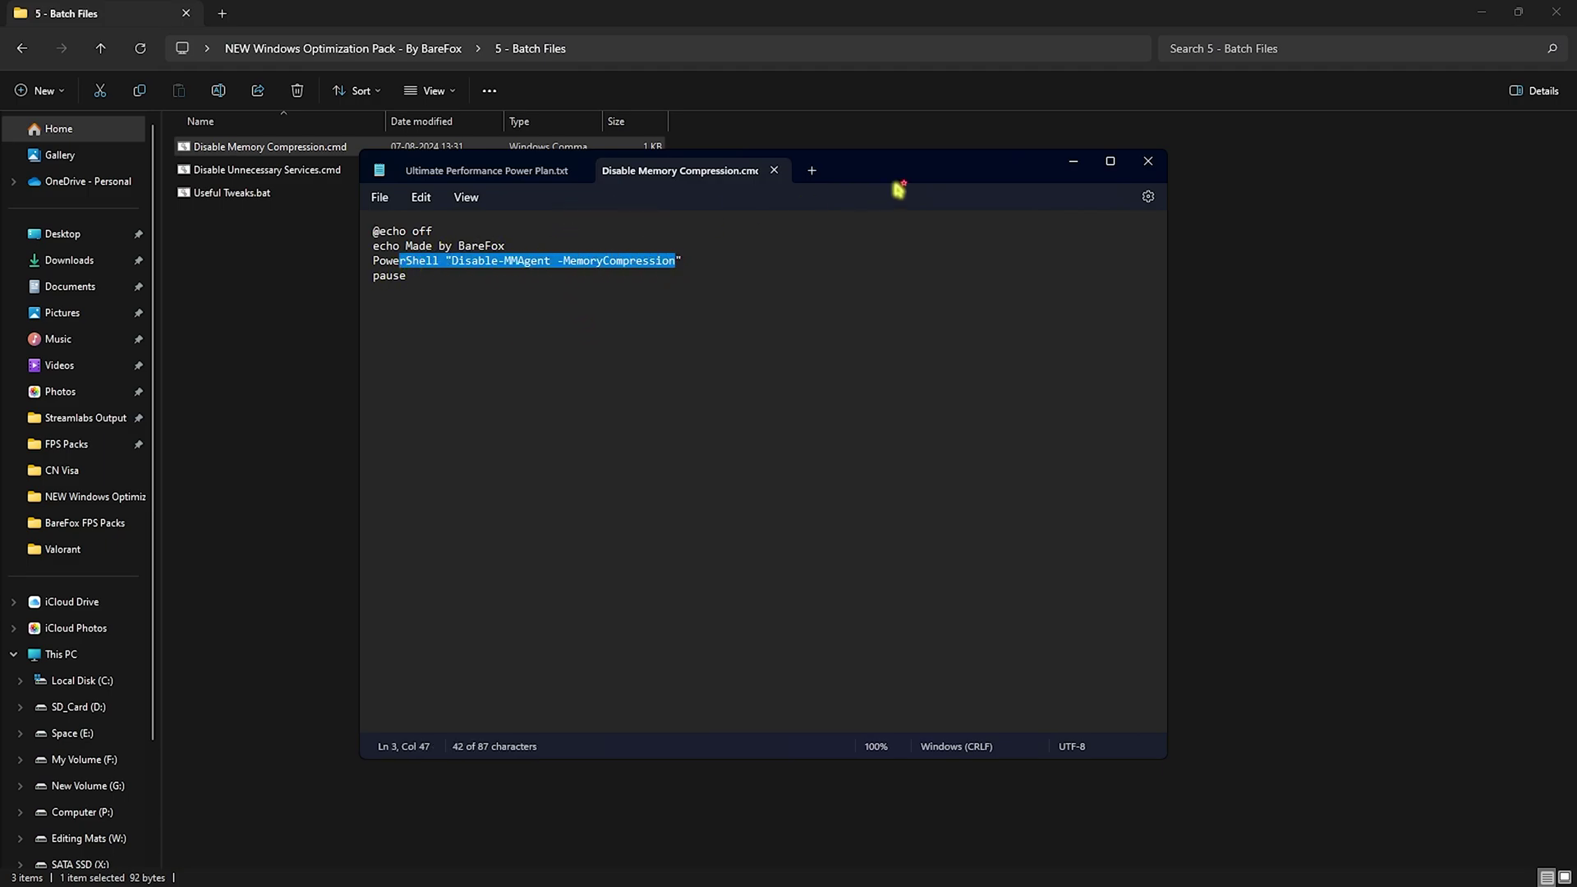
left_click(1149, 161)
Run Disable Memory Compression.cmd as administrator
right_click(392, 155)
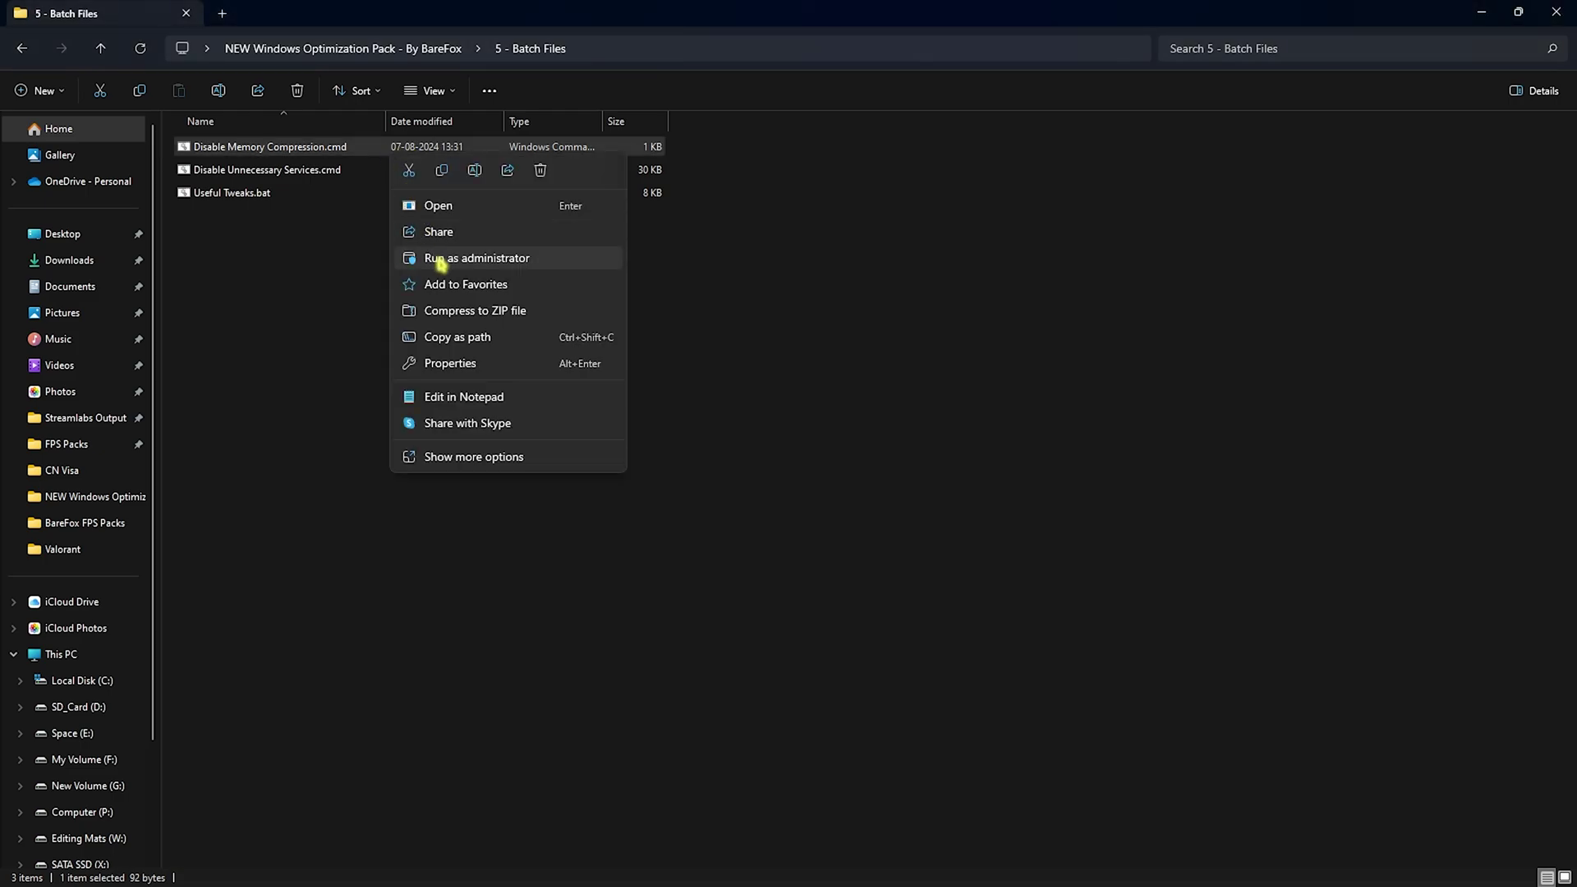
left_click(291, 282)
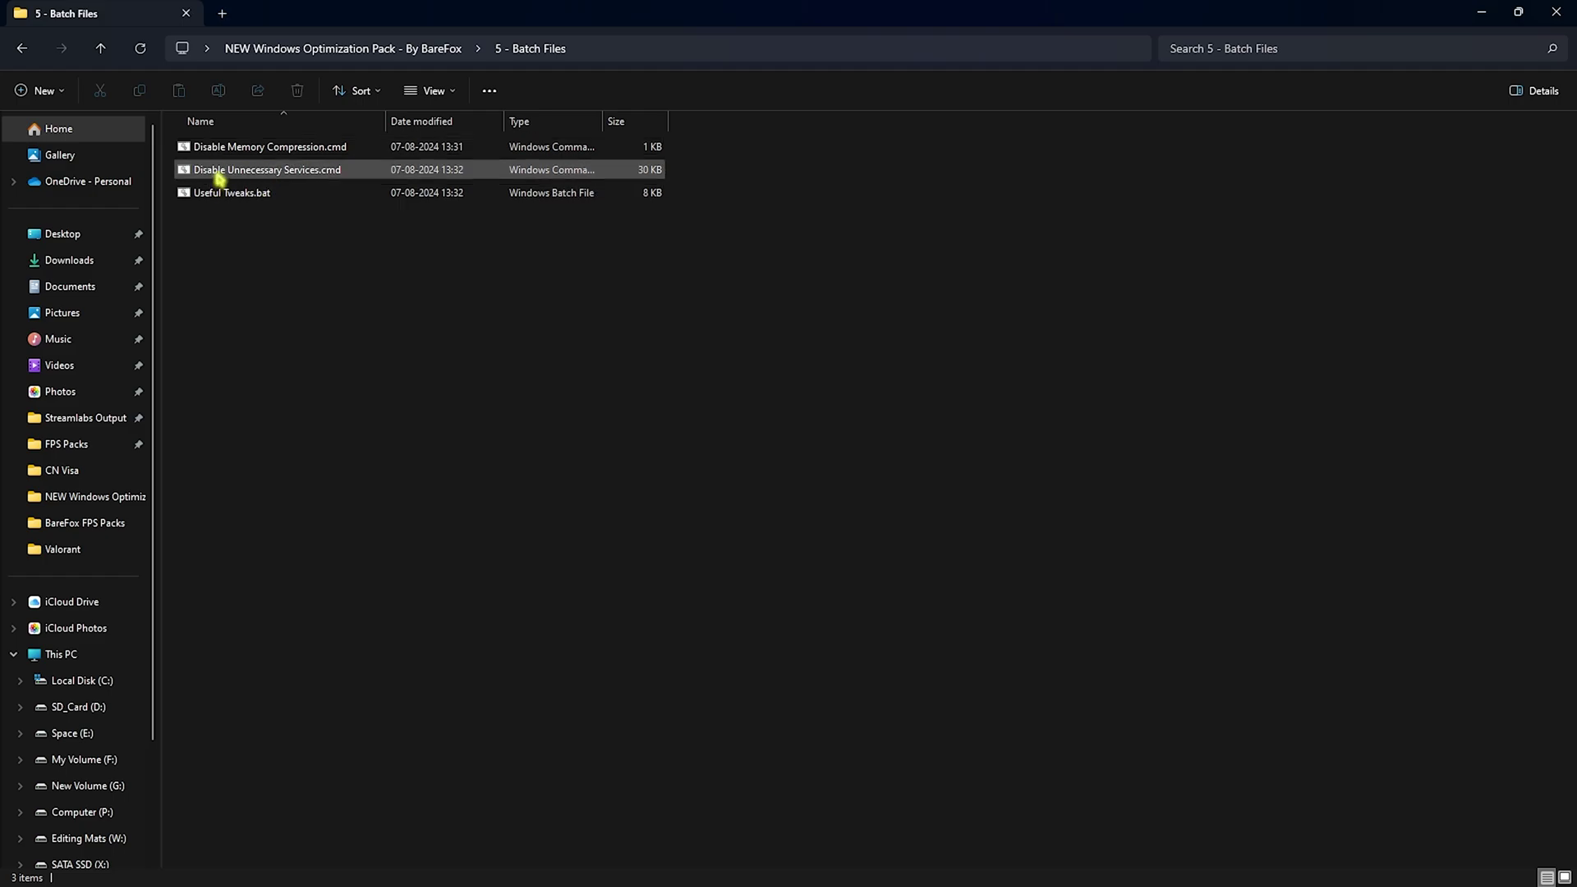
left_click(301, 176)
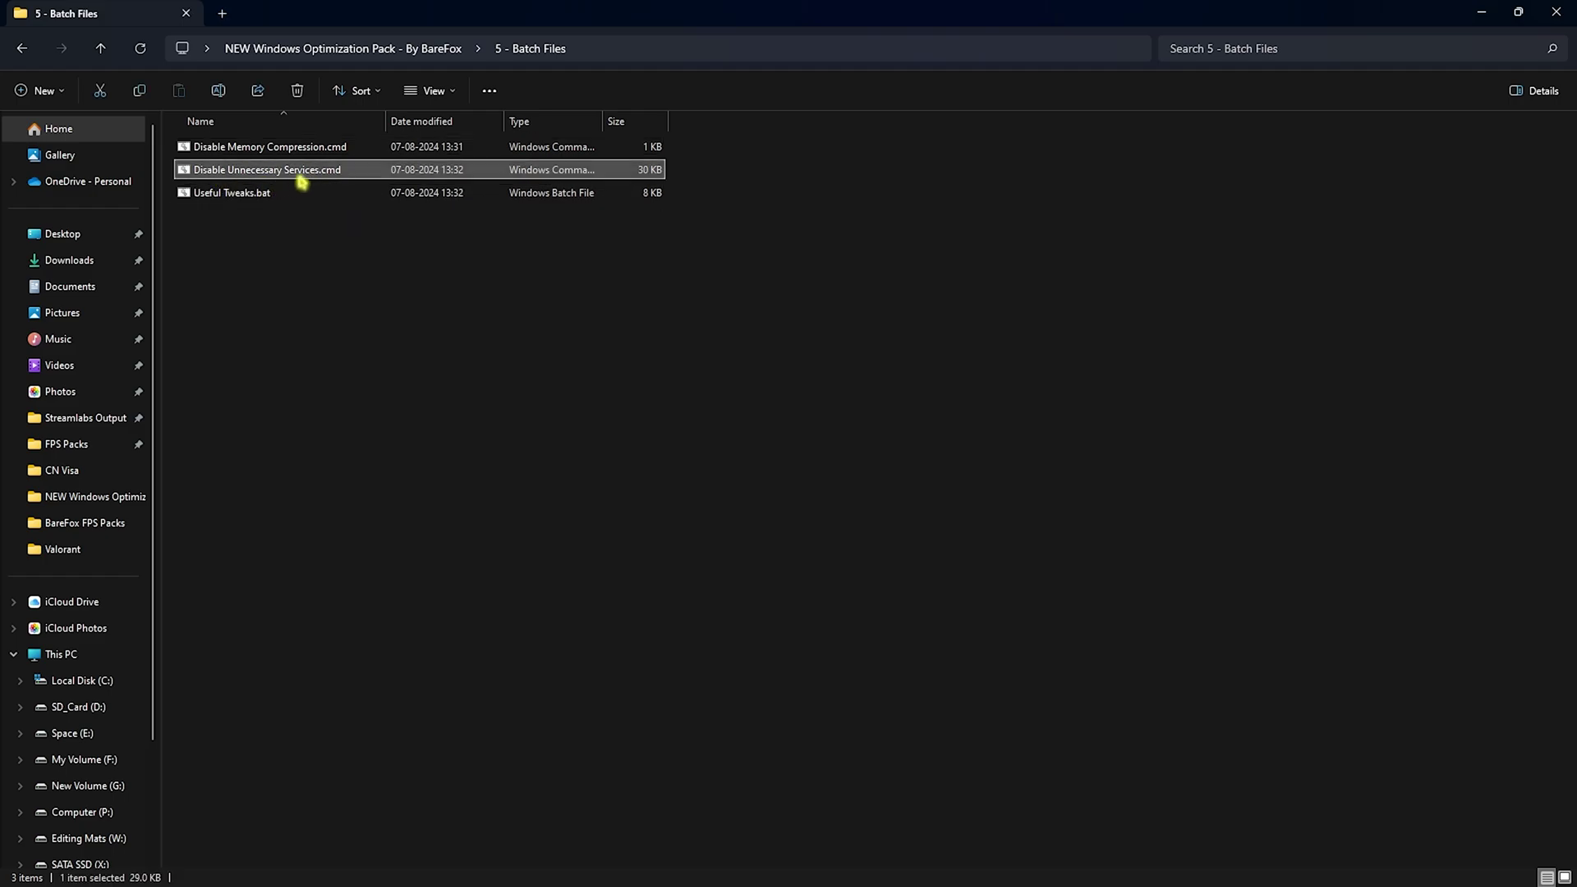
Run Disable Unnecessary Services.cmd as administrator, read basicinfo, and decline the basic option
right_click(300, 181)
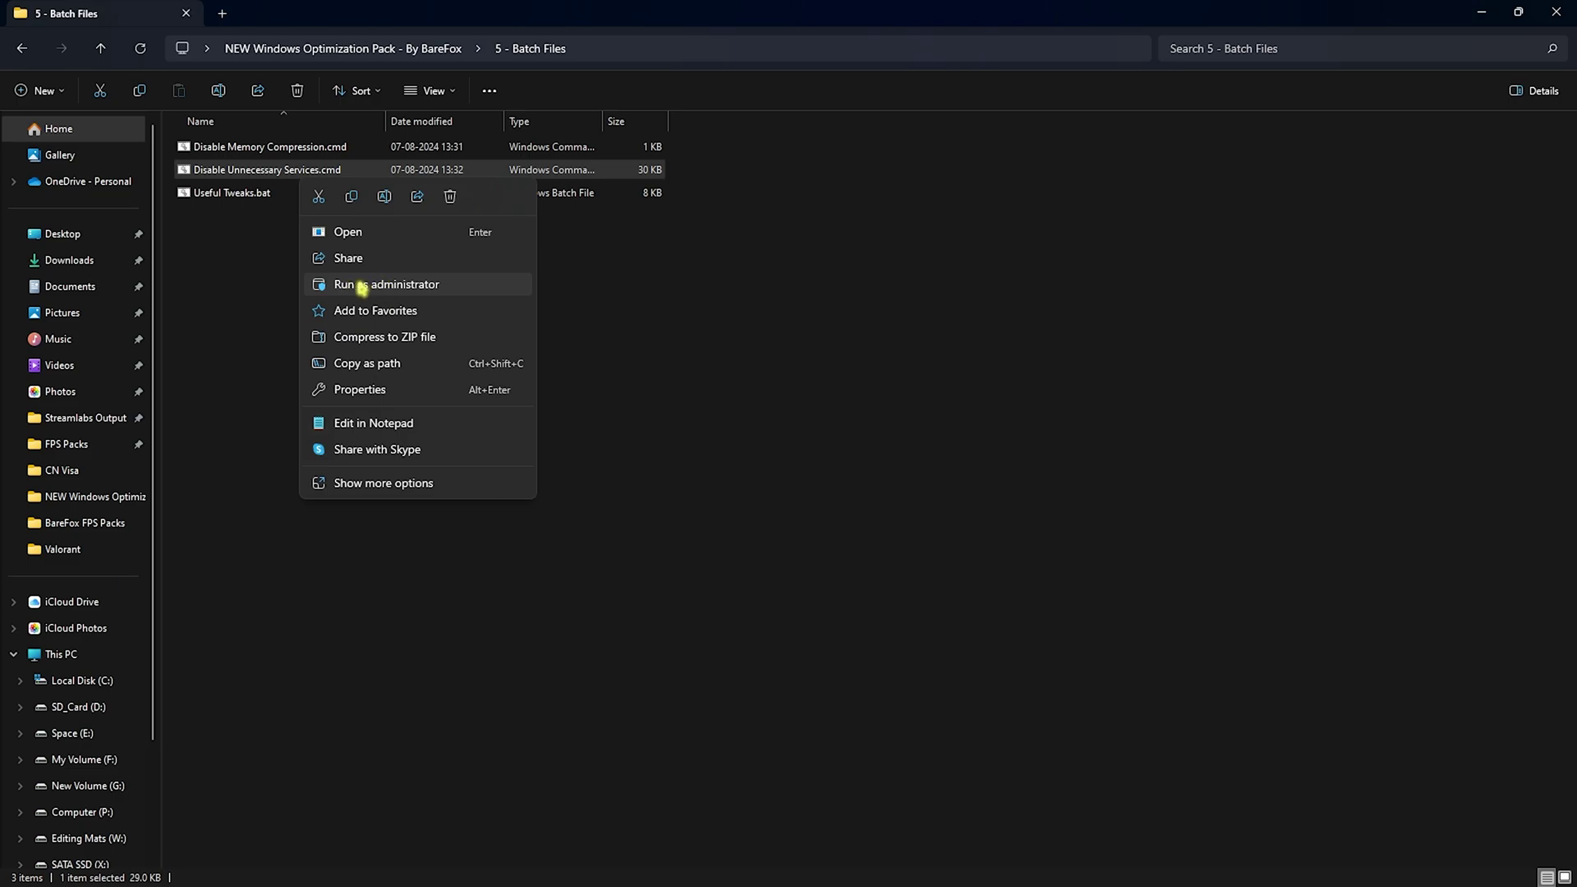
left_click(362, 285)
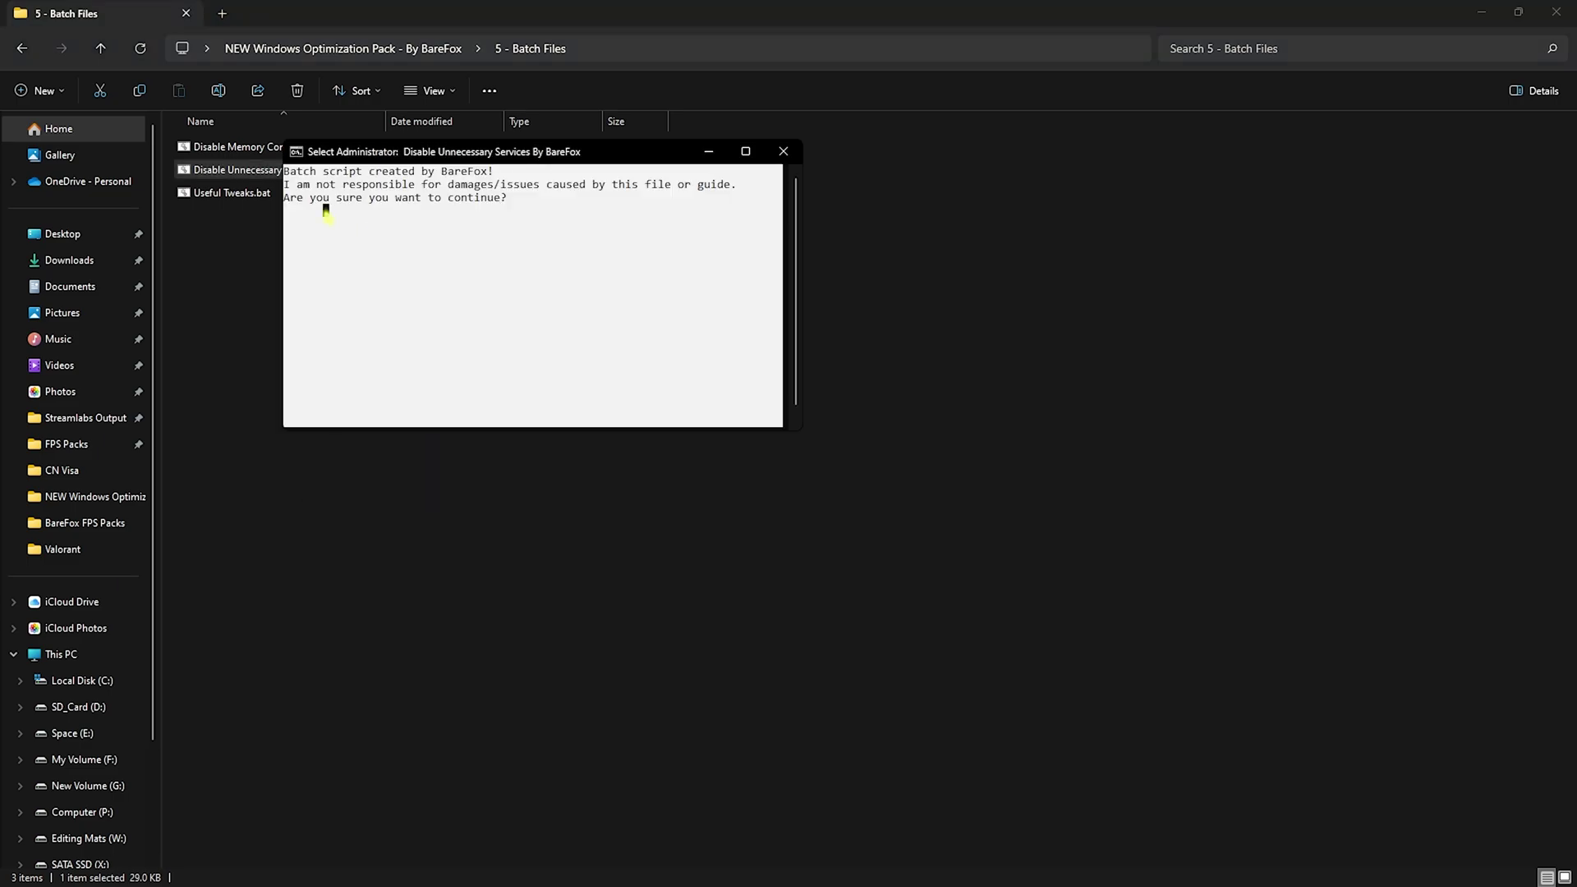
key("Return")
key("Return")
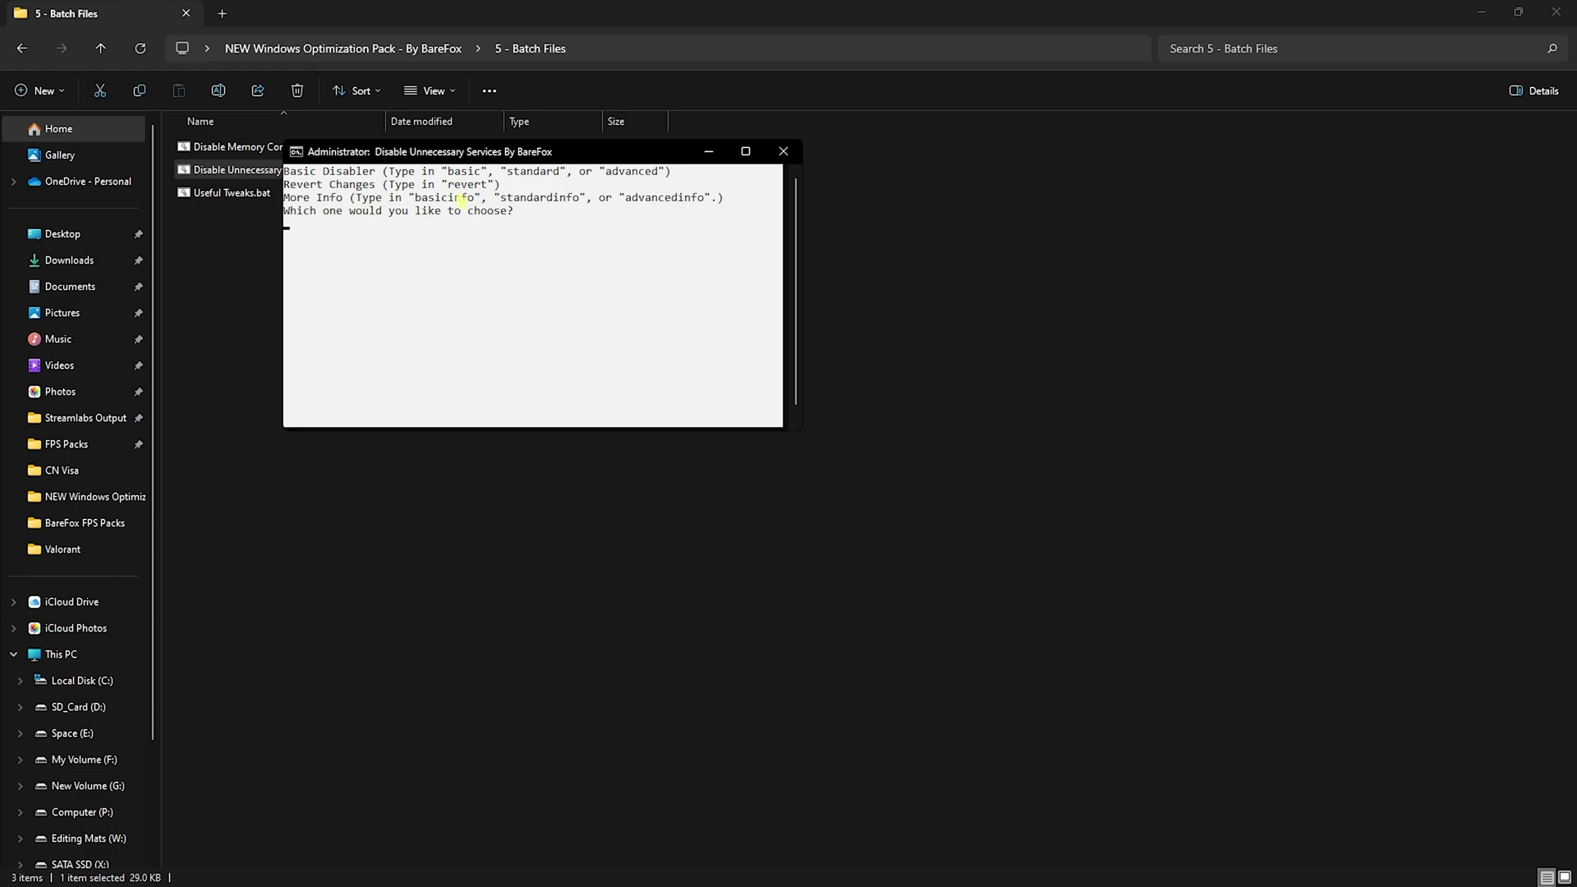
type("o")
key("Return")
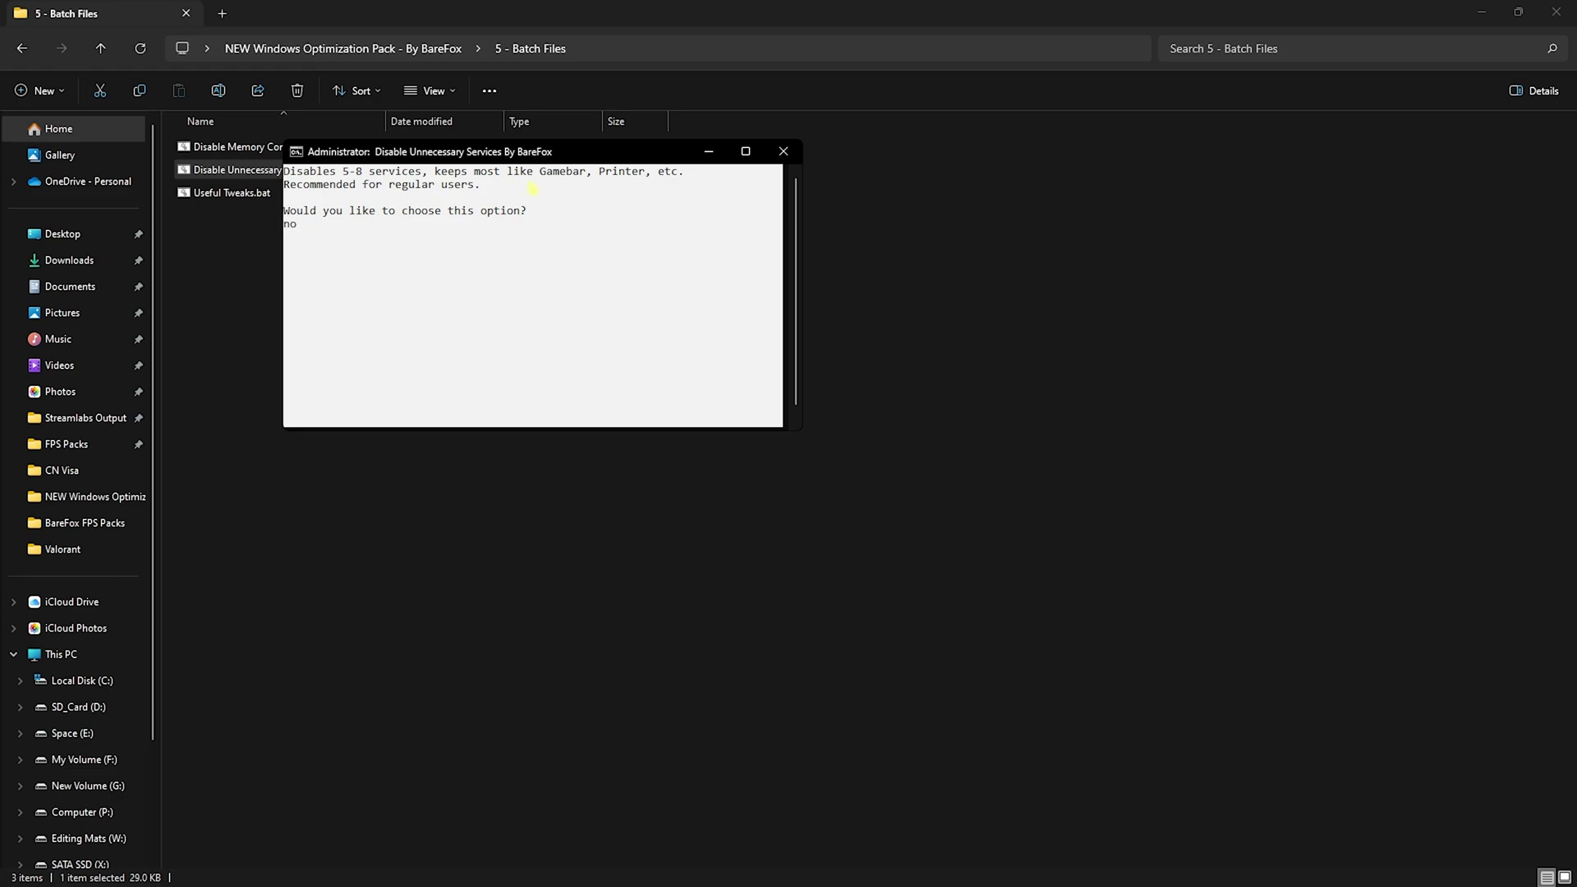
key("Return")
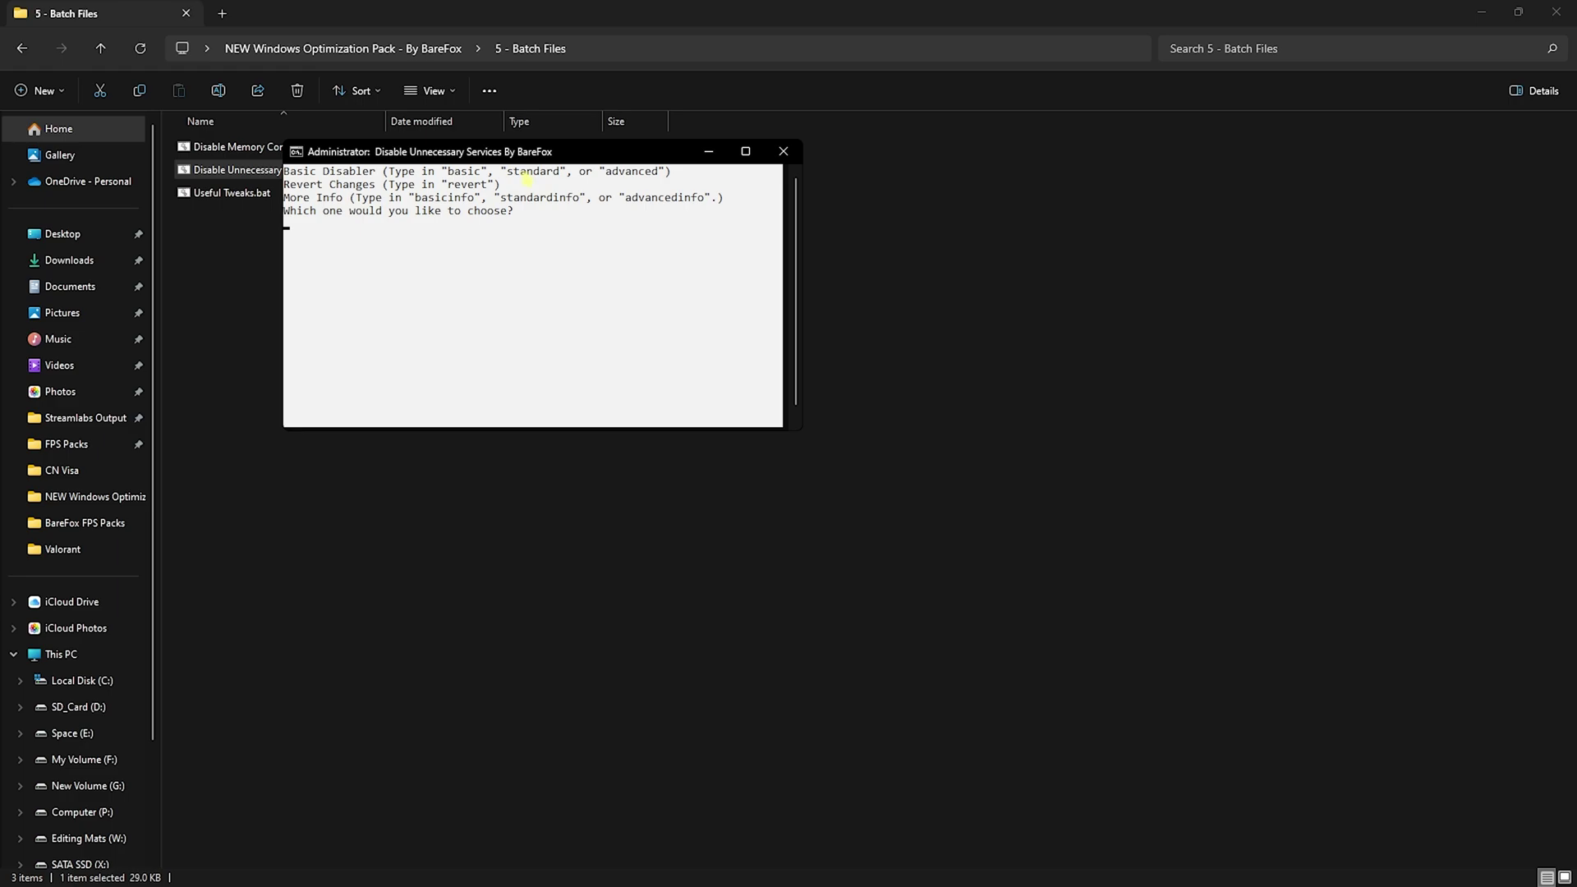
Apply the standard service disabler at the script's menu
type("standa")
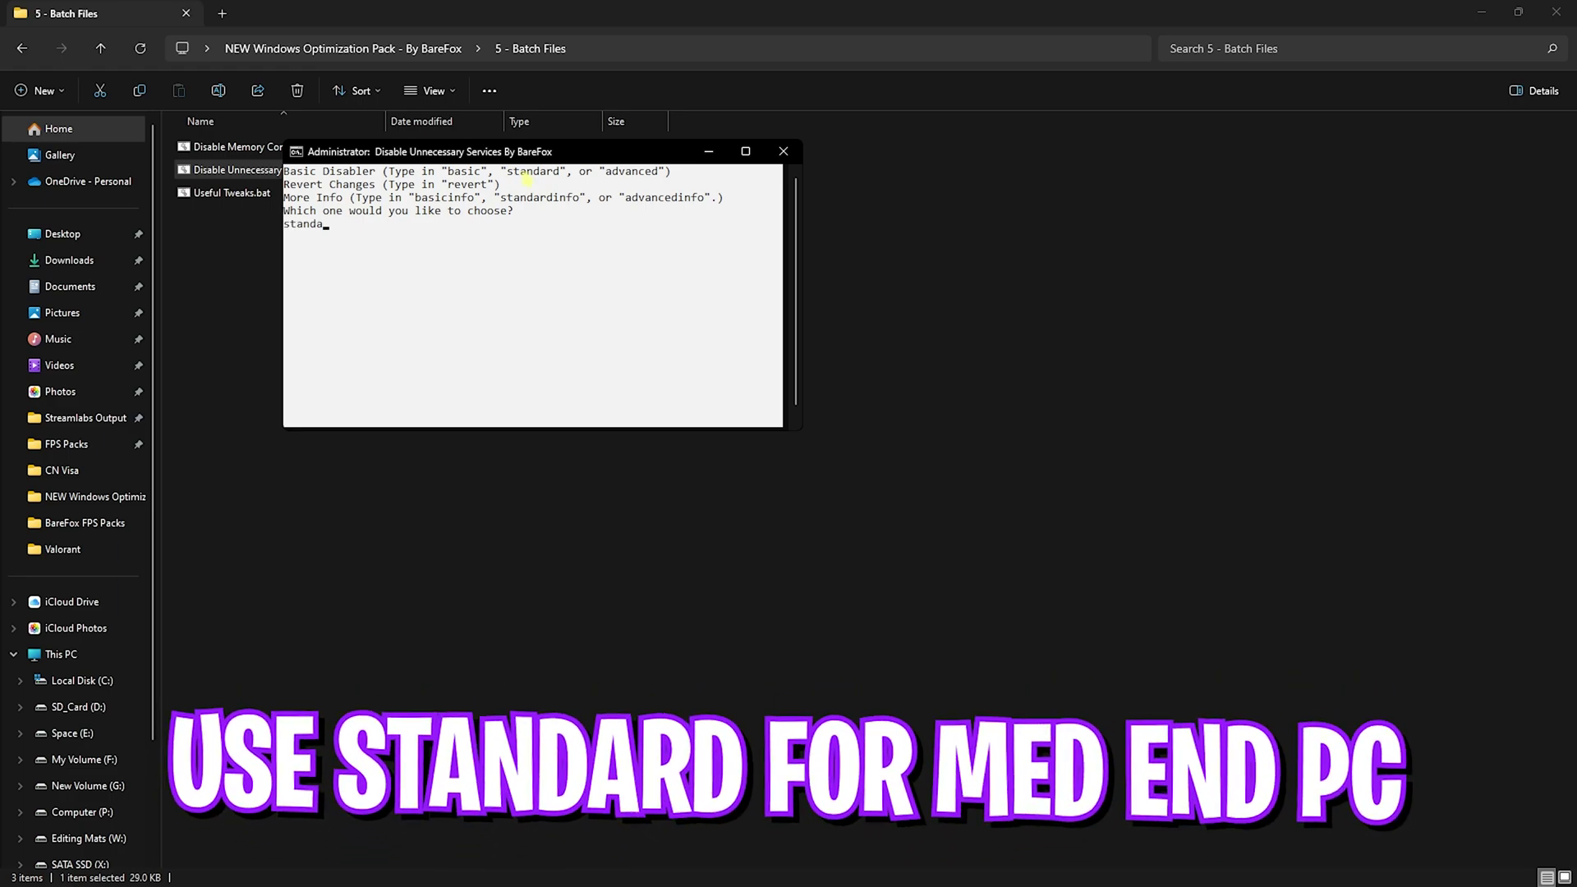
type("e")
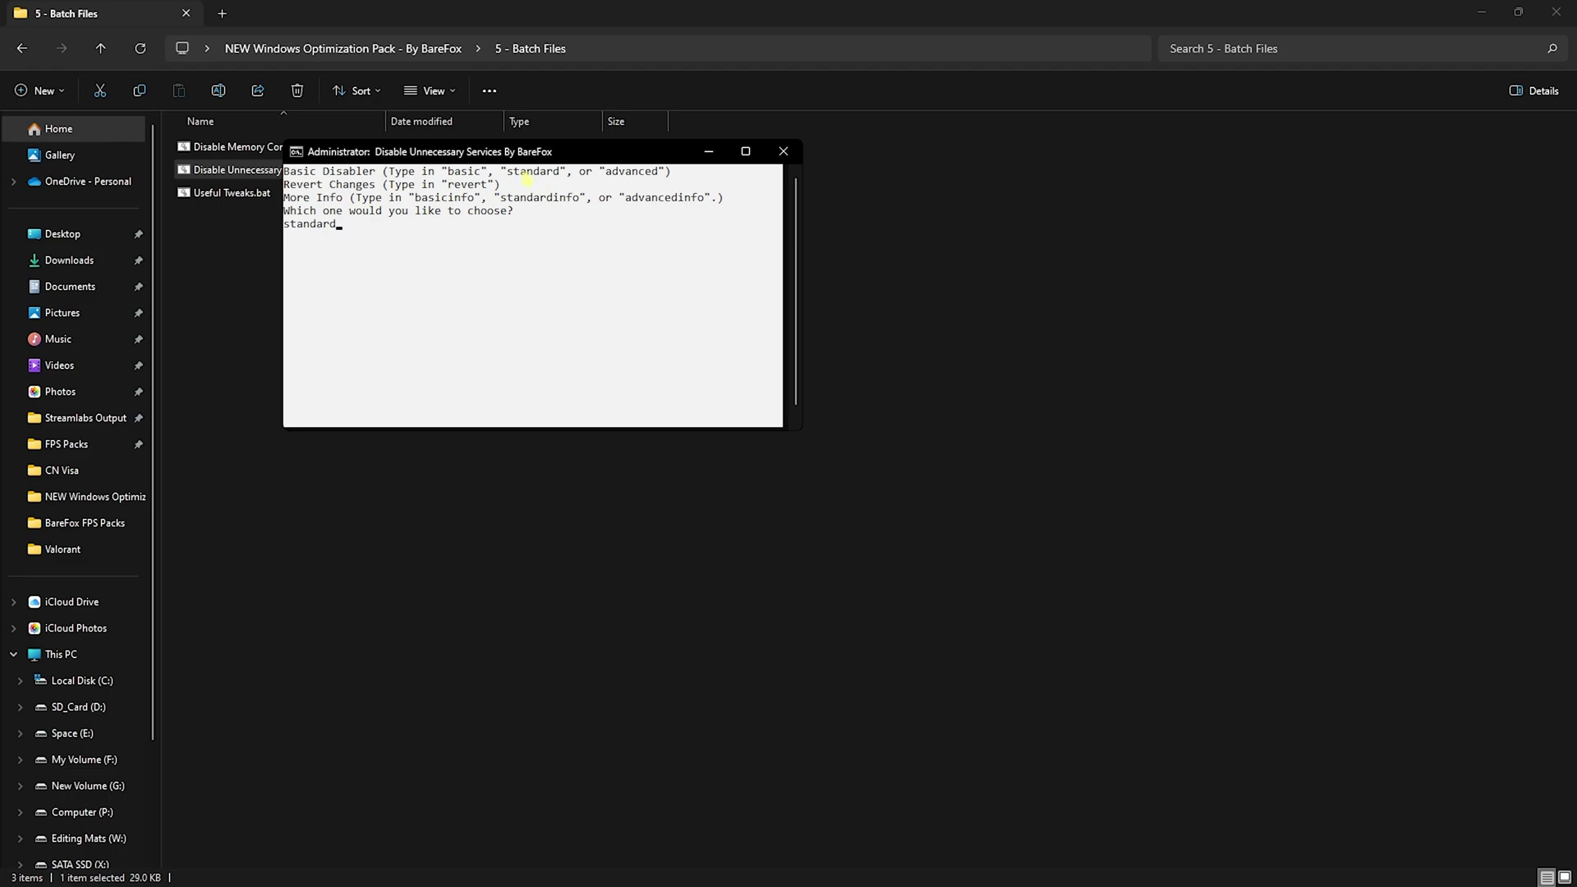
key("Return")
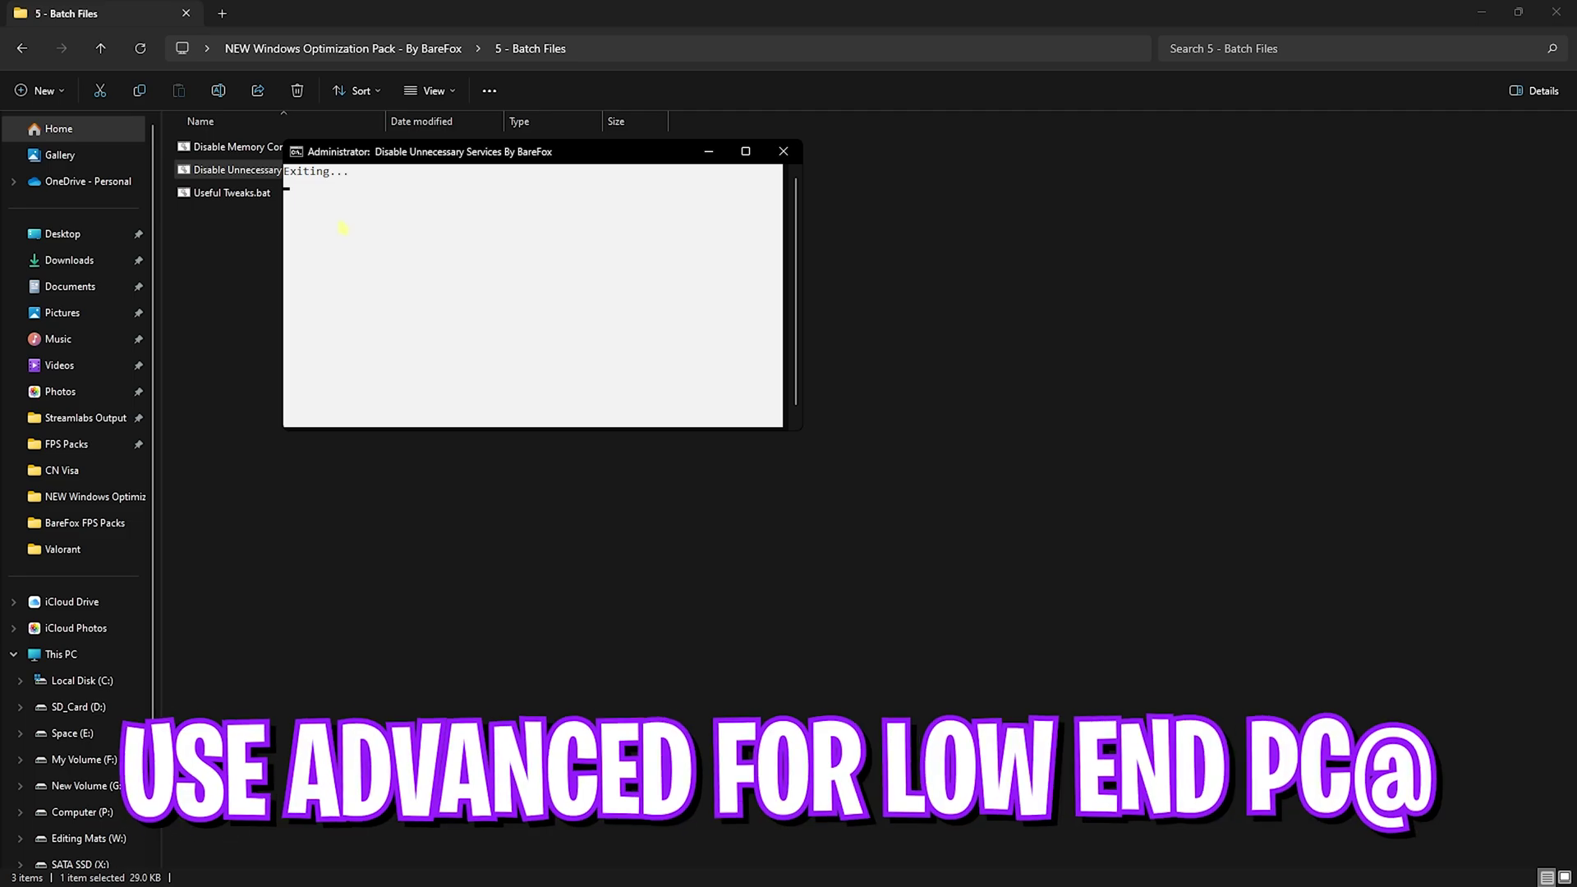
right_click(341, 169)
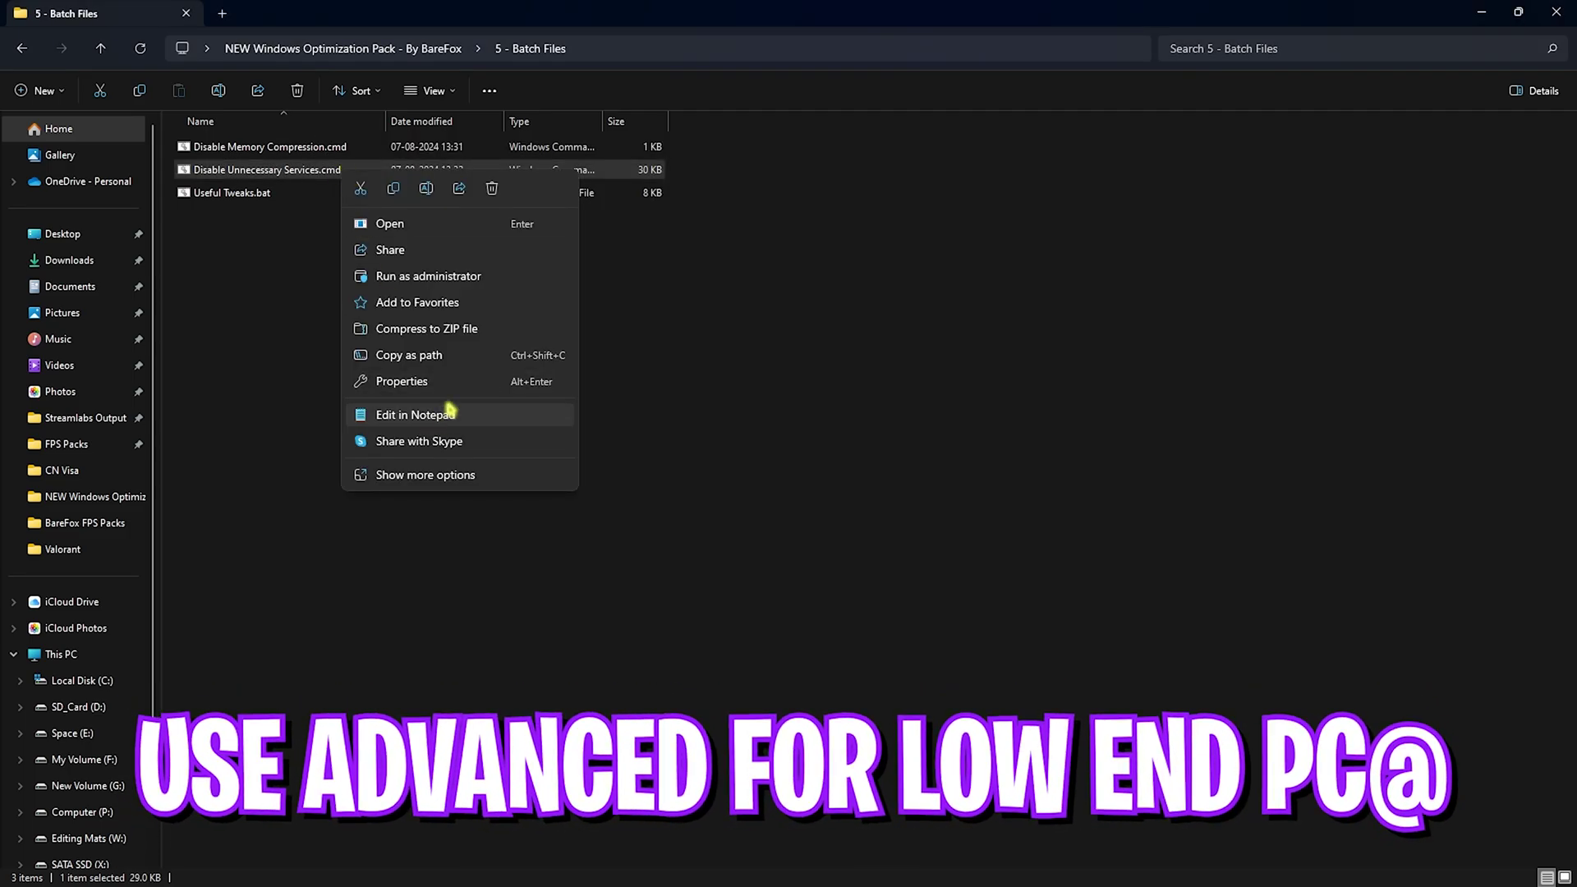
Rerun the services script as administrator, answer y, and enter revert to restore defaults
left_click(409, 276)
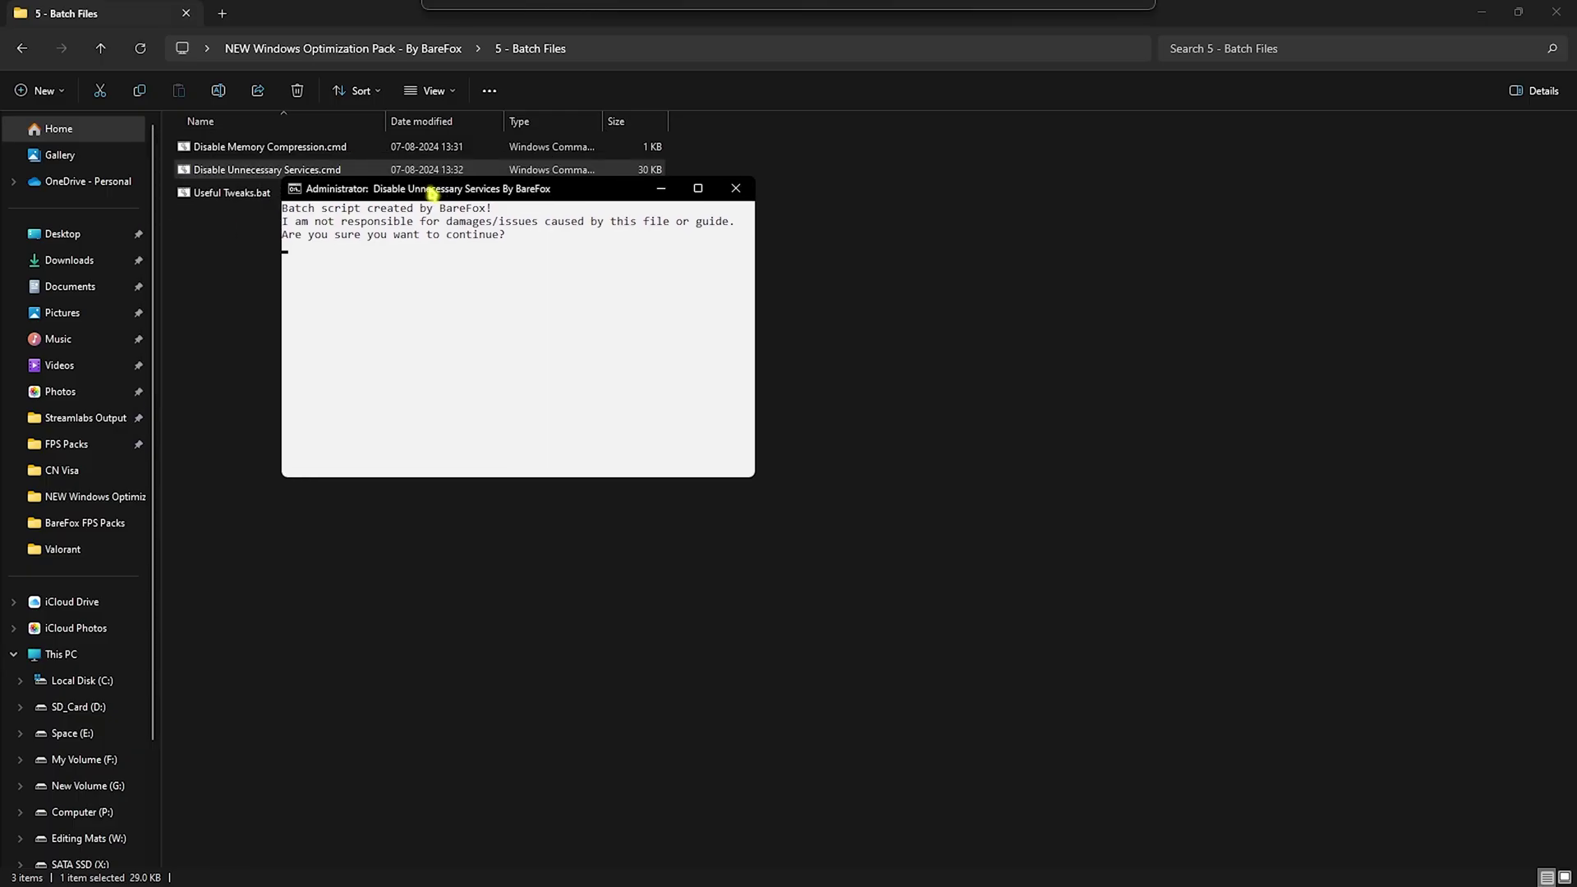
type("y")
key("Return")
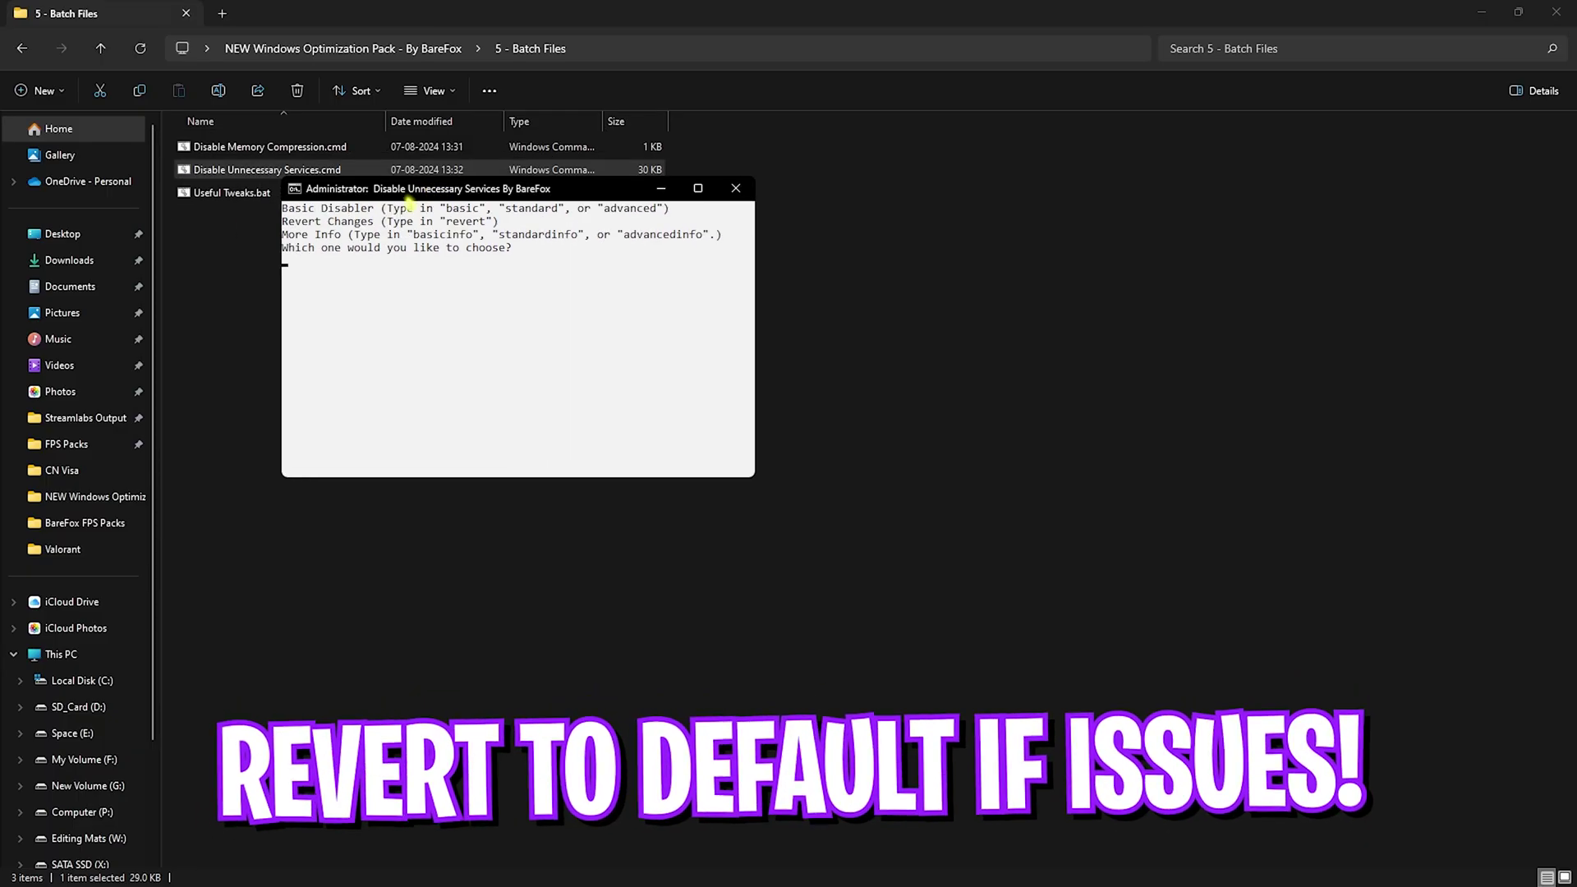
type("re")
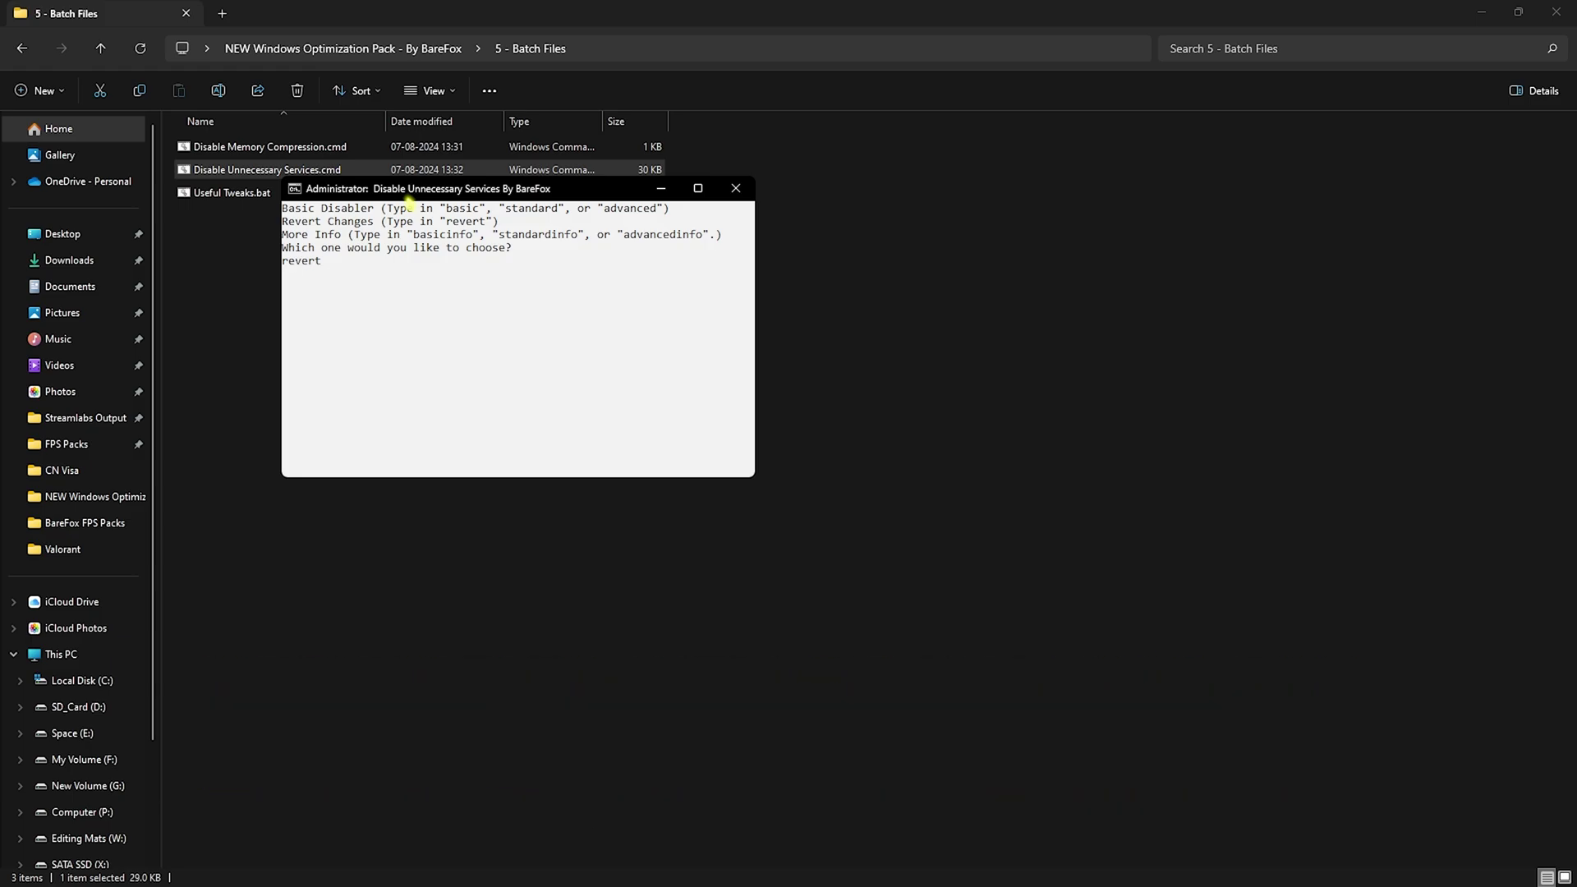
type("vert")
key("Return")
left_click(239, 196)
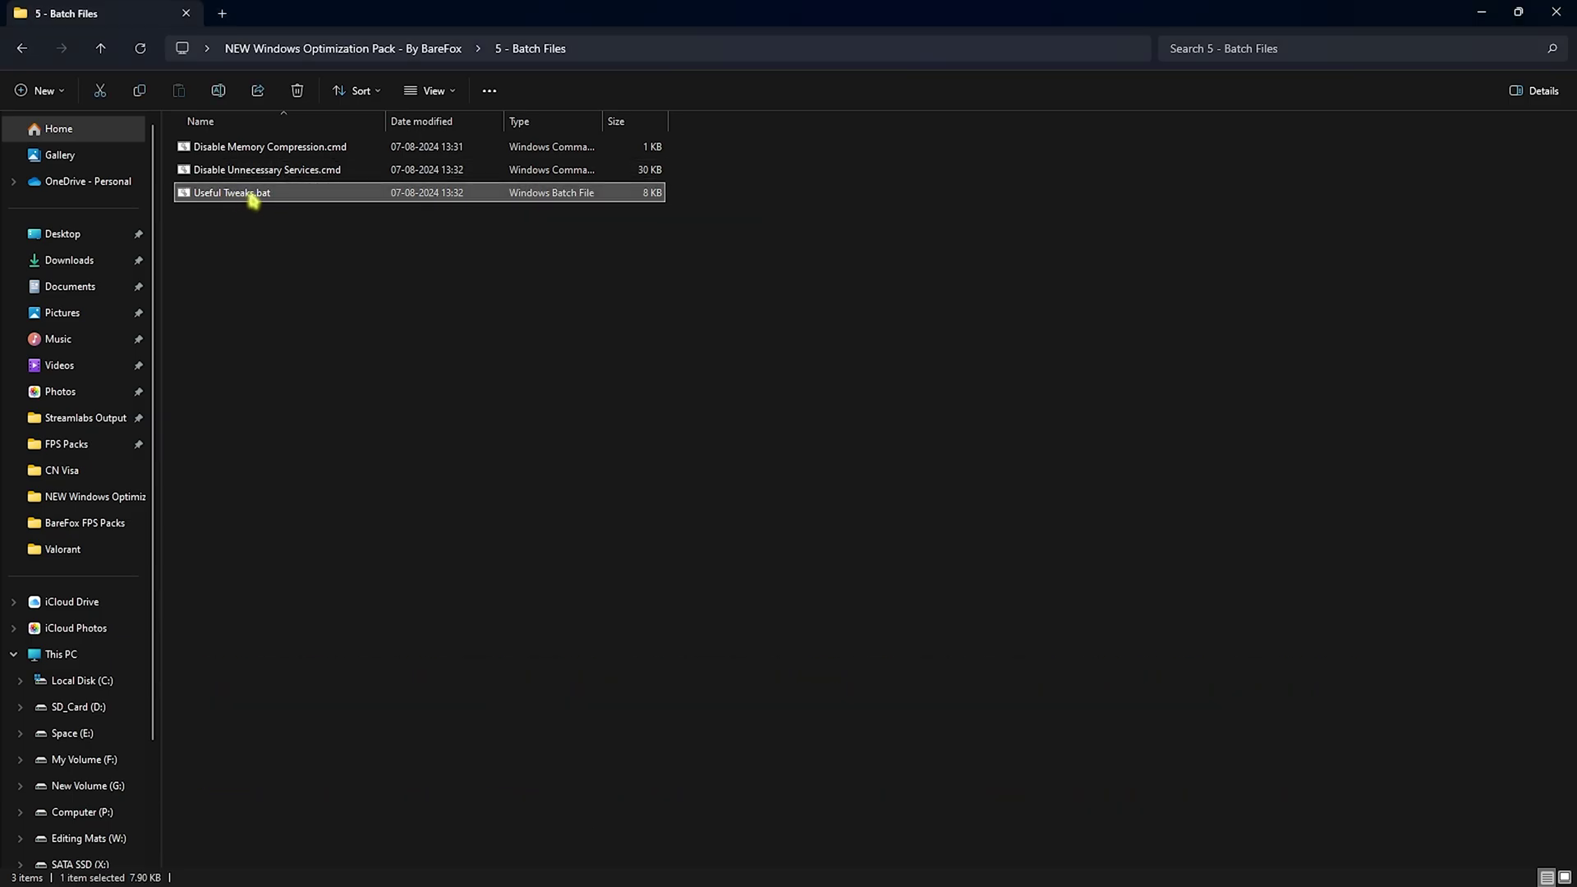
Read through Useful Tweaks.bat in Notepad, then run it as administrator
right_click(253, 199)
left_click(345, 441)
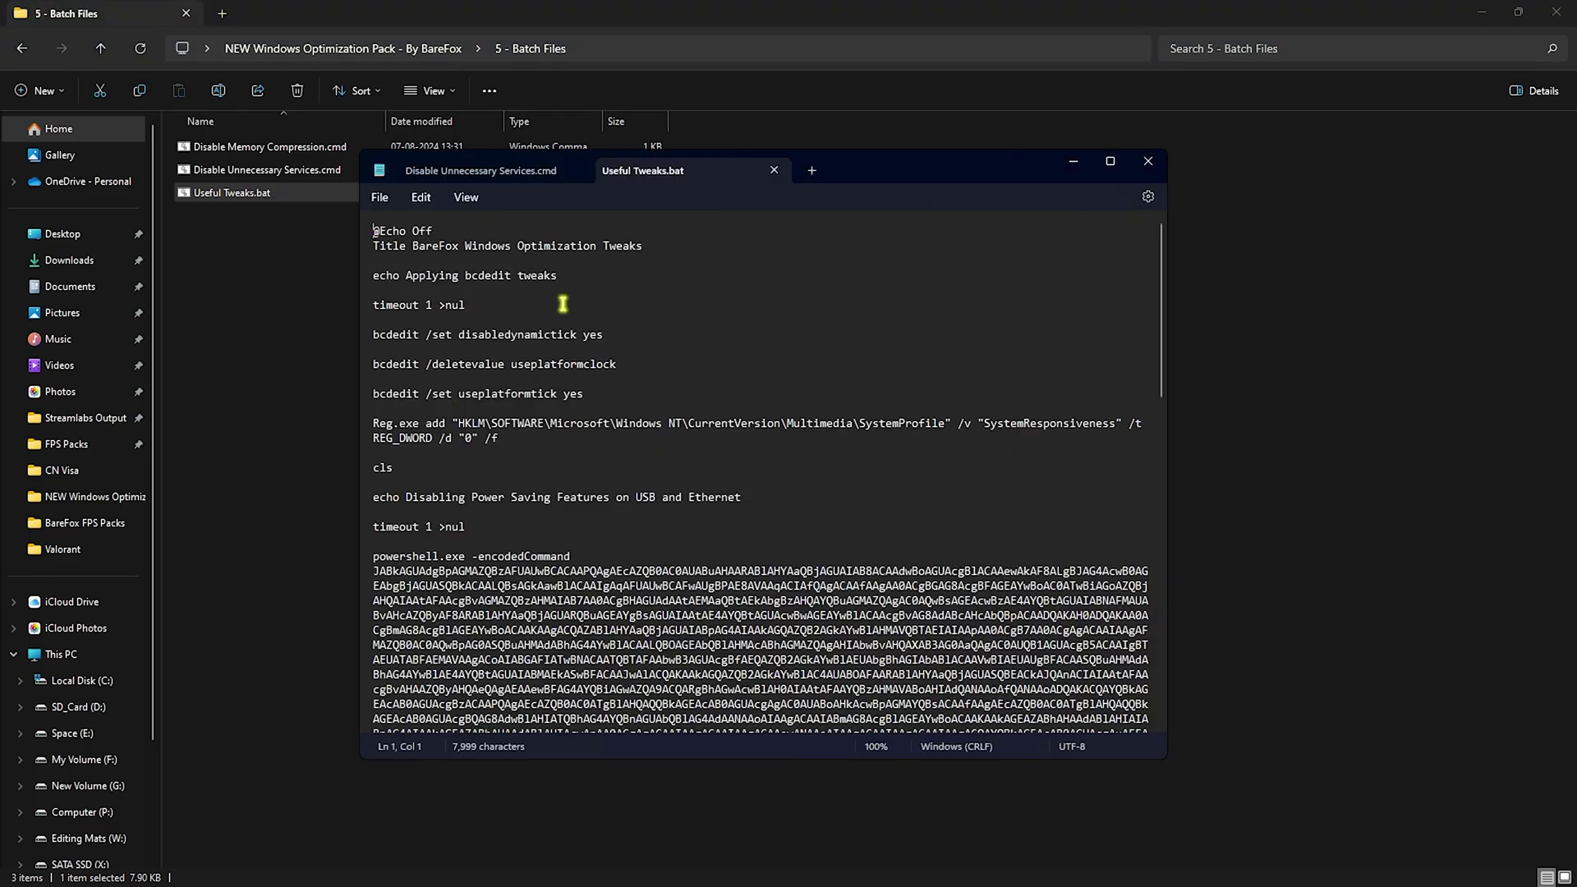
scroll(564, 306, "down", 3)
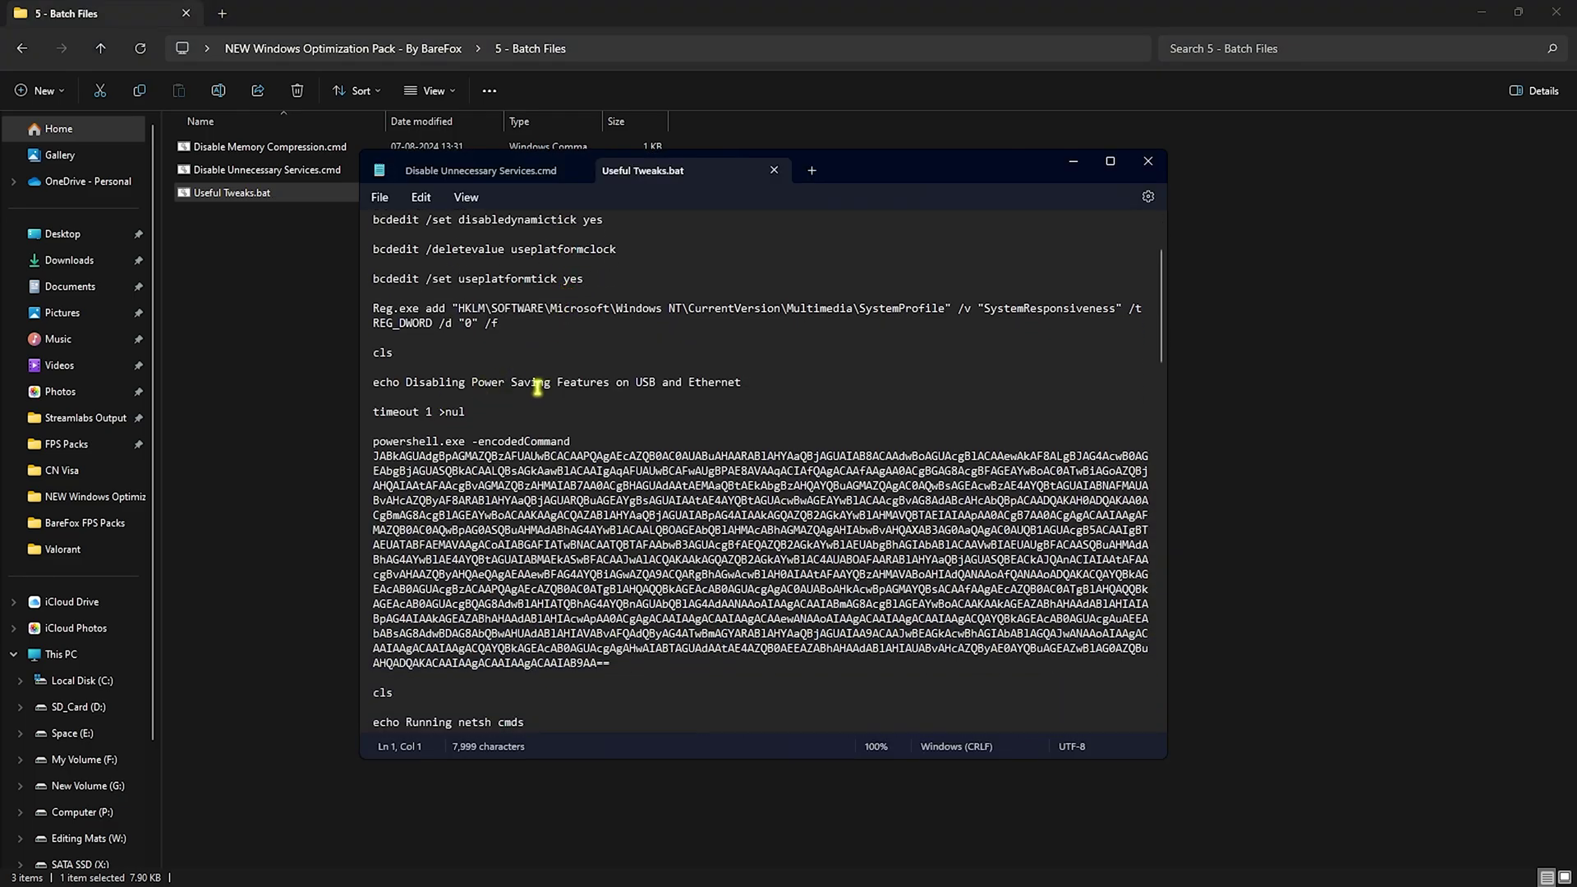
scroll(534, 394, "down", 6)
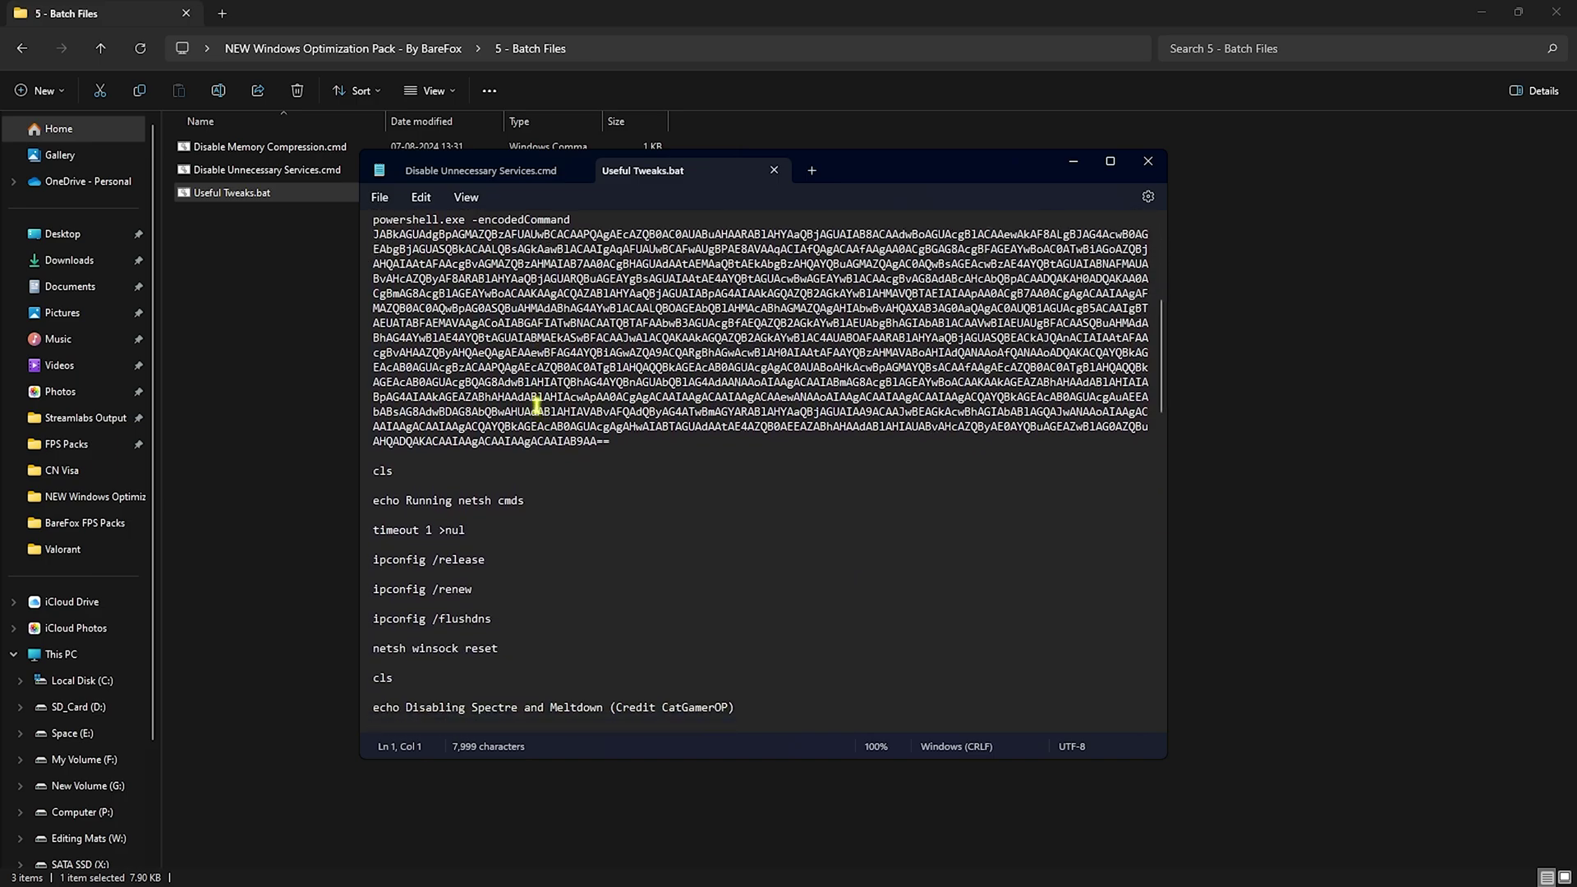
scroll(538, 408, "down", 3)
left_click(1148, 161)
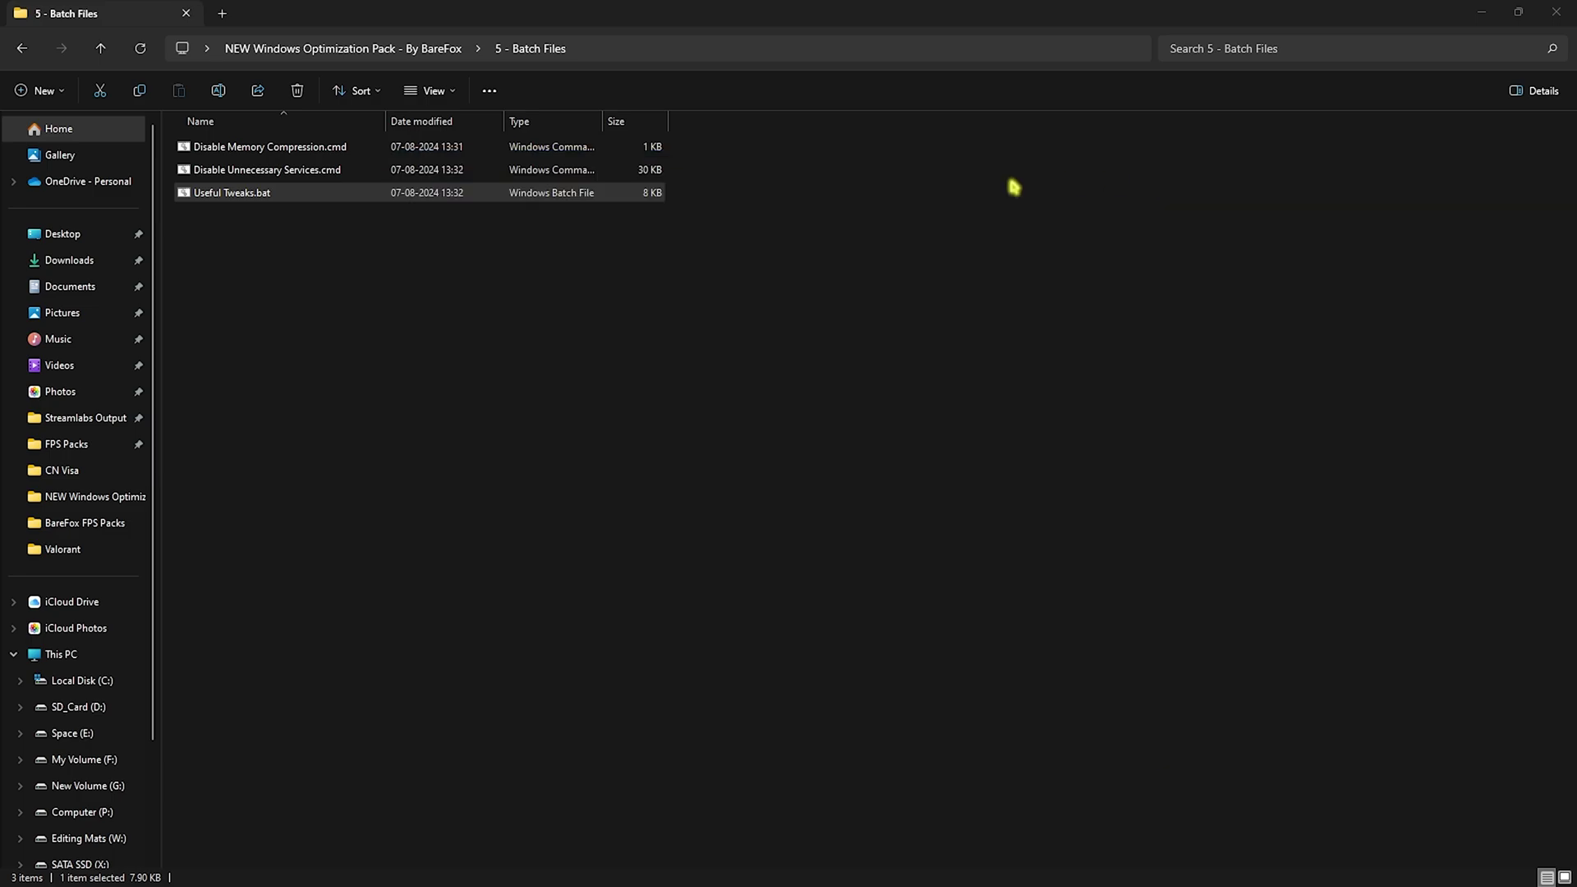
right_click(319, 197)
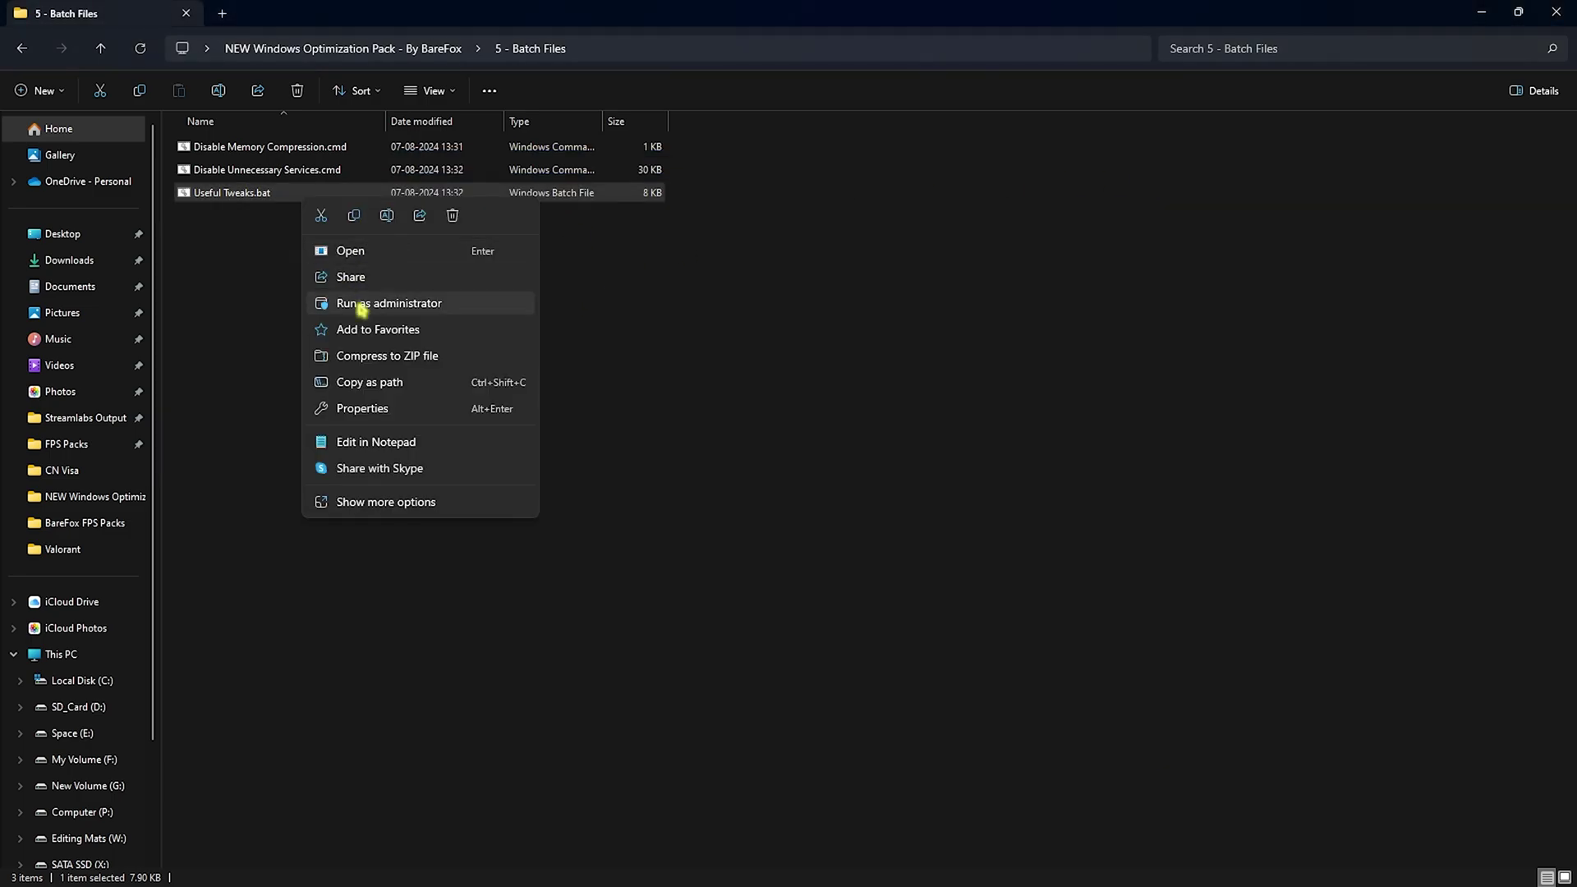
left_click(363, 303)
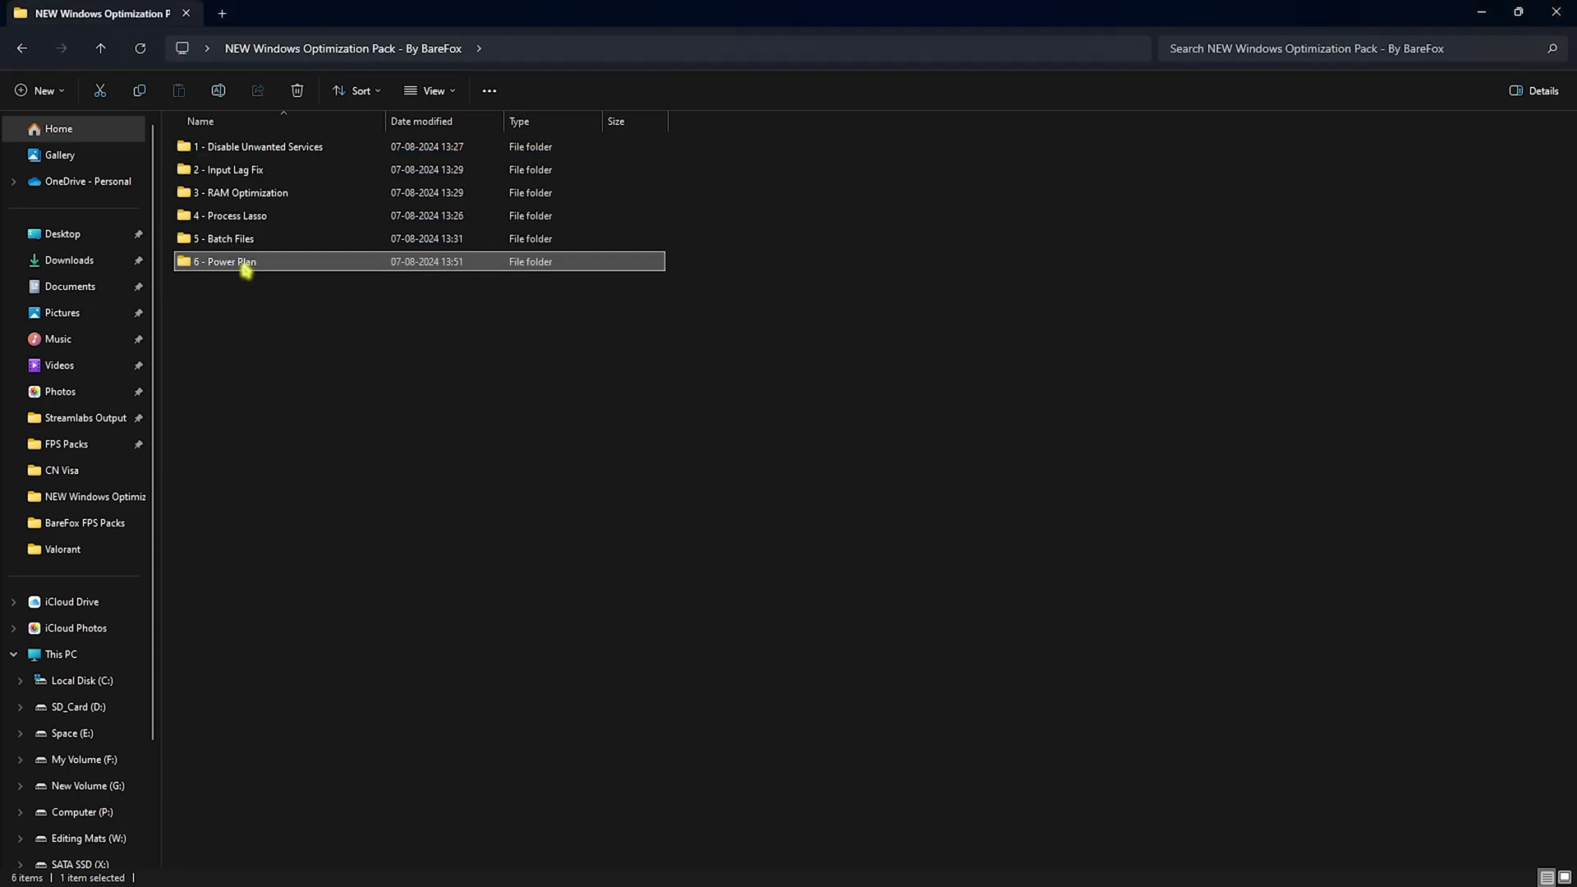
Open Ultimate Performance Power Plan.txt in the 6 - Power Plan folder and select its powercfg command
double_click(239, 260)
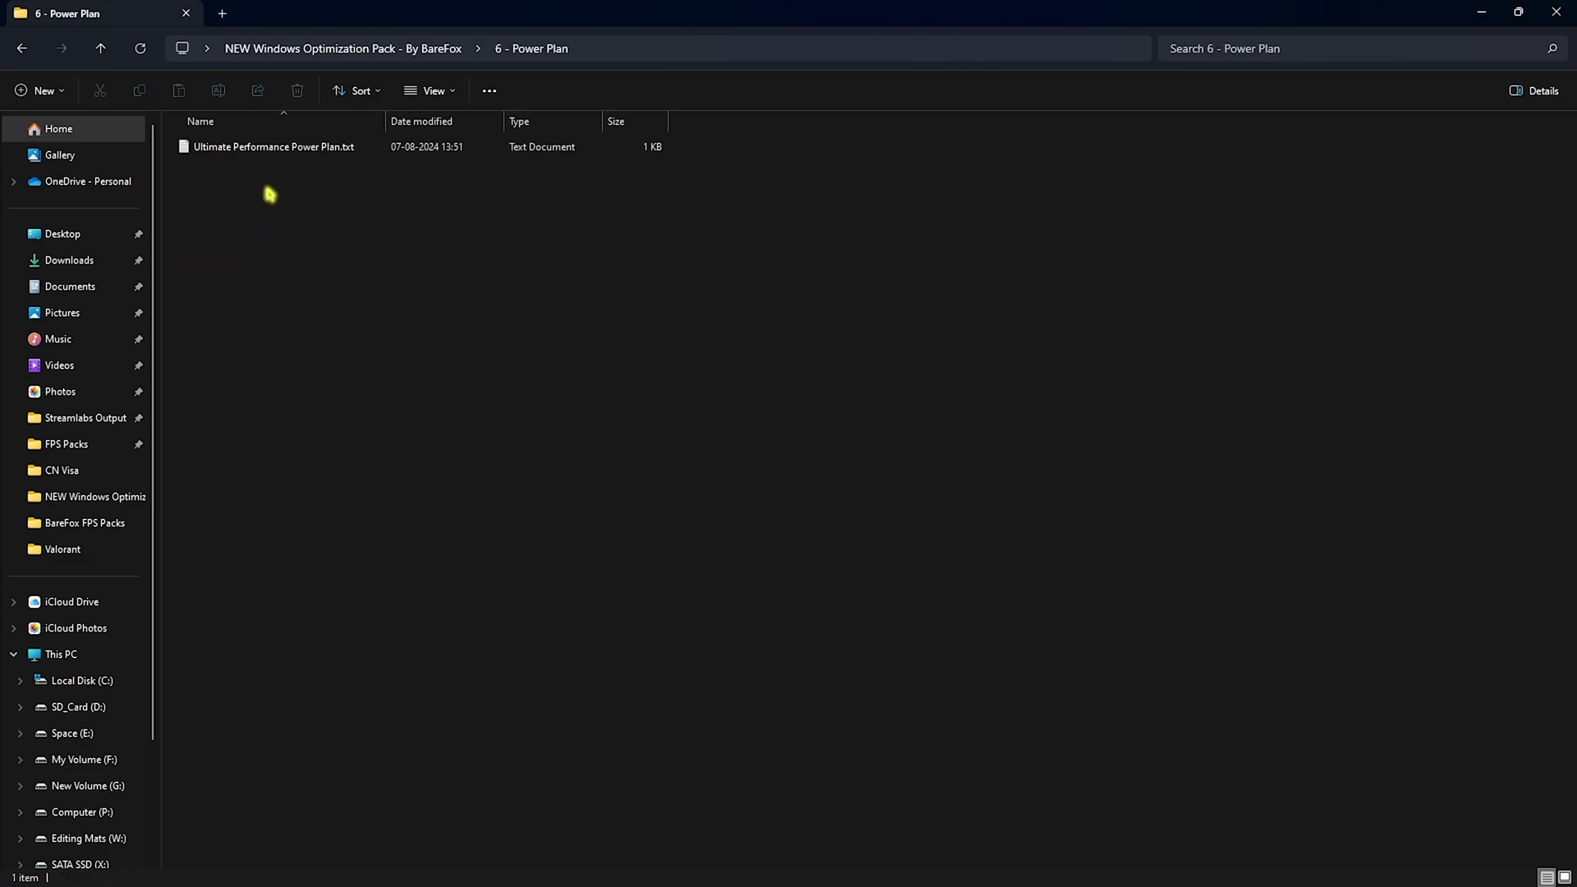
left_click(255, 153)
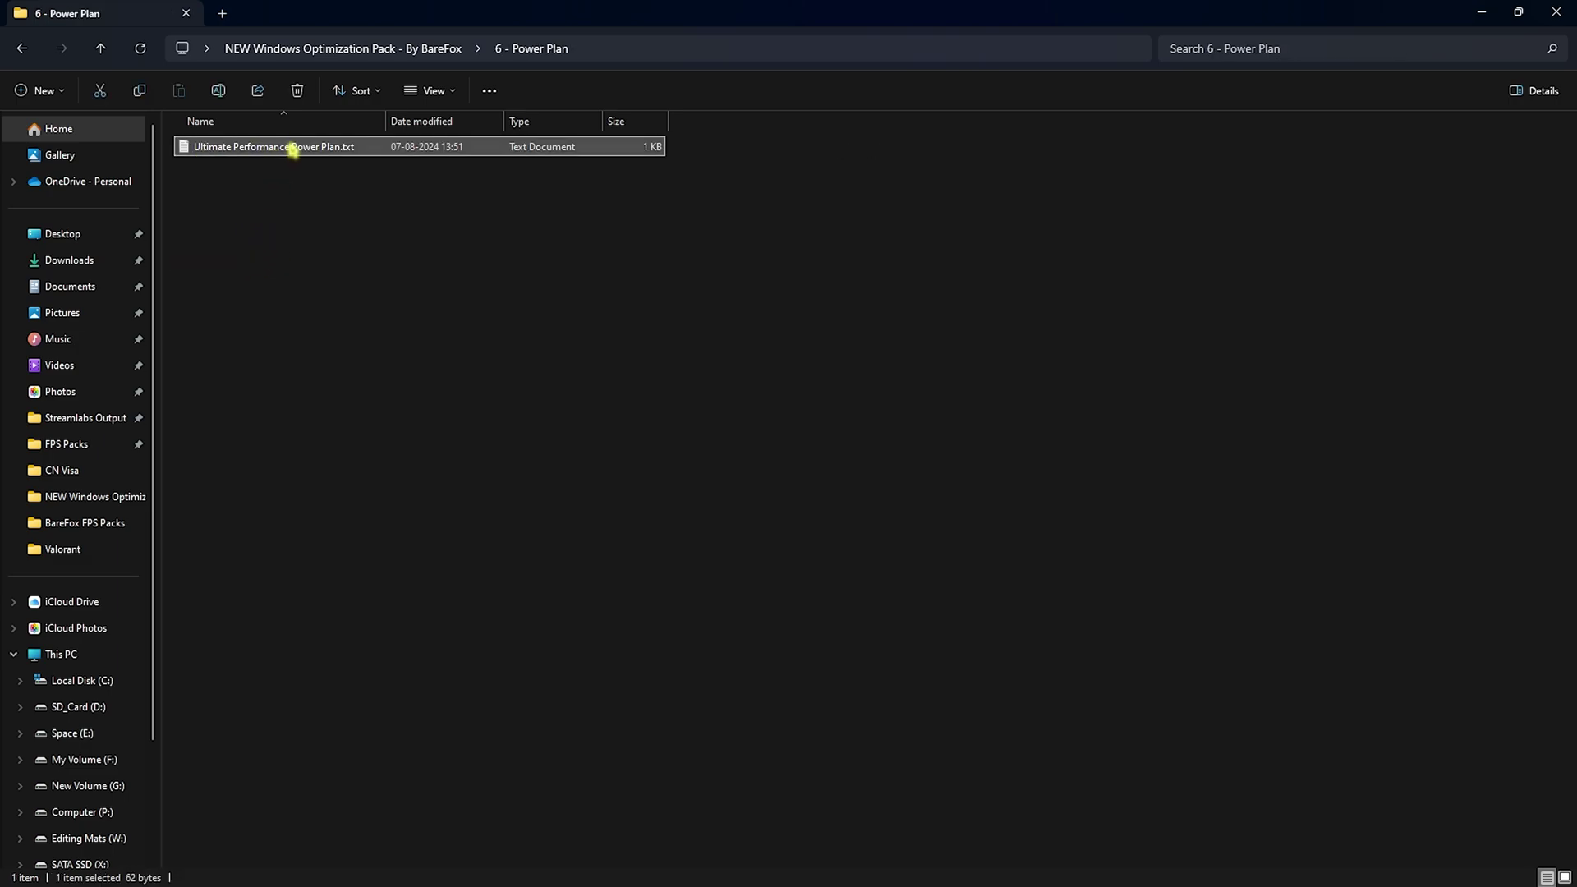
double_click(274, 156)
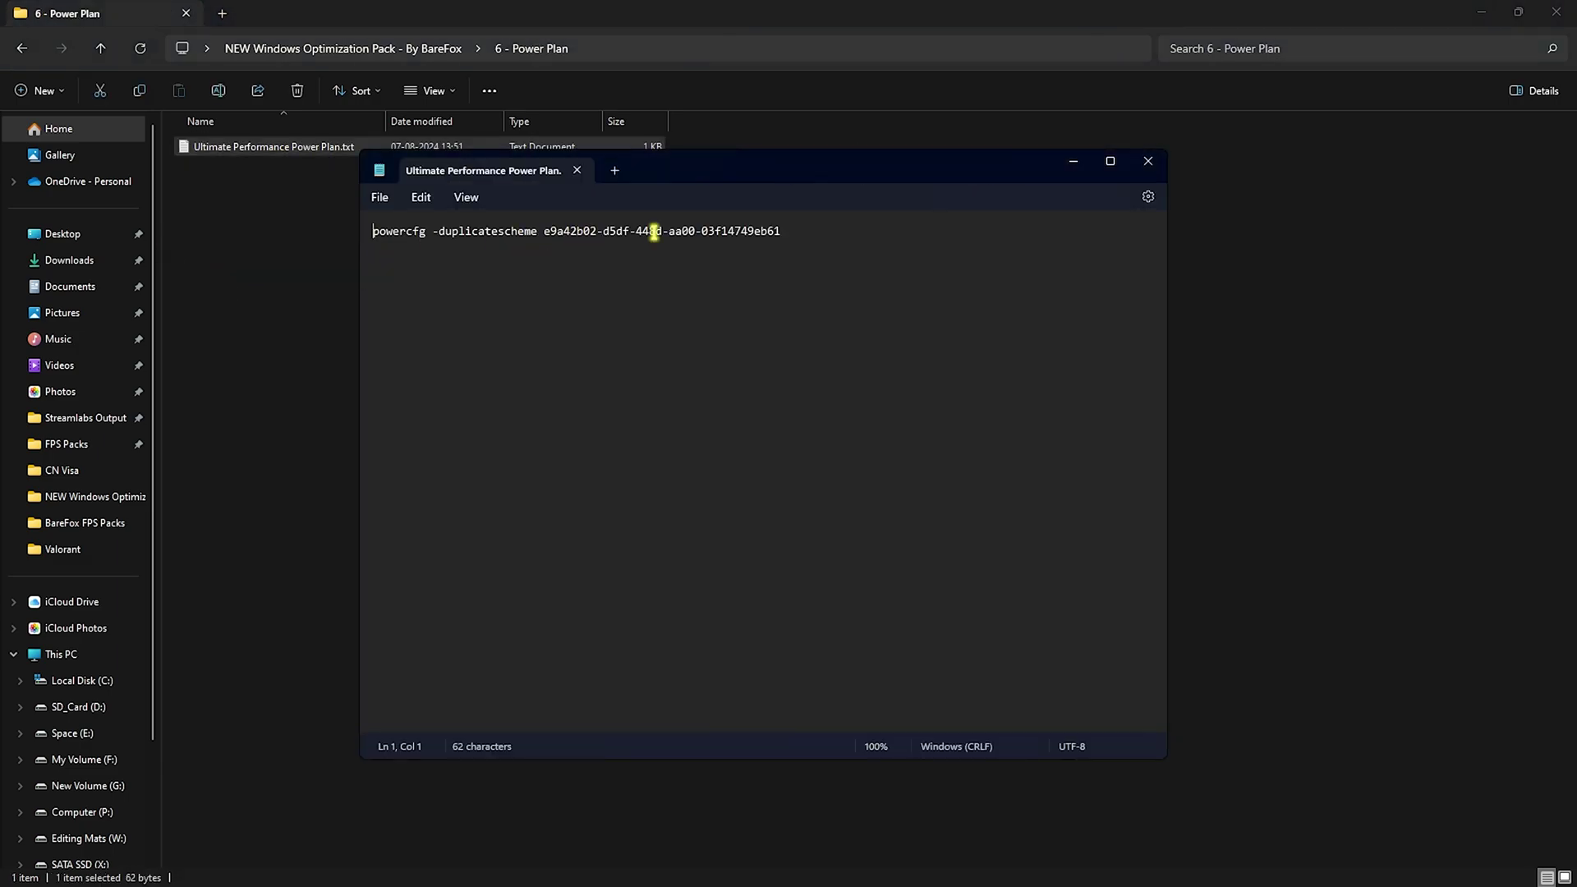
left_click_drag(832, 232, 368, 239)
key("ctrl+c")
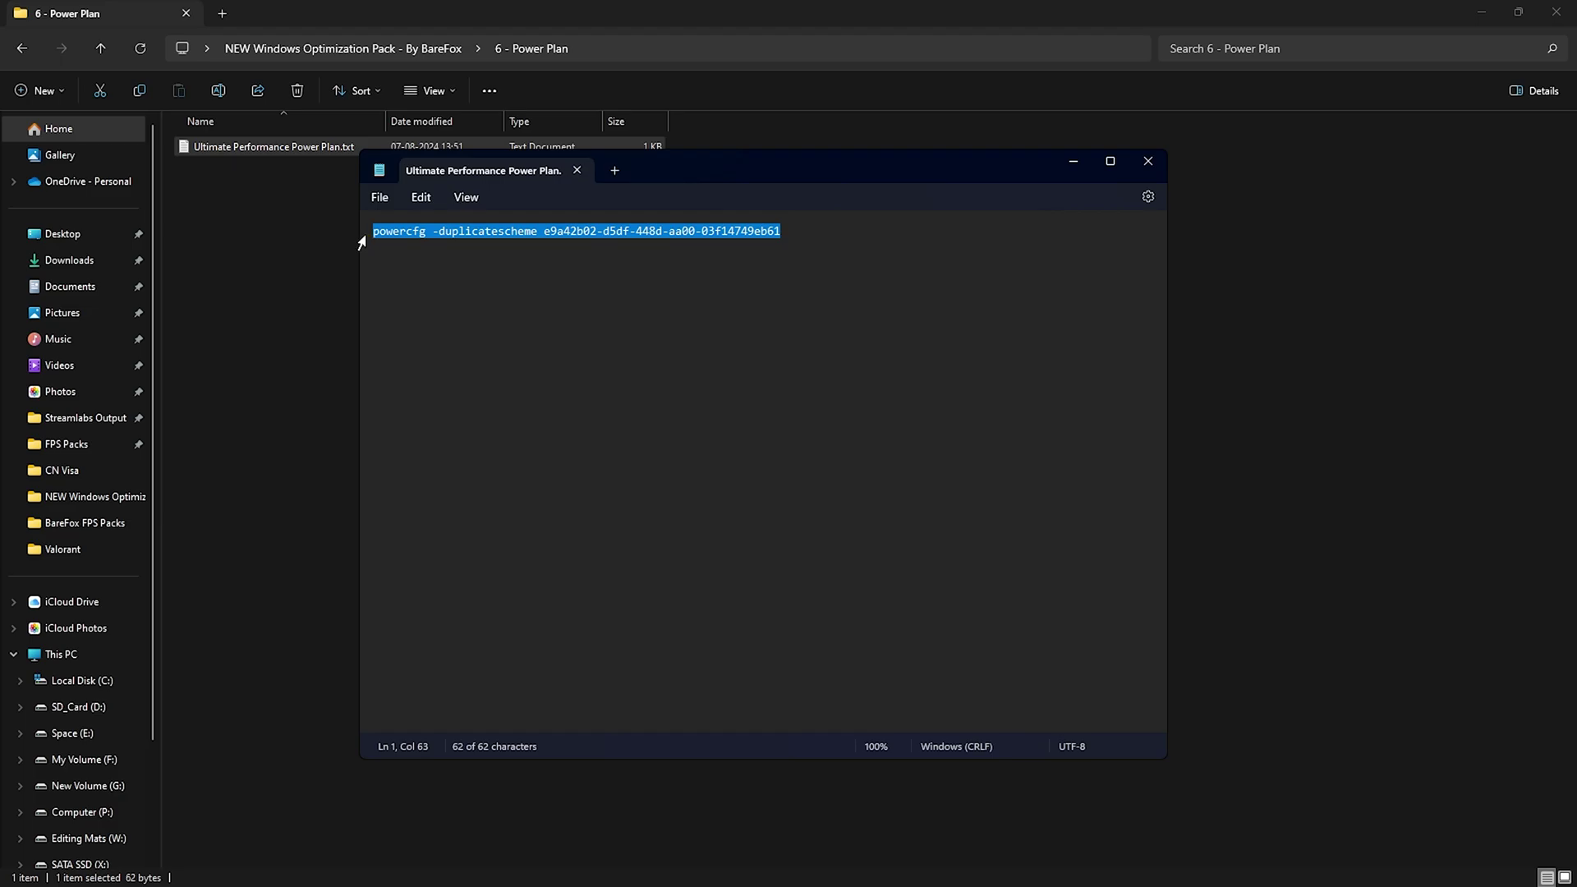
Paste the powercfg -duplicatescheme command into an administrator Command Prompt, then close the windows
key("super")
type("cmd")
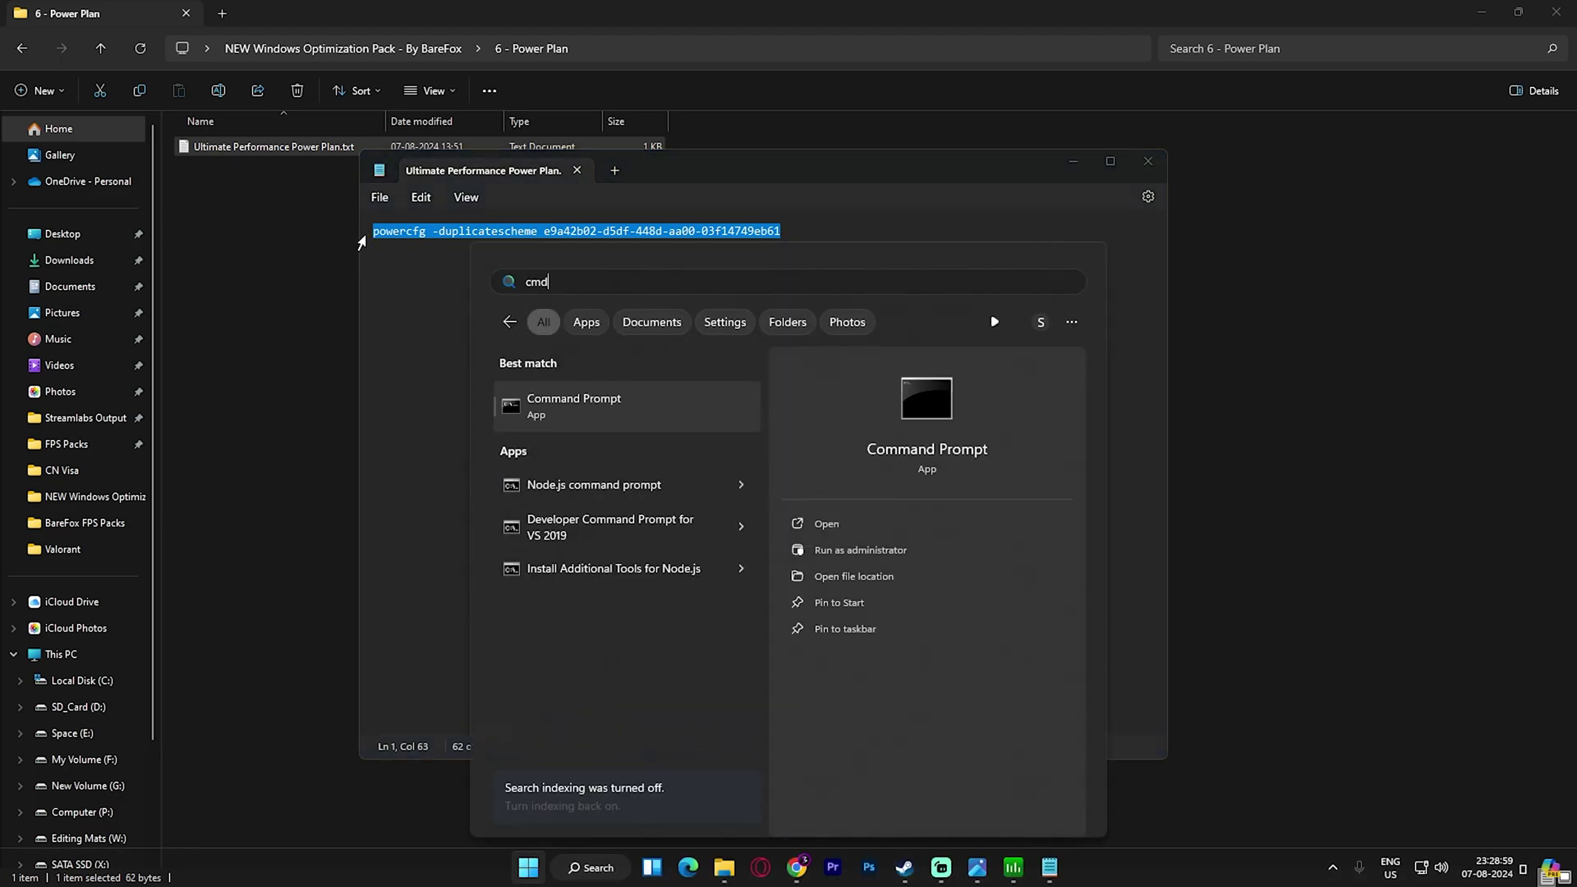
key("ctrl+shift+Return")
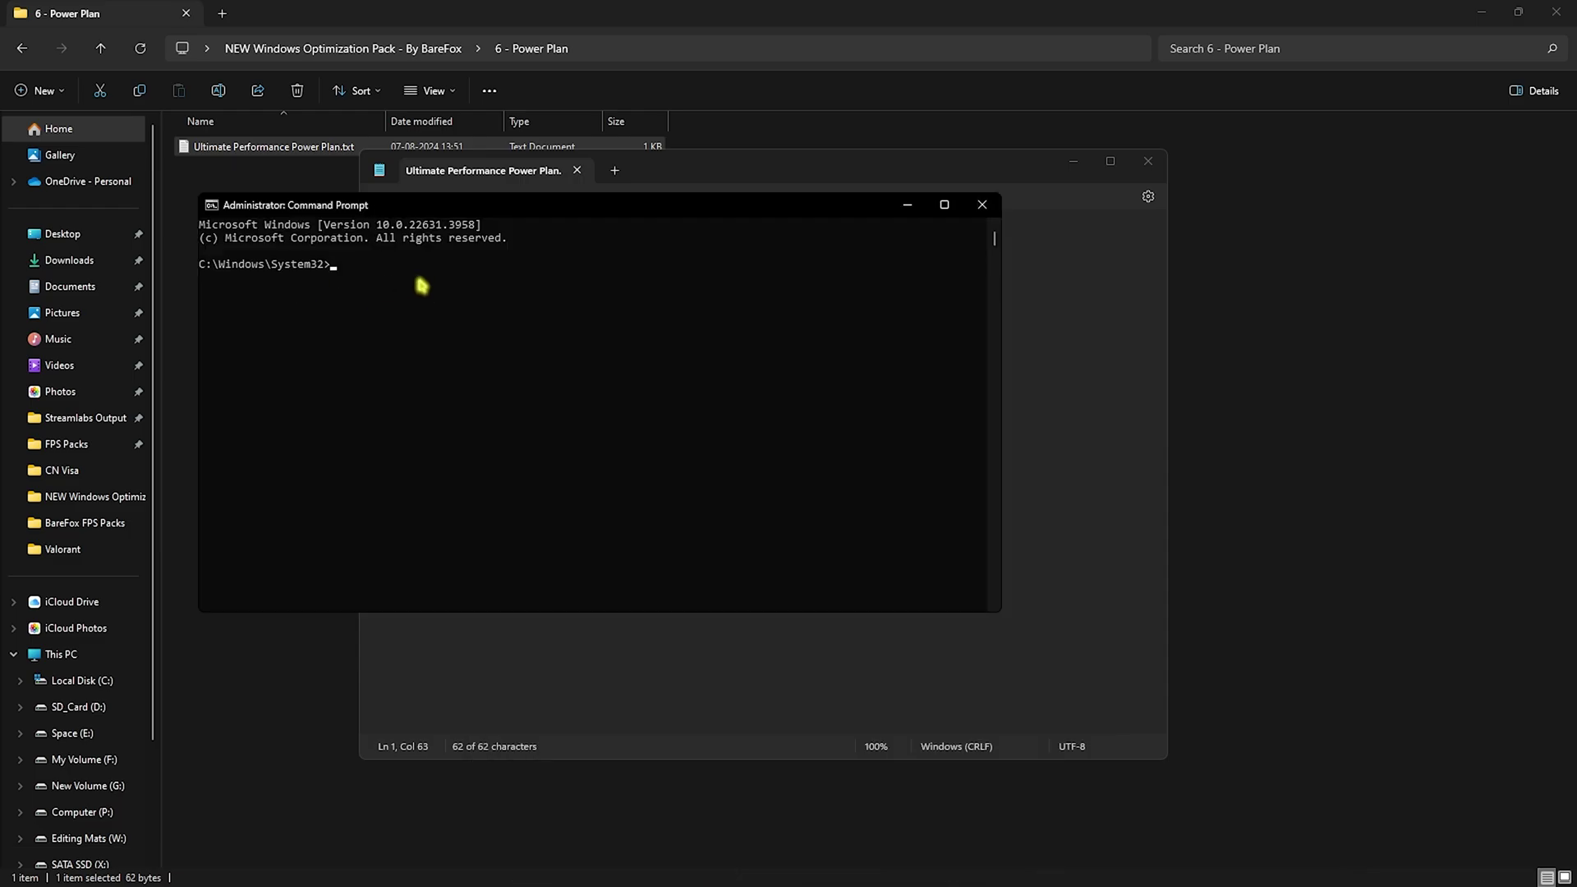
key("ctrl+v")
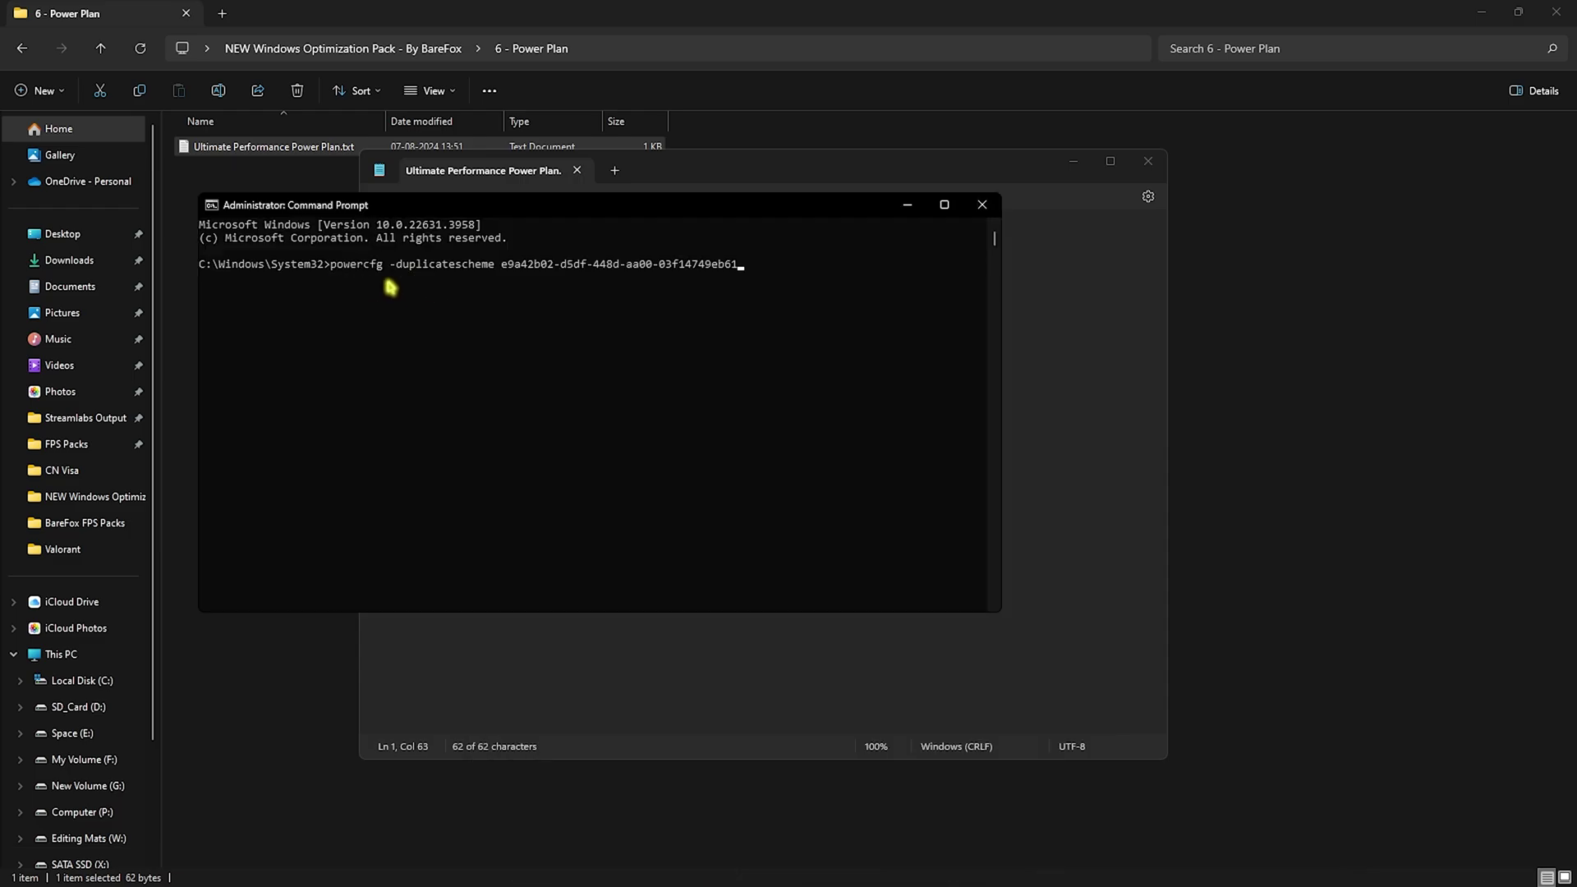
left_click(983, 204)
left_click(1149, 161)
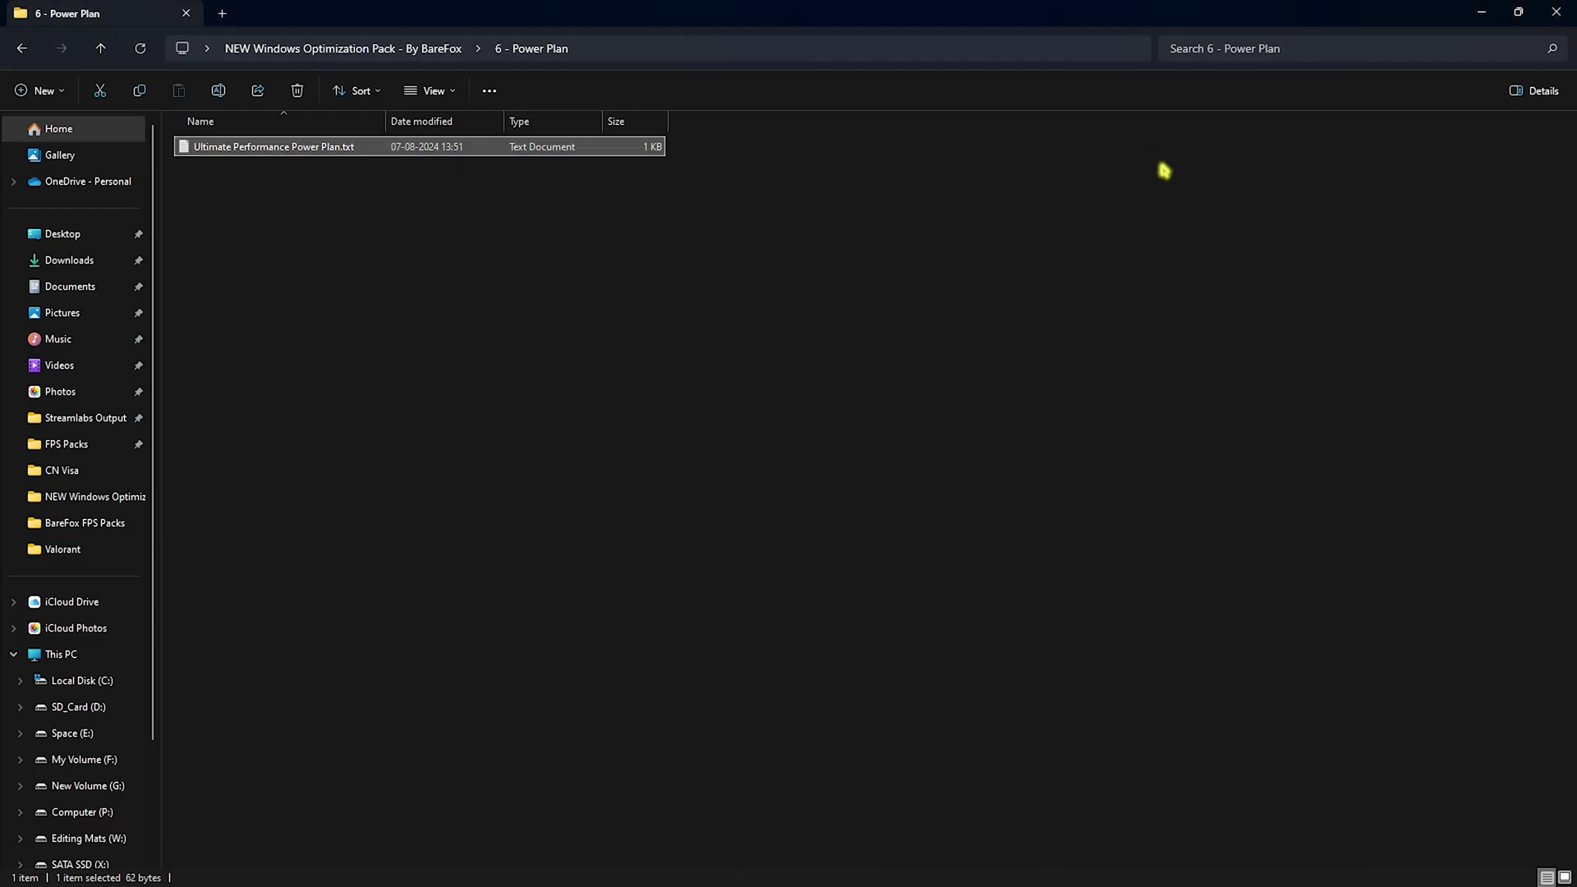
left_click(1482, 11)
key("super")
Open Control Panel maximized and search it for 'Powe' to find the power settings
type("control Panel")
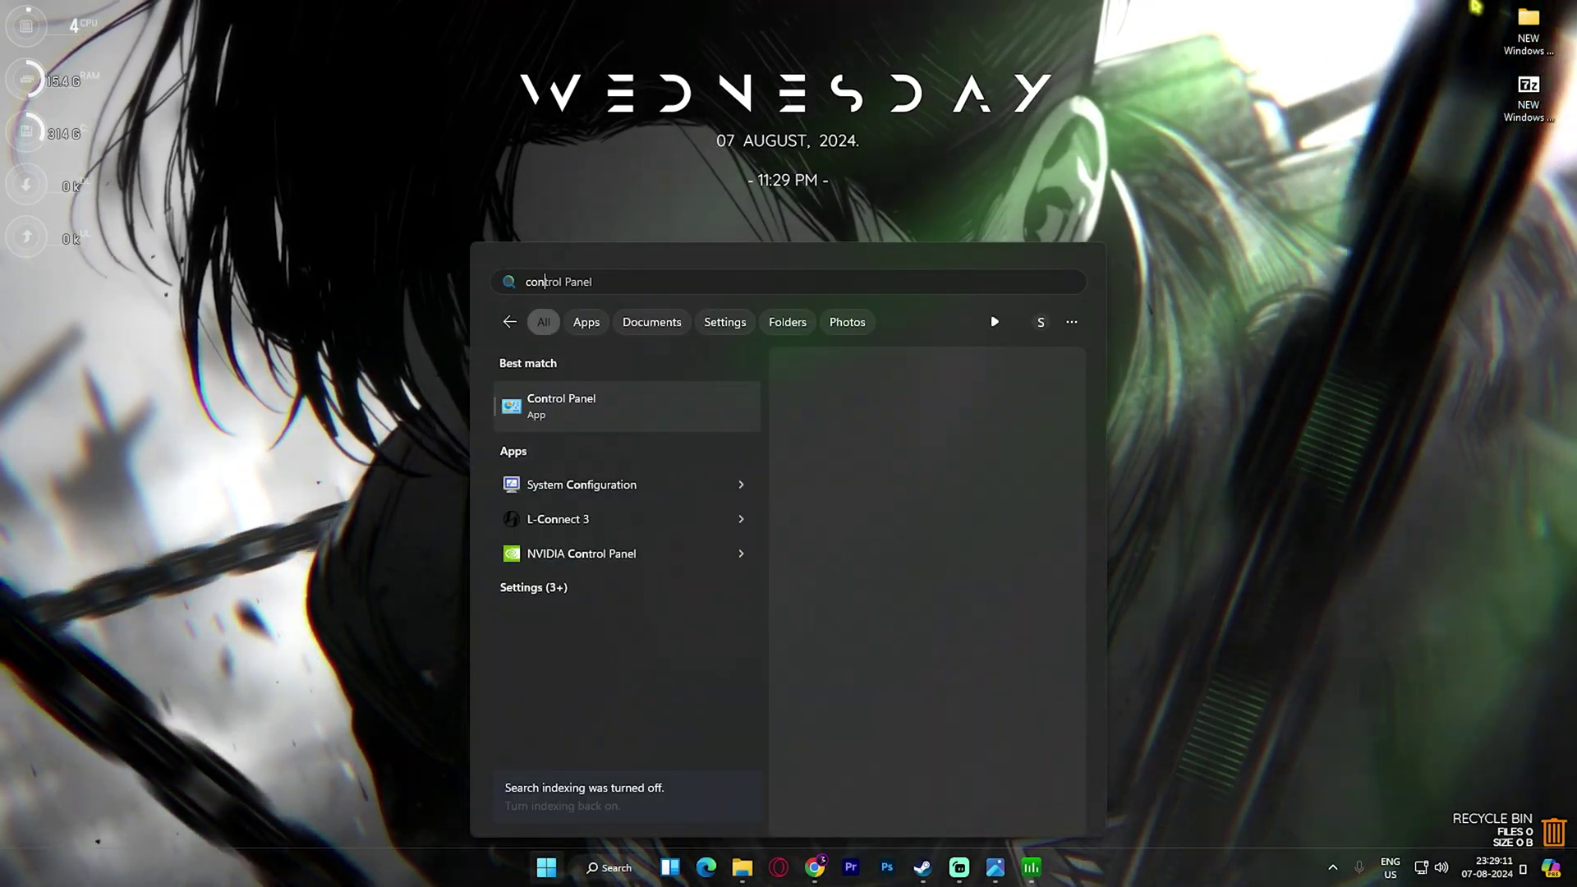
key("Return")
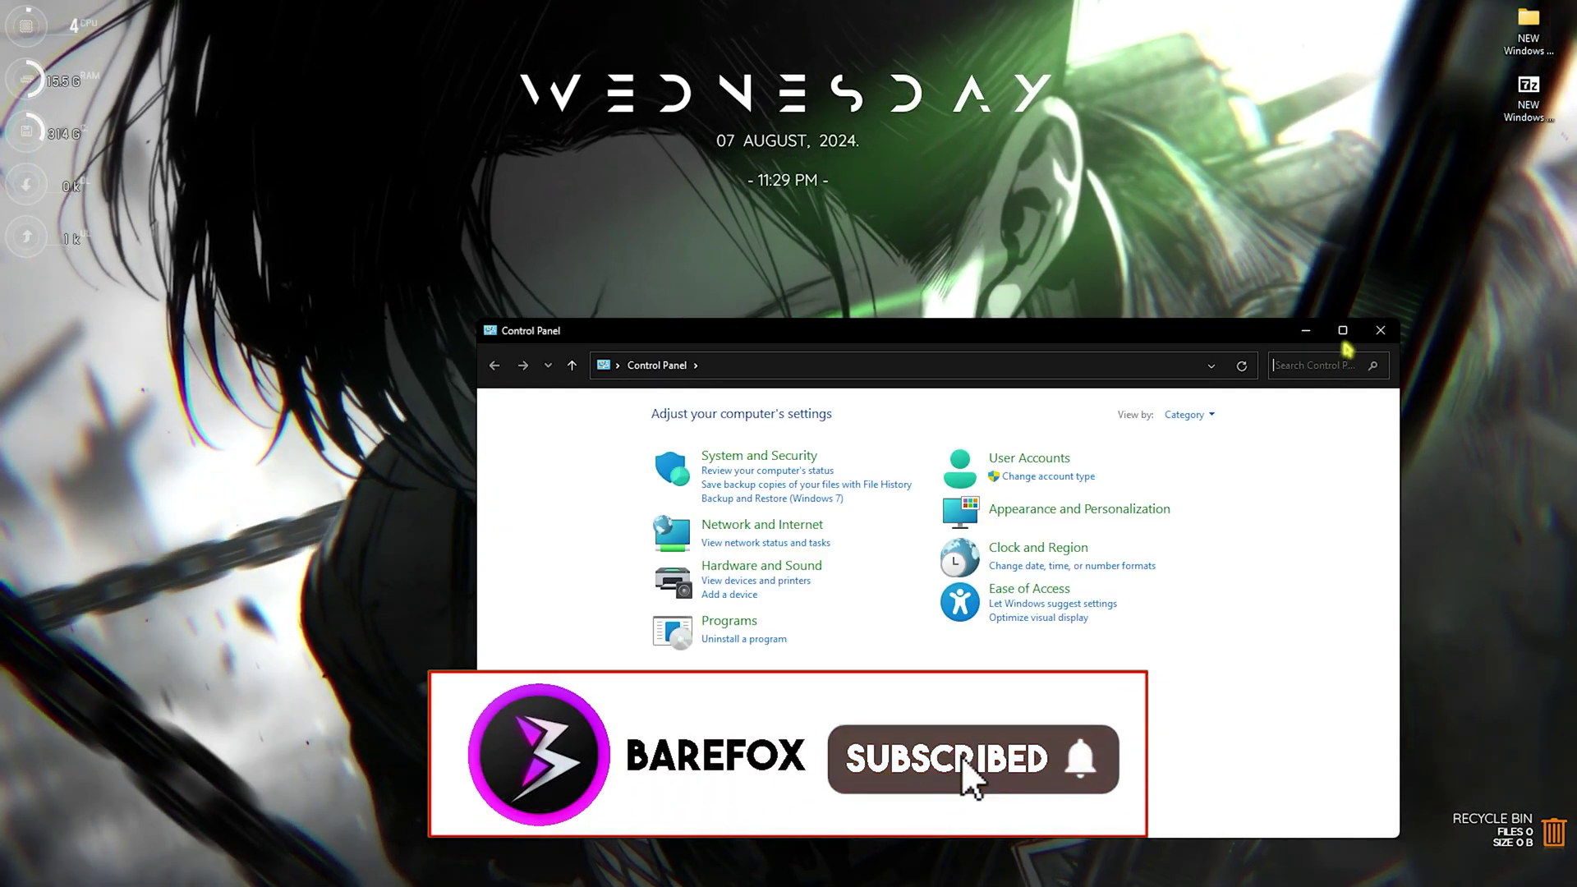
left_click(1344, 337)
type("Powe")
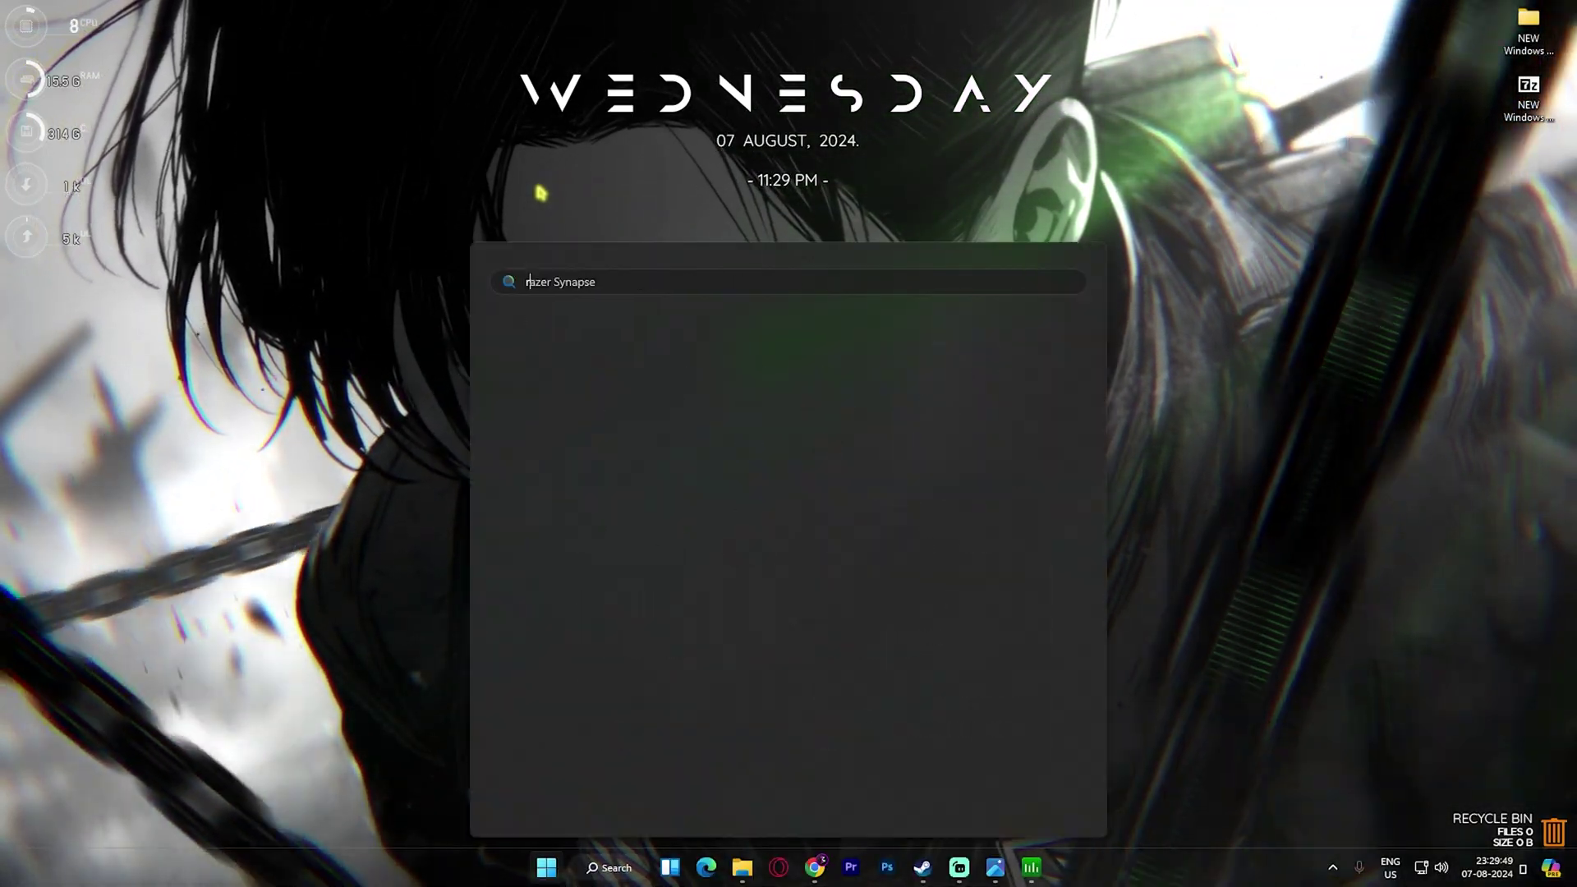
Launch Registry Editor and browse to HKEY_CURRENT_USER\Software\Microsoft\DirectX\UserGpuPreferences
type("e")
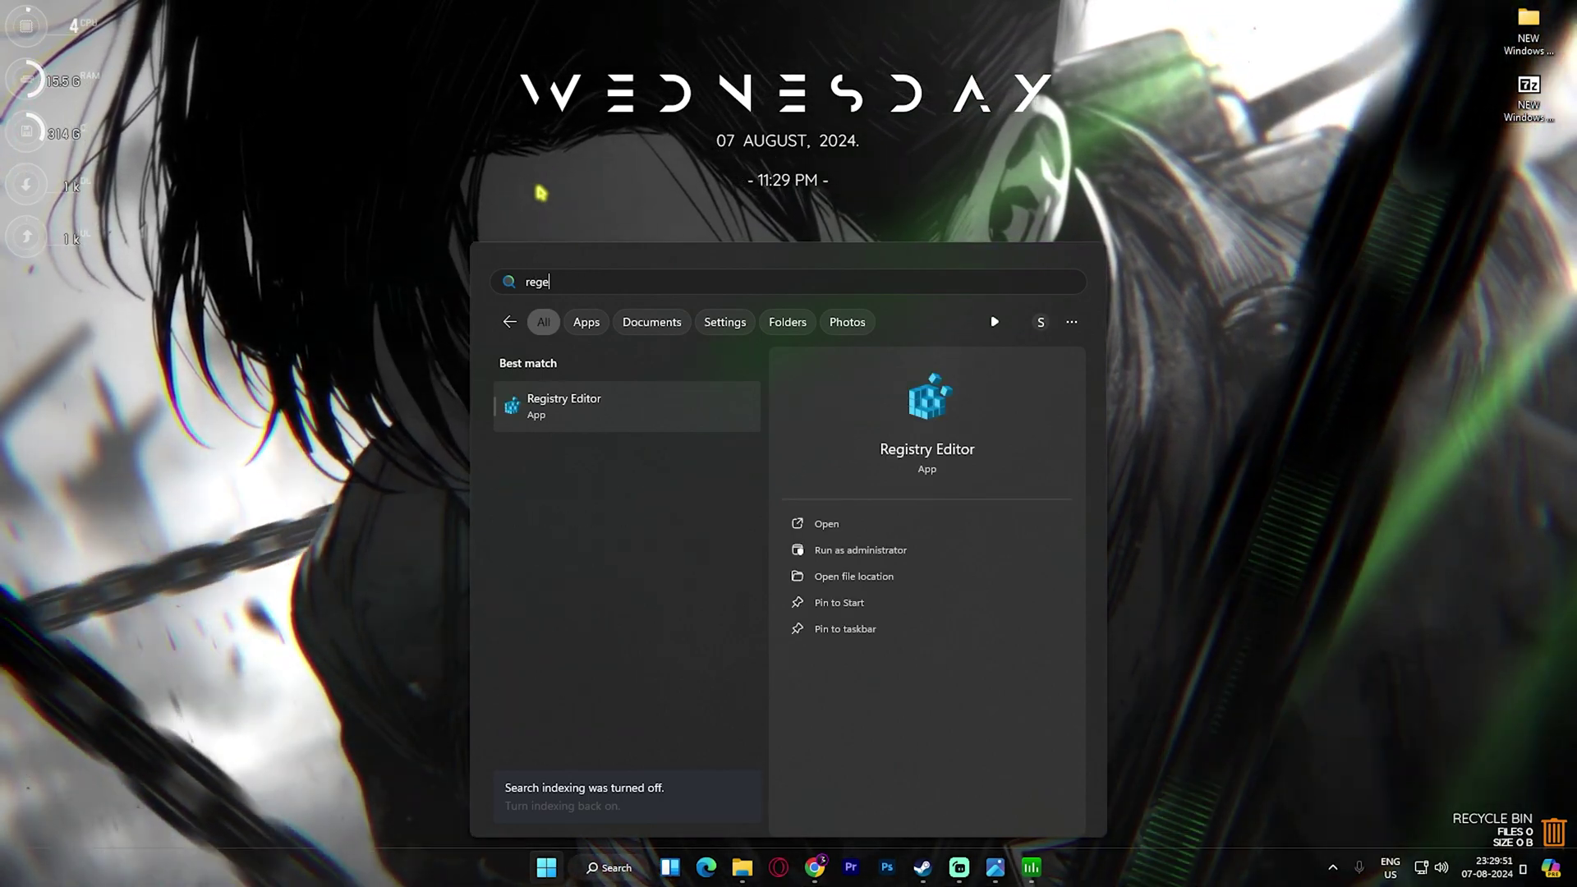
key("Return")
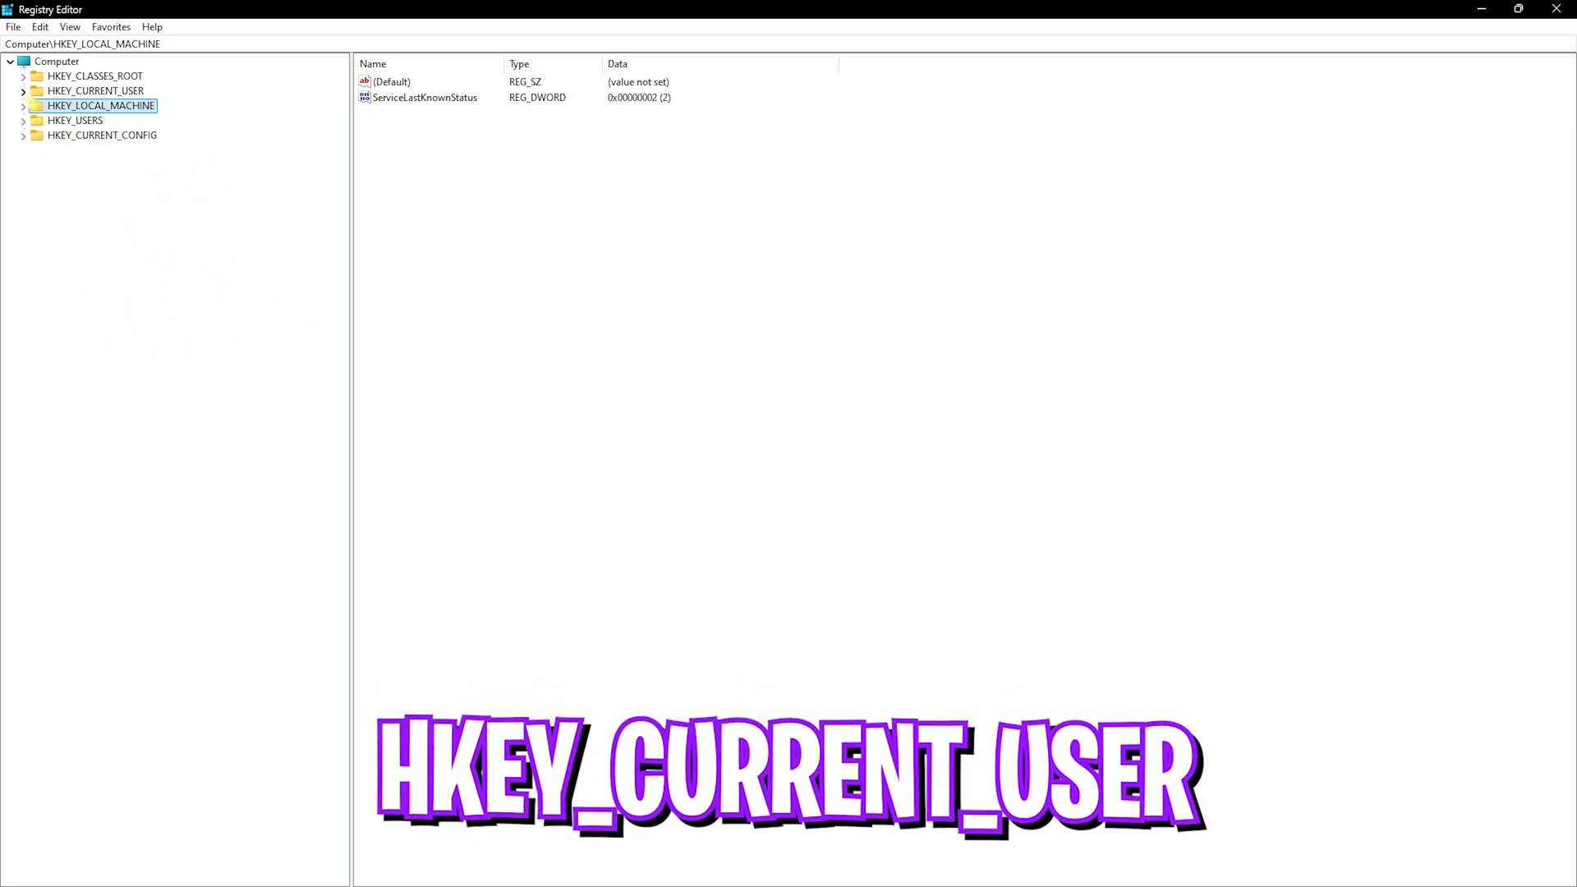
left_click(23, 90)
left_click(36, 253)
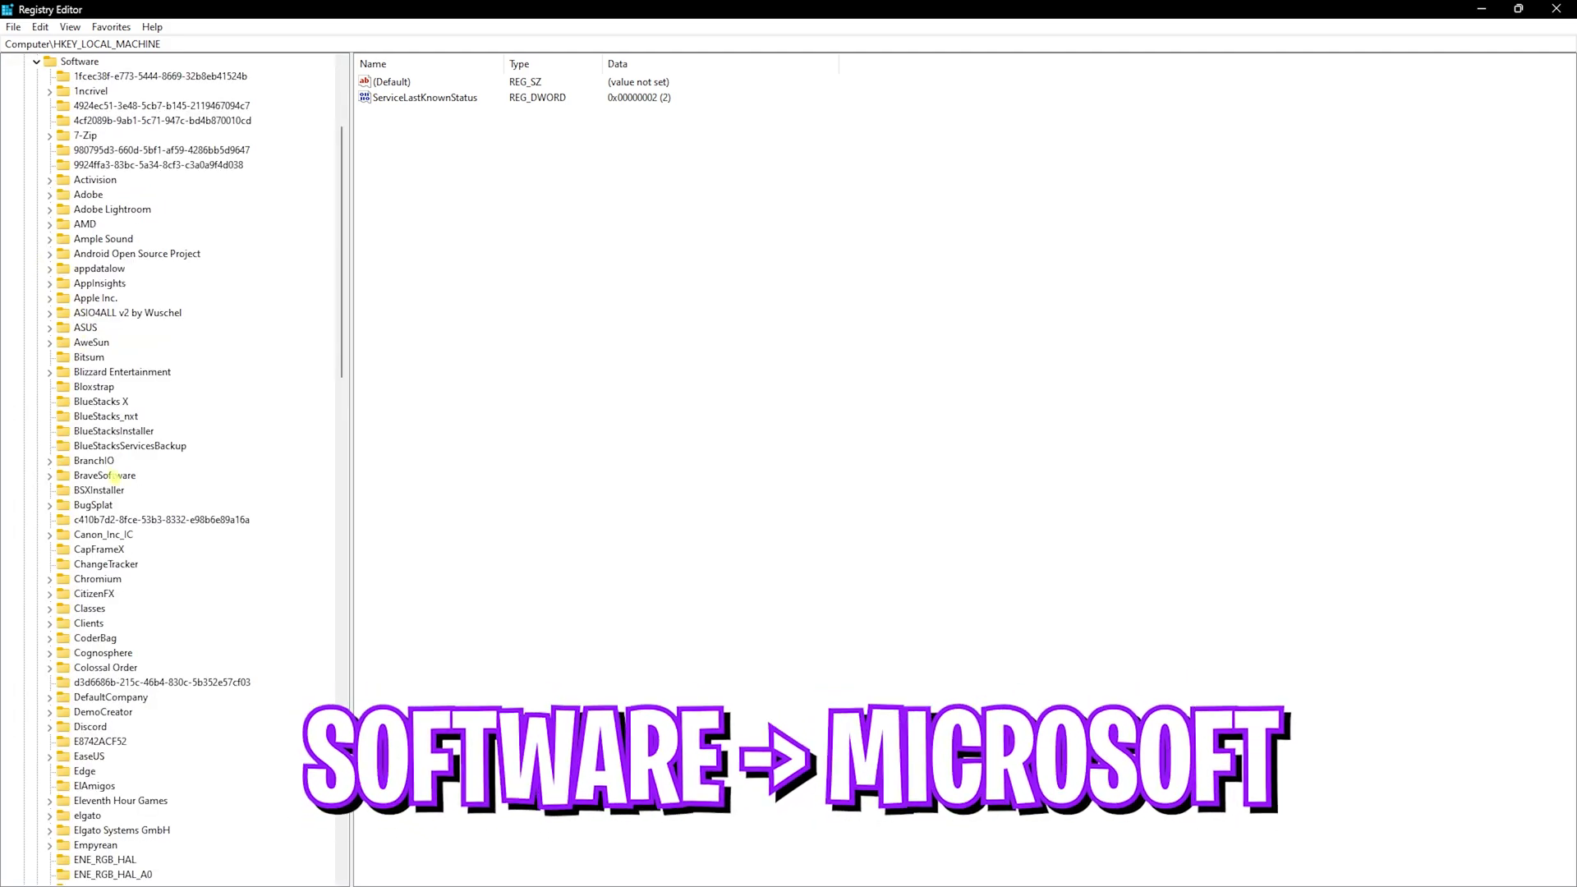
scroll(91, 443, "down", 20)
left_click(51, 417)
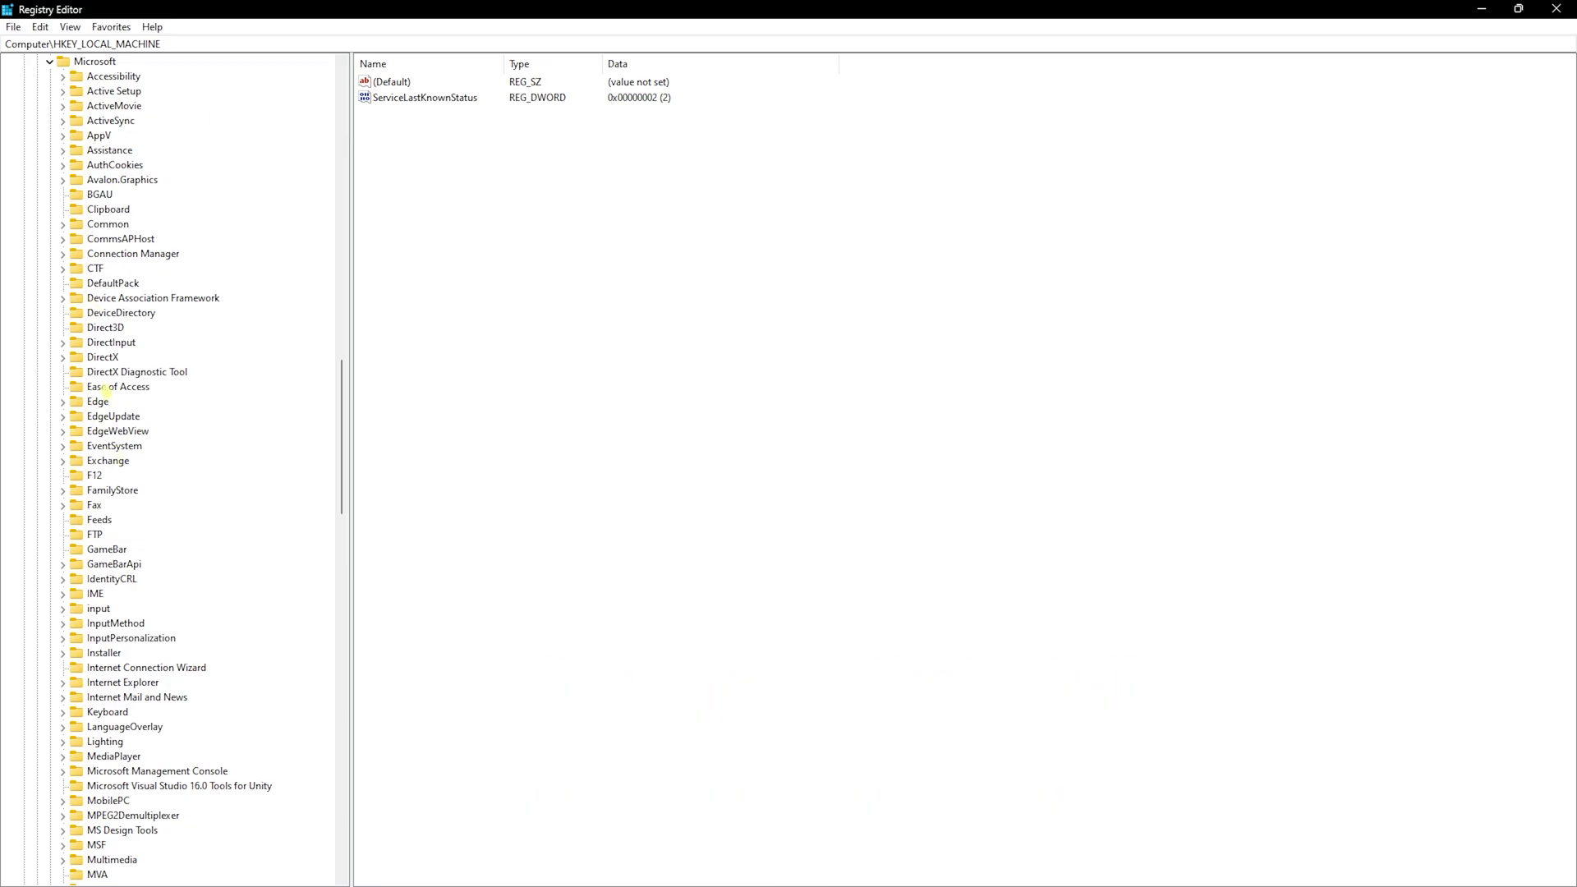
left_click(64, 357)
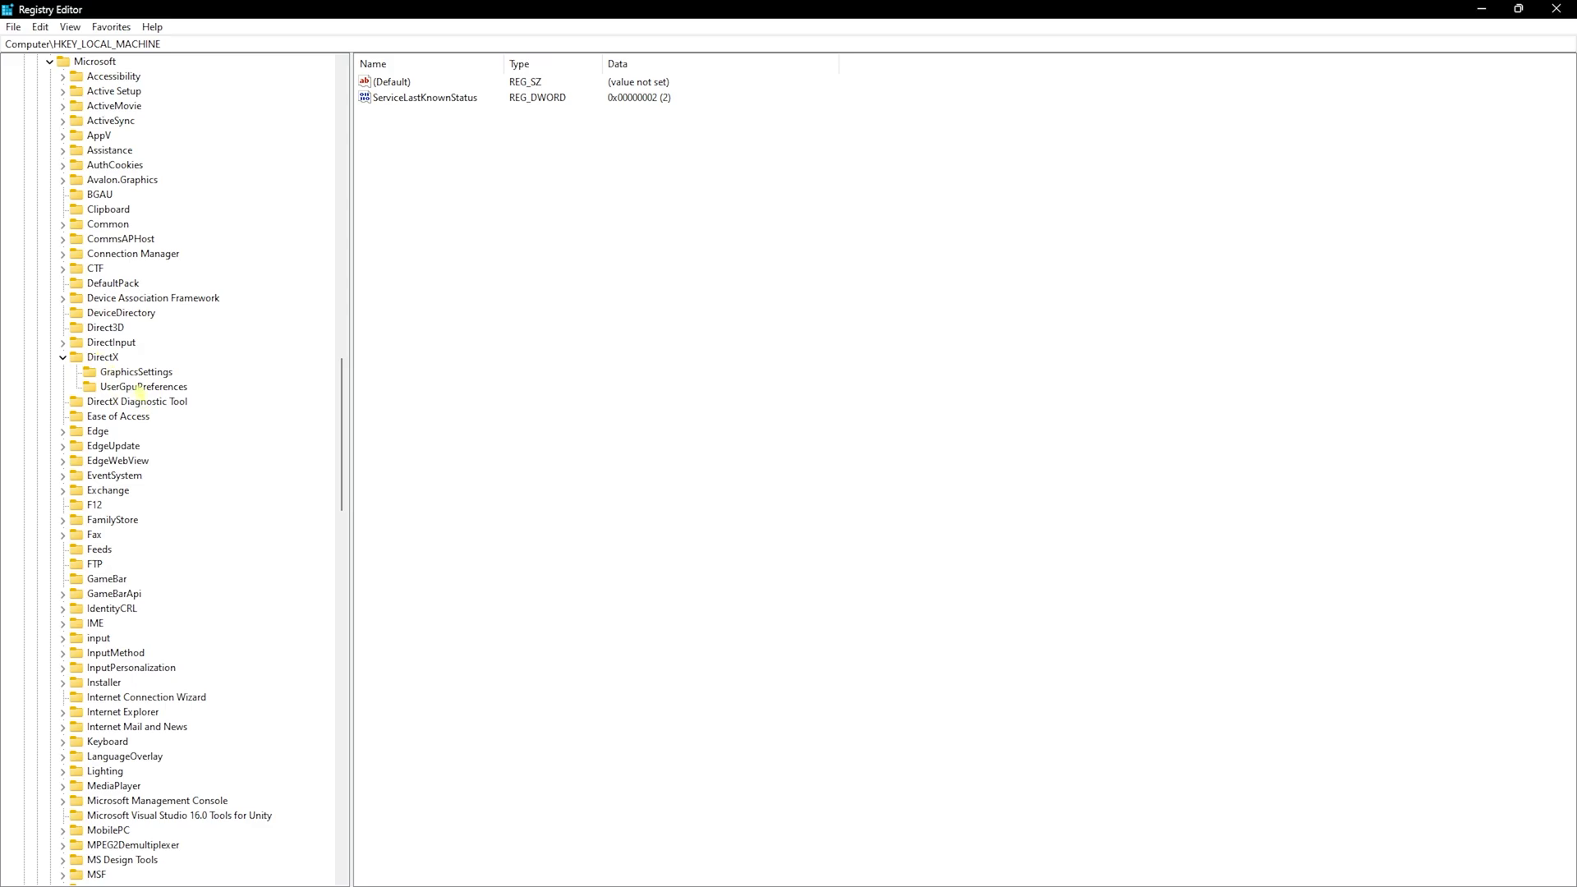
left_click(140, 387)
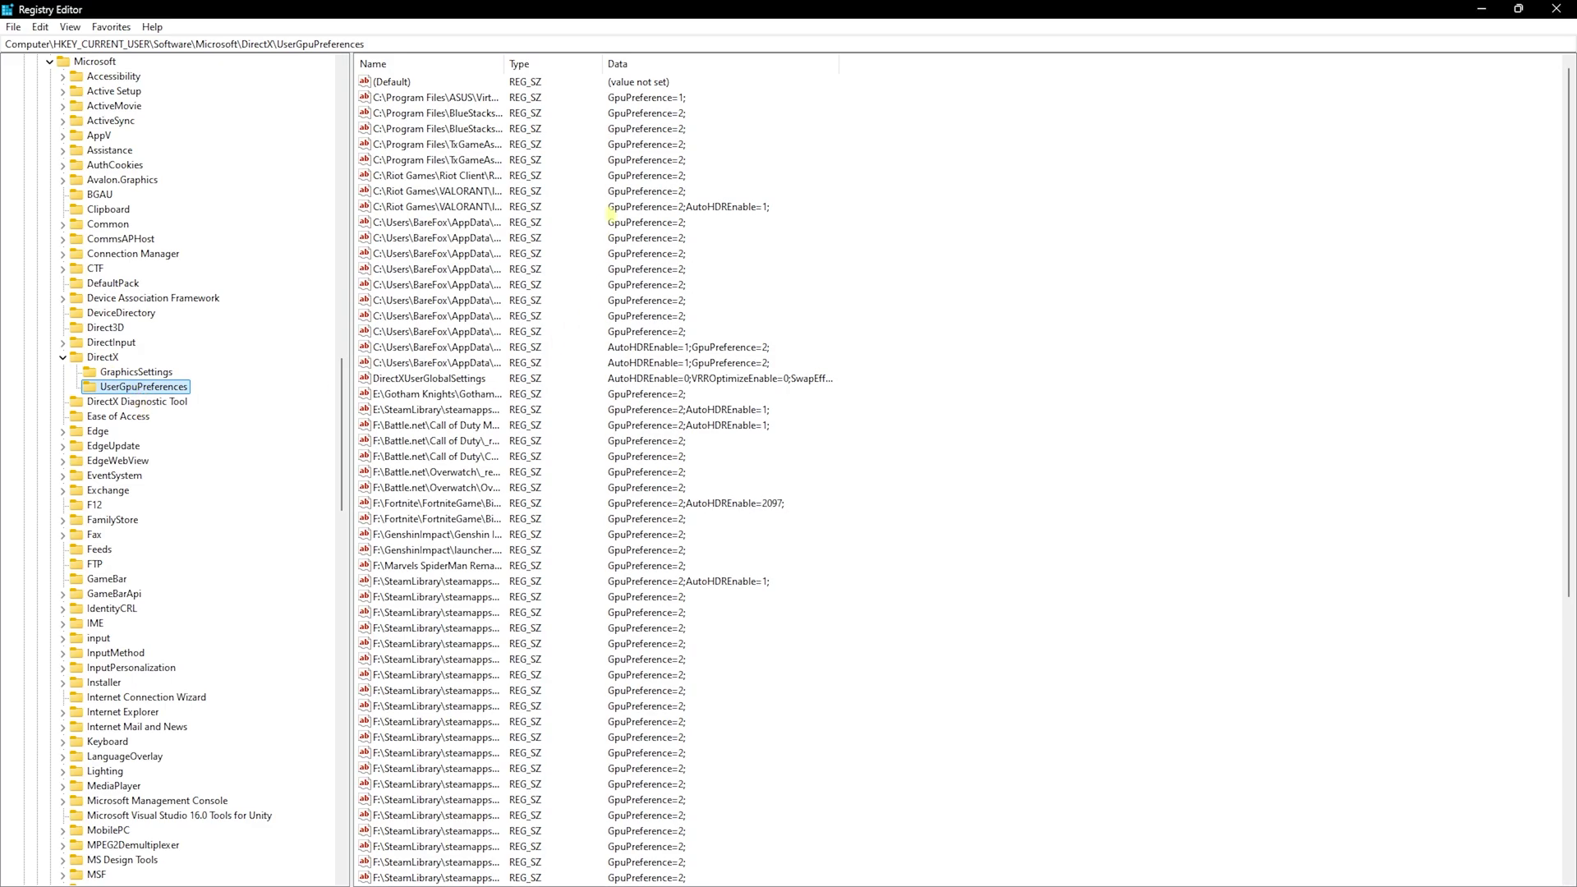
scroll(485, 212, "down", 4)
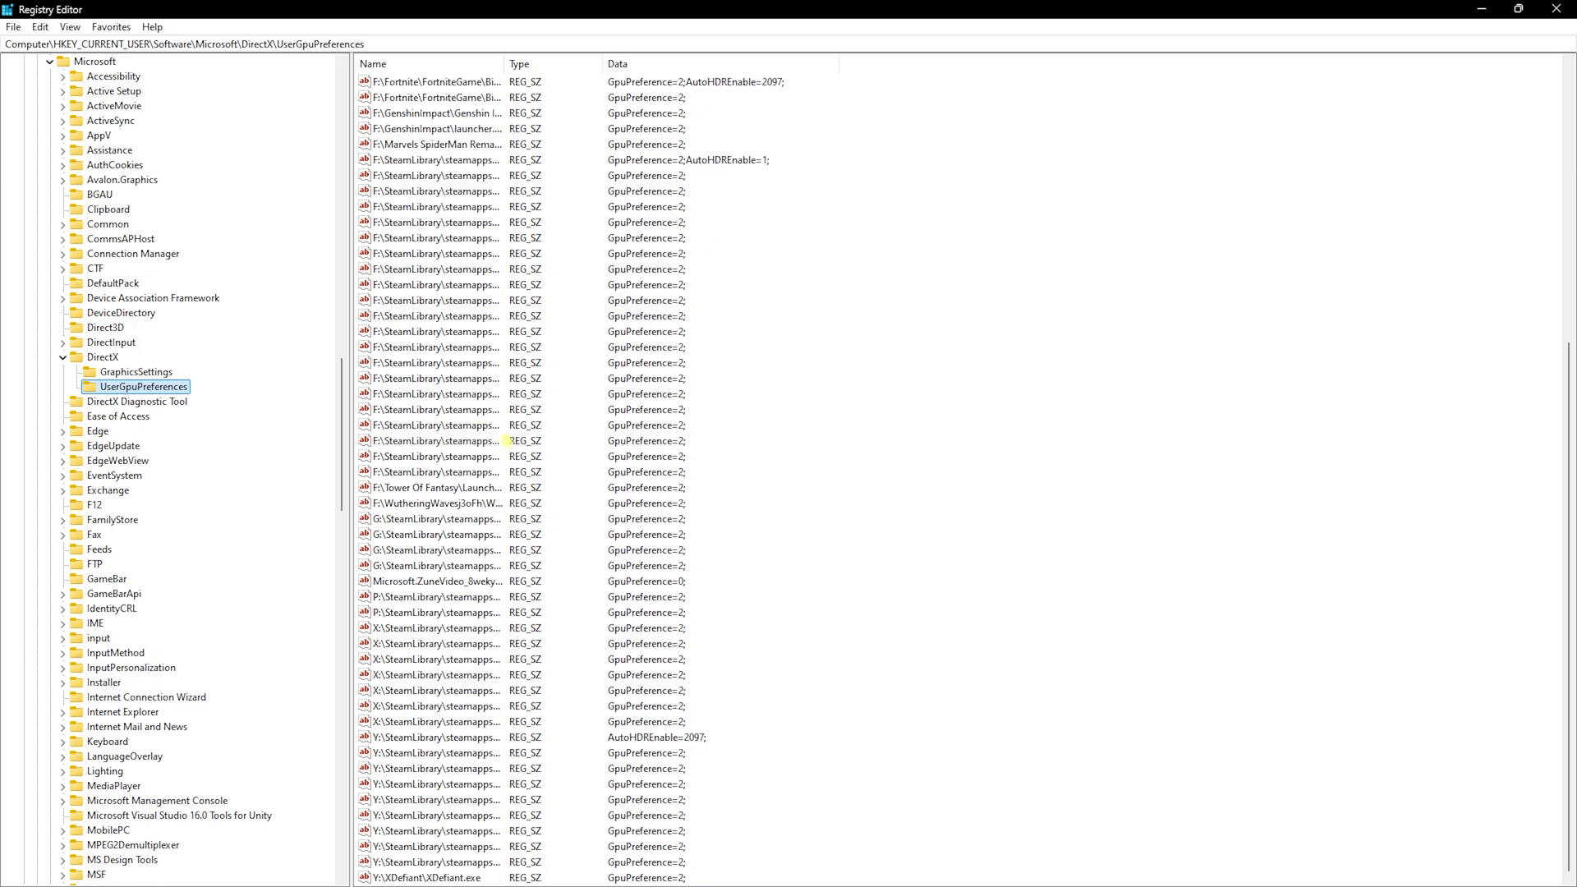
scroll(507, 441, "up", 4)
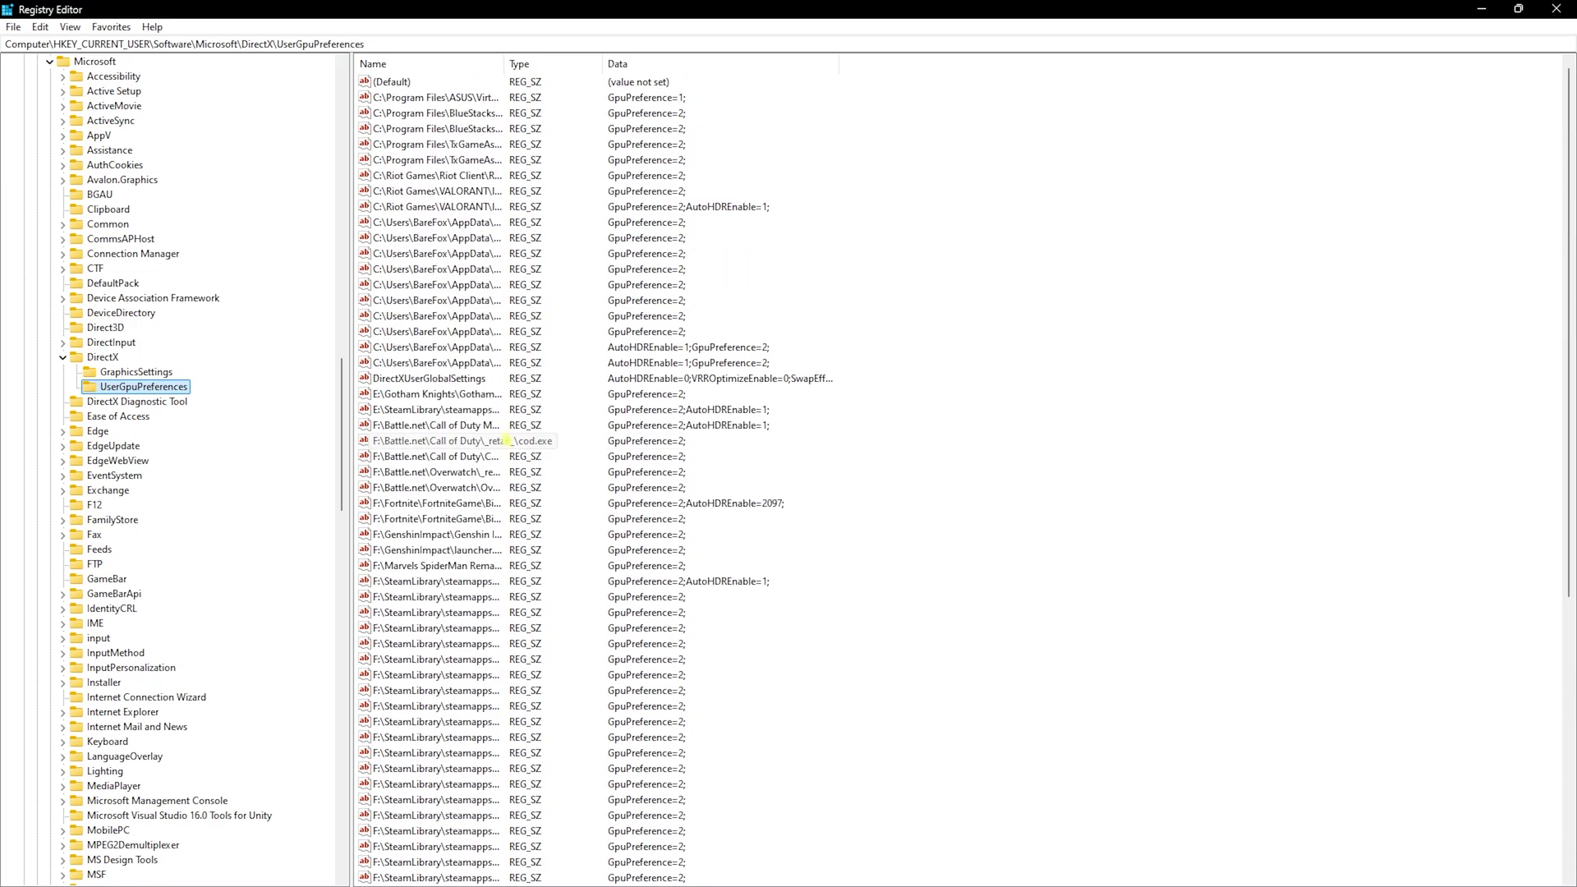
key("super")
Locate the VALORANT shortcut's target and go to the VALORANT folder under Riot Games
type("valORANT")
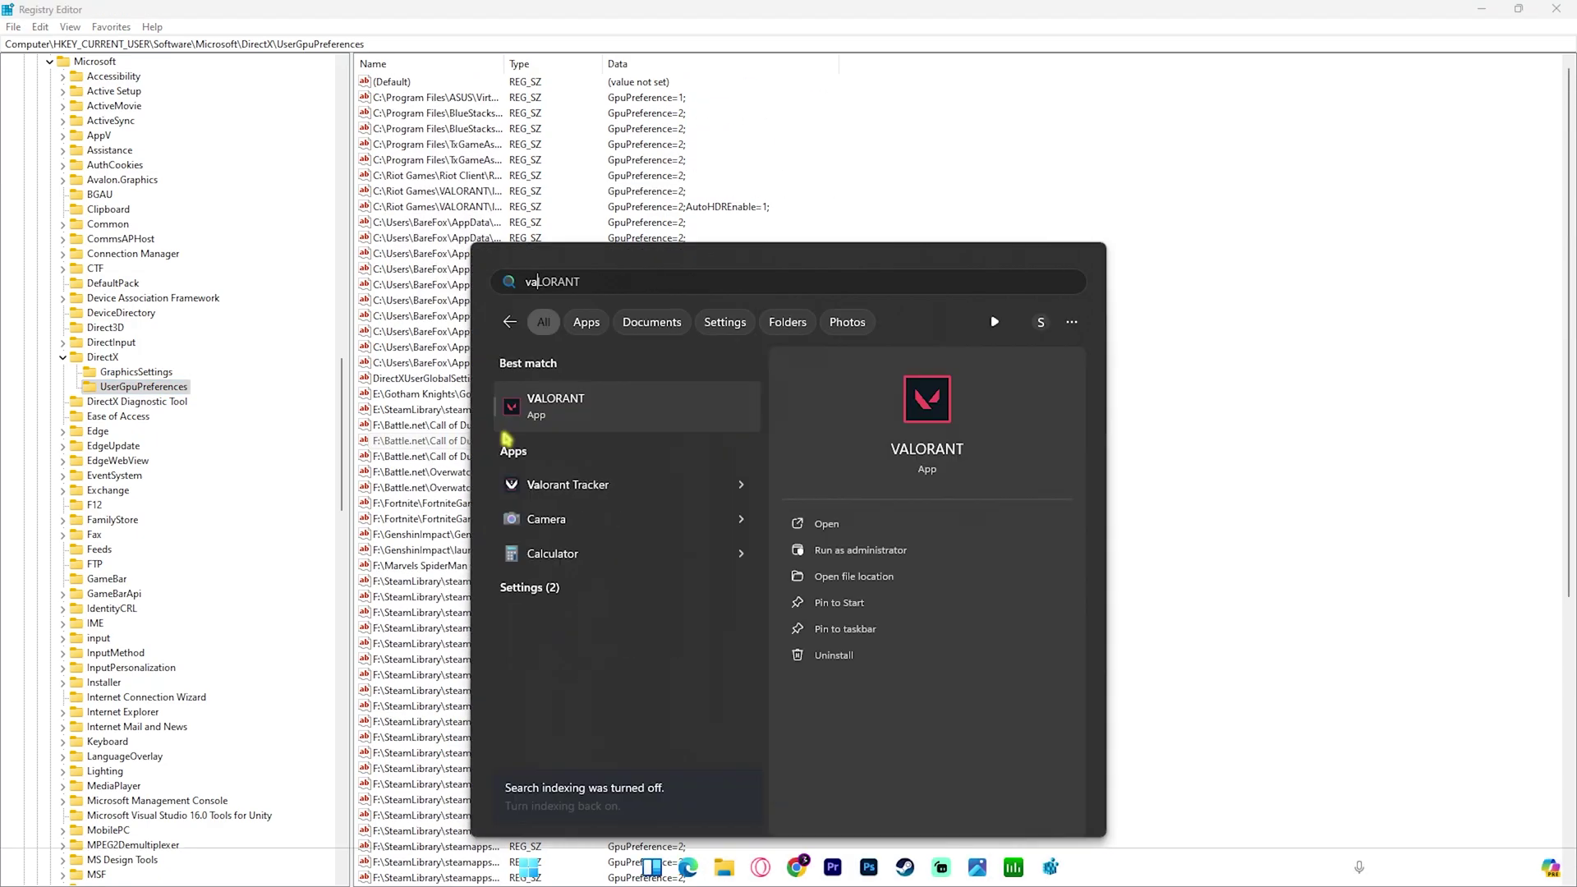
left_click(847, 578)
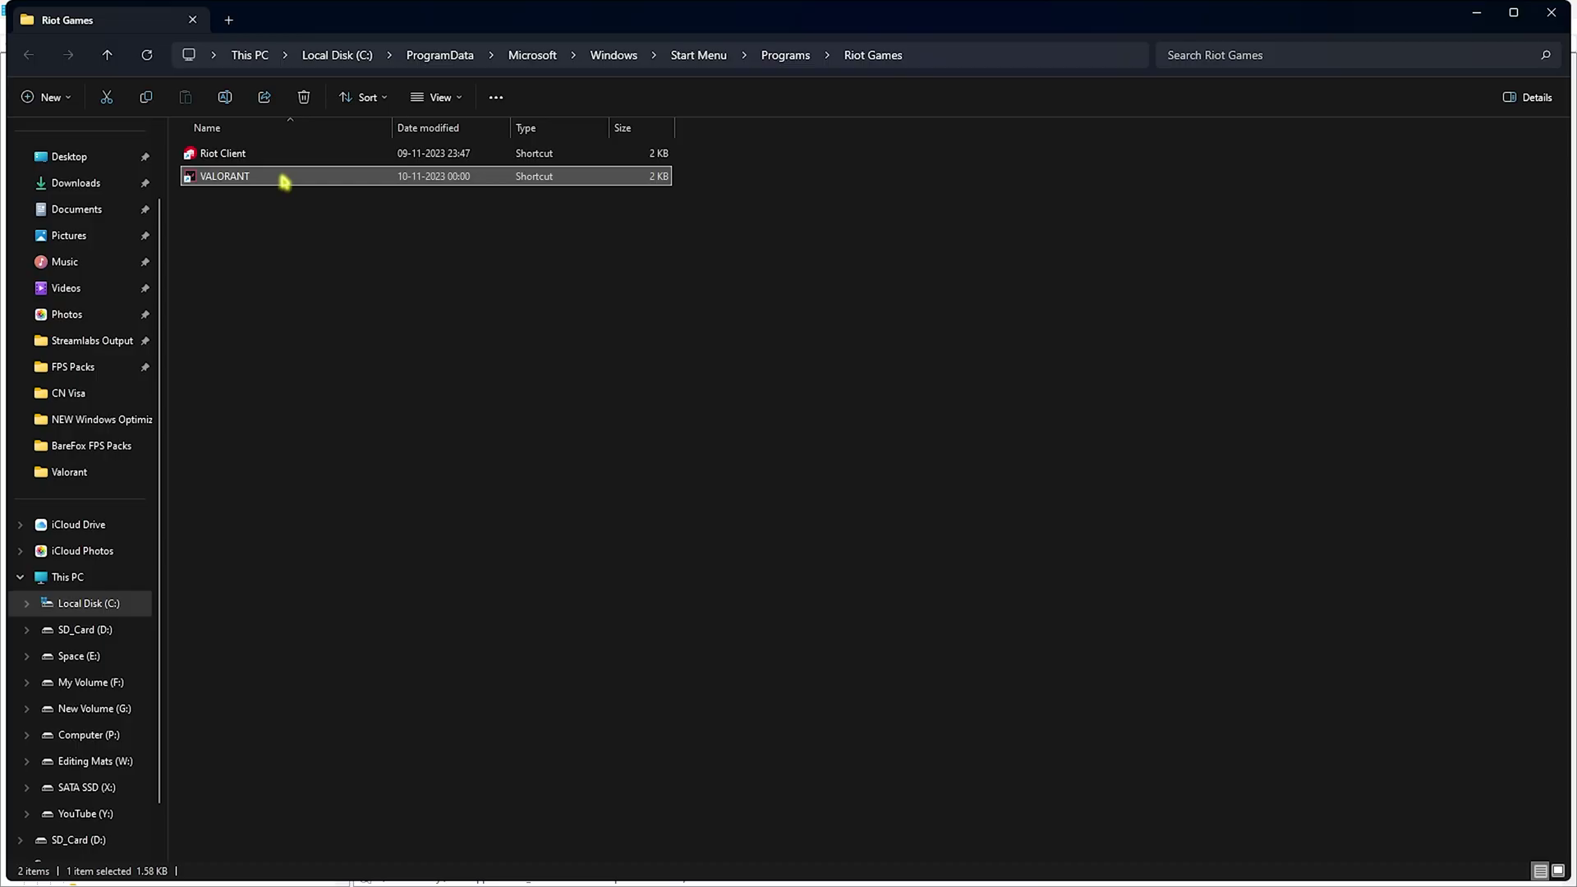
right_click(283, 179)
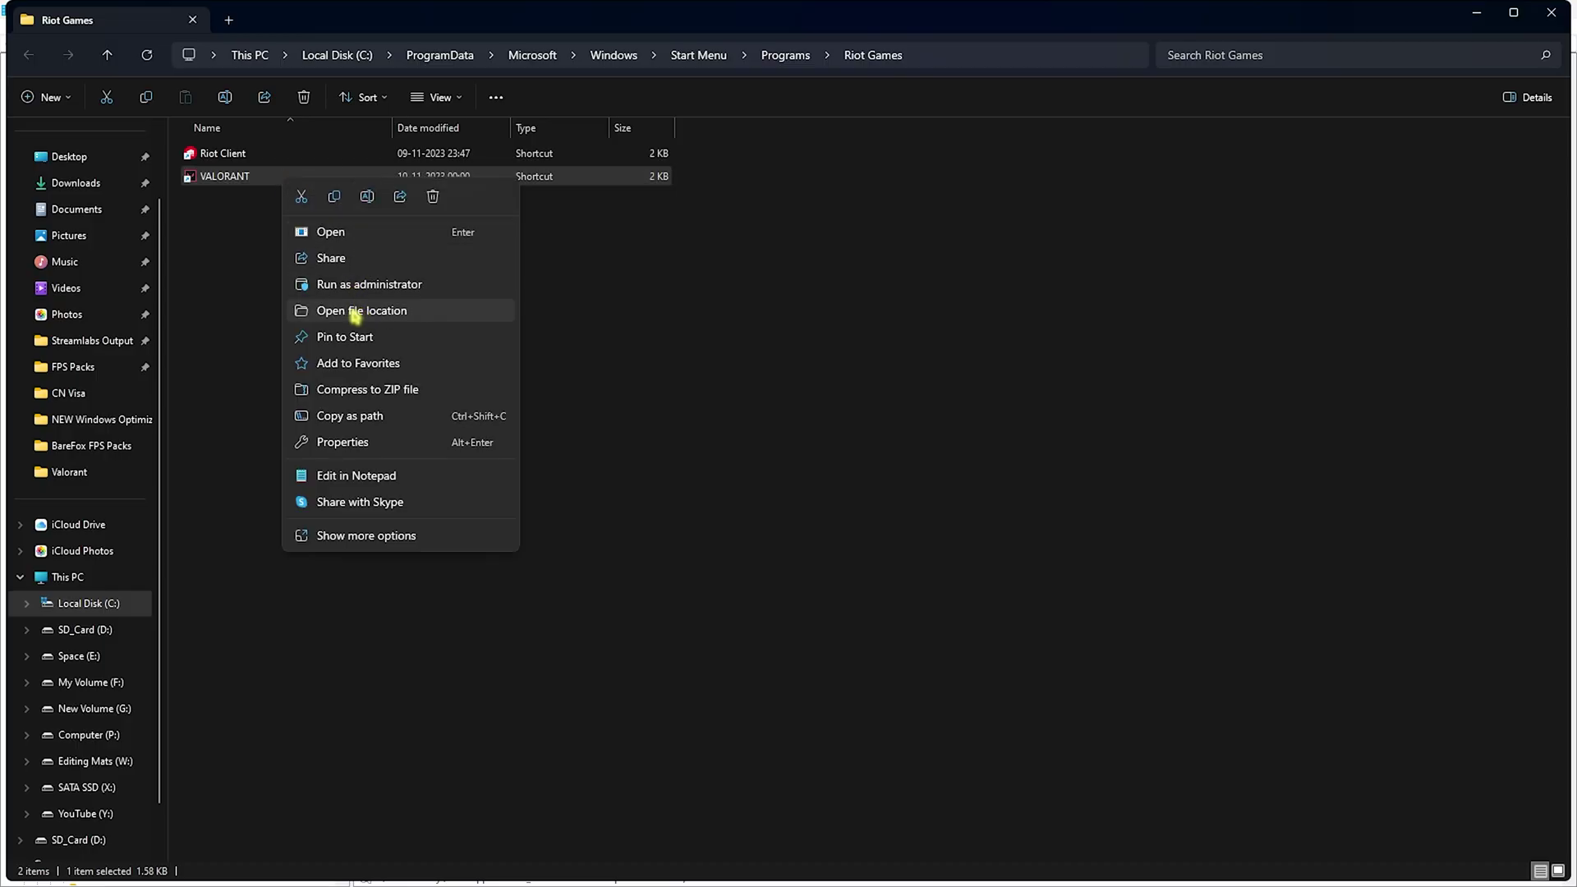
left_click(354, 311)
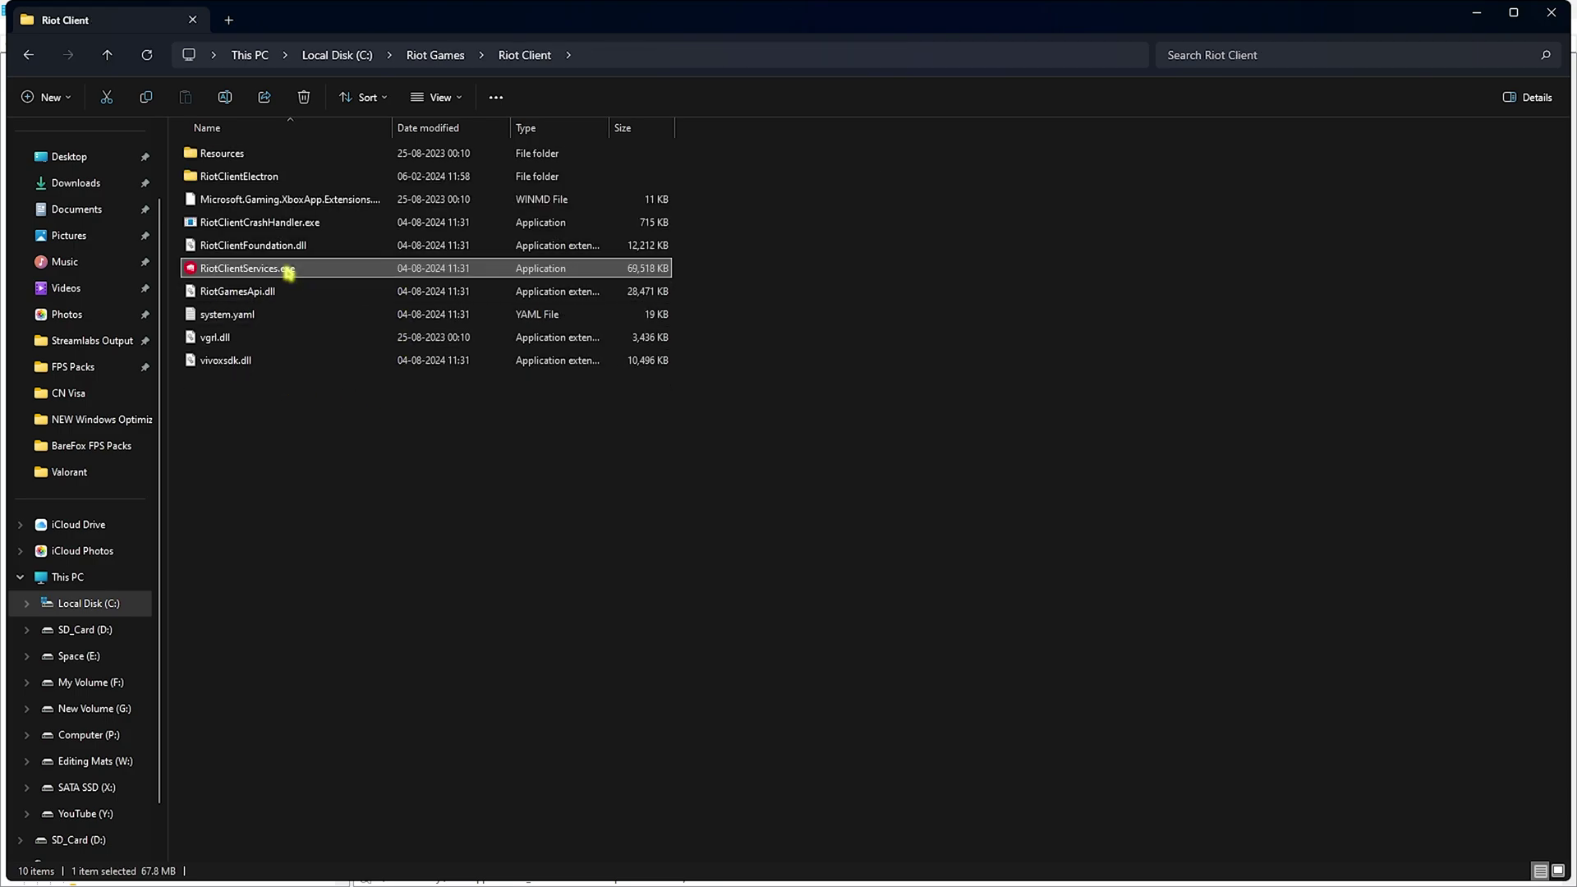
left_click(439, 55)
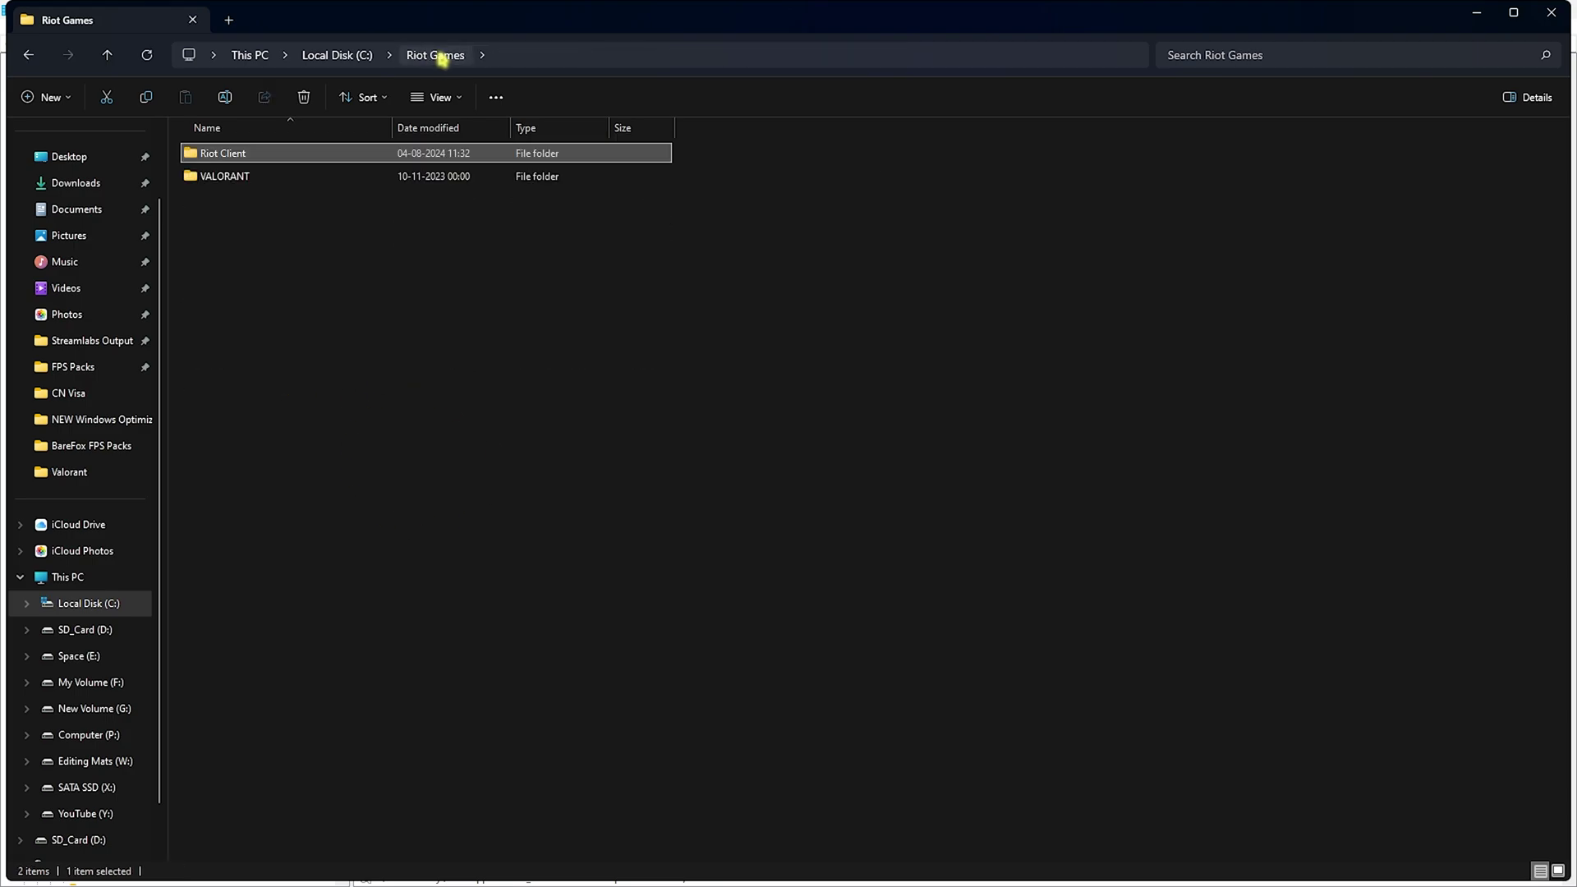
left_click(282, 177)
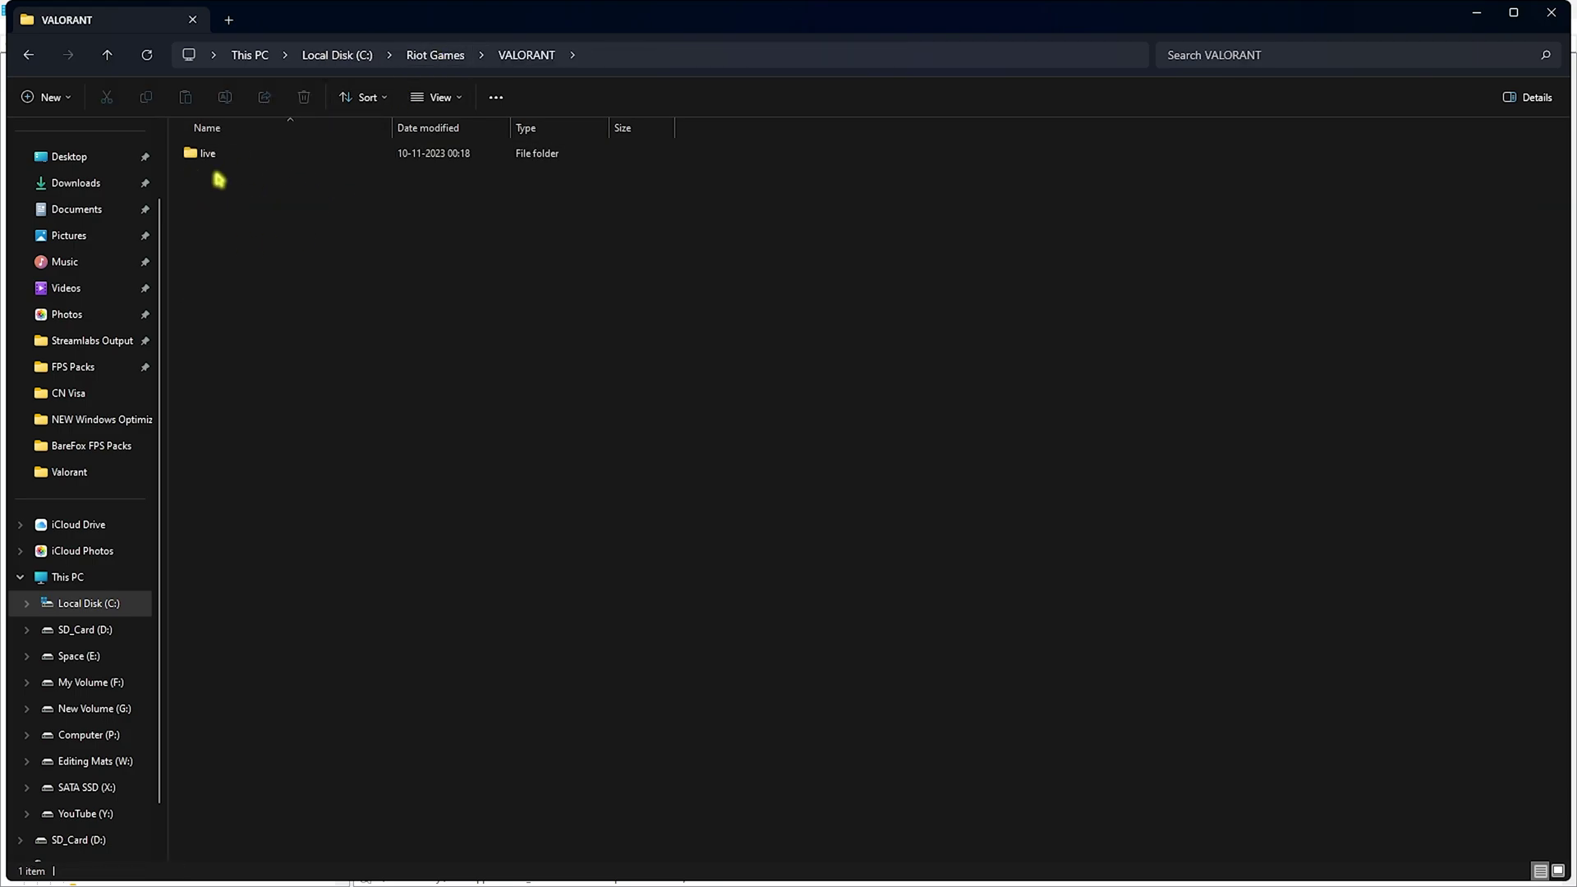
Browse live\ShooterGame\Binaries\Win64 and copy the path of VALORANT-Win64-Shipping.exe
double_click(248, 155)
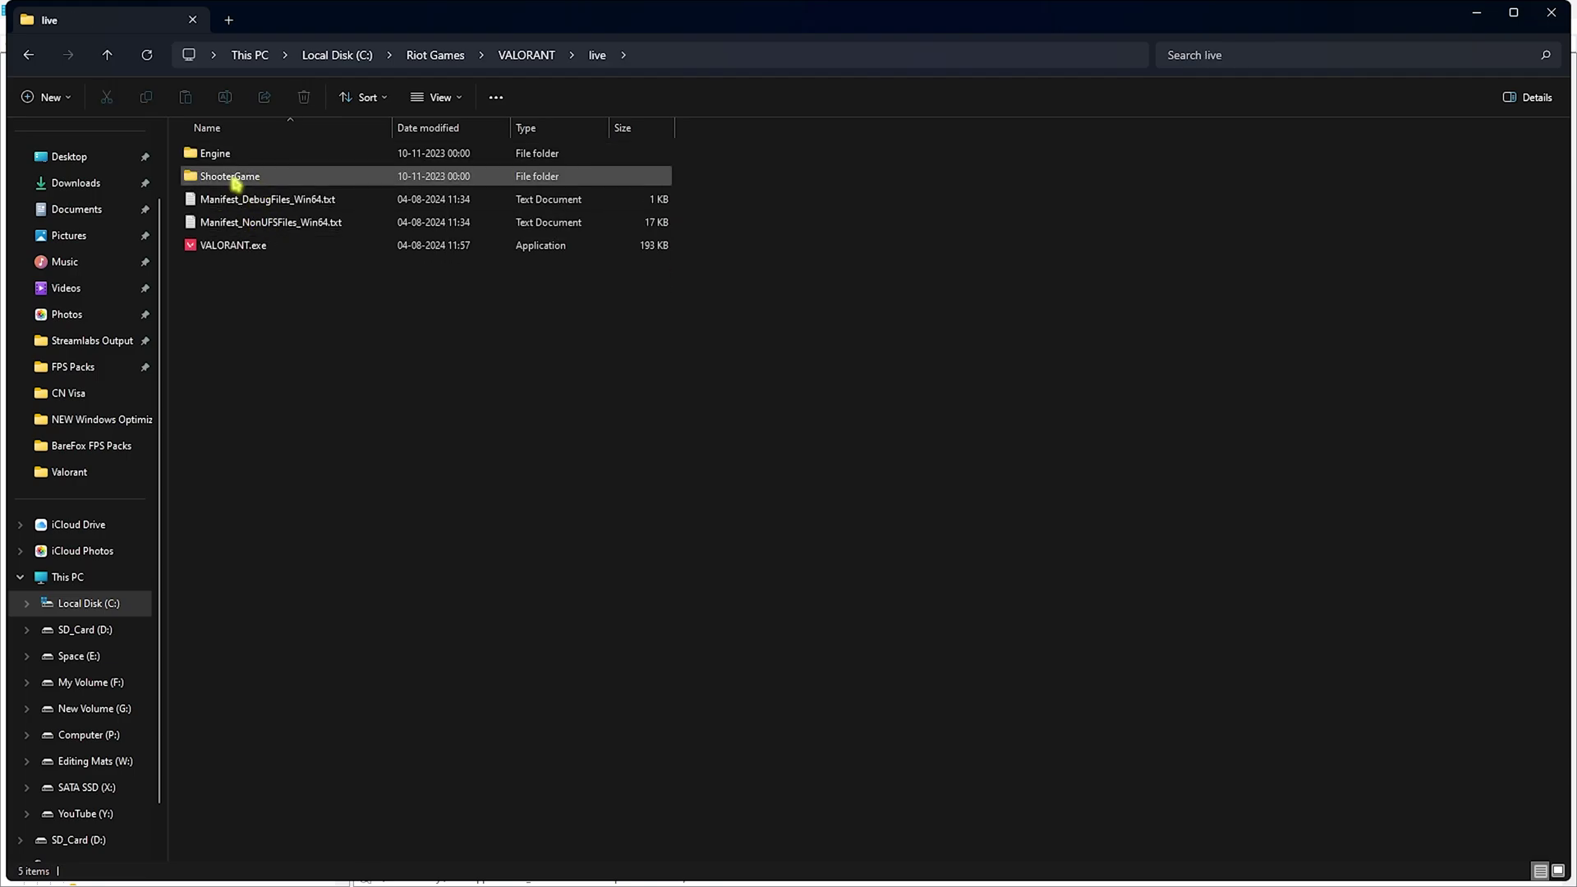
double_click(256, 179)
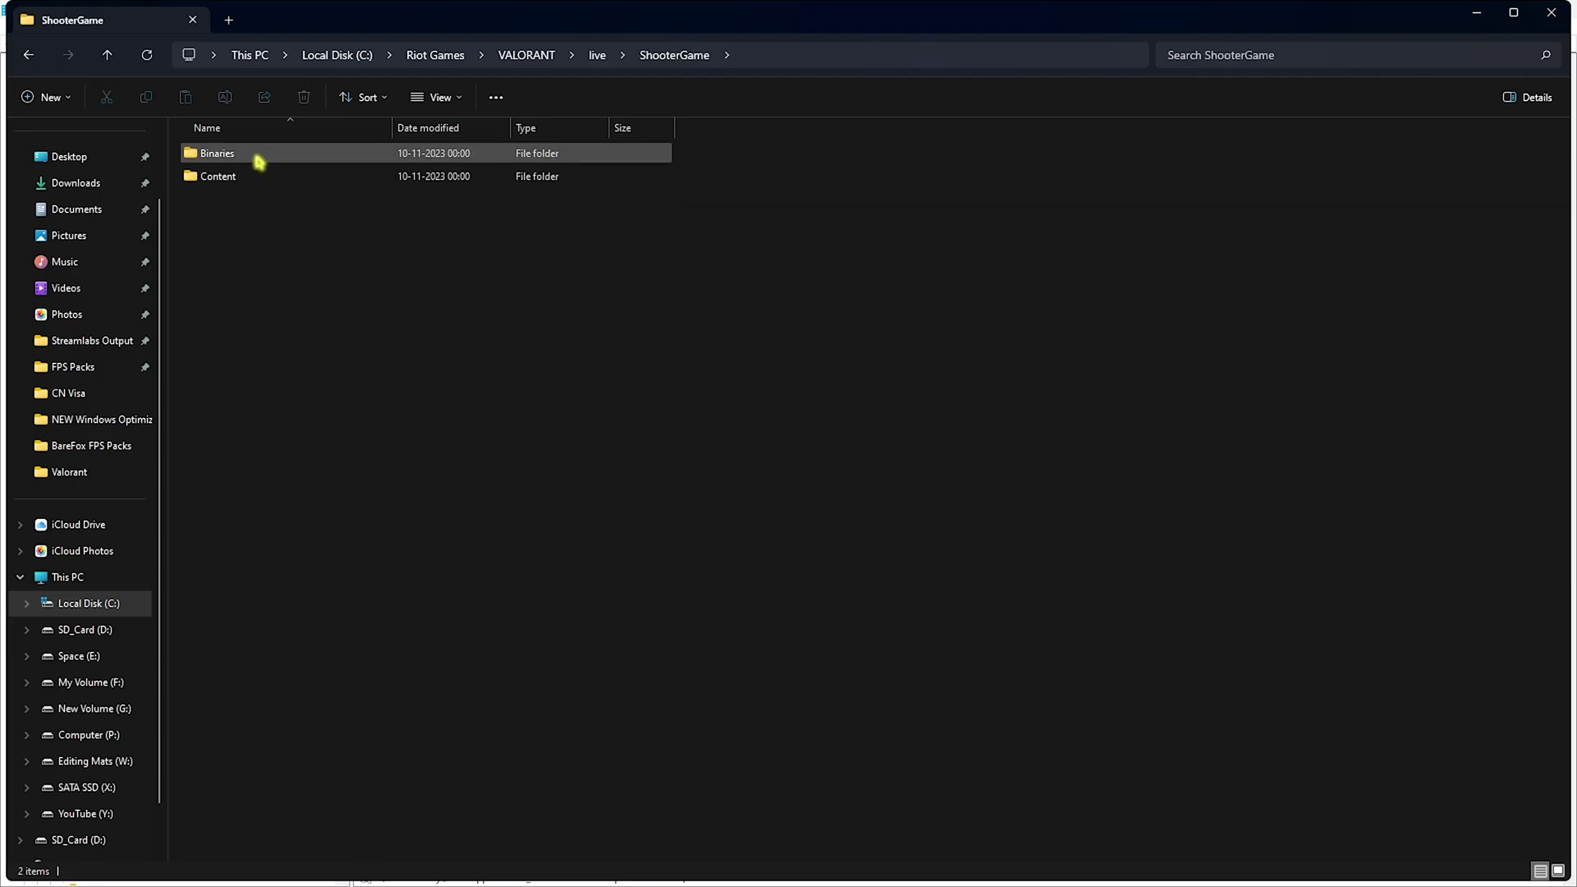
double_click(259, 160)
double_click(250, 161)
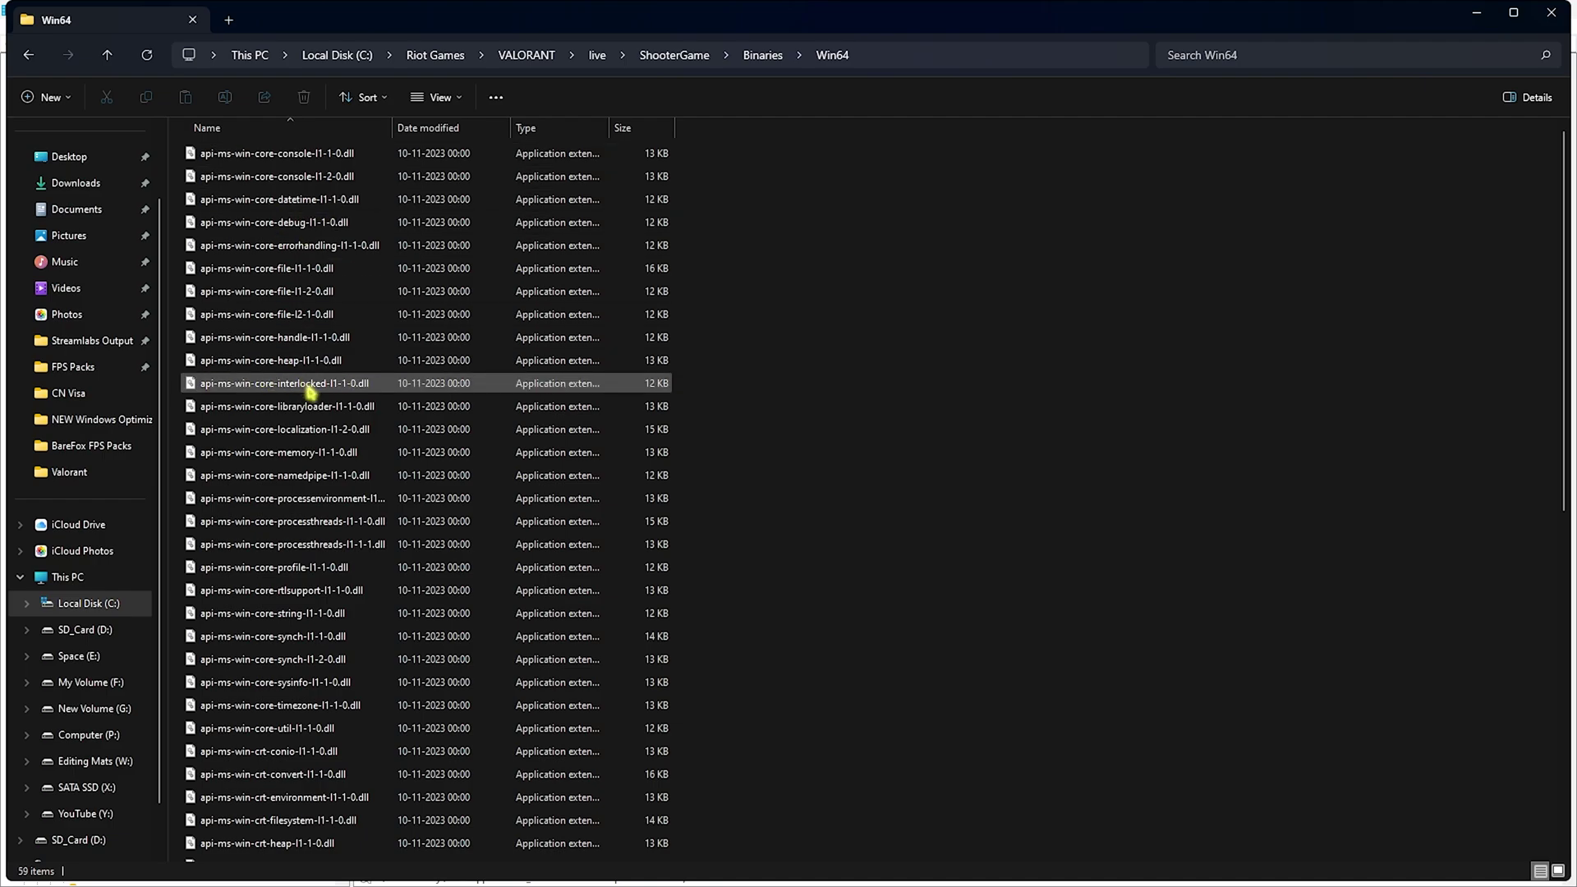
scroll(316, 390, "down", 10)
left_click(271, 762)
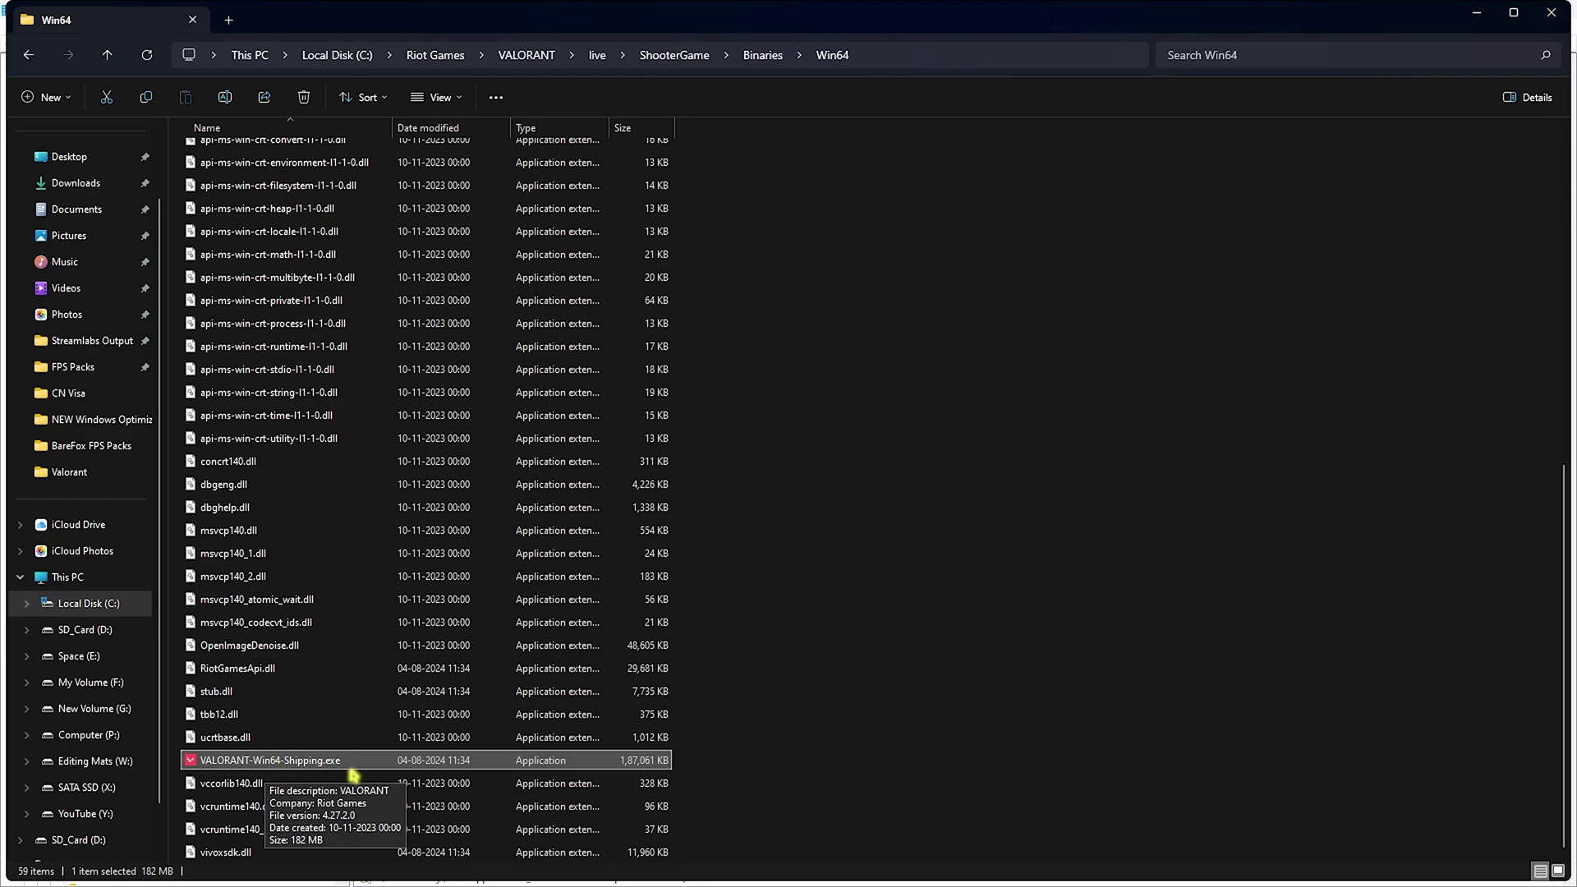
right_click(310, 768)
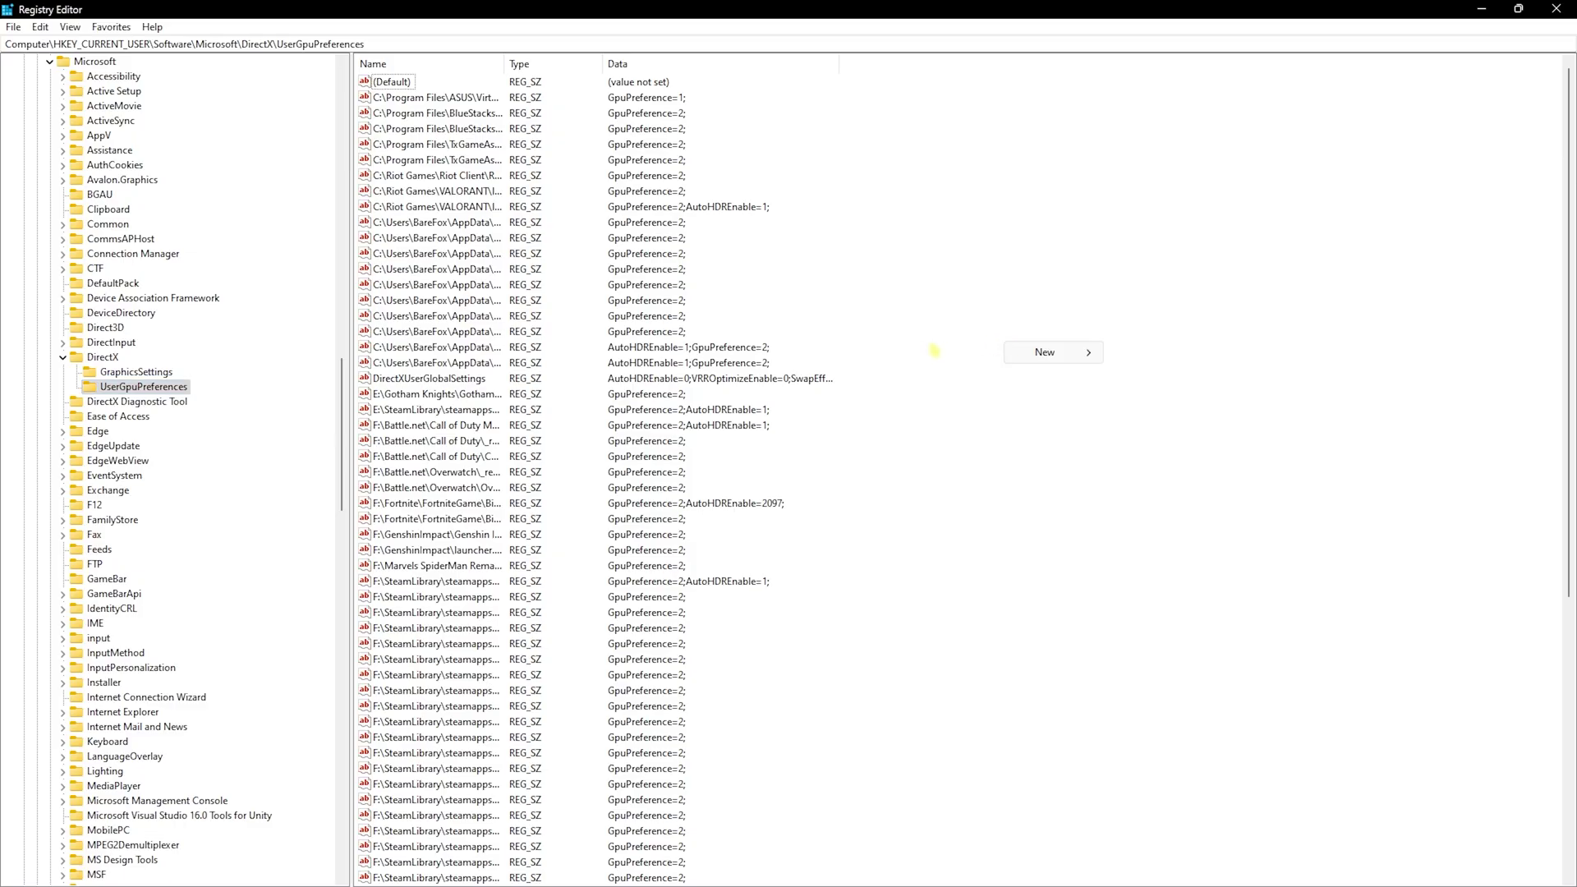
Try adding a string value named with the VALORANT exe path; dismiss the already-exists error
mouse_move(1053, 356)
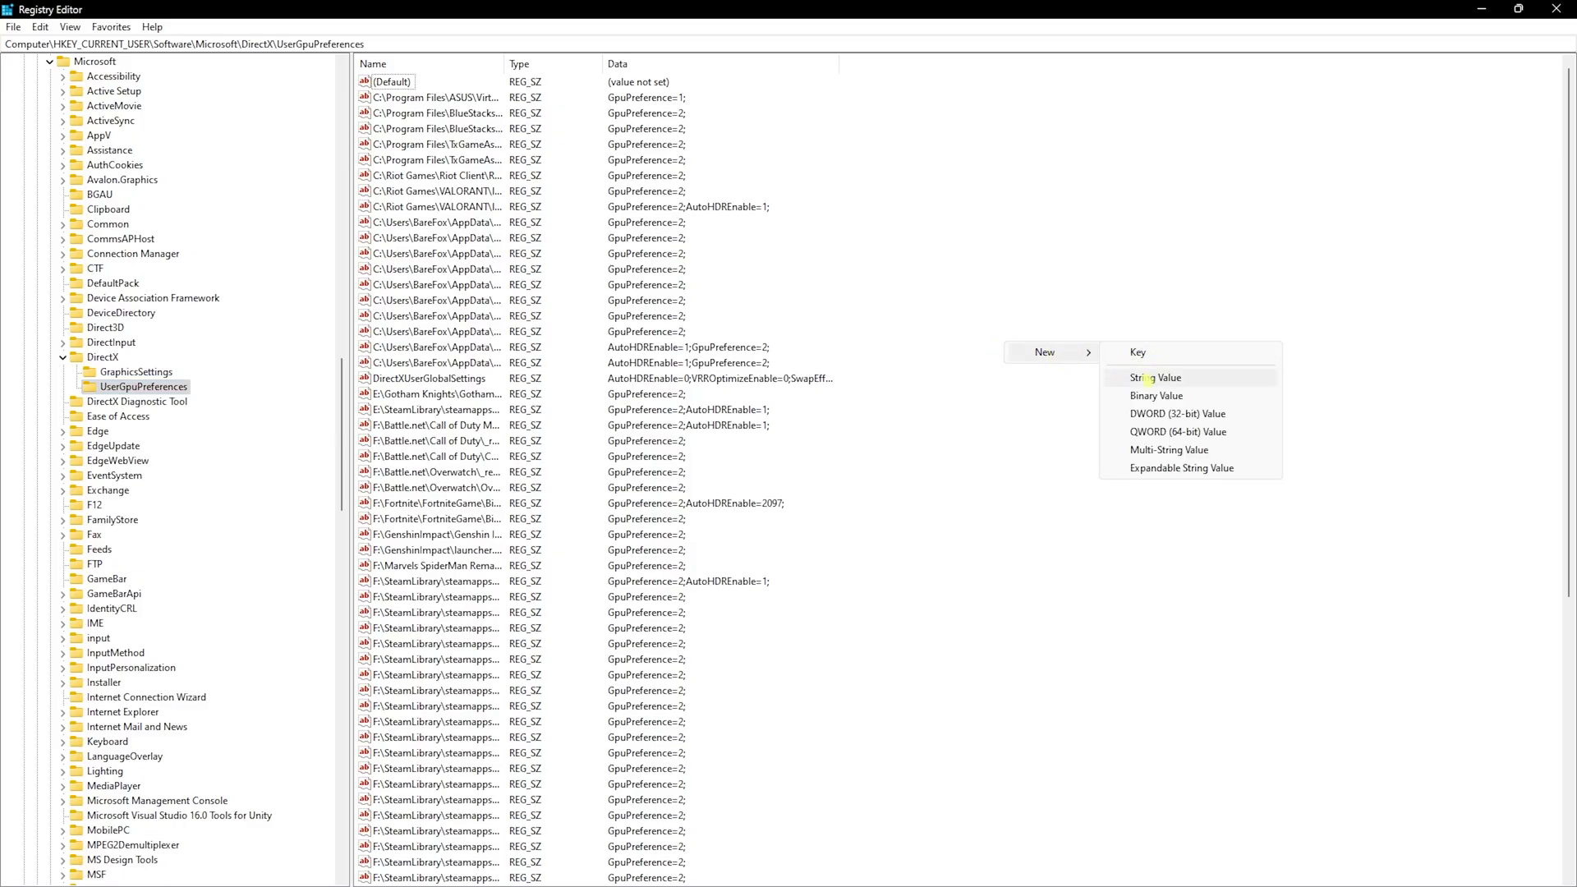
left_click(1146, 378)
type("\"C:\\Riot Games\\VALORANT\\live\\ShooterGame\\Binaries\\Win64\\VALORANT-Win64-Shipping.exe\"")
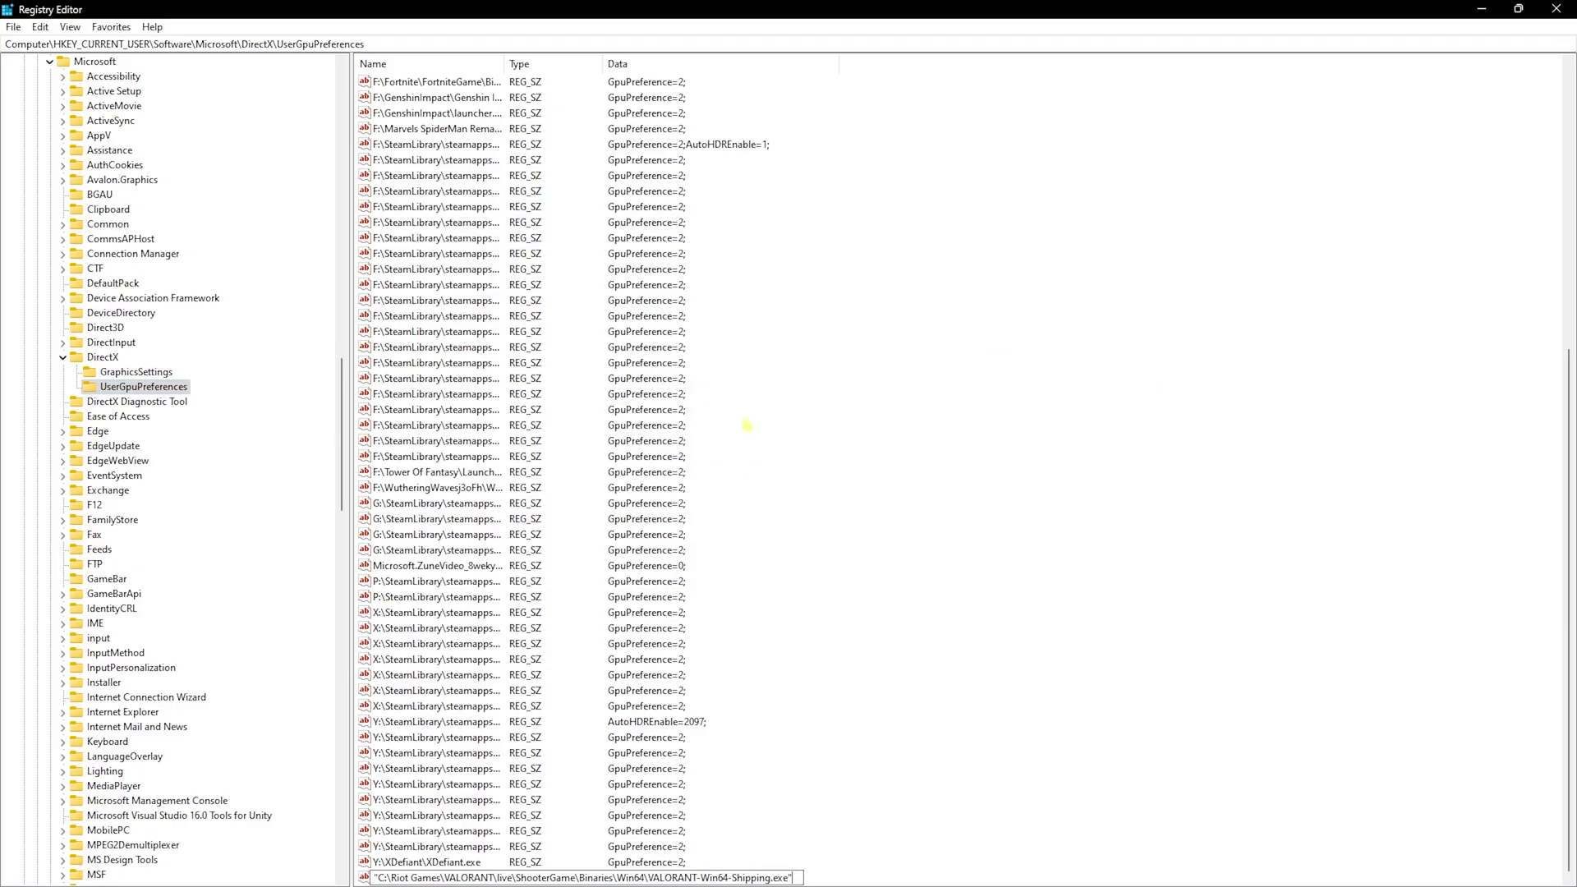
key("Home")
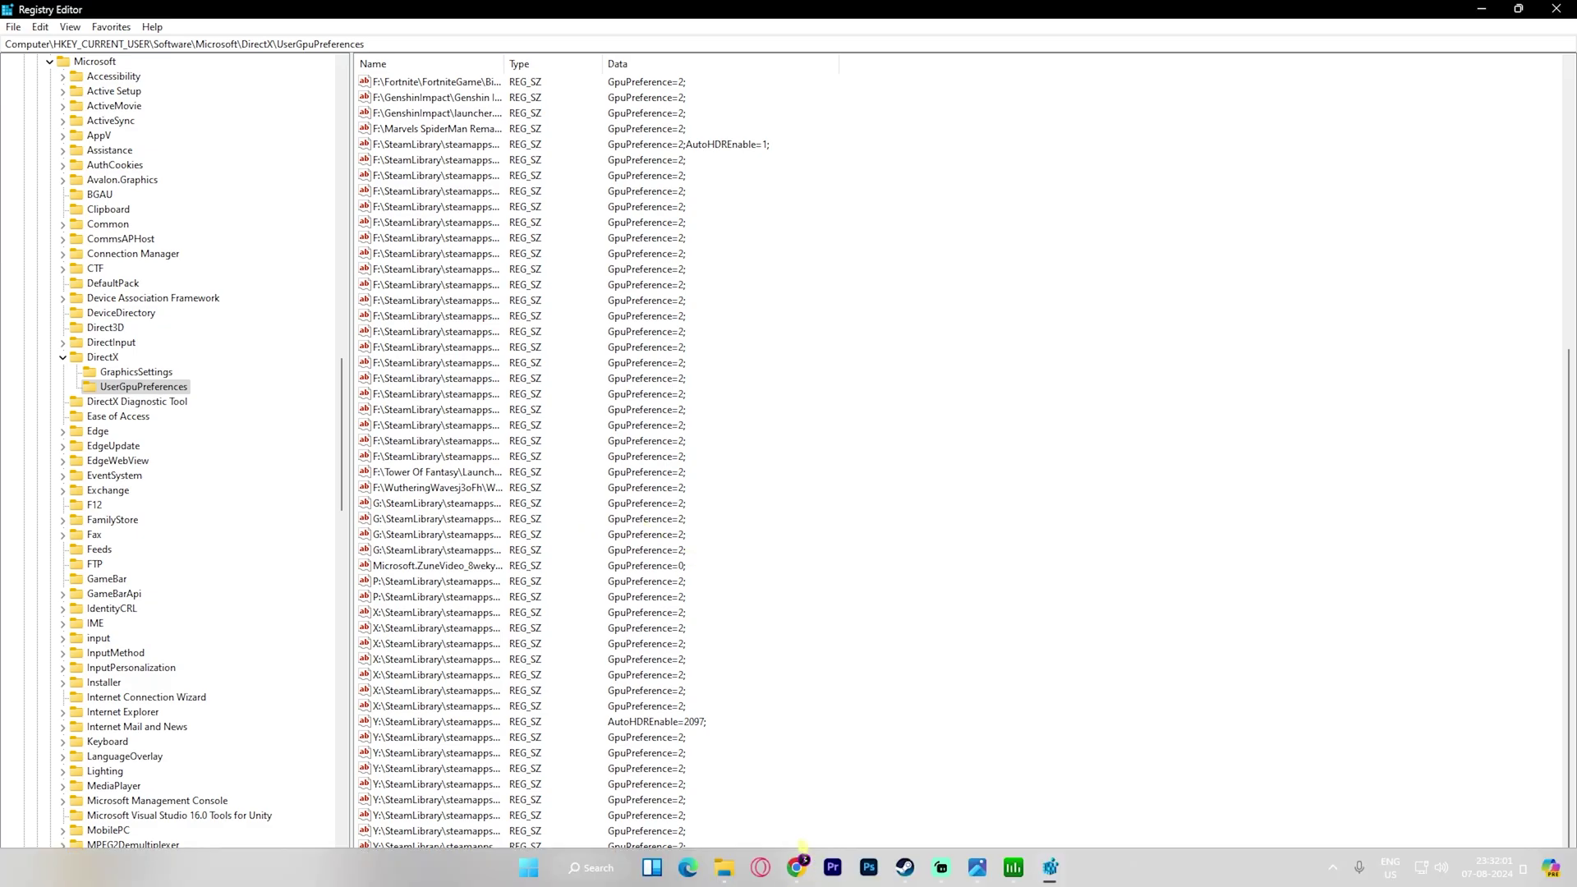
key("Delete")
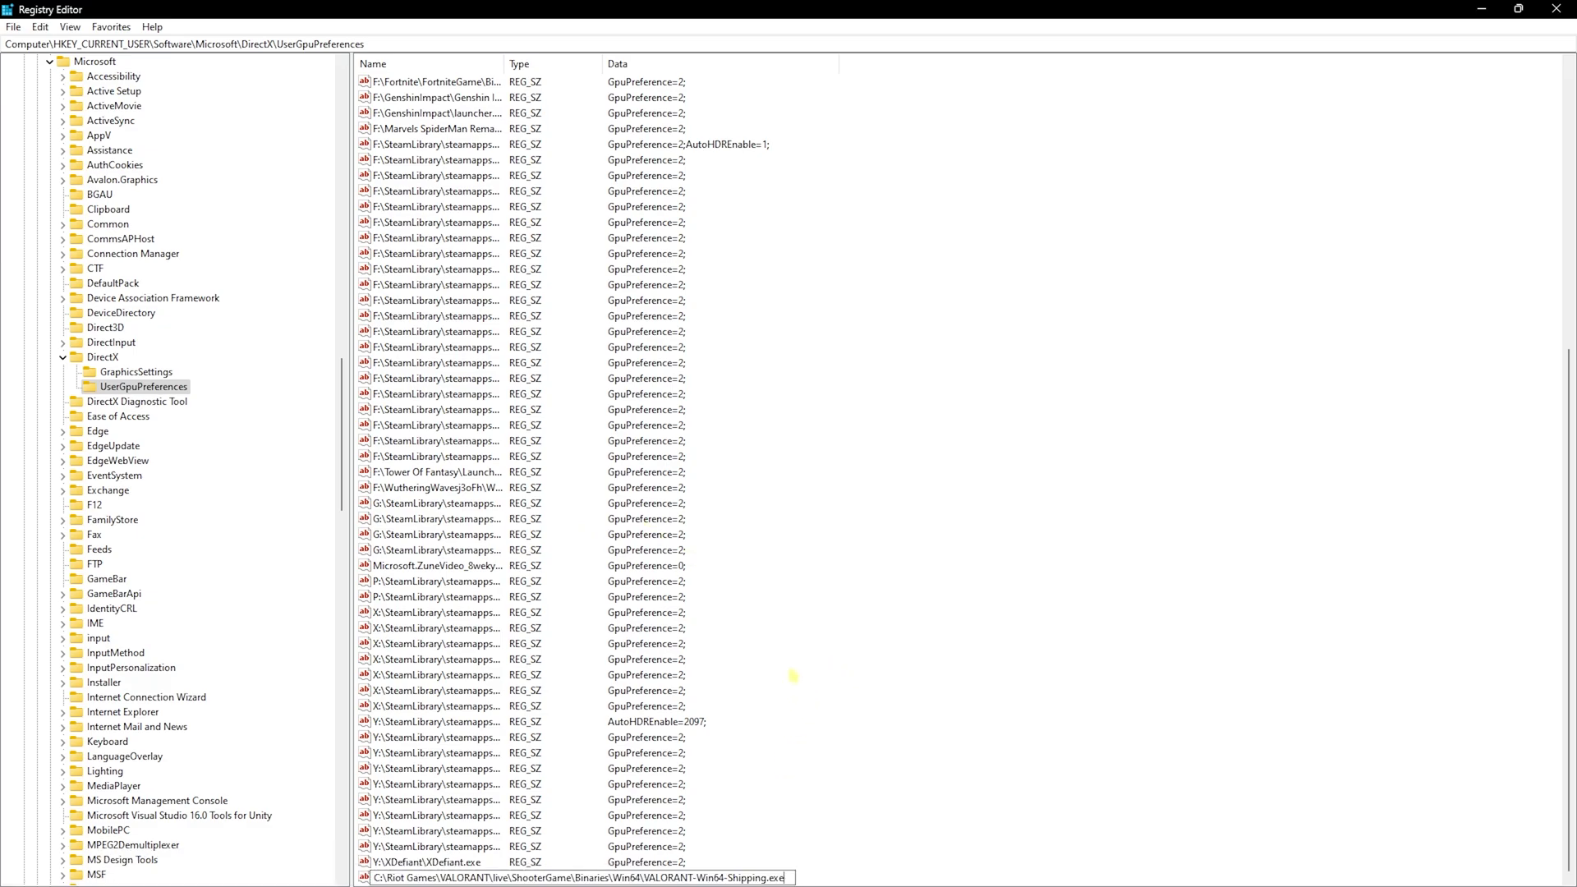
key("Return")
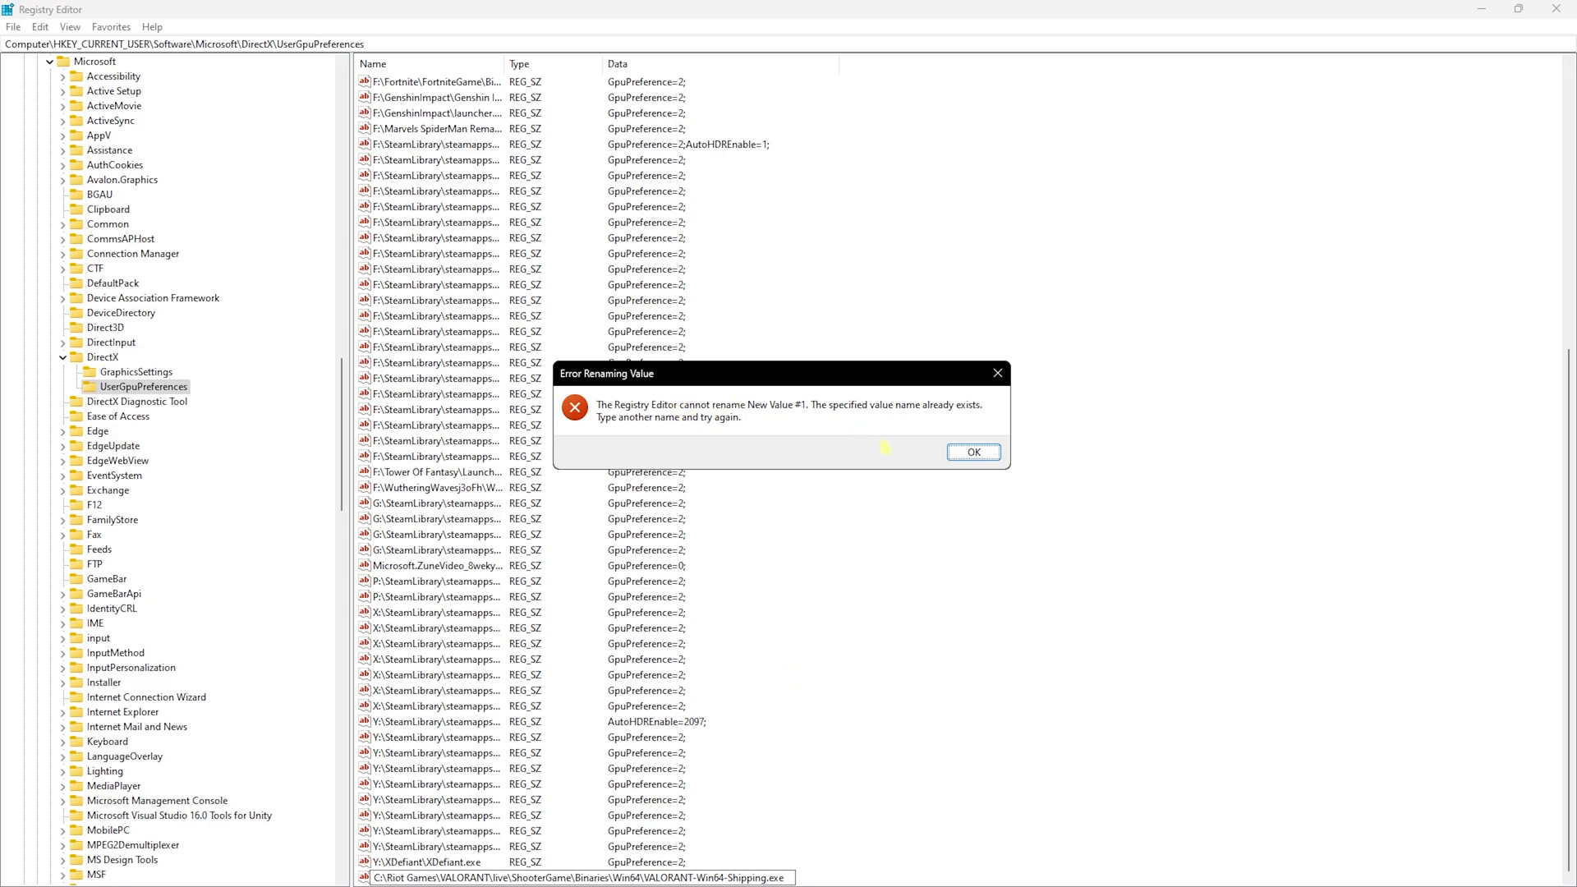
left_click(974, 452)
Open an existing UserGpuPreferences entry's data for editing to set GpuPreference=2
scroll(463, 507, "up", 7)
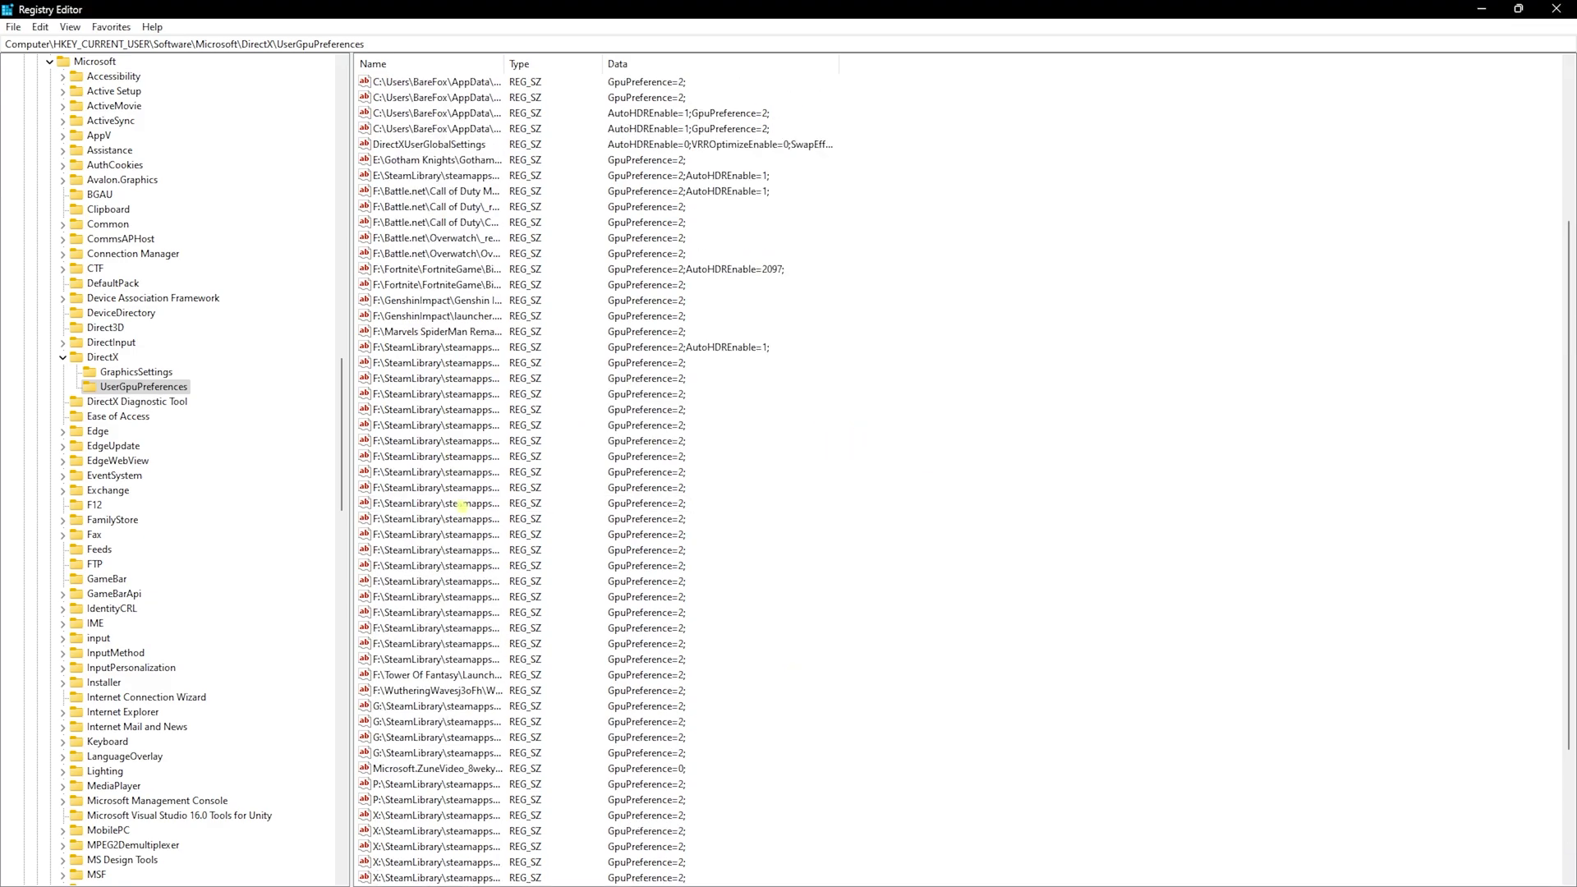
right_click(439, 286)
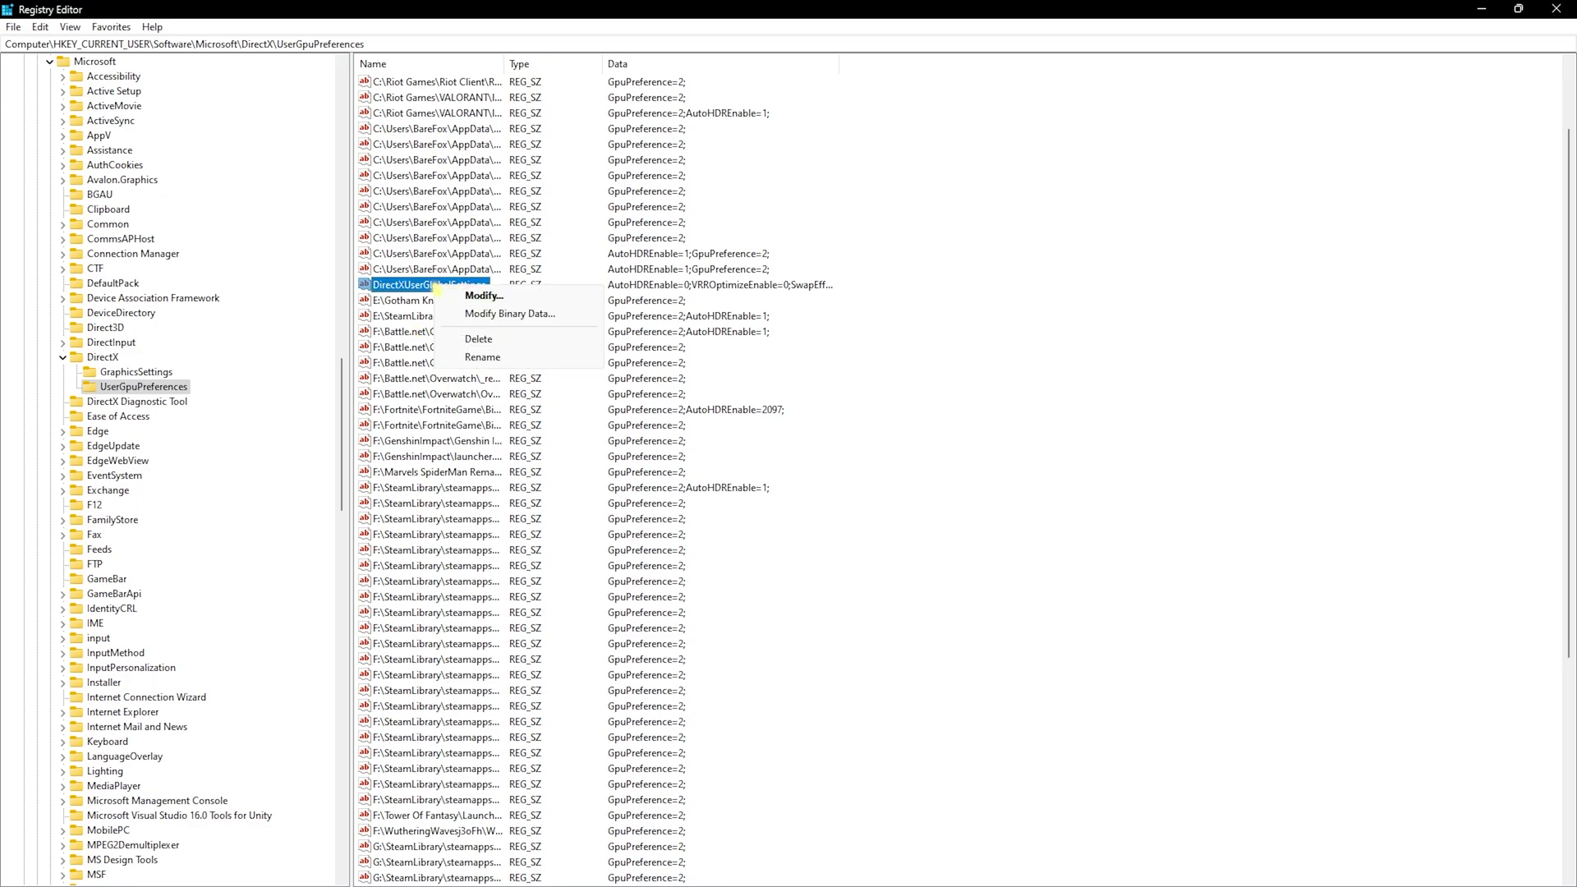
right_click(436, 271)
left_click(466, 280)
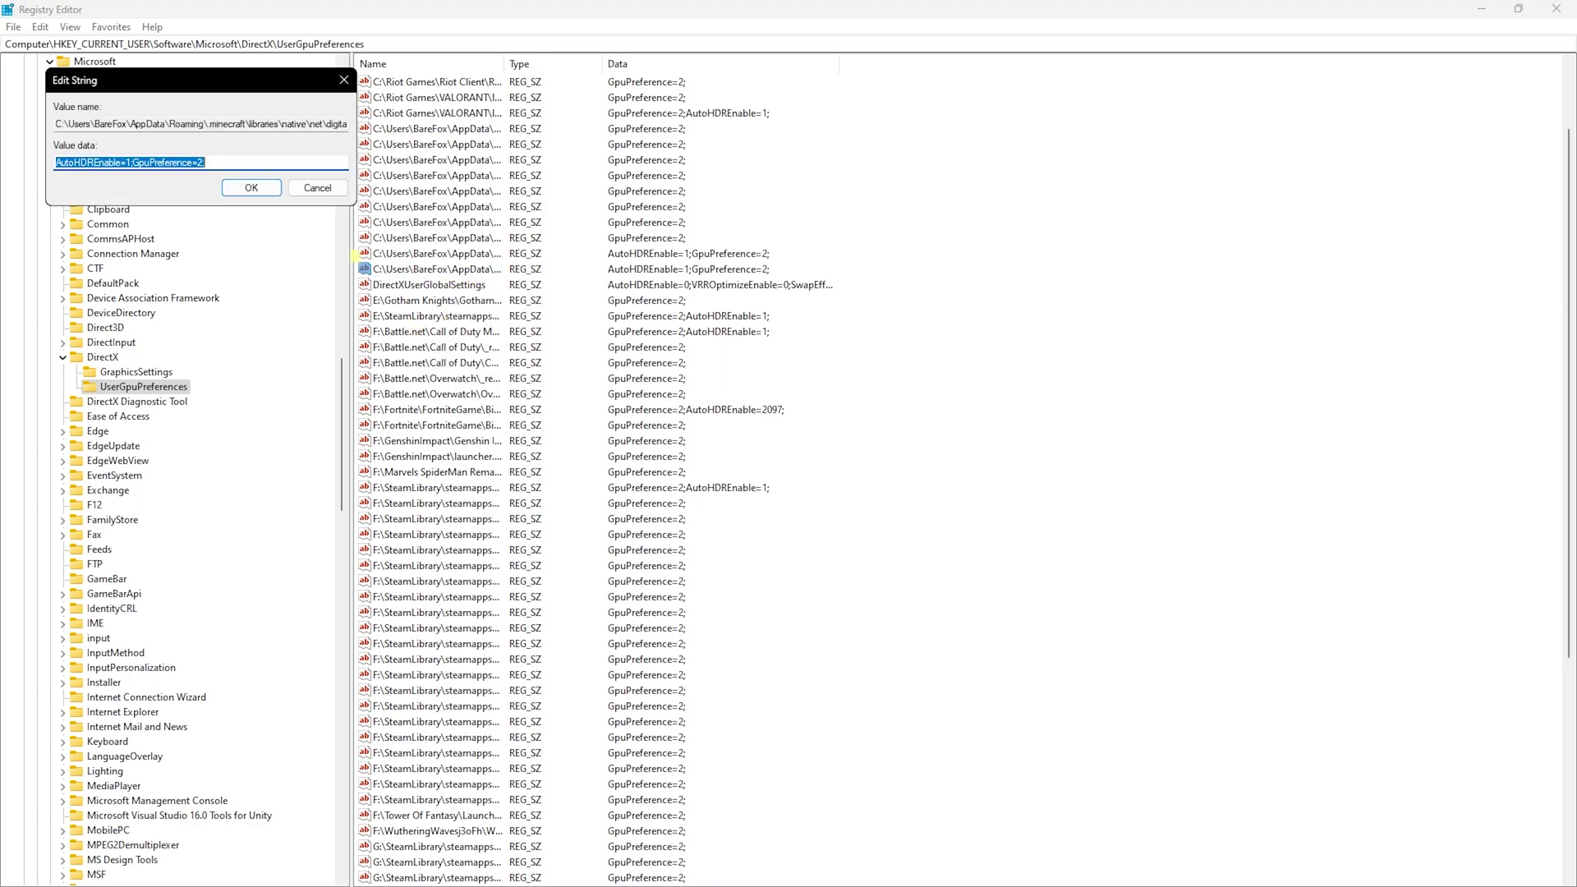